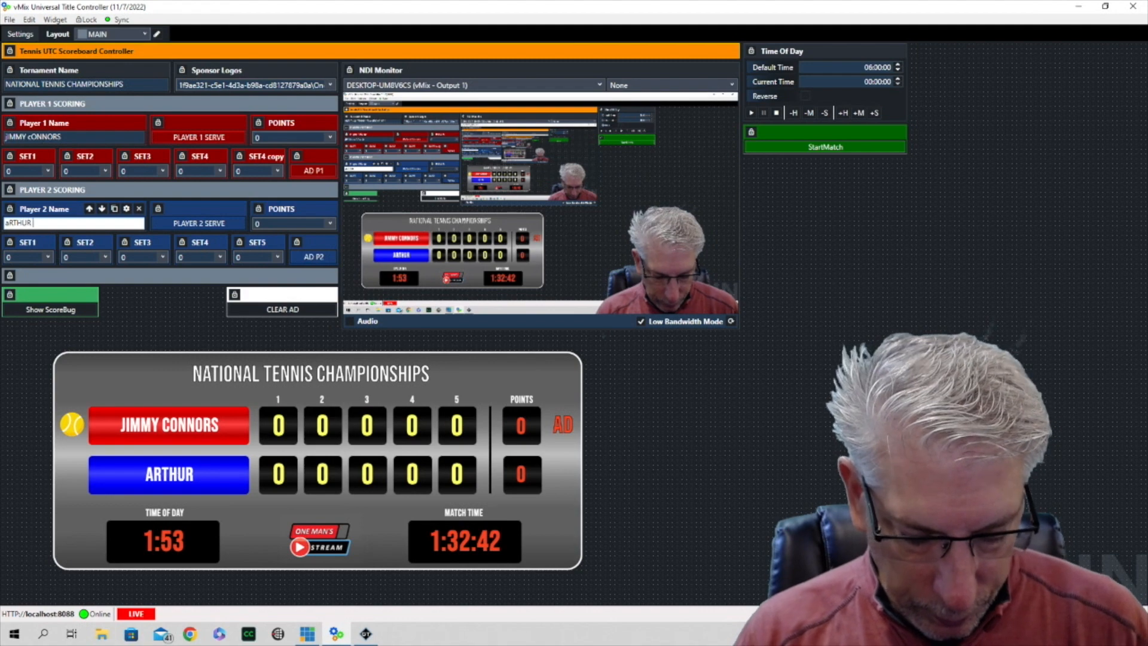
Step: Enter Arthur Ash as the player 2 name and start the match timer
key(Return)
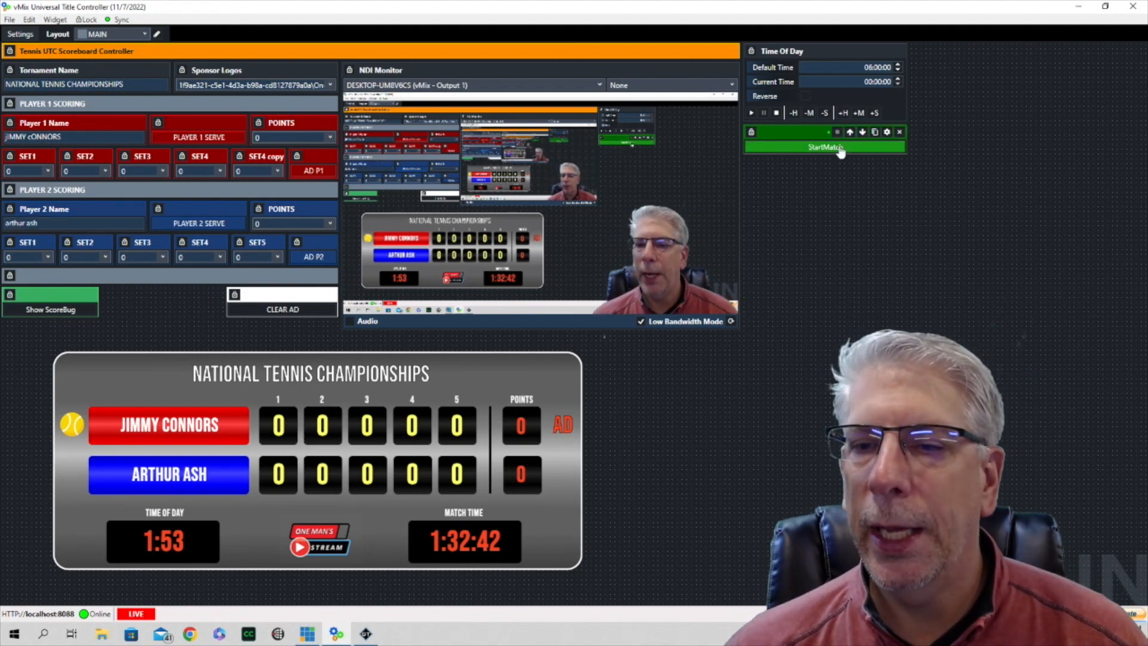
click(841, 150)
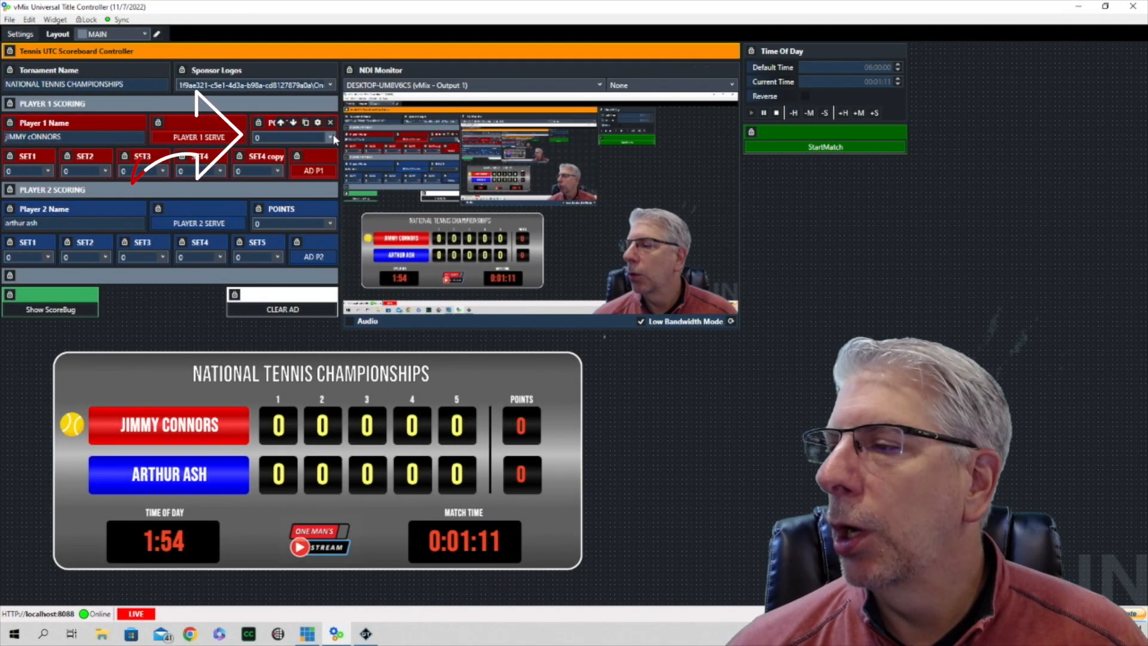
Step: Raise player 1's points to 15 and then to 30
click(331, 138)
click(284, 164)
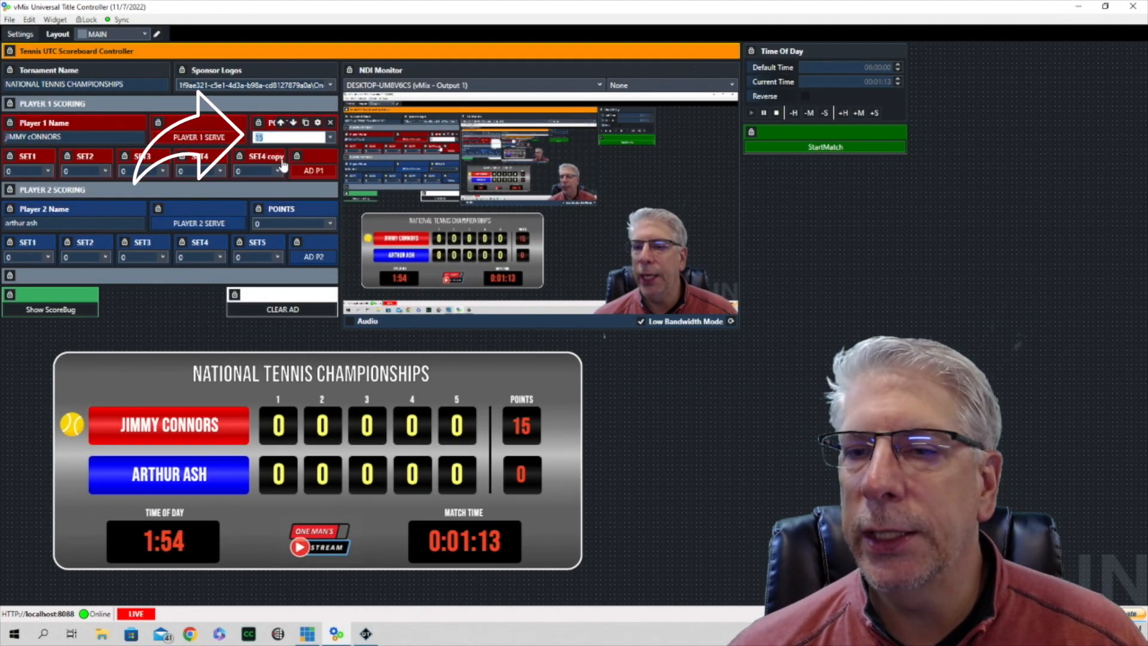
click(331, 139)
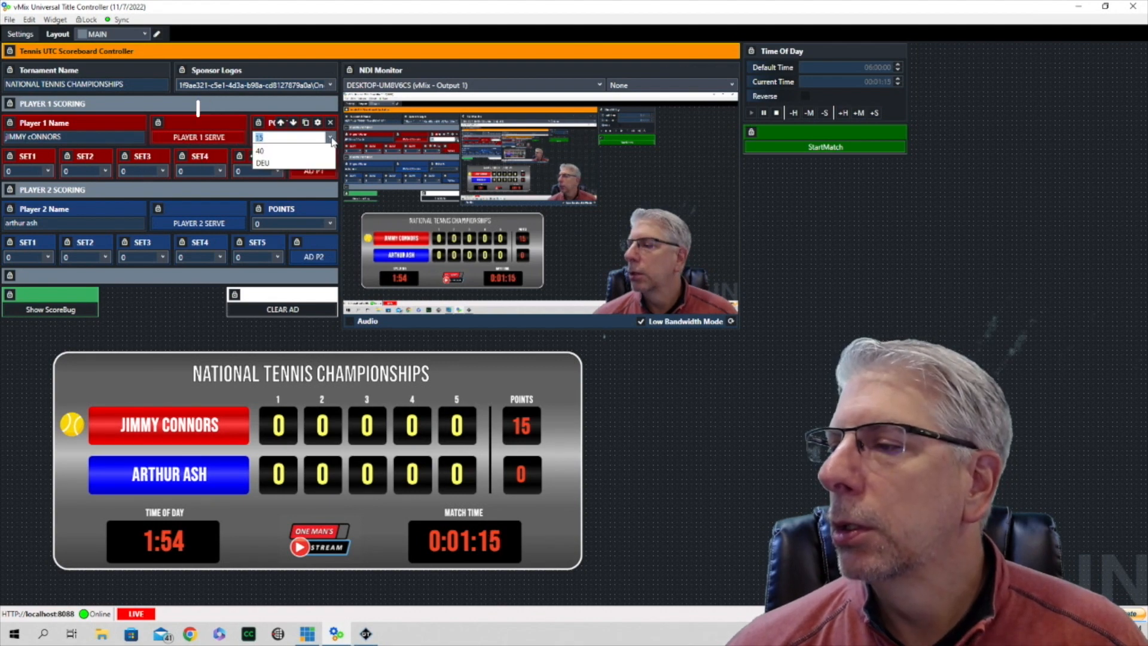
click(275, 174)
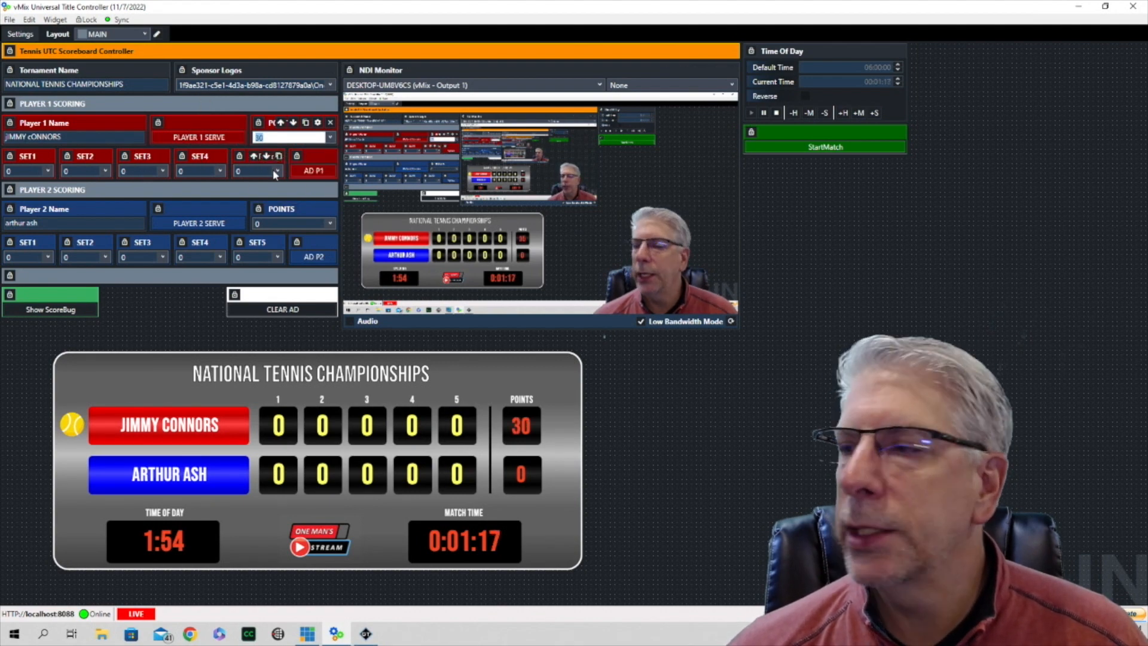
Step: Set player 2's points to 15 and player 1's points to 40
click(331, 224)
click(284, 245)
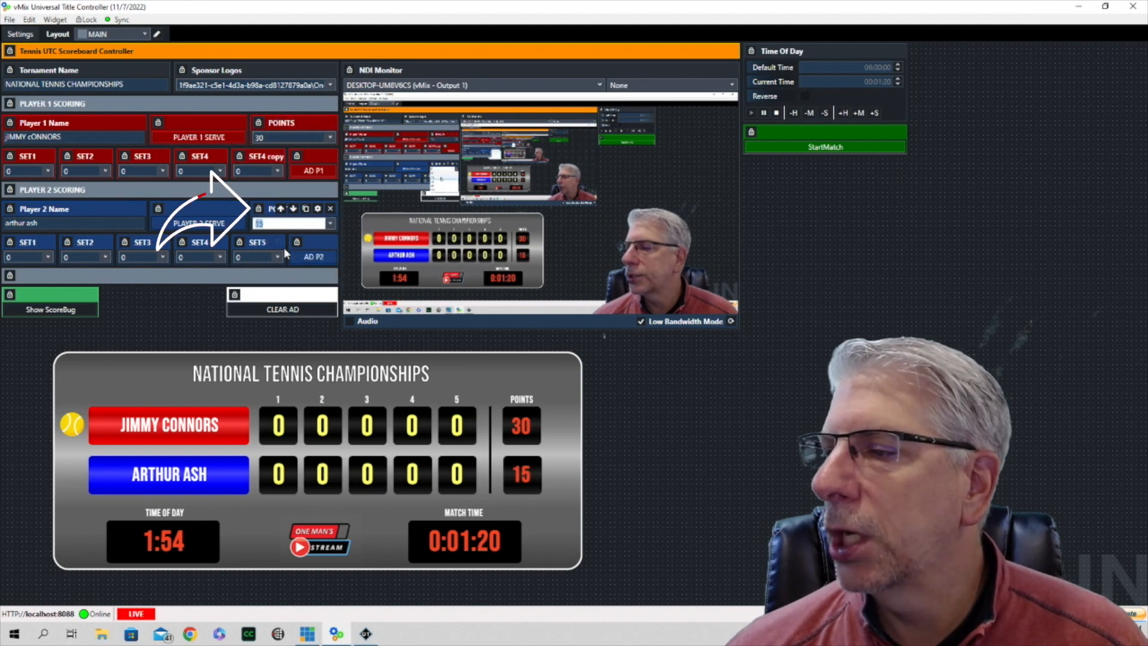
click(330, 136)
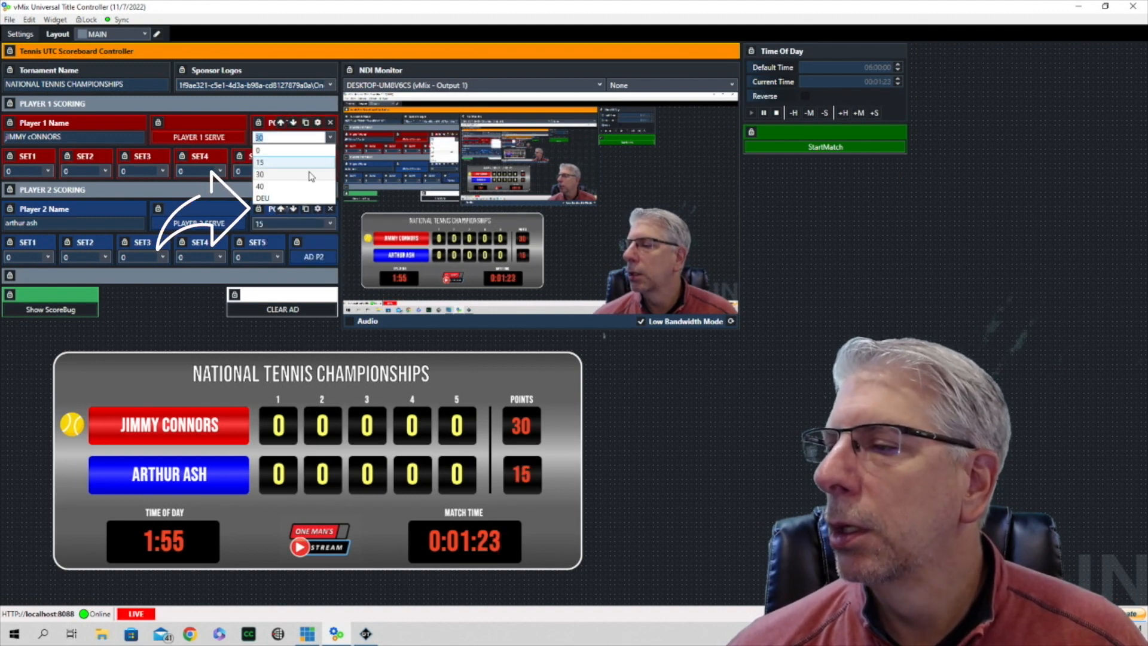
click(299, 186)
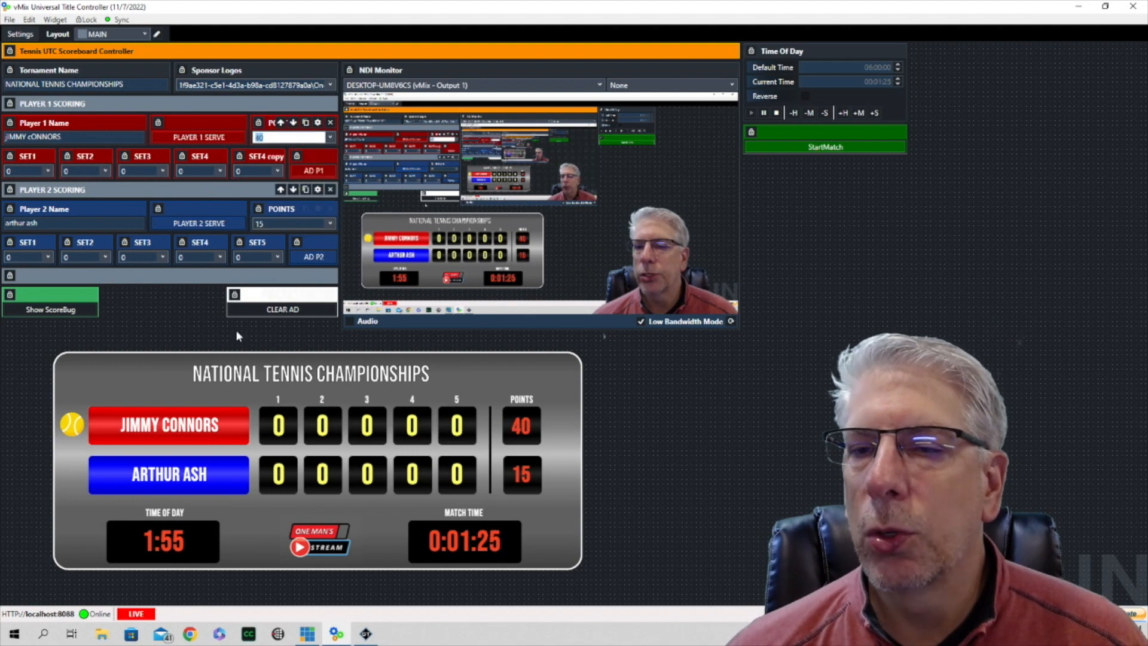
Step: Set player 1's first set score to 1 and reset both players' points to 0
click(47, 171)
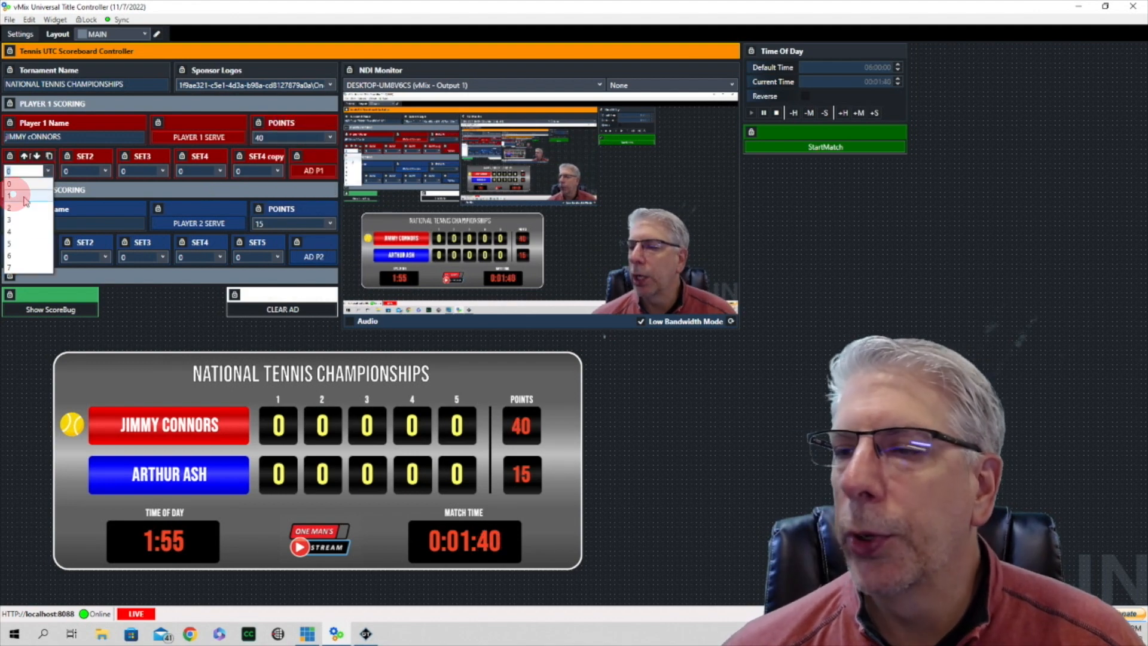
click(24, 195)
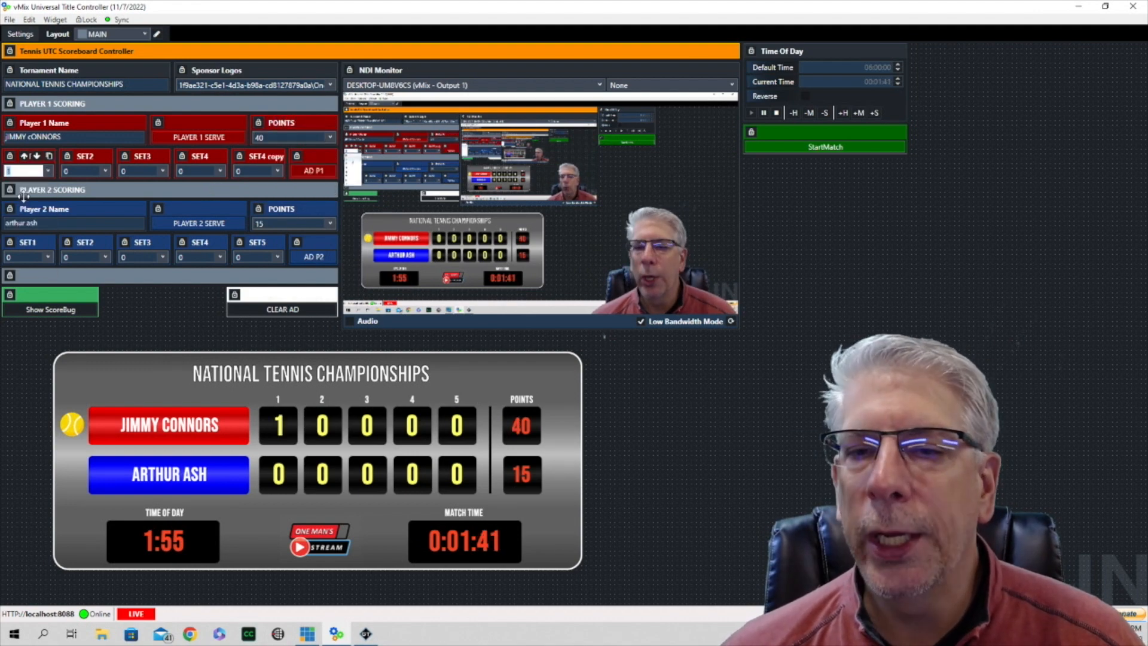
click(331, 138)
click(282, 148)
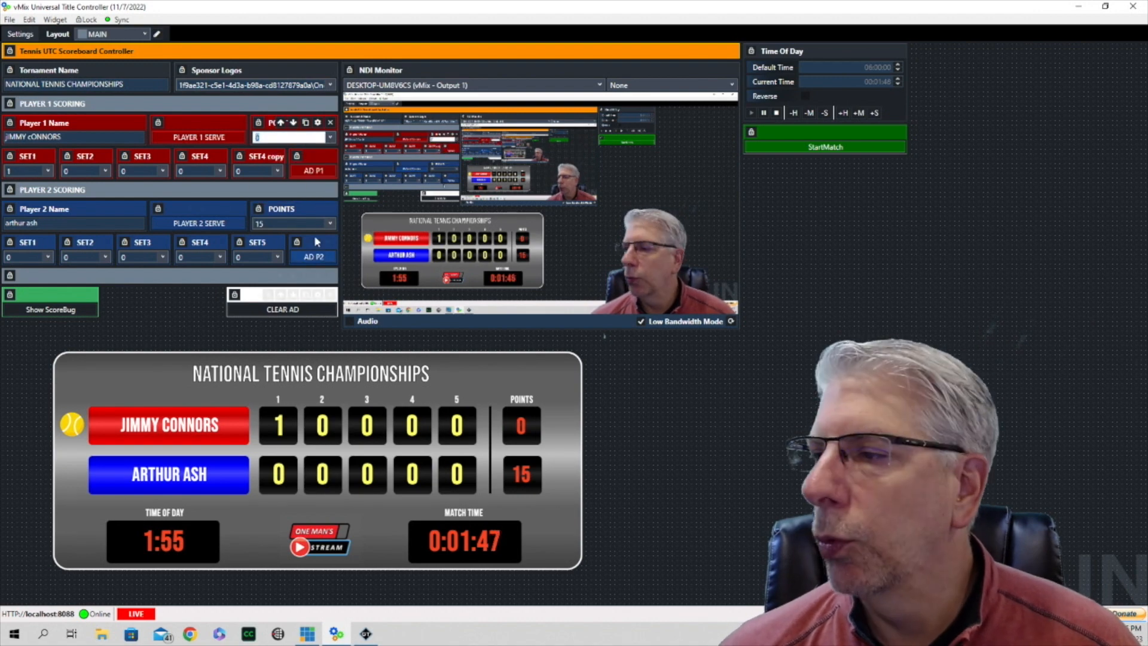
click(330, 223)
click(281, 233)
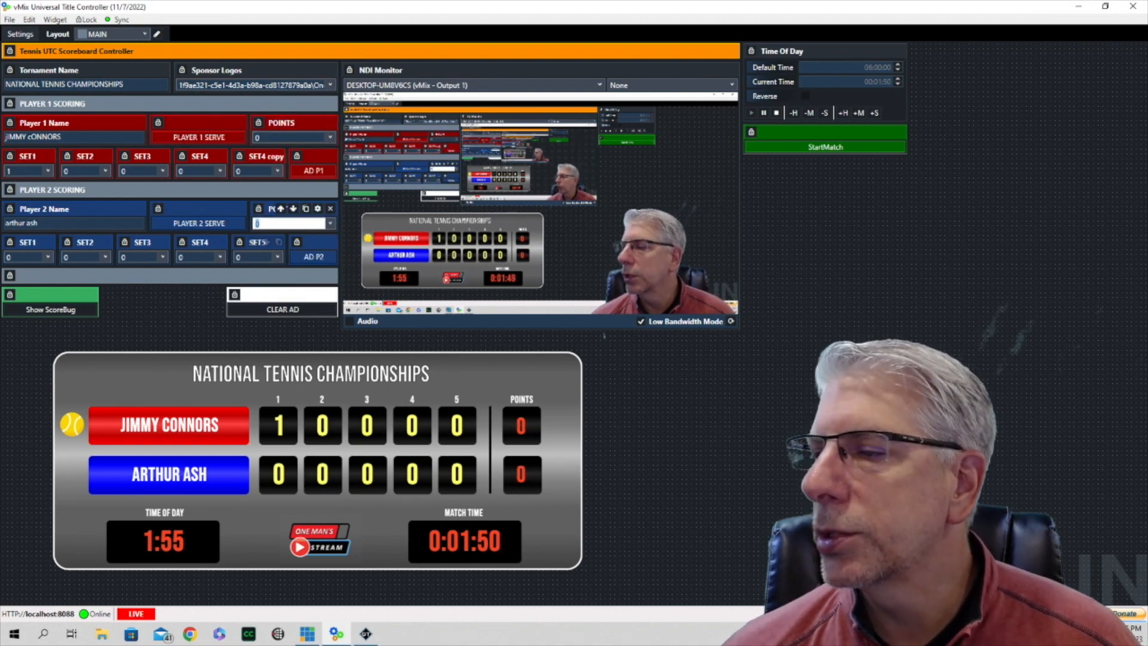
Step: Give the serve to player 2 and raise player 2's points through 15 and 30 to 40
click(192, 225)
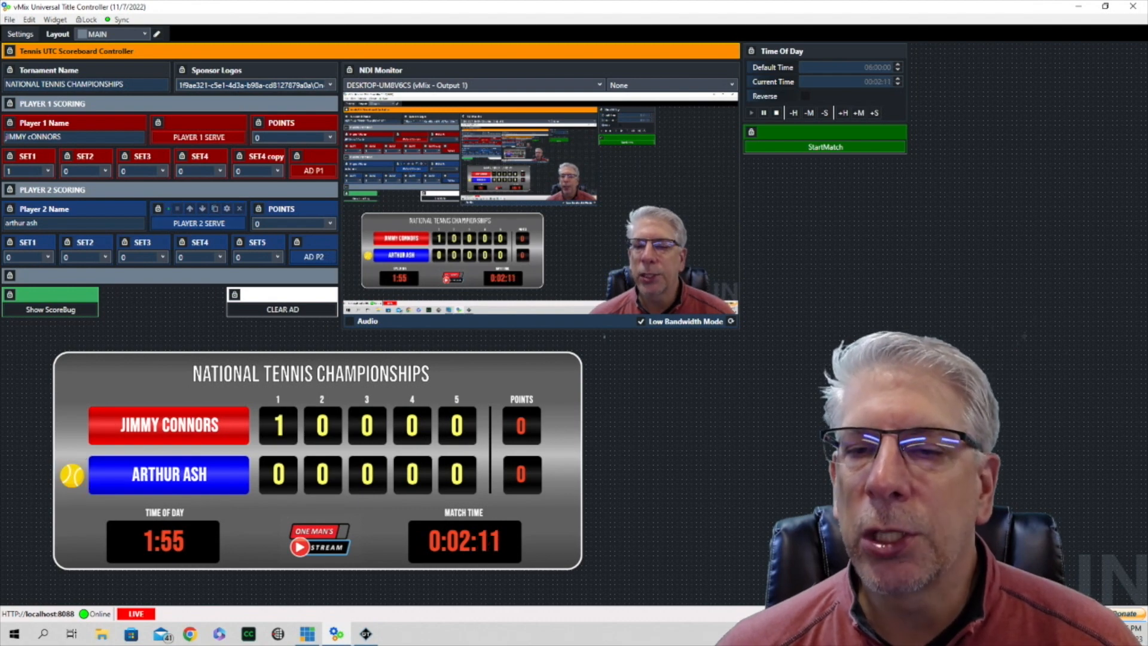
click(329, 223)
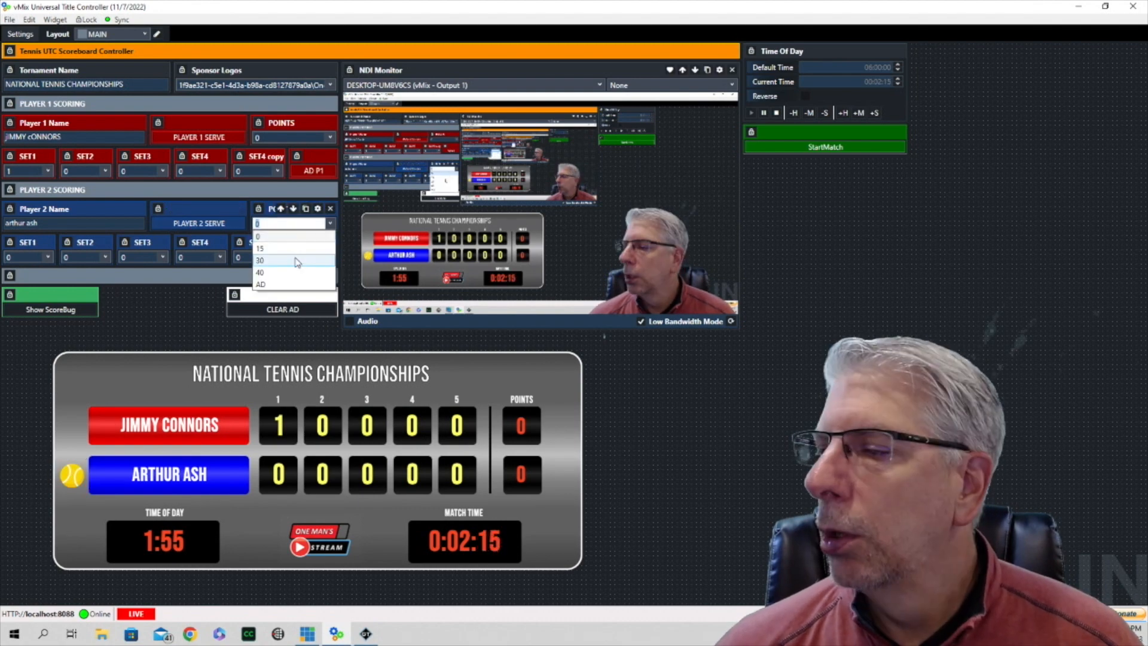
click(297, 250)
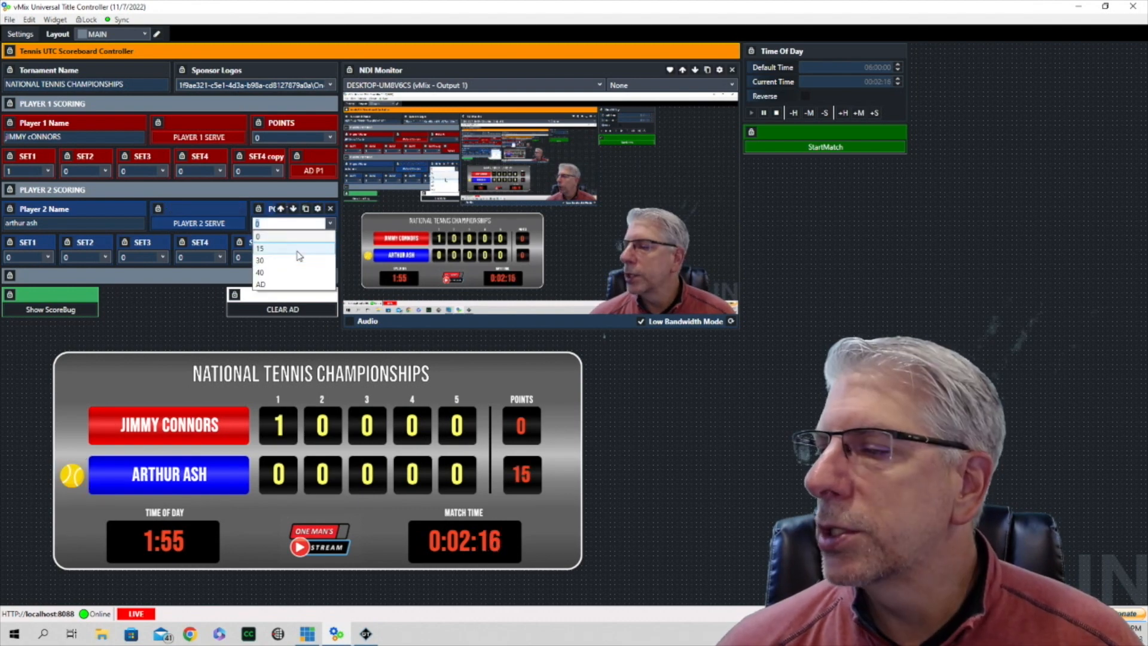
click(330, 223)
click(284, 260)
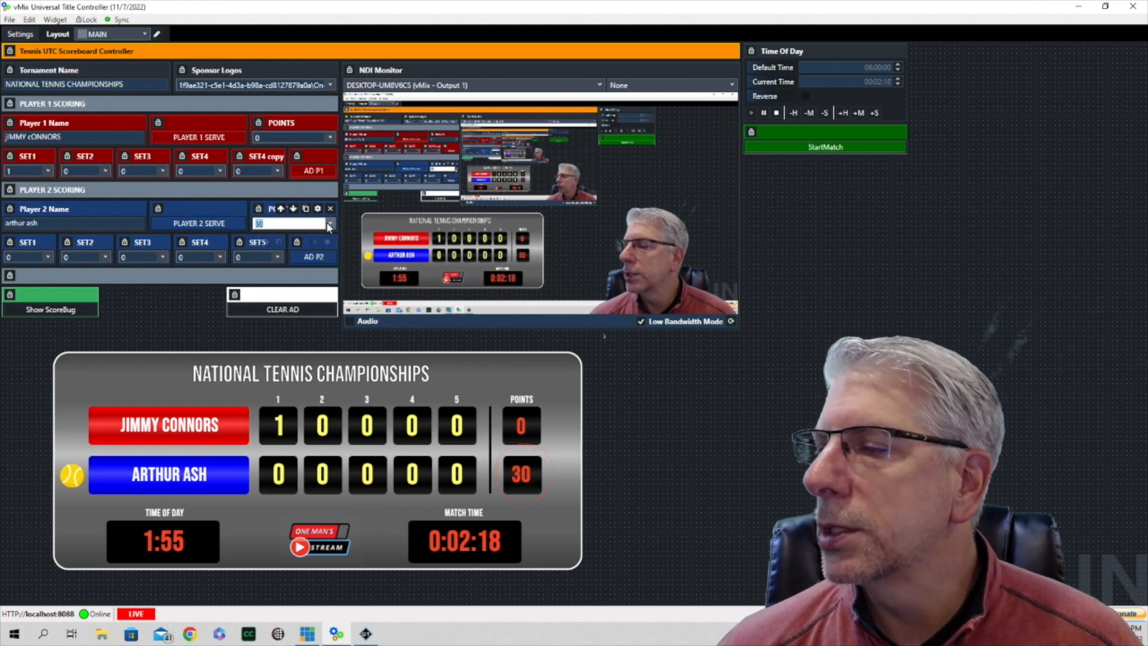
click(329, 223)
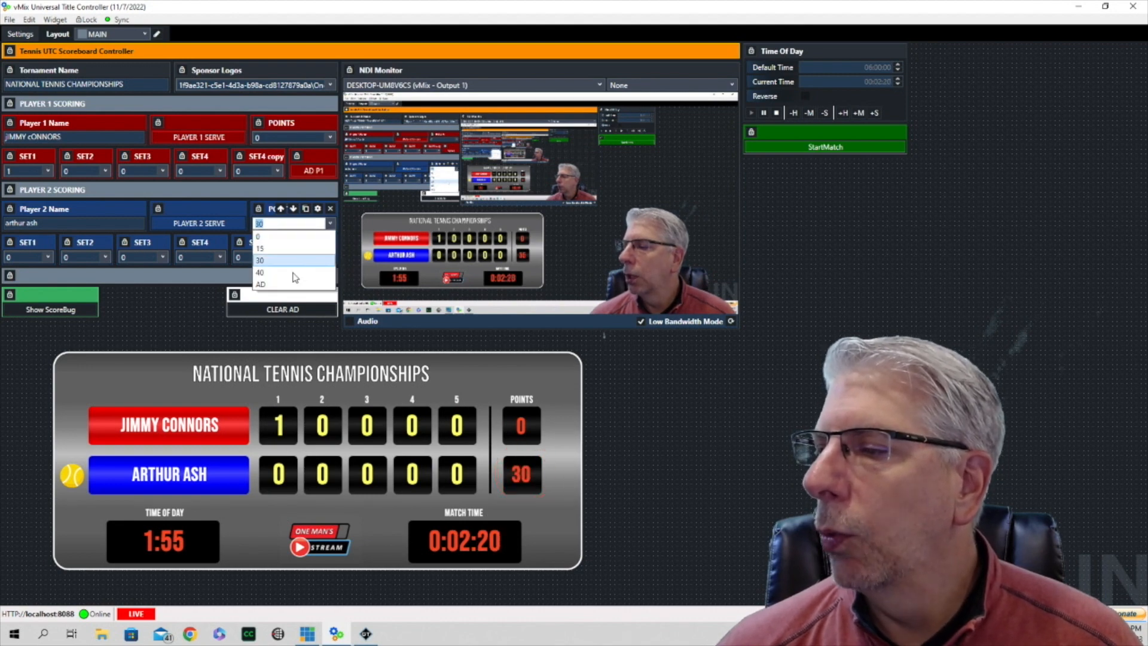
click(285, 270)
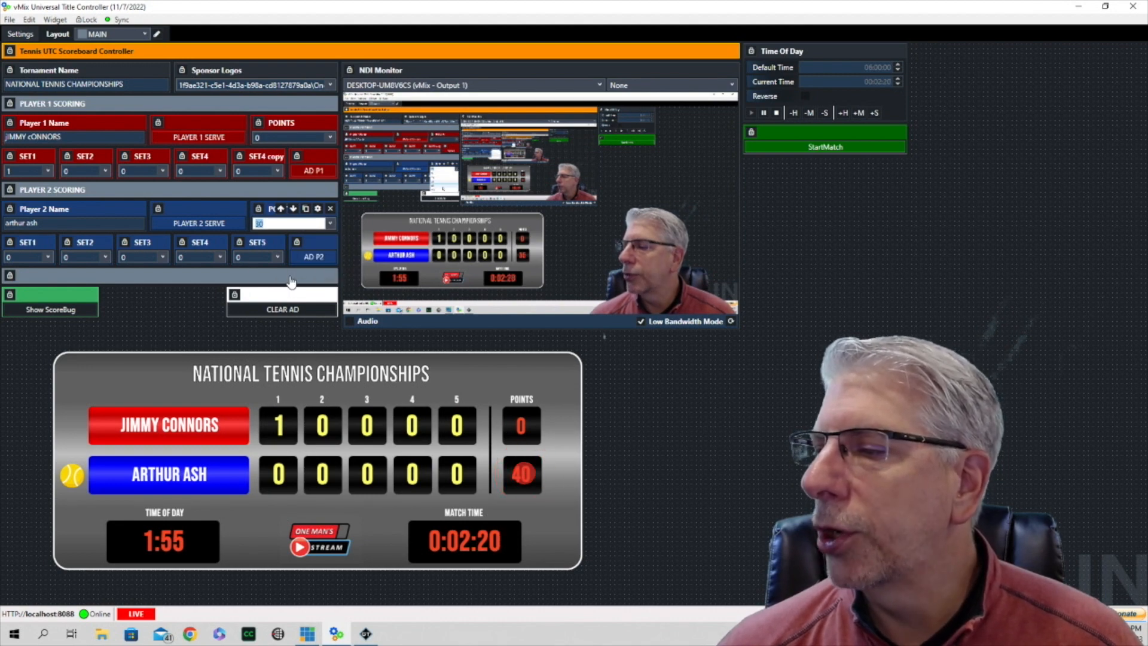
Step: Raise player 1's points through 15 and 30 to 40
click(330, 137)
click(285, 162)
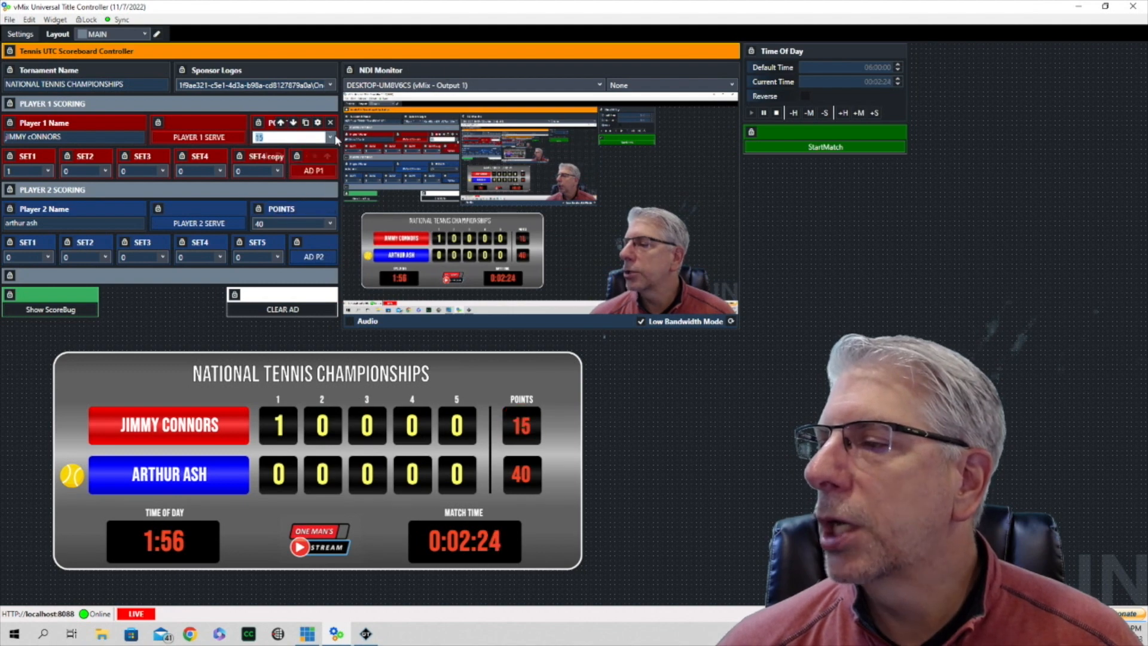
click(329, 137)
click(286, 174)
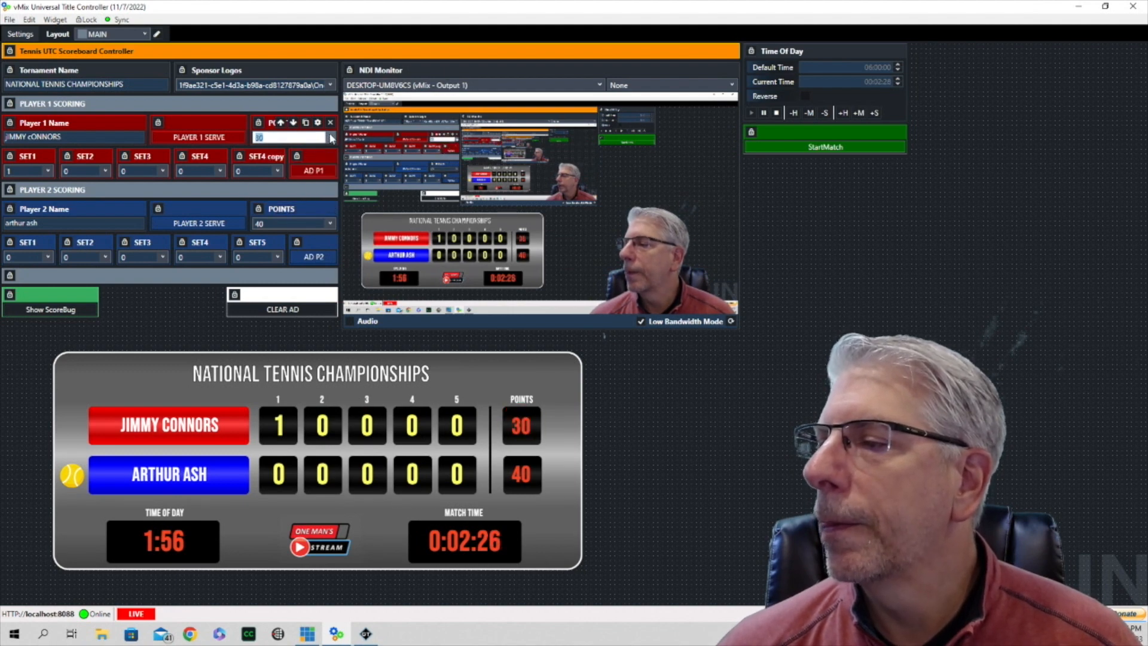
click(329, 137)
click(279, 187)
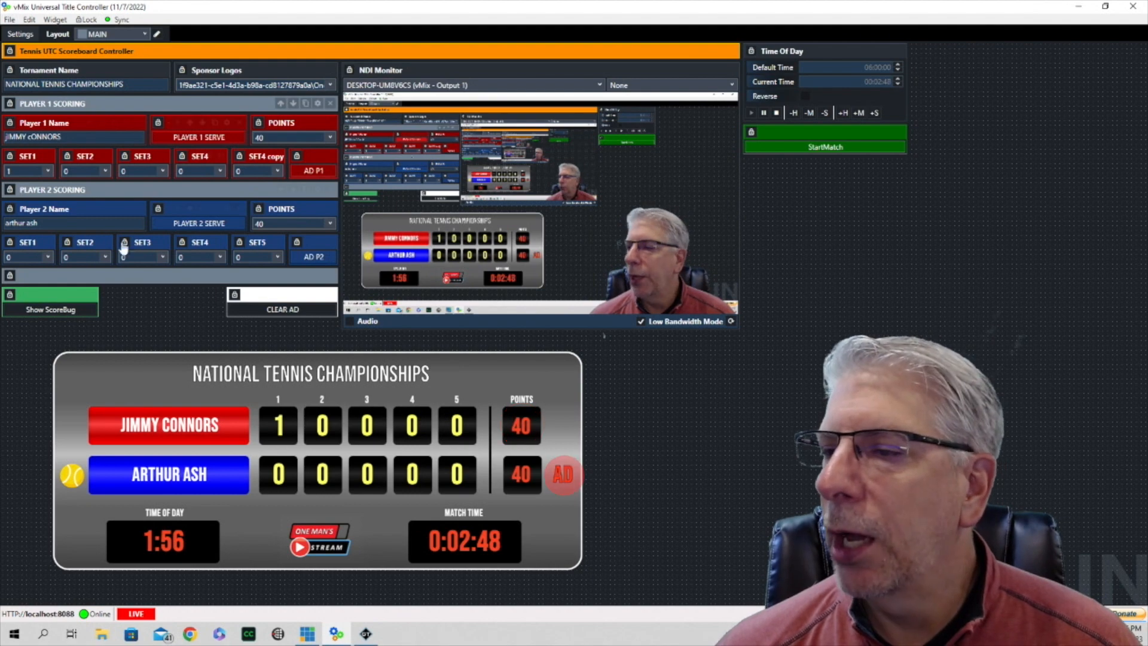
Step: Set player 2's first set score to 1 and clear the advantage indicator
click(48, 257)
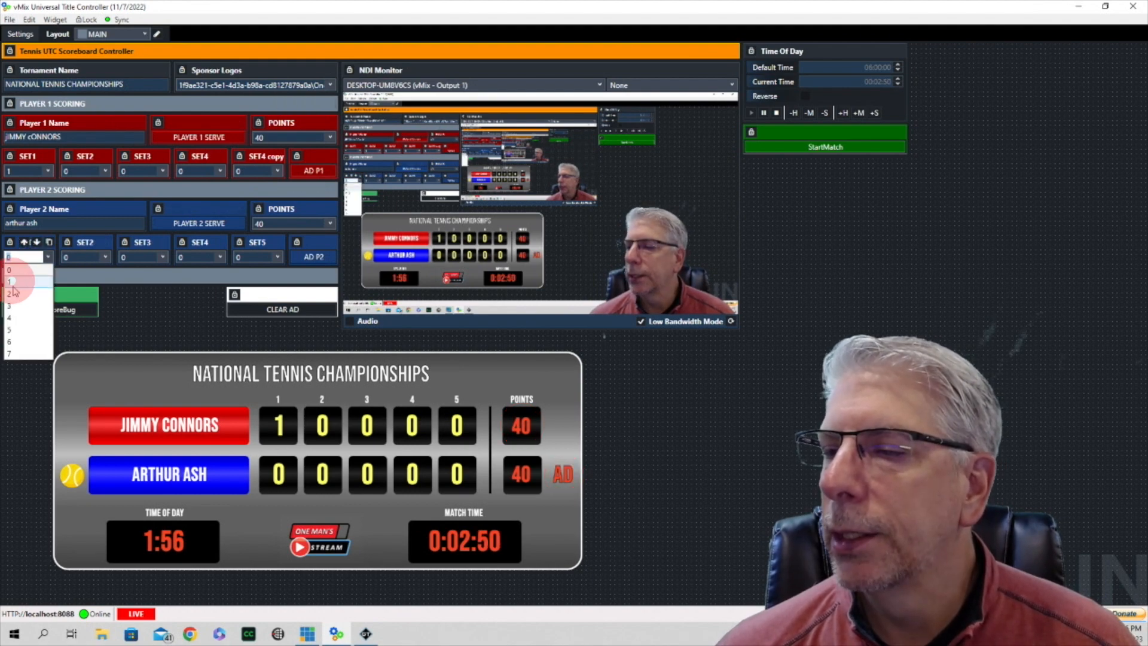
click(18, 274)
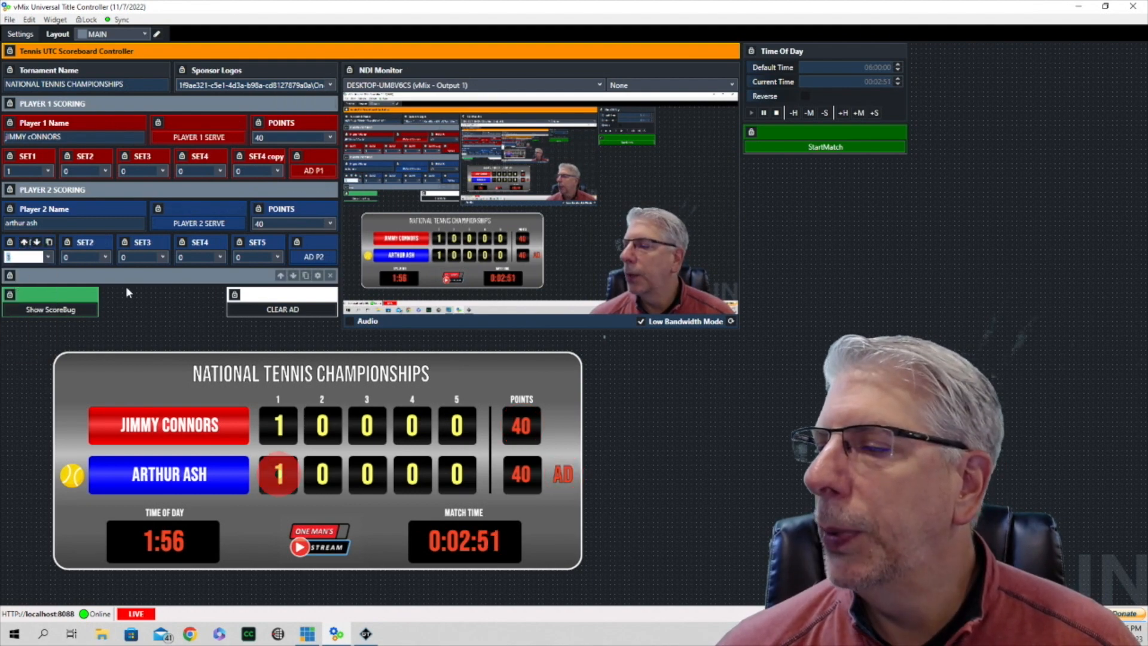
click(290, 310)
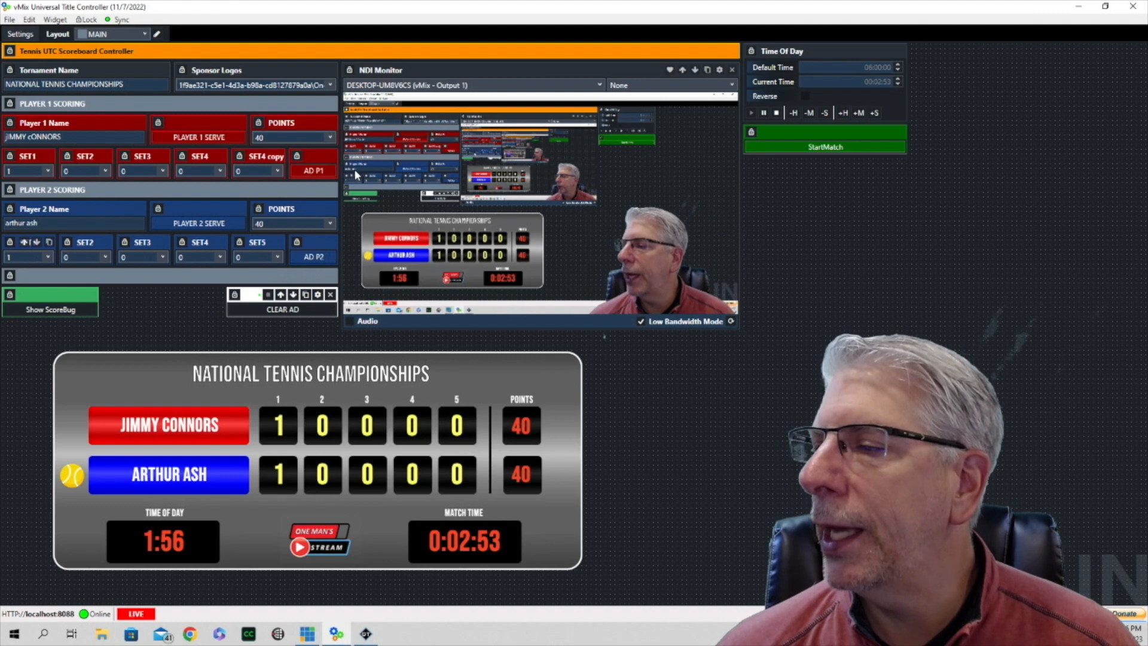
Step: Reset the points of both players to 0 for the next game
click(330, 137)
click(293, 151)
click(330, 223)
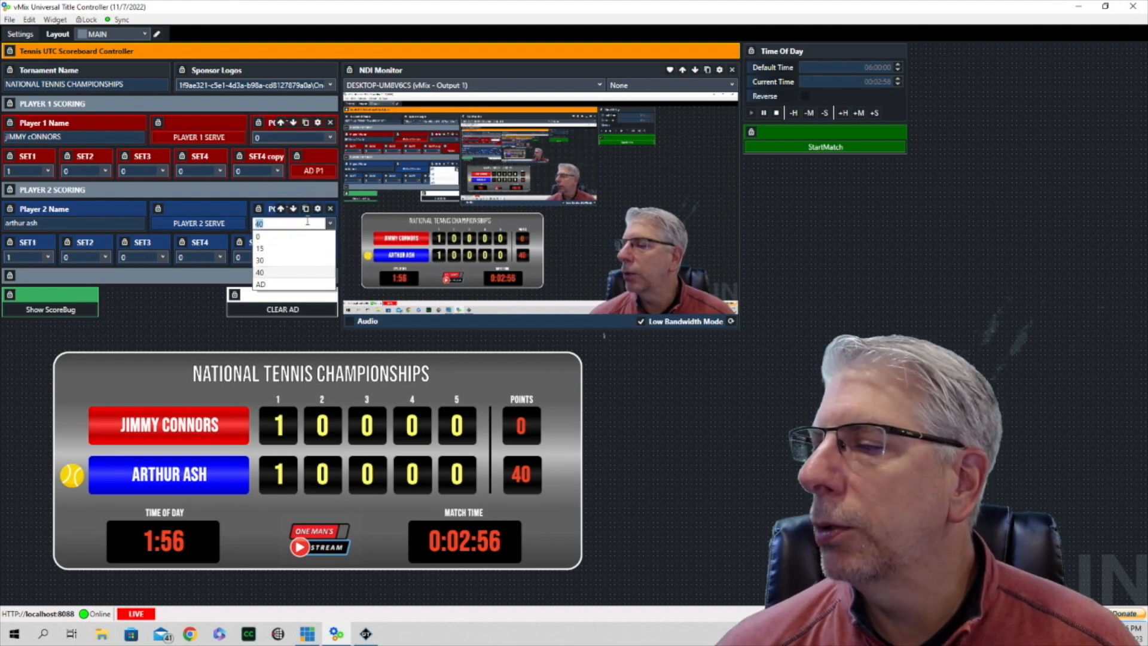
click(279, 238)
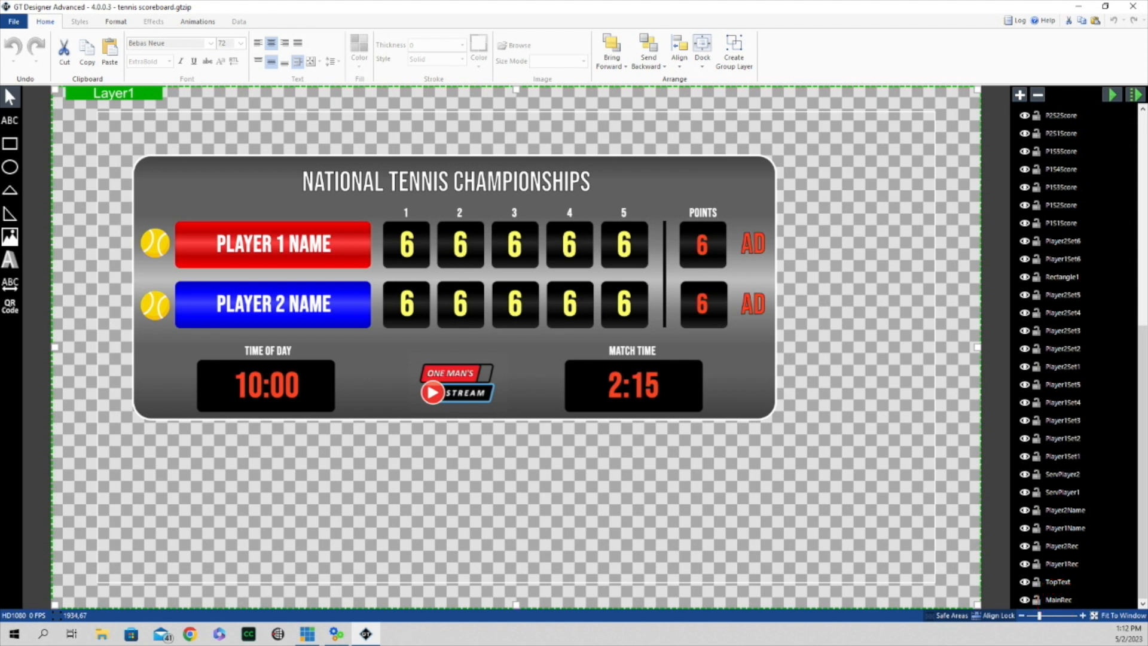
Step: Draw a red rectangle about 1121 by 254 in the empty area below the scoreboard
click(757, 164)
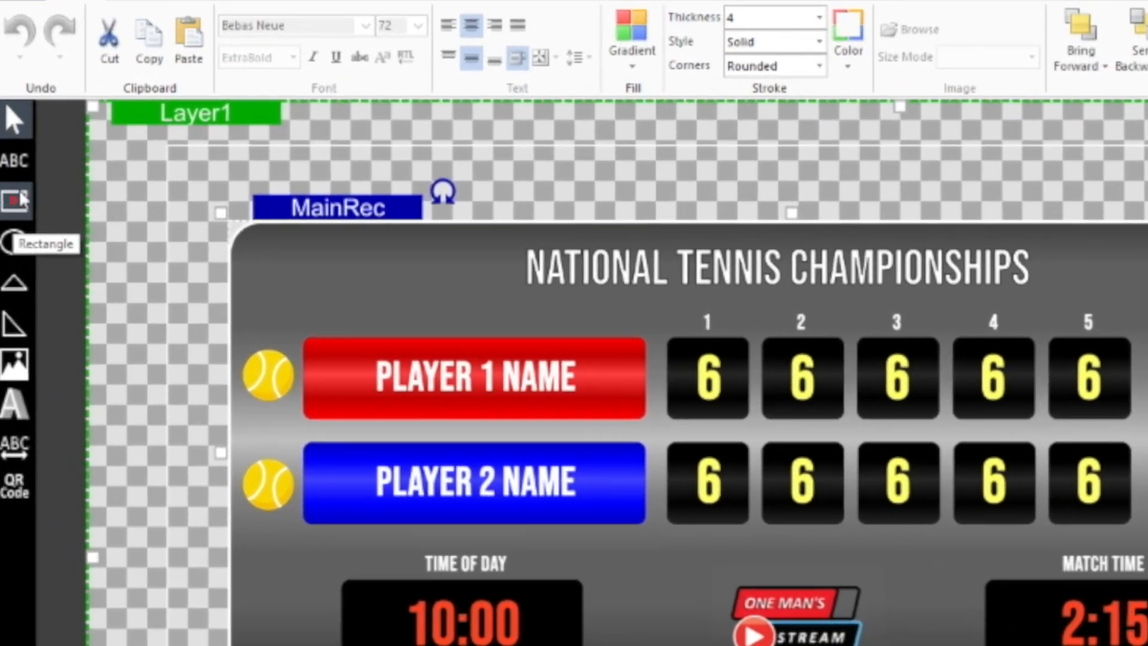
click(15, 197)
drag(220, 455, 761, 577)
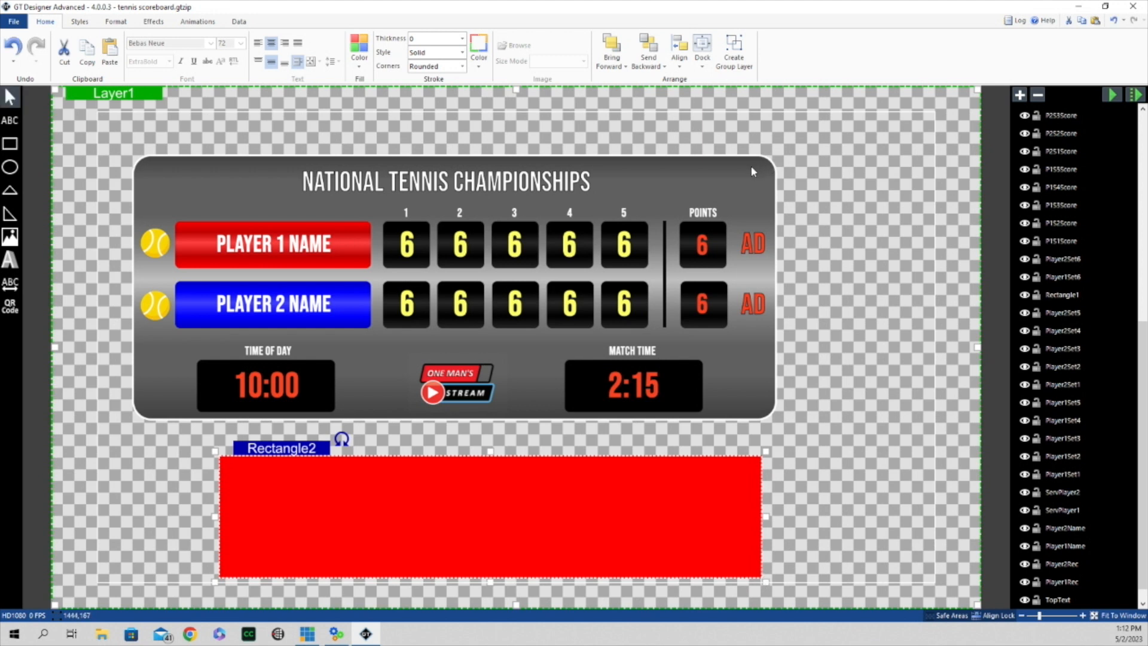
Step: Round the new red rectangle's corners with an X and Y radius of 34 and deselect it
click(116, 21)
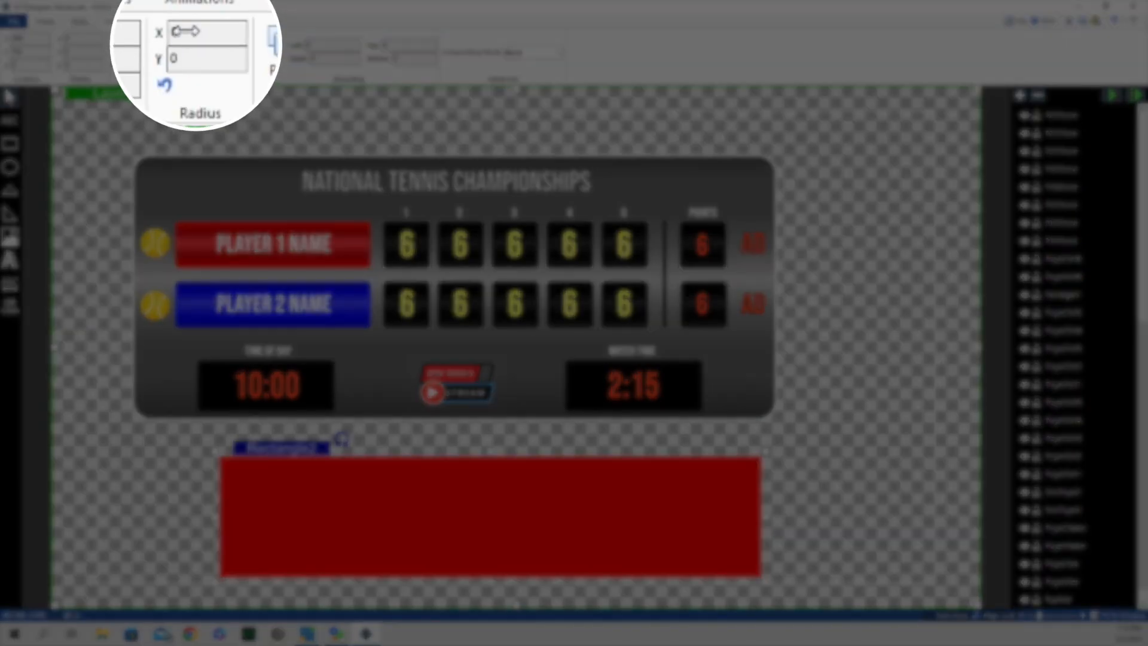
click(184, 31)
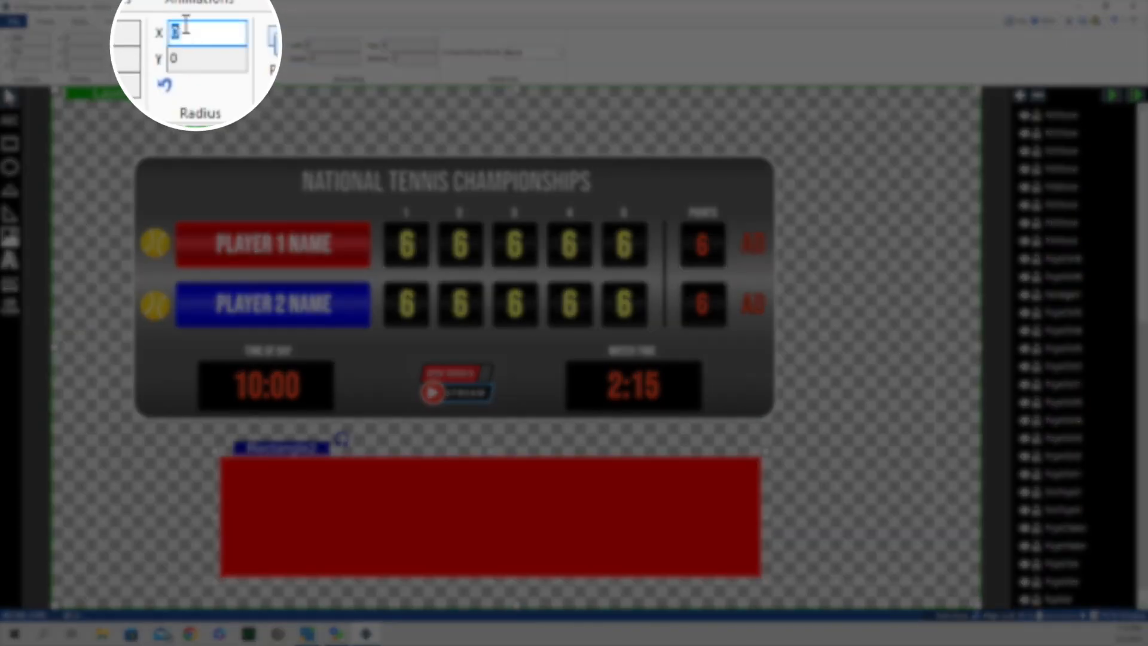
text(10)
key(Return)
text(34)
click(193, 60)
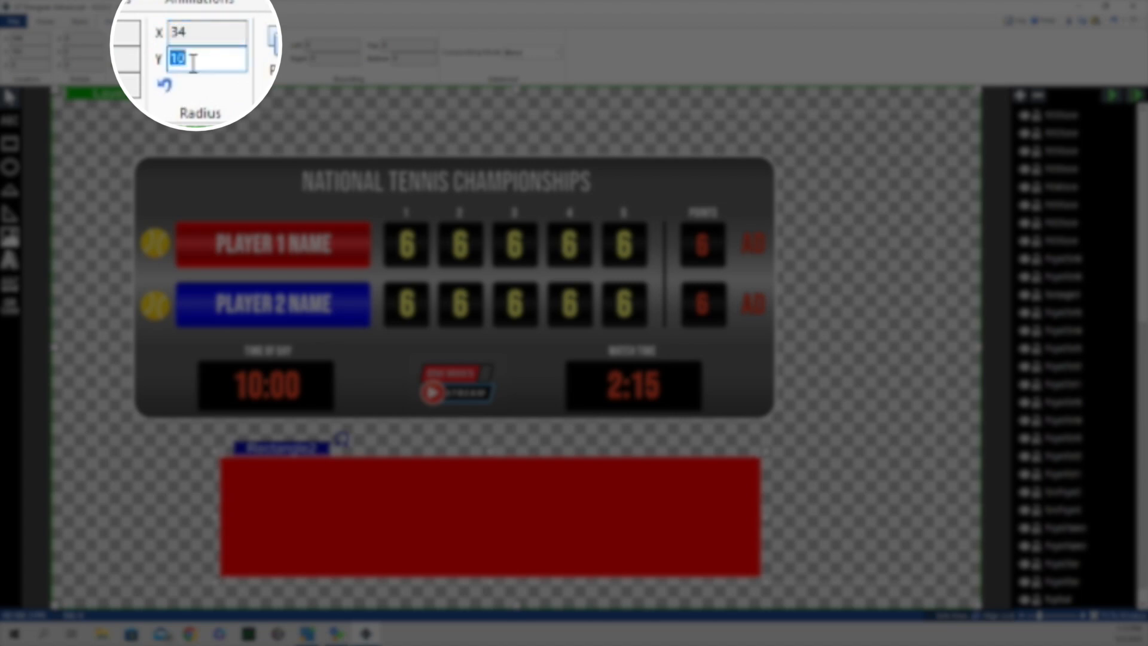
text(34)
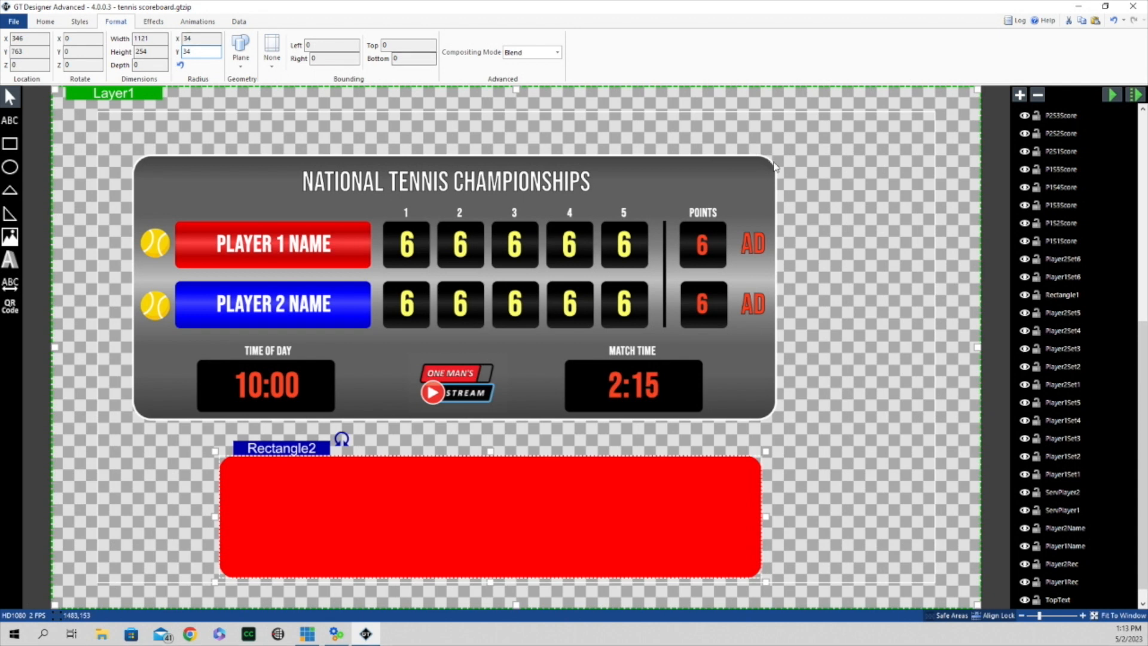
click(659, 607)
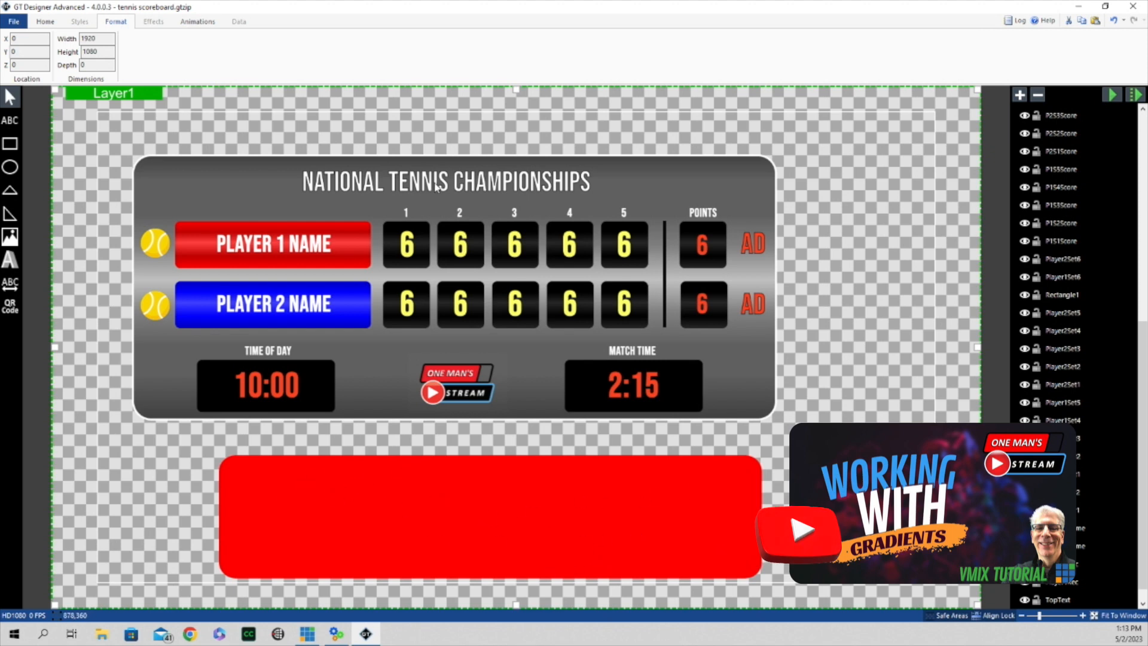
Step: Open the gradient fill editor for the red rounded rectangle below the scoreboard
click(46, 22)
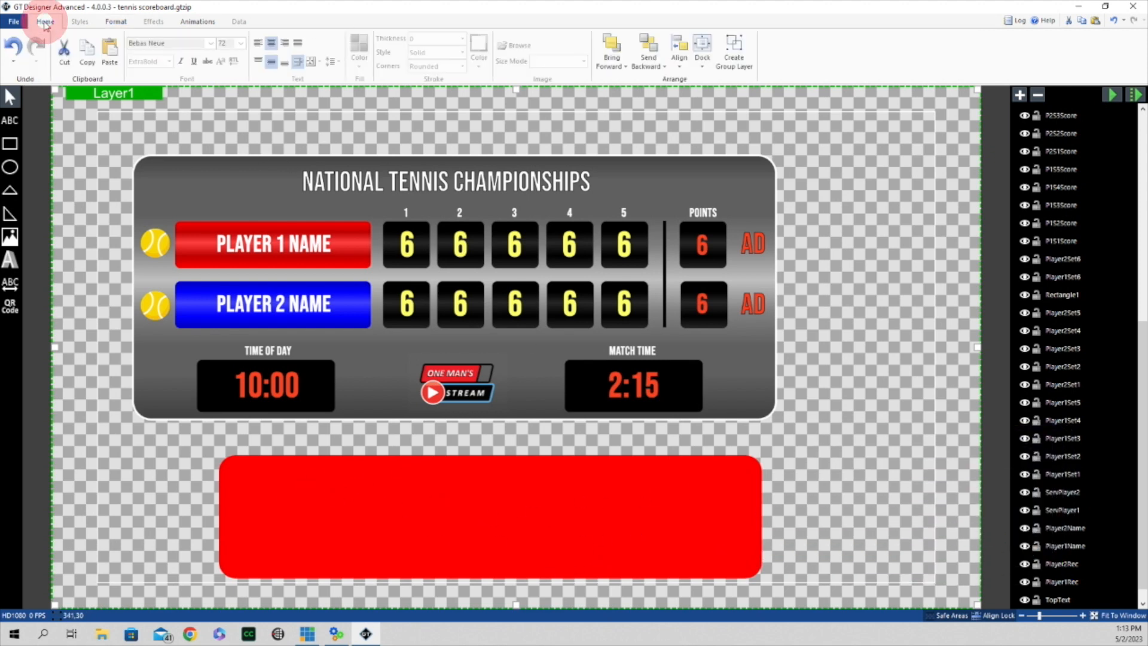
click(532, 506)
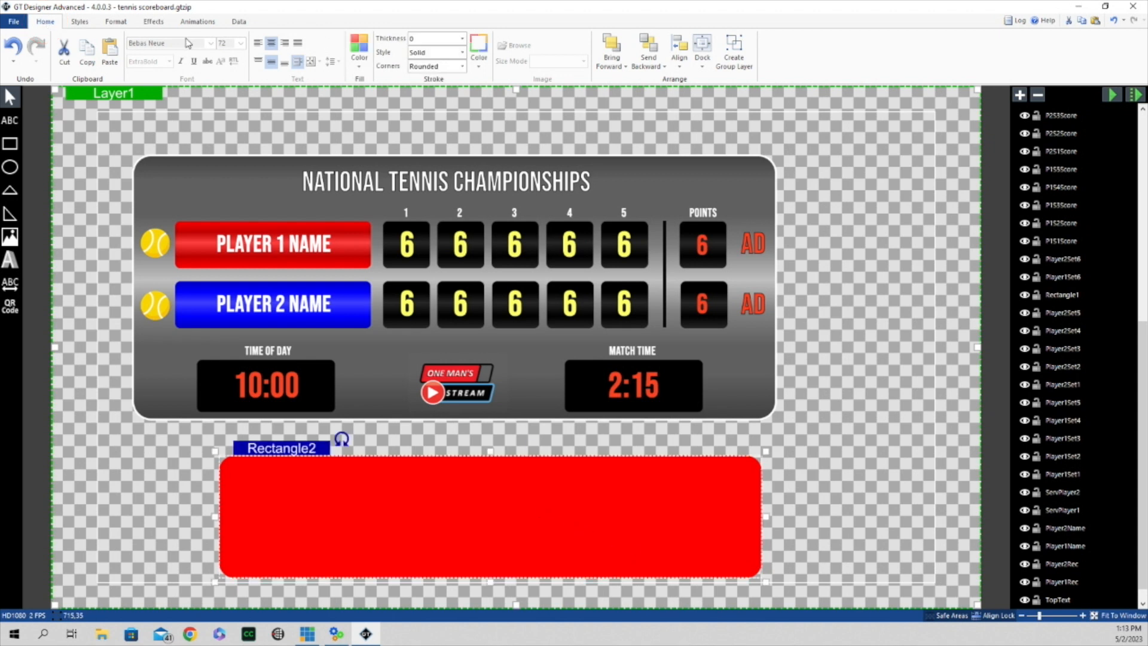
click(361, 61)
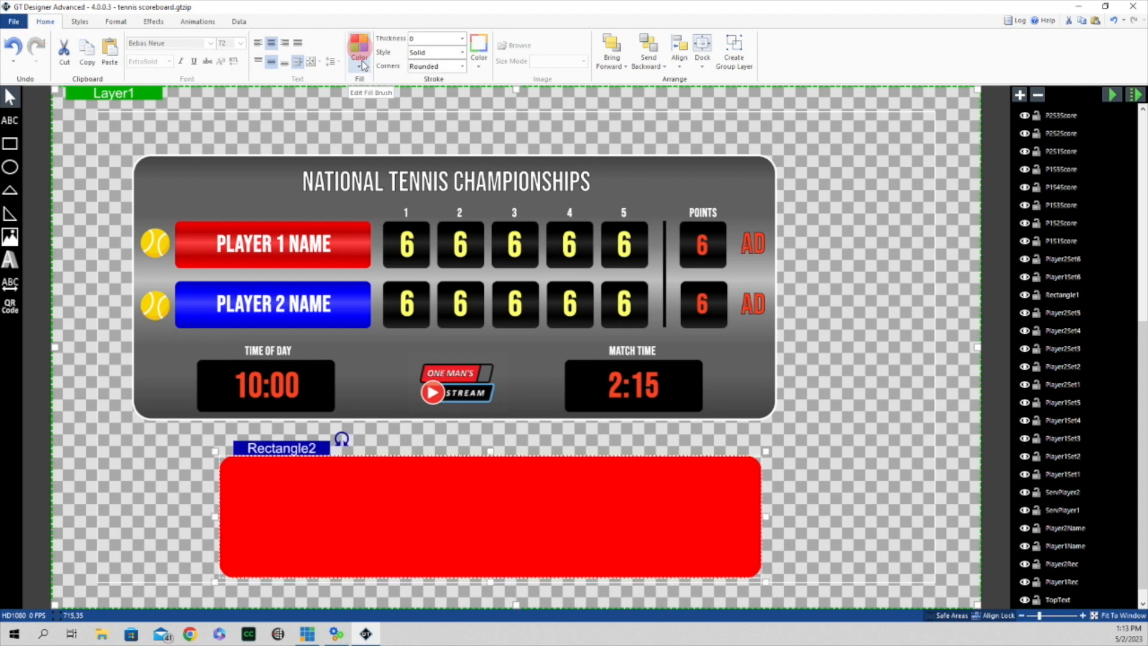
click(383, 192)
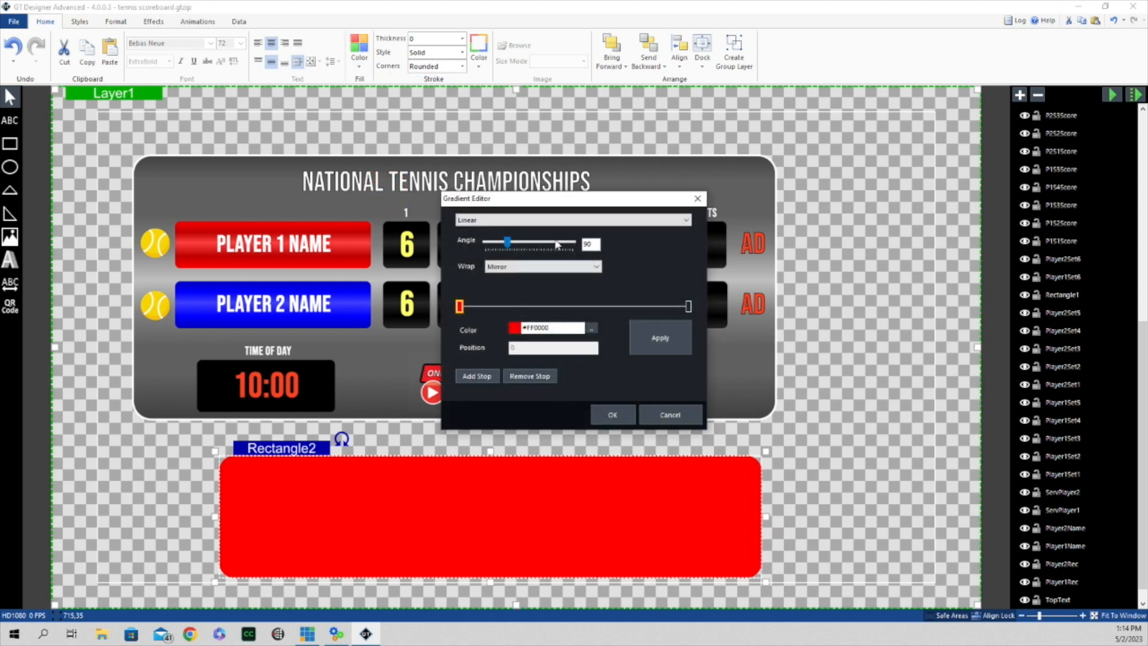
Step: Add five stops to the linear gradient and spread them out between the two end stops, placing the second stop at about 0.14
click(479, 376)
click(479, 378)
click(480, 378)
click(481, 378)
click(482, 379)
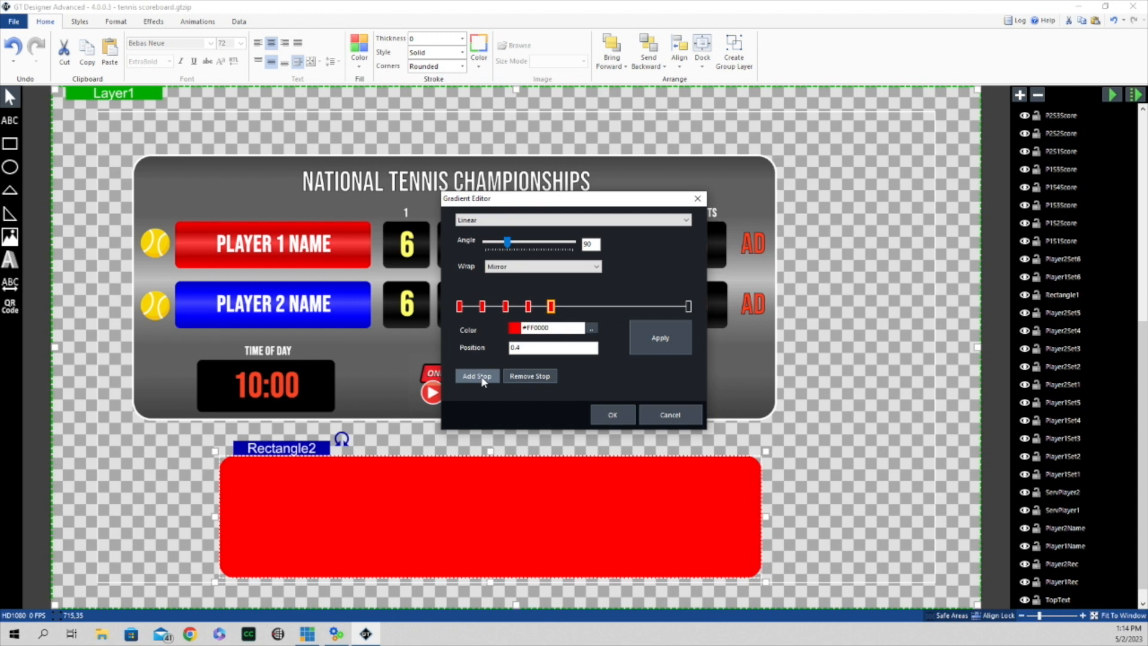
click(483, 380)
drag(581, 306, 639, 312)
drag(551, 306, 493, 308)
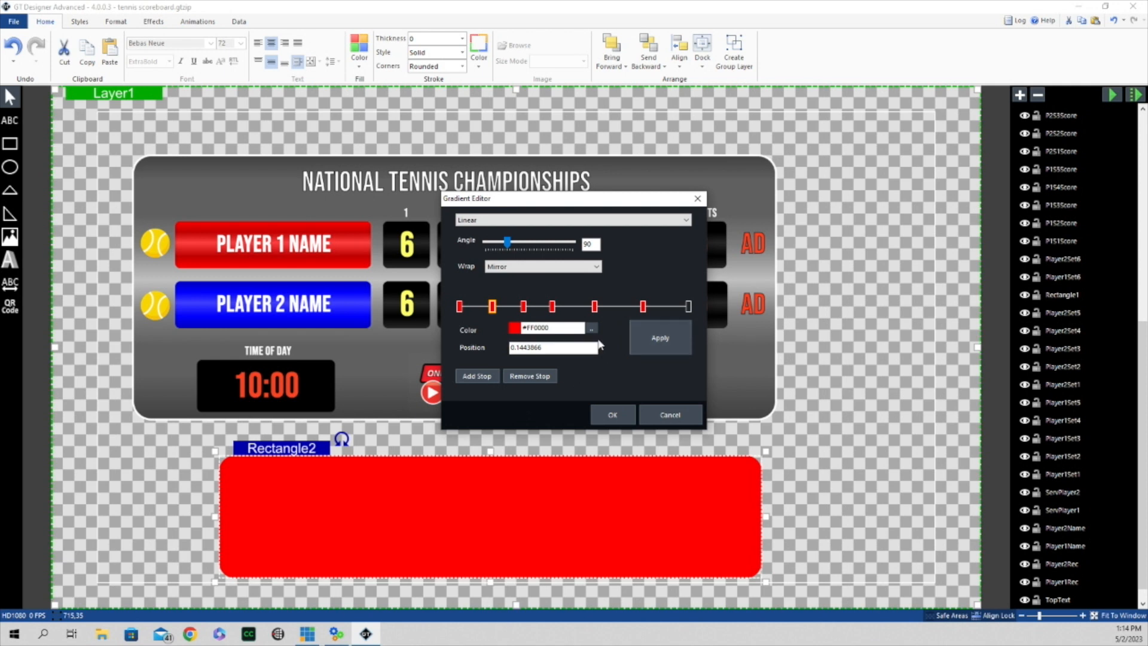
Step: Set the second gradient stop's color to dark gray #404040
click(595, 334)
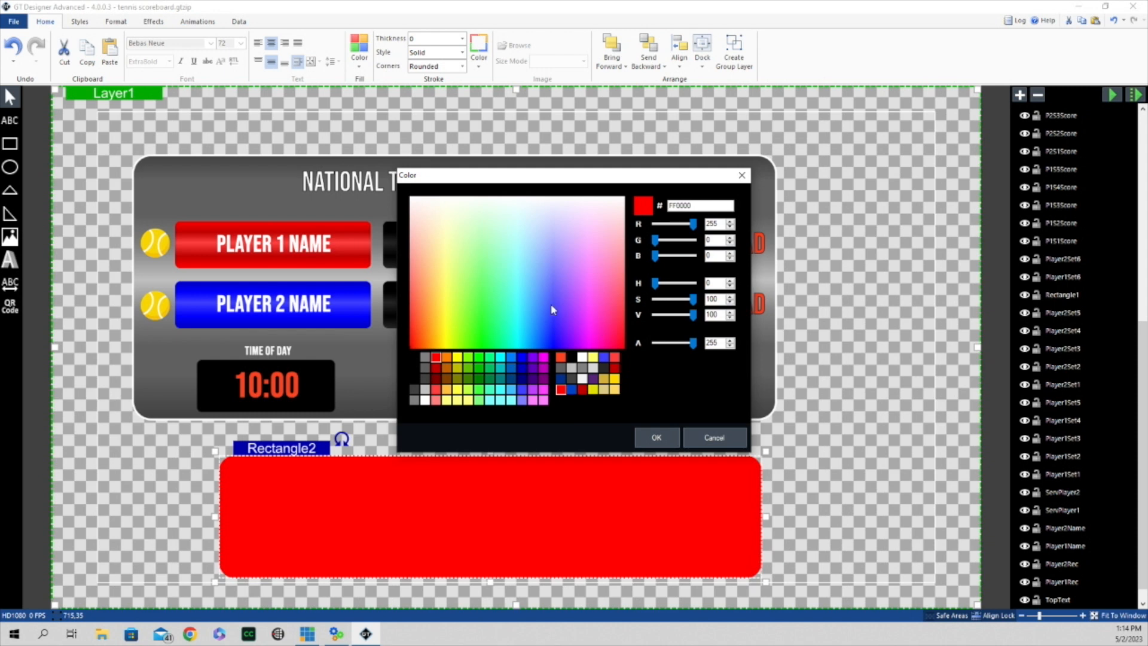
click(424, 379)
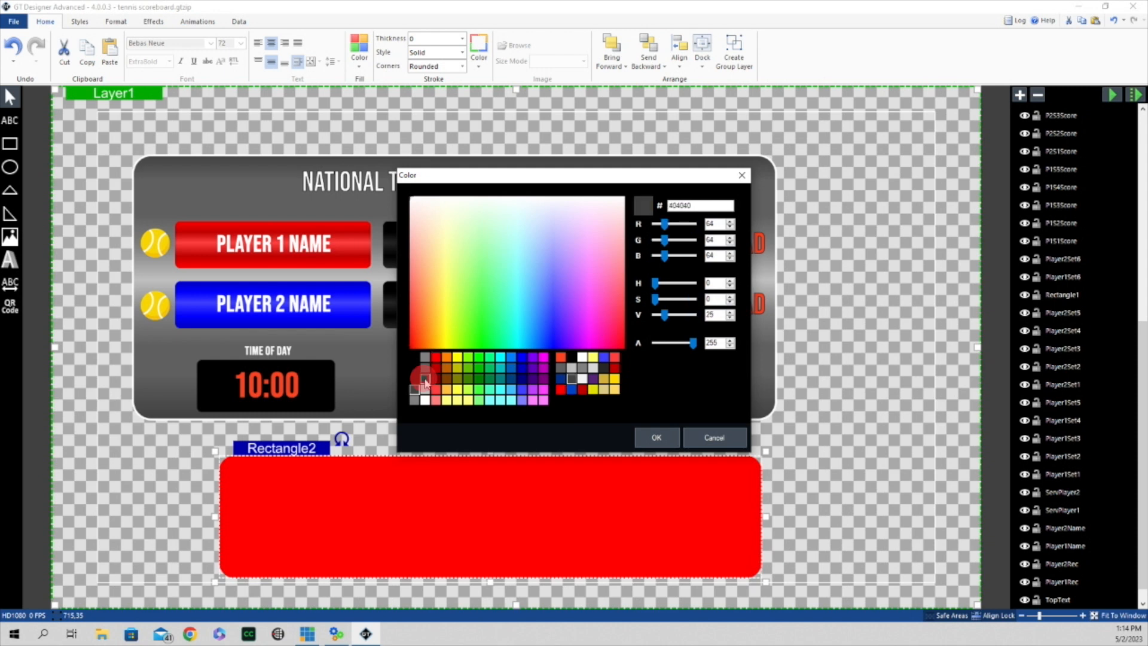
click(663, 438)
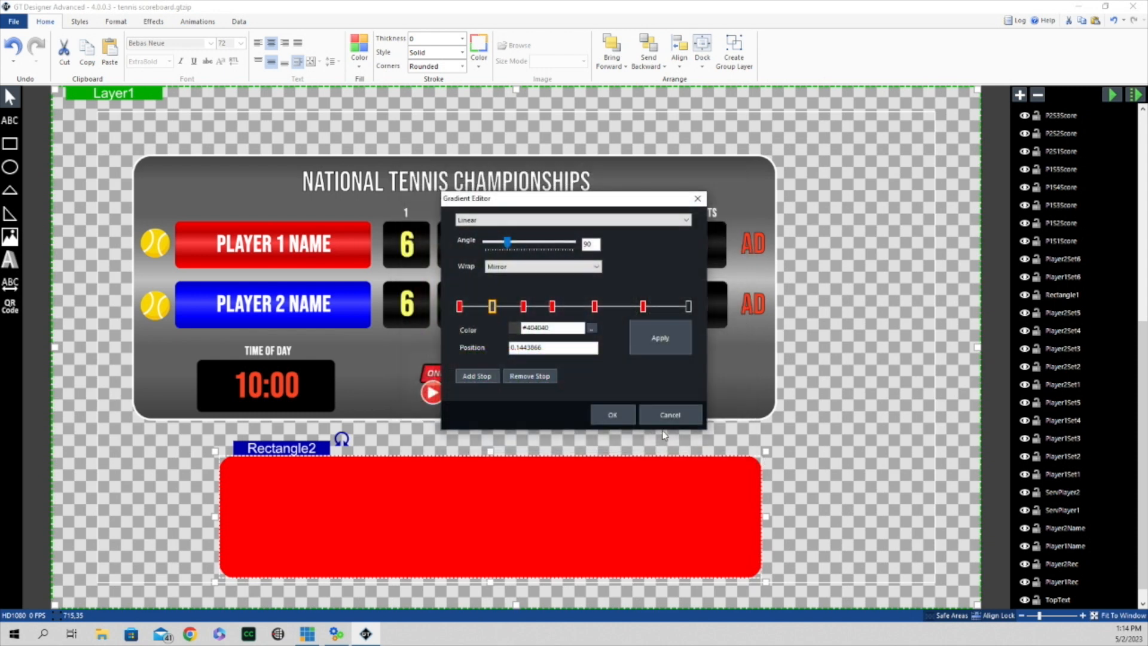
Step: Set the colors of the first and last gradient stops to dark gray #404040
click(459, 306)
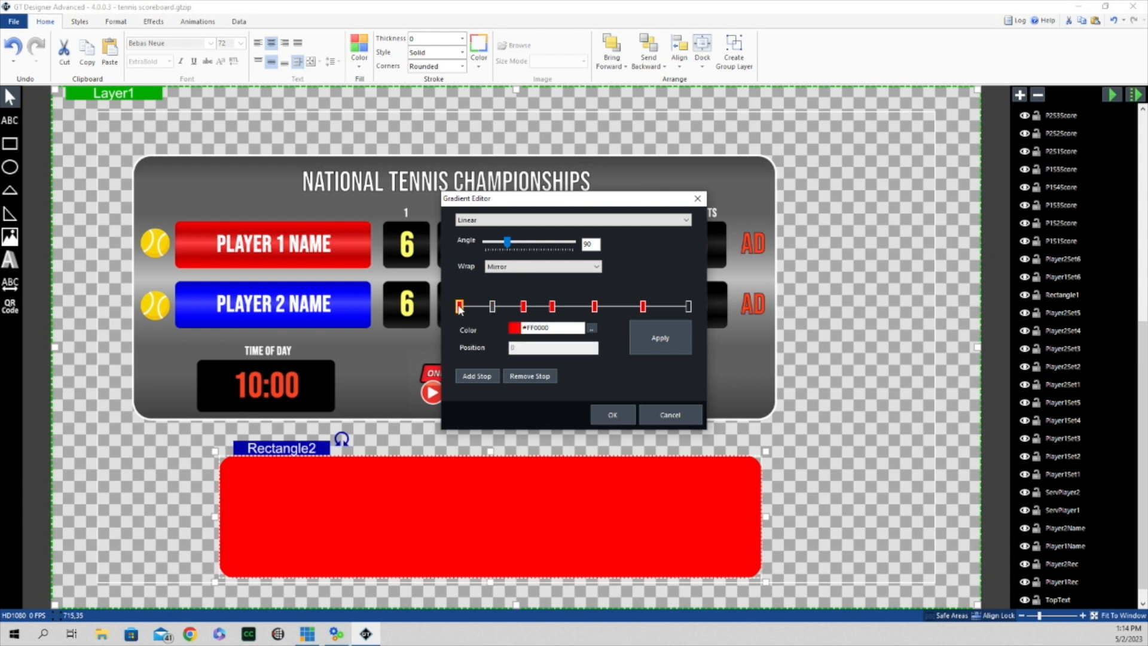
click(593, 328)
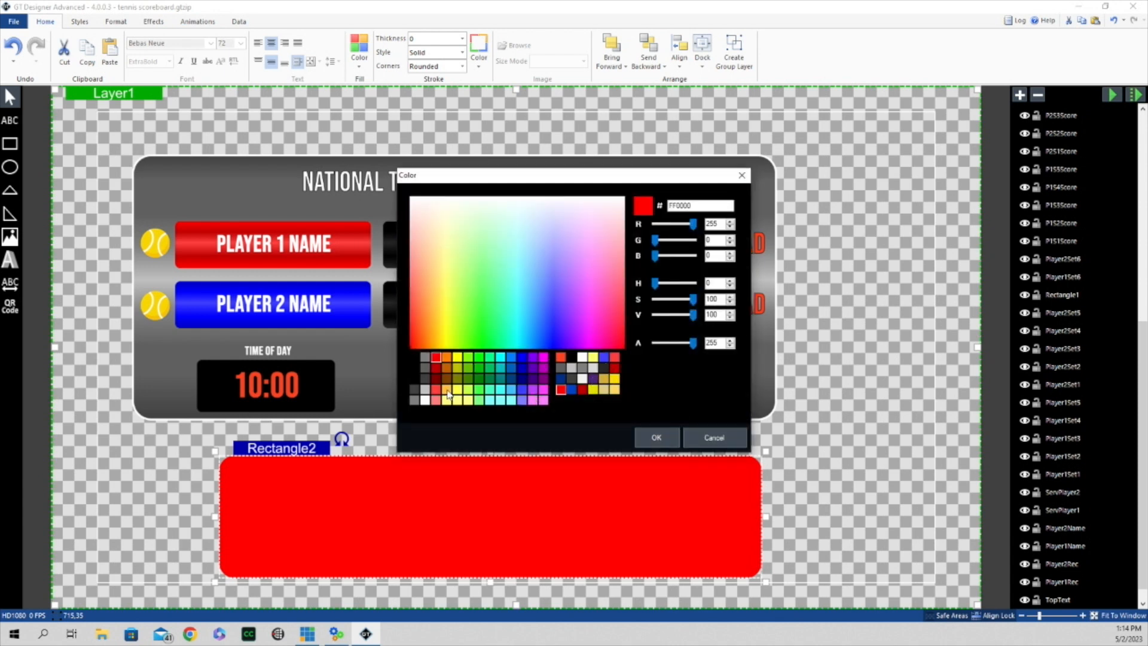
click(425, 377)
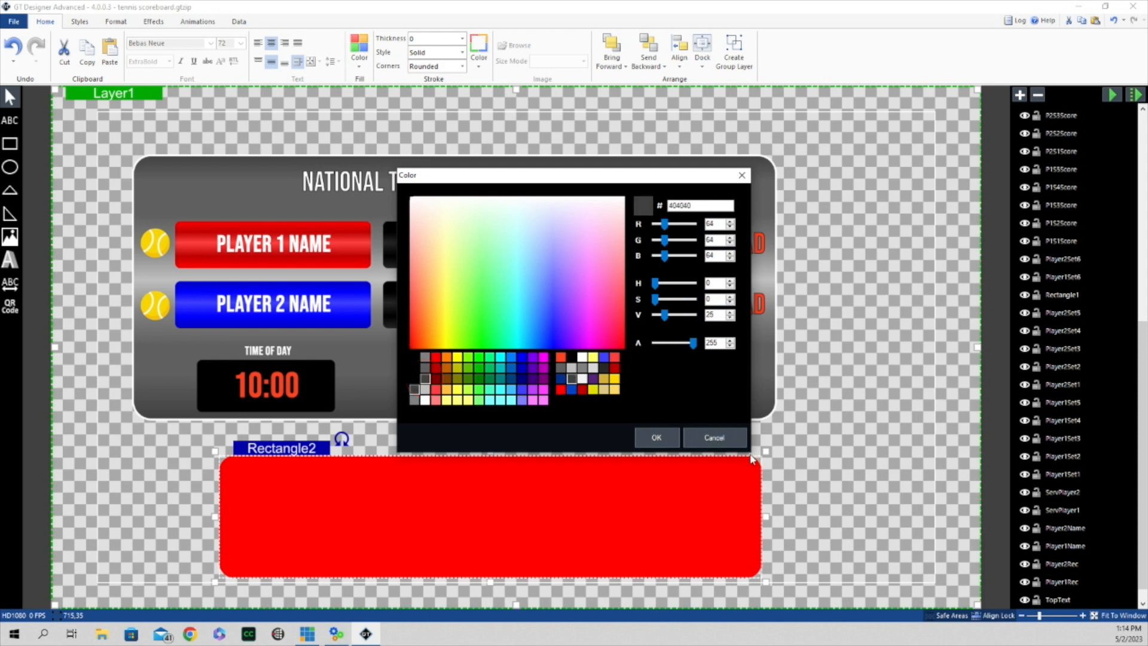
click(655, 437)
click(689, 307)
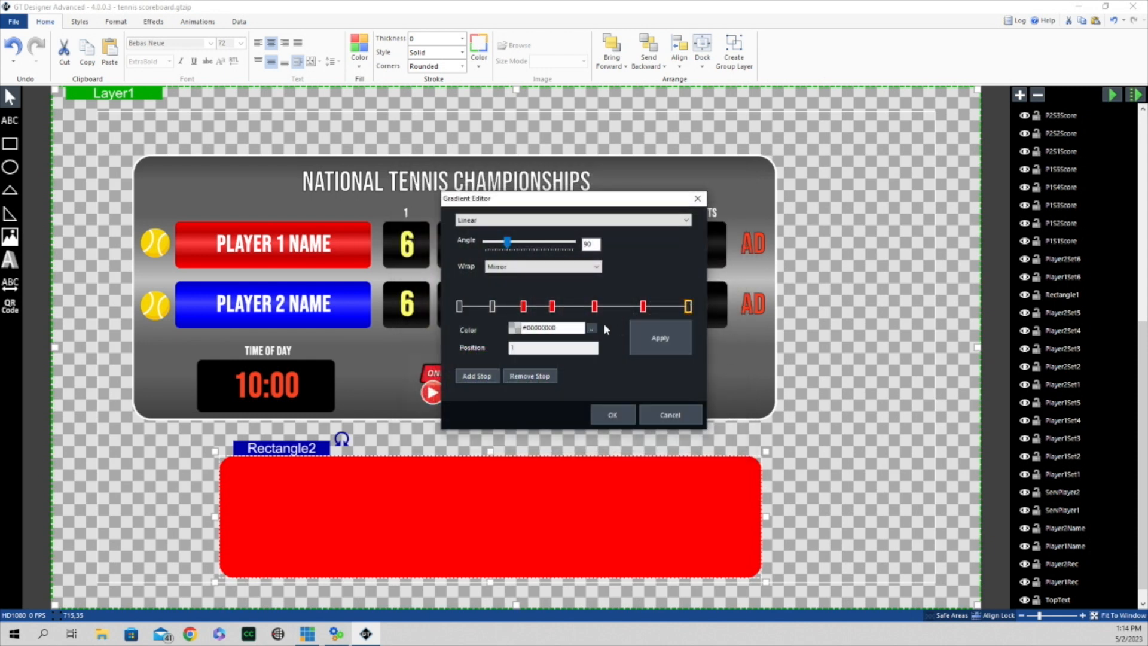
click(592, 328)
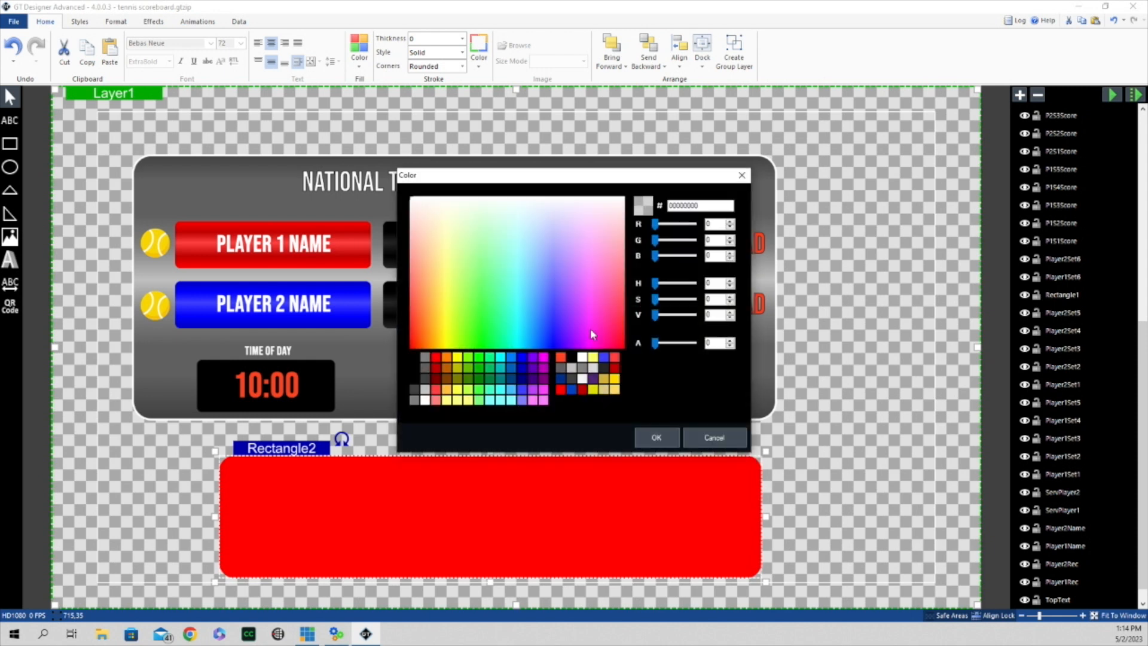
click(424, 381)
click(656, 437)
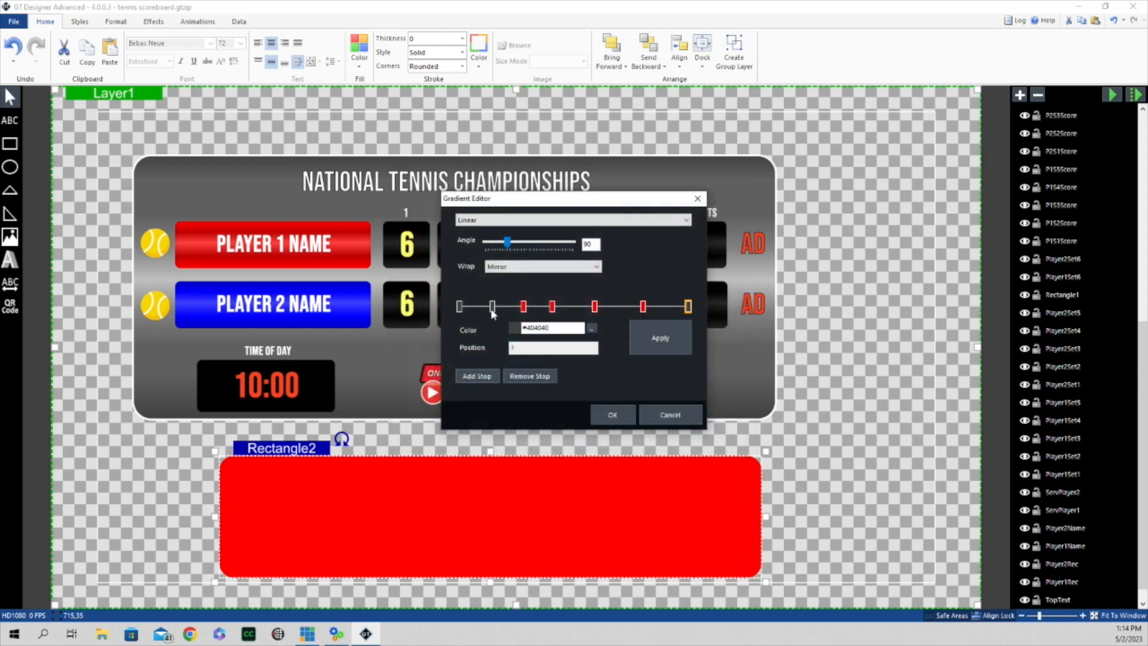
Step: Set the colors of the second and second-to-last gradient stops to gray #606060
click(492, 307)
click(592, 329)
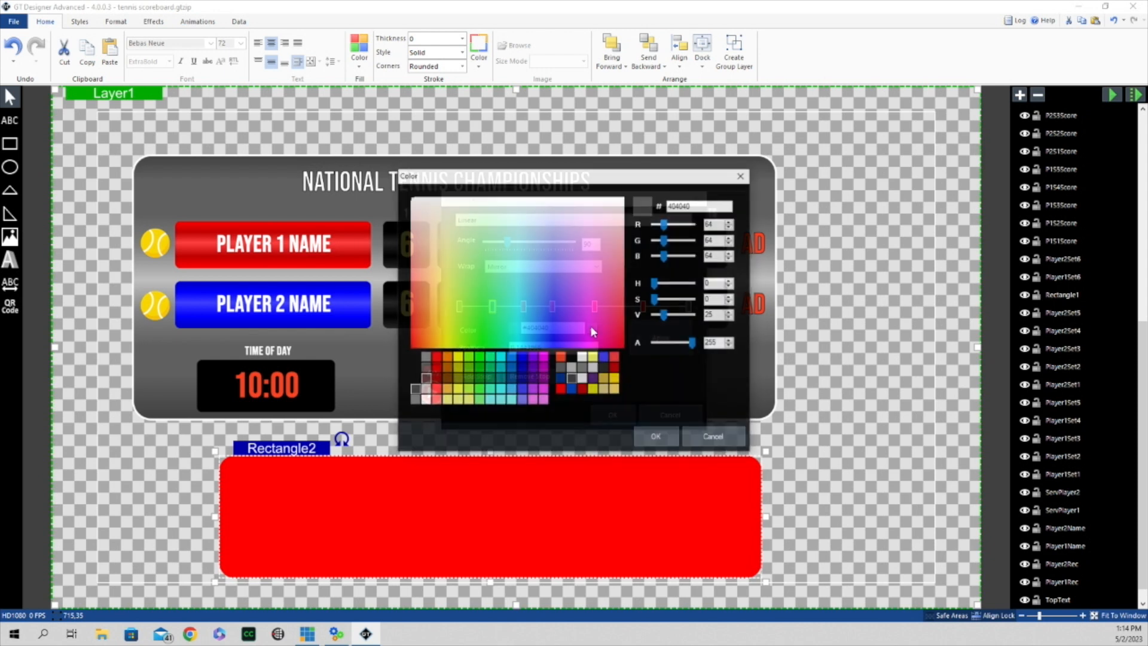
click(425, 368)
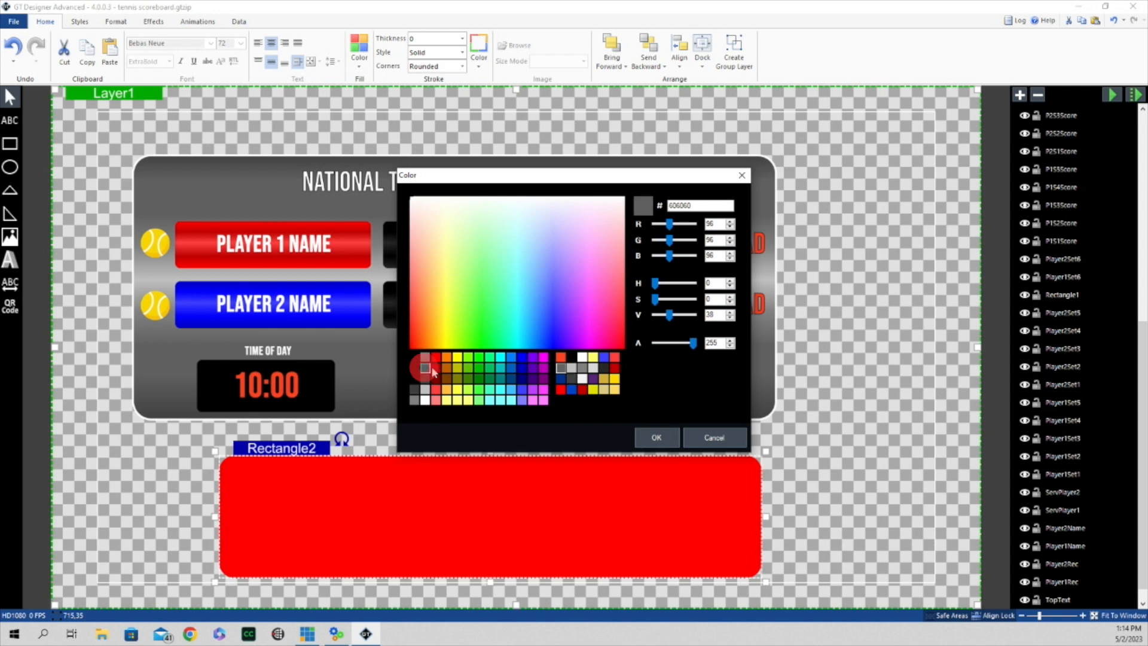
click(656, 437)
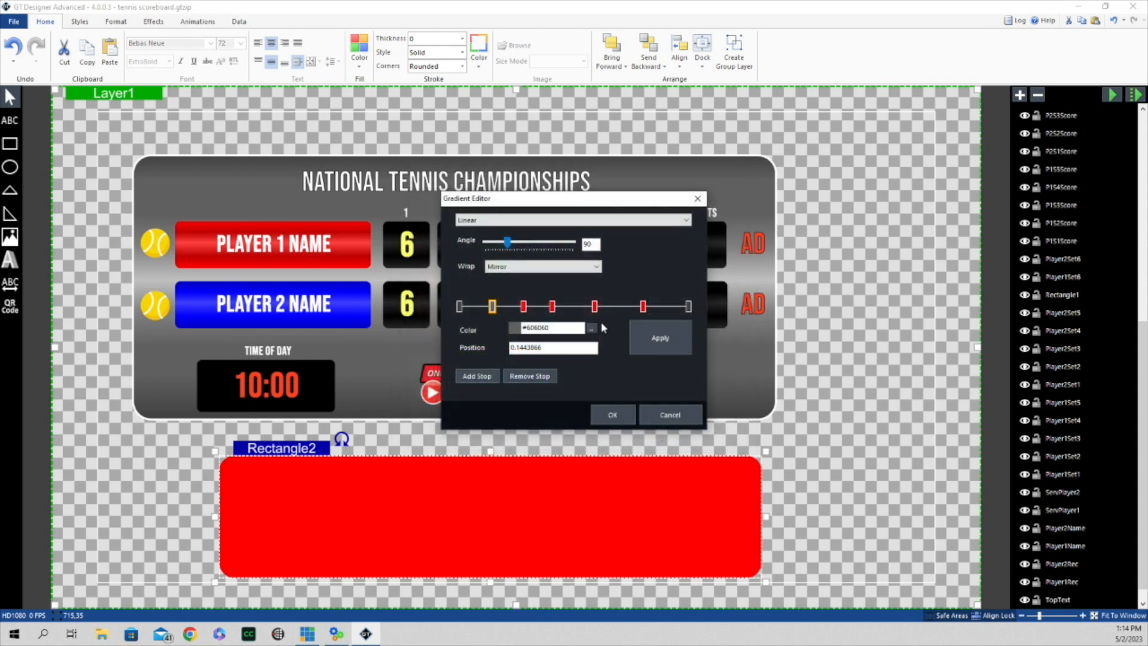
click(644, 307)
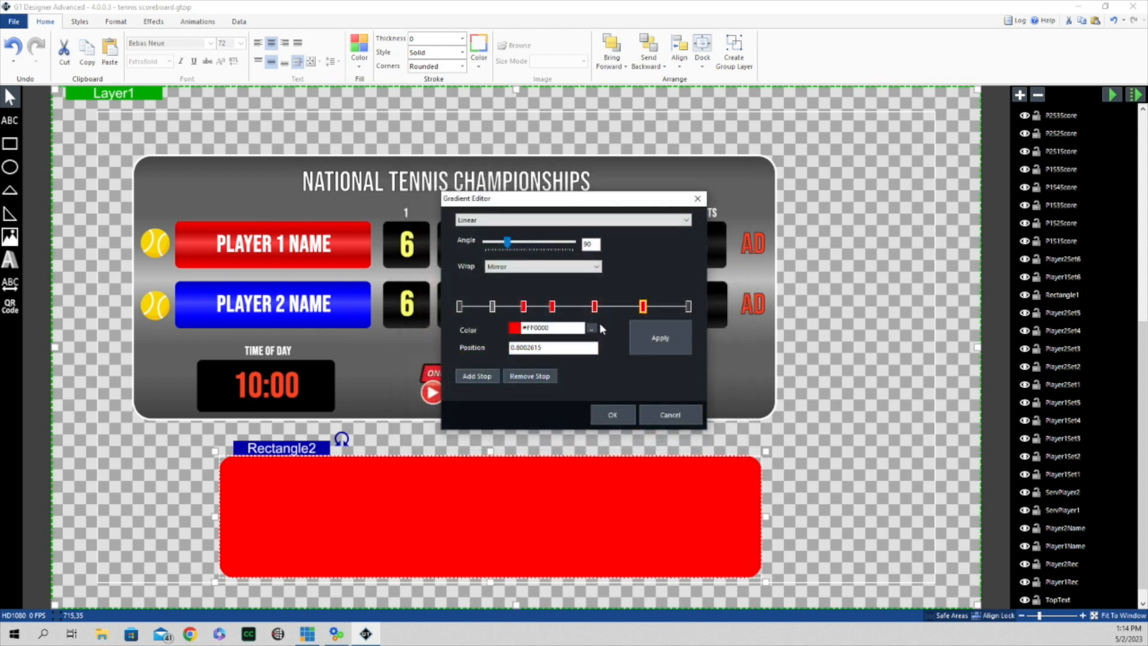
click(591, 329)
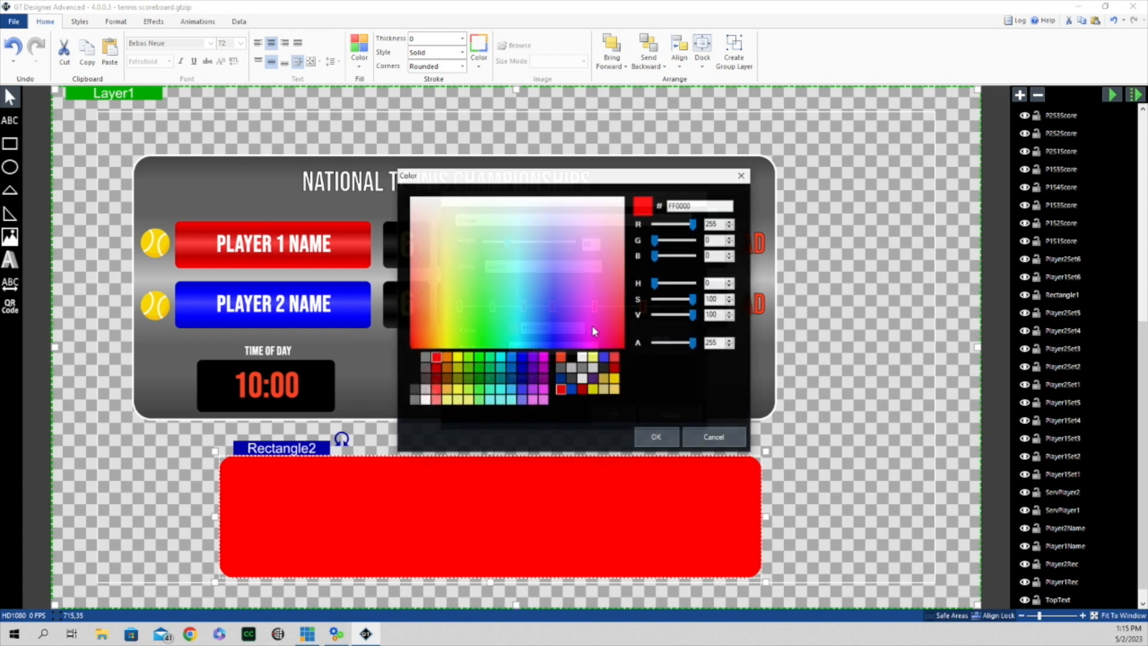
click(426, 378)
click(656, 437)
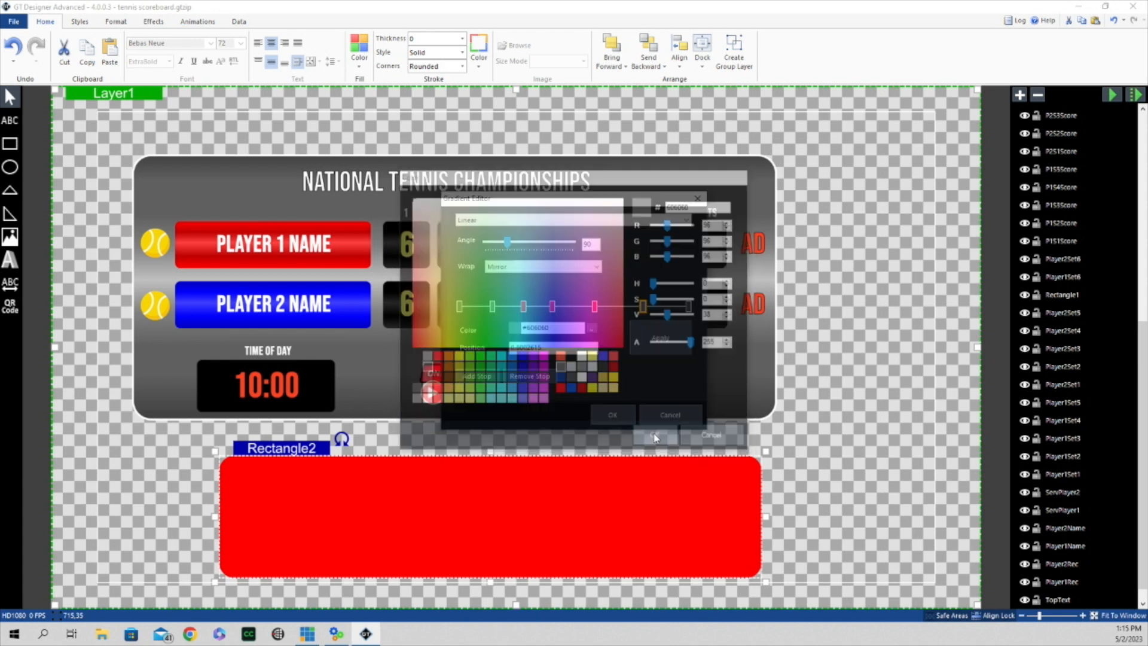
Step: Set the colors of the third and fifth gradient stops, on either side of the middle stop, to gray #808080
click(523, 307)
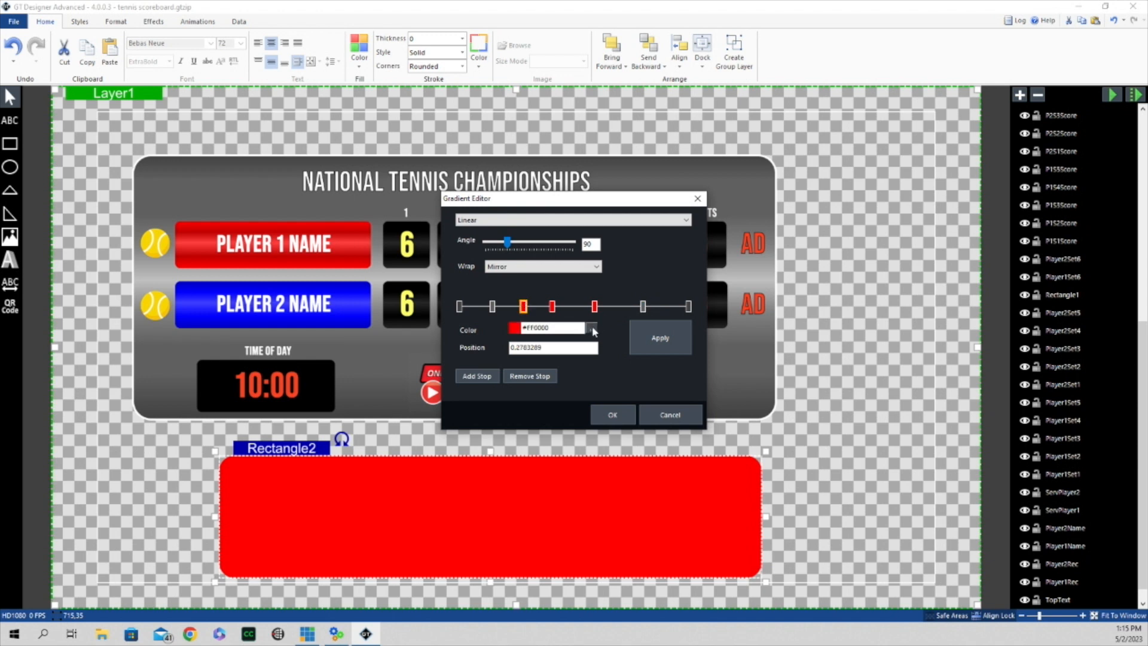
click(592, 327)
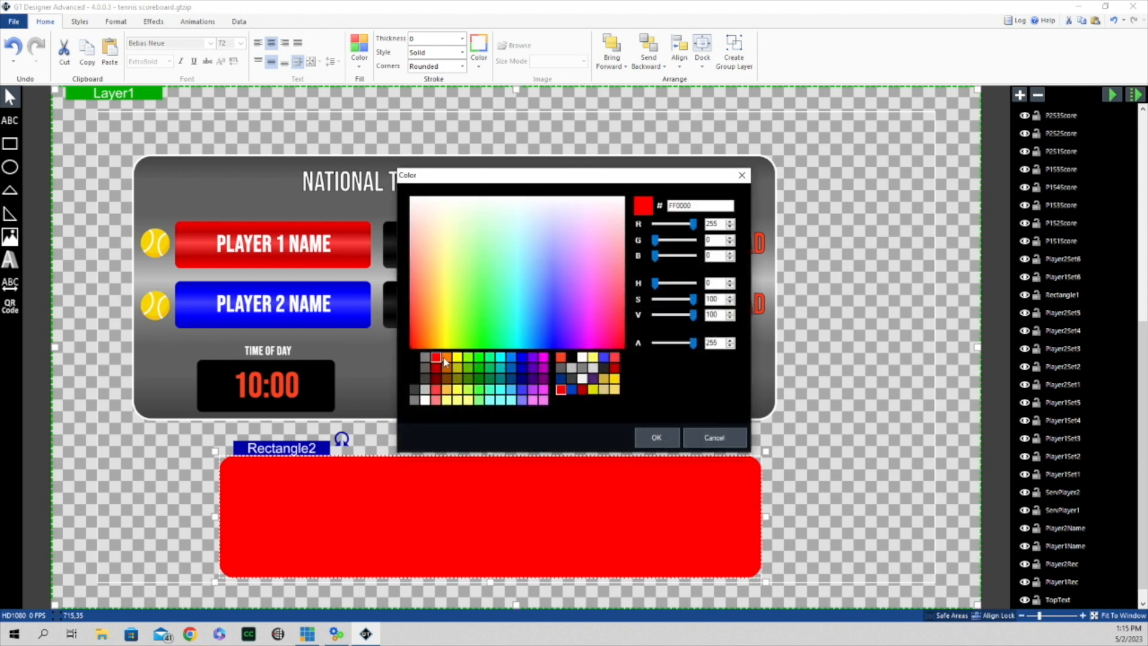
click(425, 359)
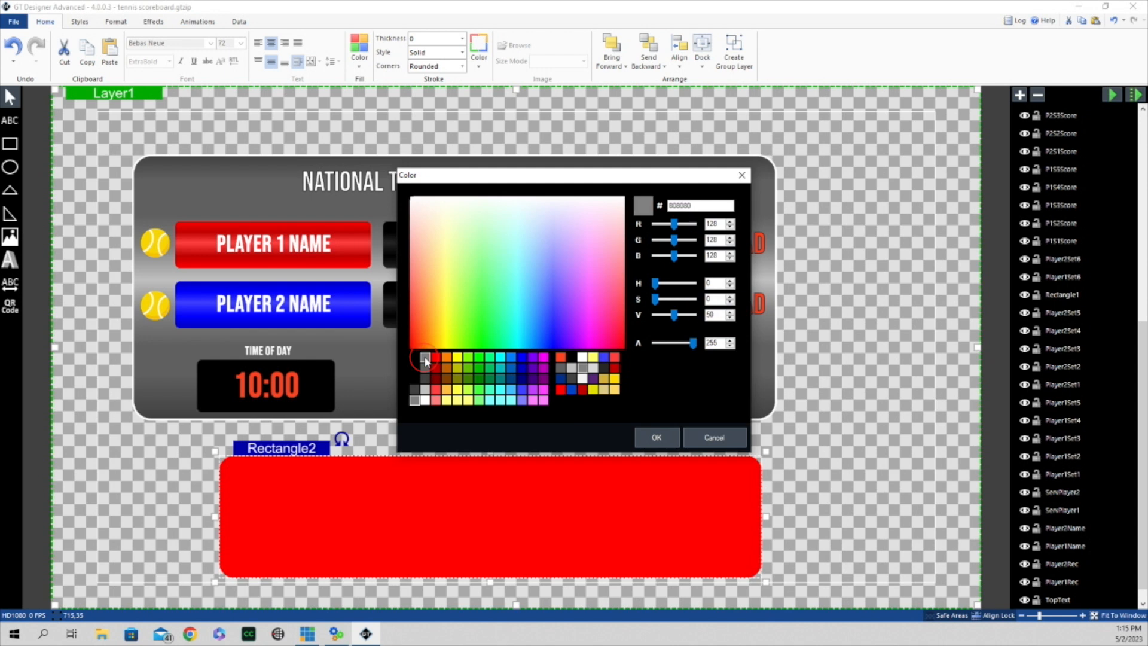
click(659, 438)
click(595, 307)
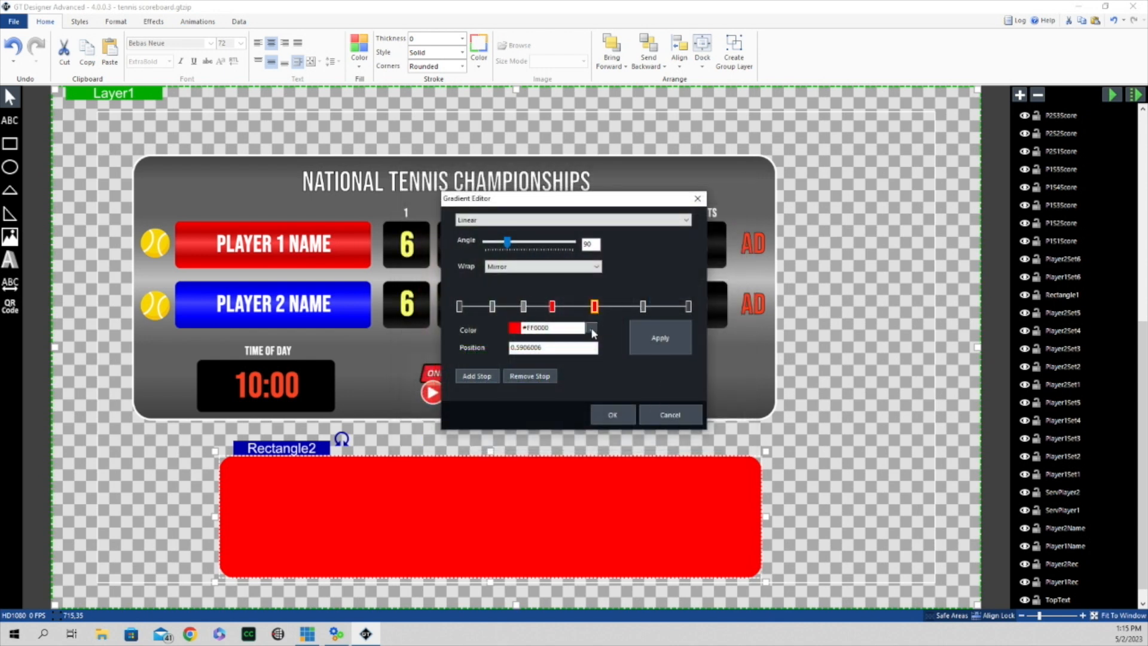
click(592, 328)
click(425, 358)
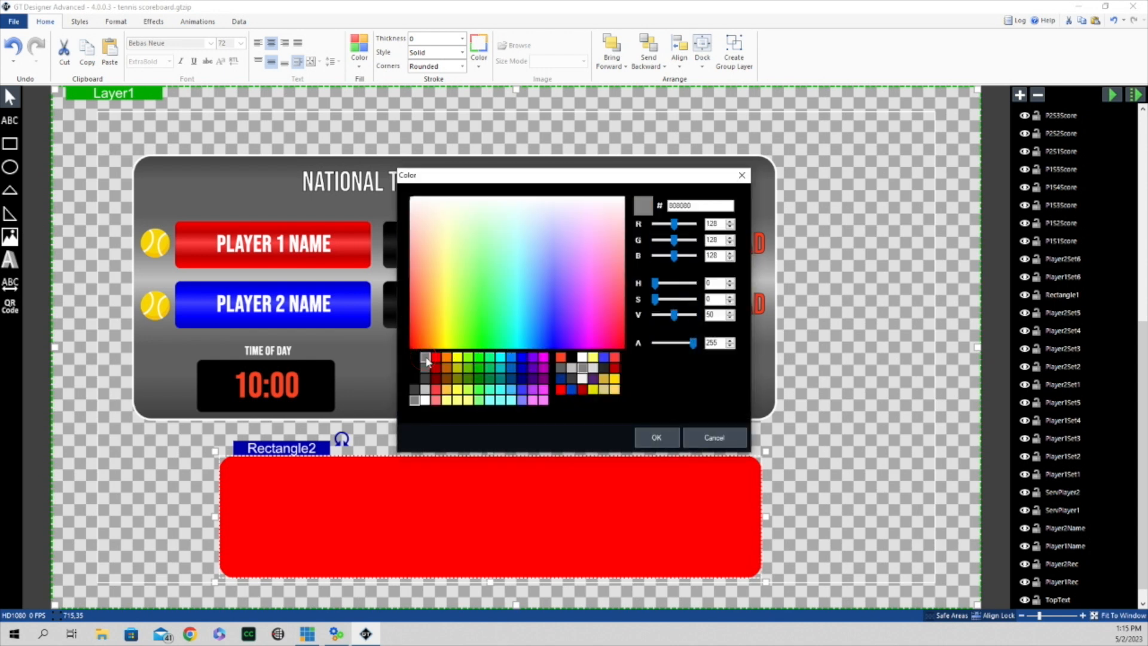
click(659, 438)
Step: Set the middle gradient stop's color to light gray #C0C0C0 and apply the gradient to the rectangle
click(552, 307)
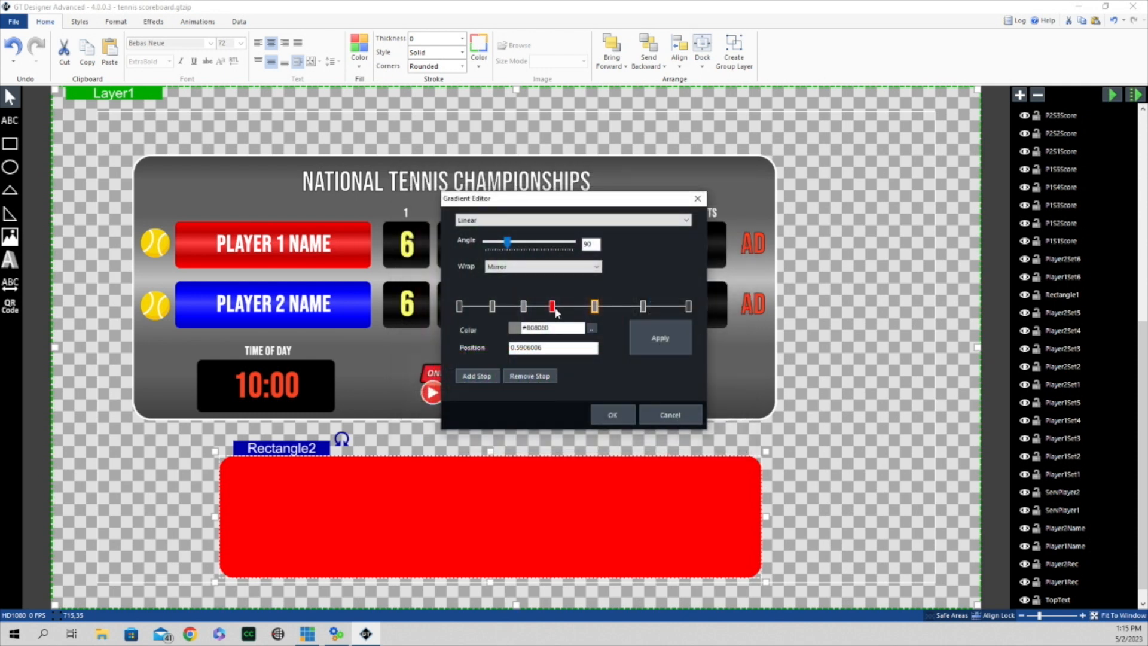
click(592, 328)
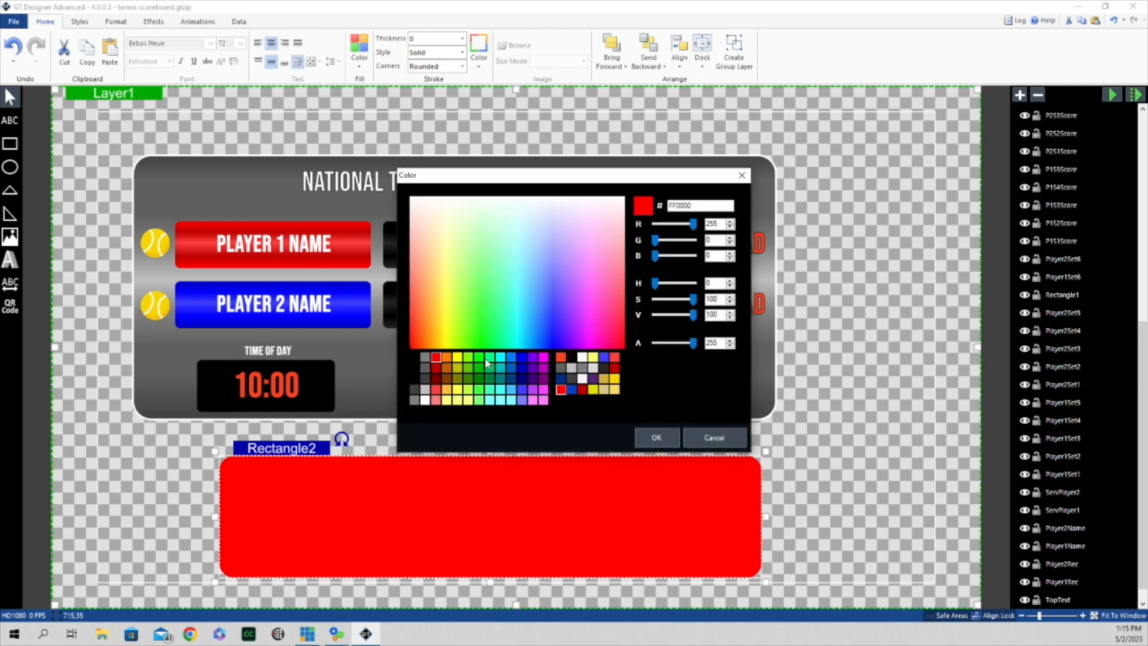
click(425, 390)
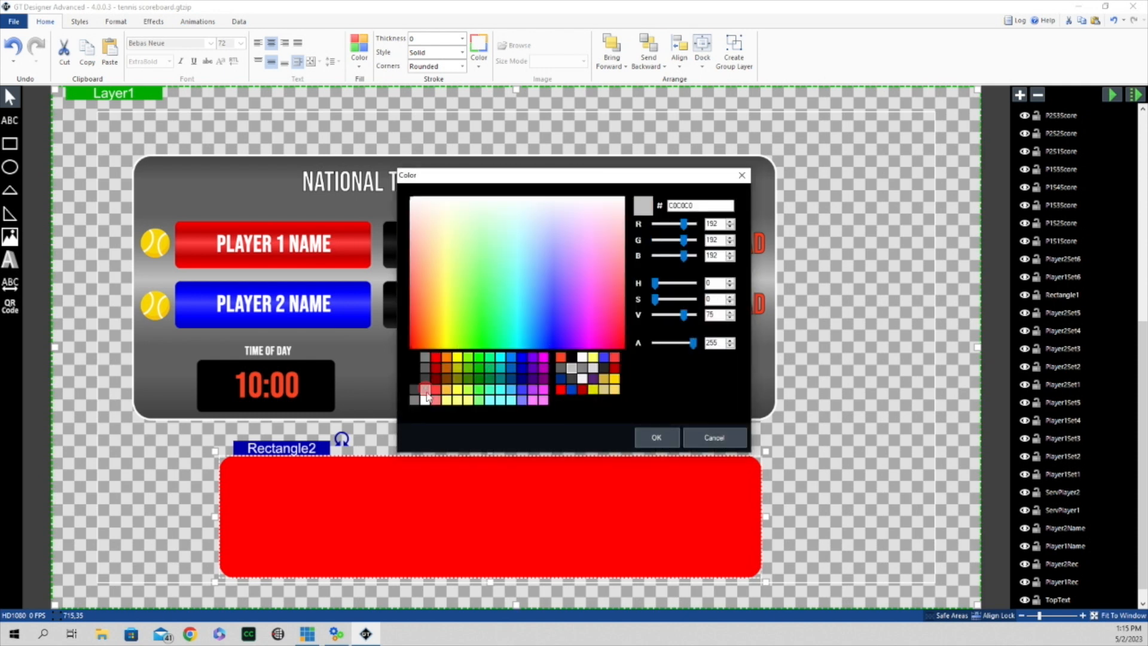
click(656, 436)
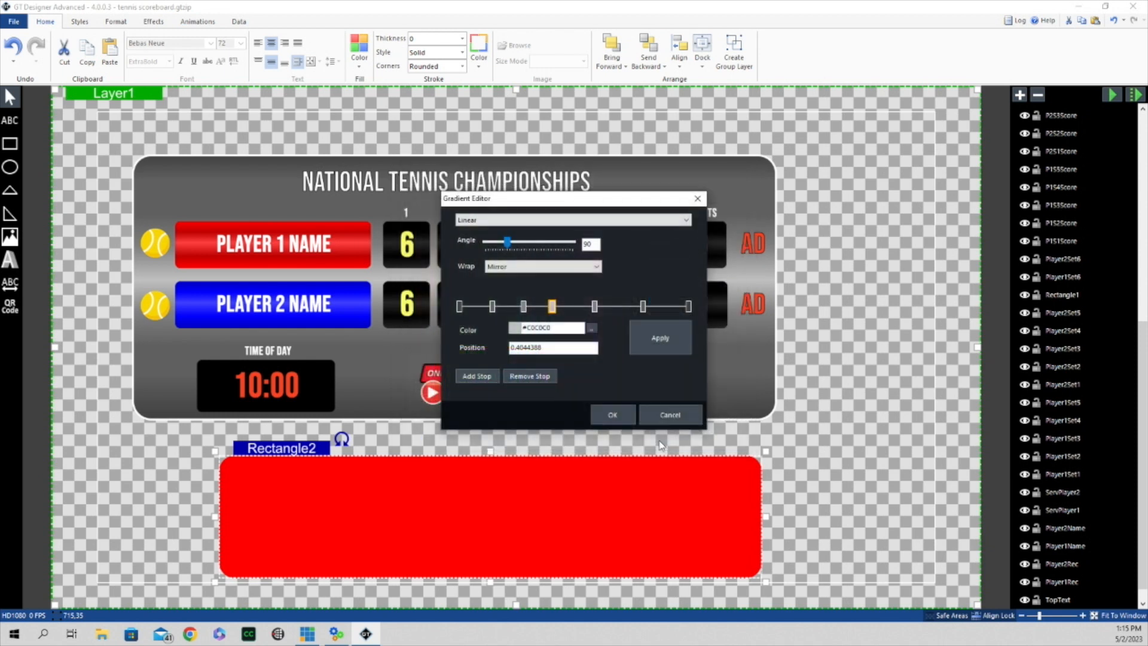
click(667, 342)
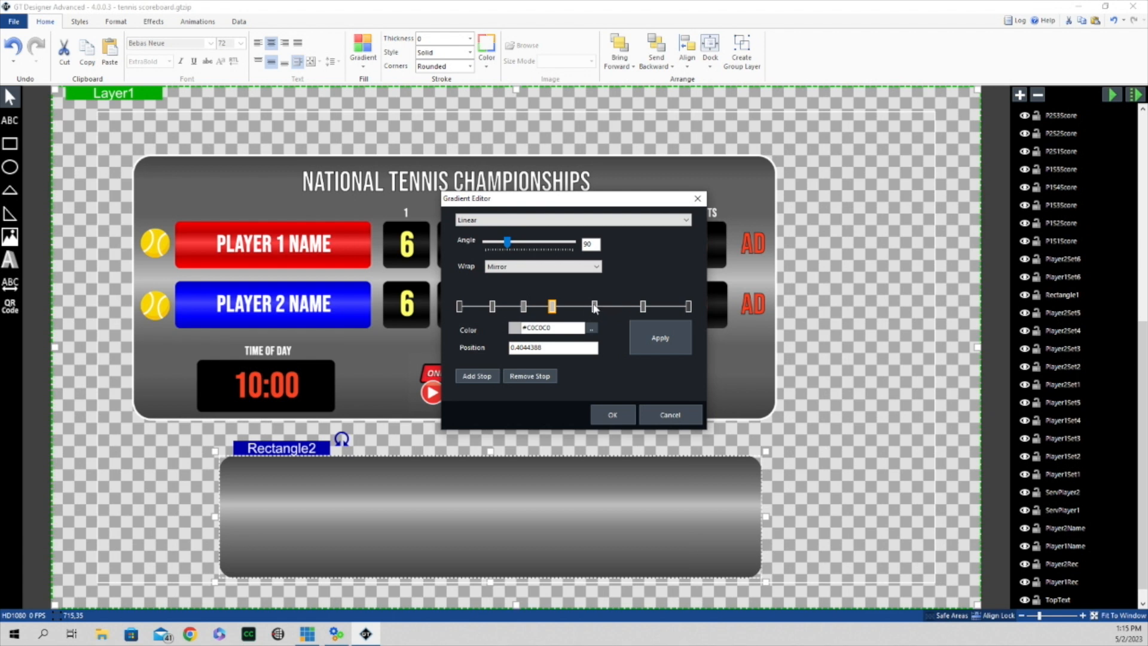
Step: Move the middle gradient stop to about 0.46 and the fifth stop slightly toward the end, and apply the gradient
drag(594, 307, 565, 308)
click(661, 347)
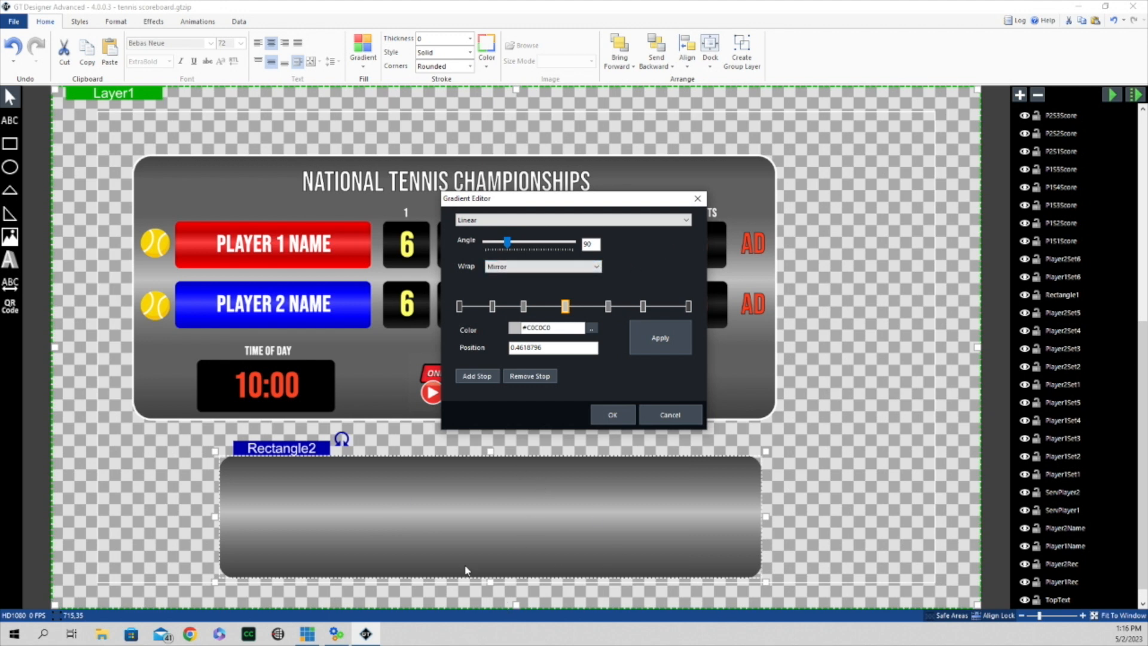
click(492, 306)
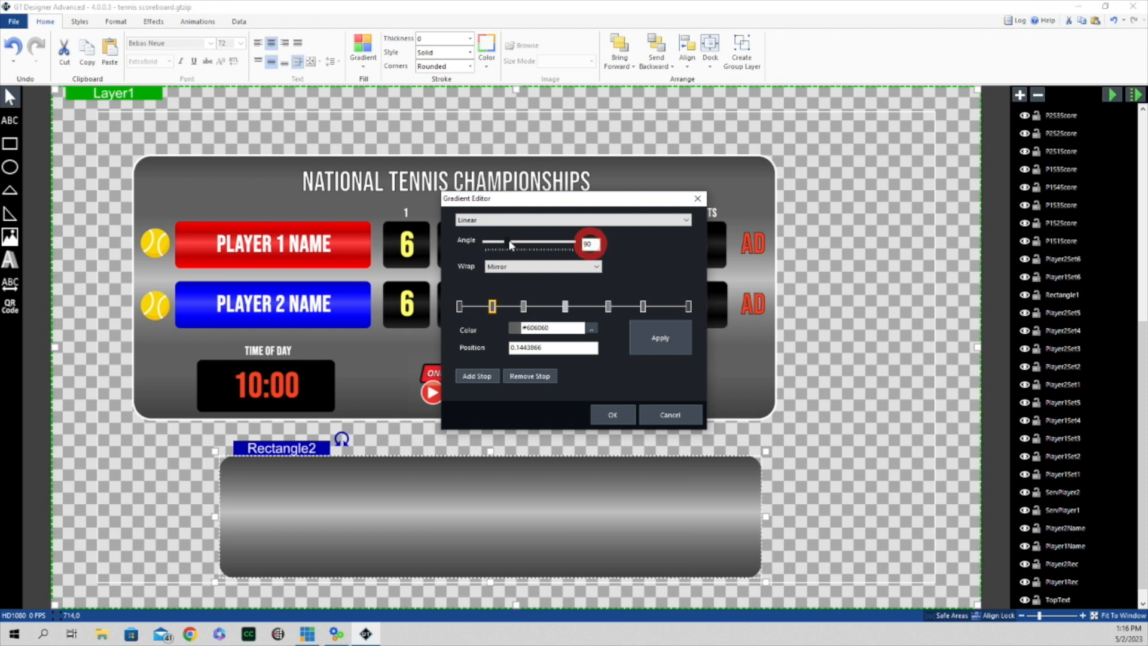
Step: Try gradient angles of 60, 52 and 124 degrees on the gray rounded rectangle, applying them to compare the slant
drag(507, 241, 552, 243)
click(674, 351)
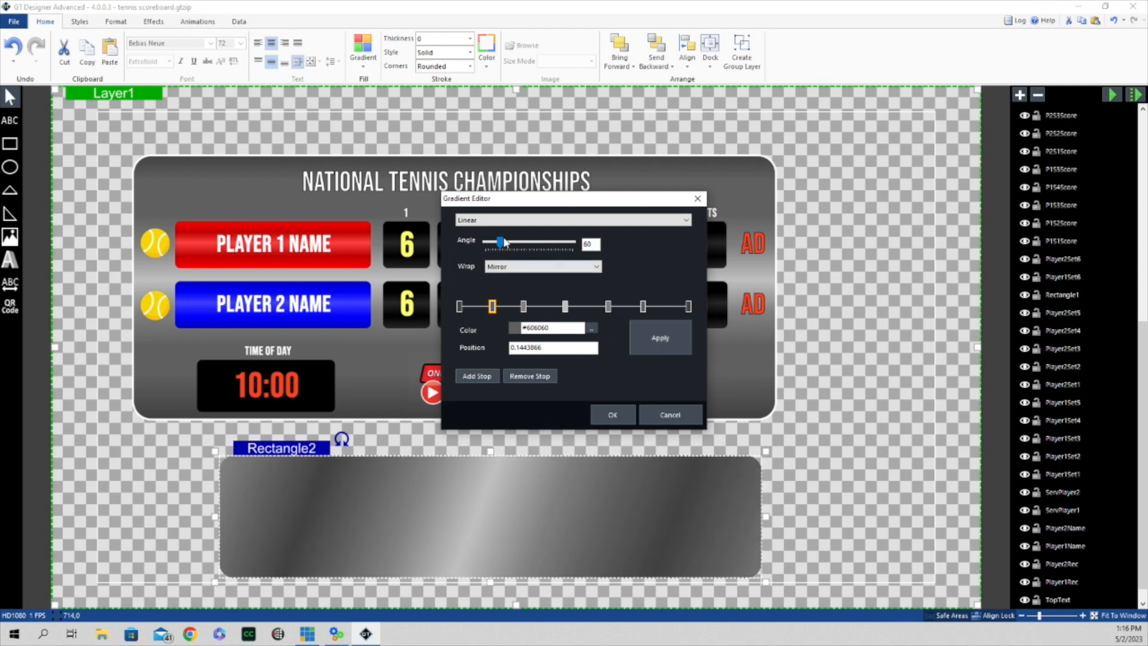
drag(501, 243, 502, 245)
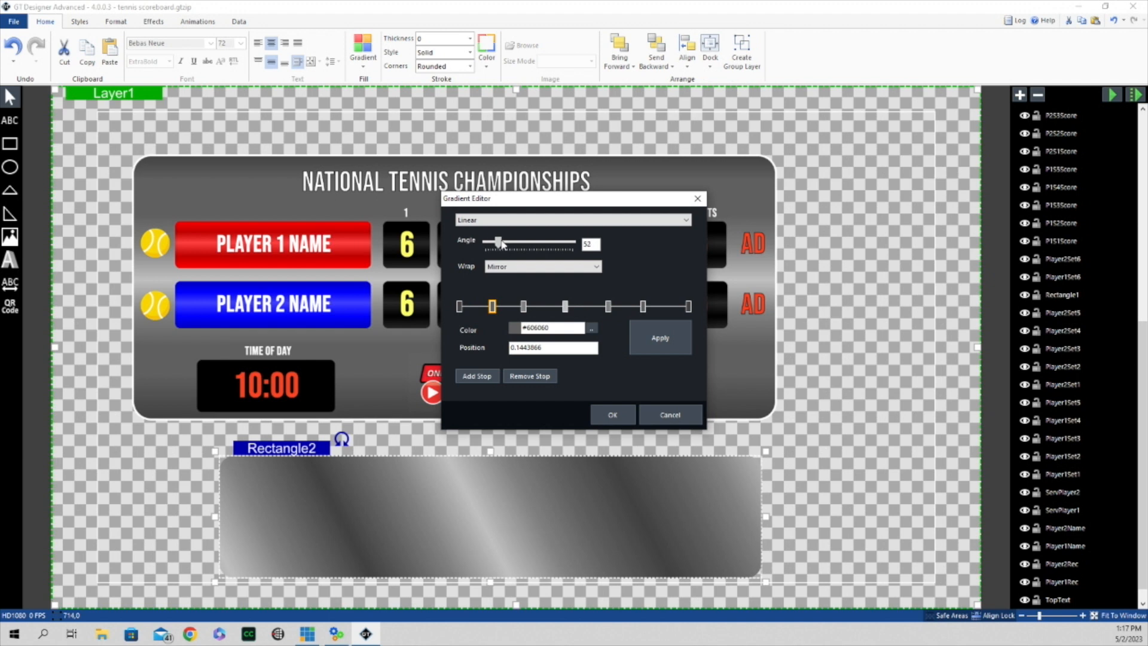
click(673, 349)
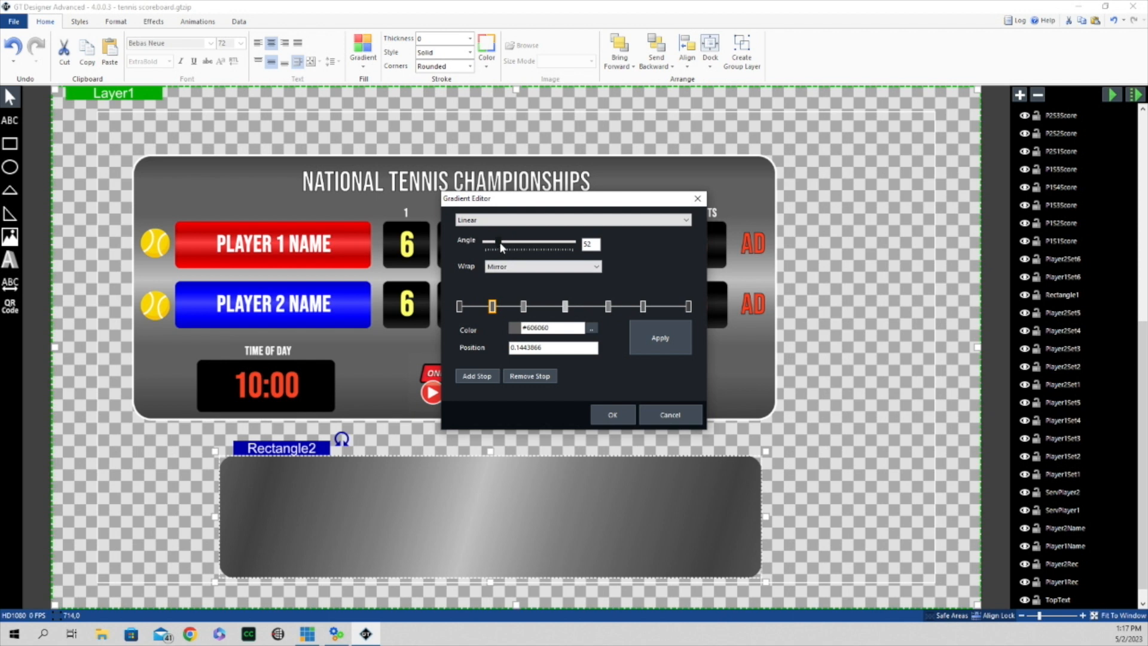
drag(500, 242, 517, 243)
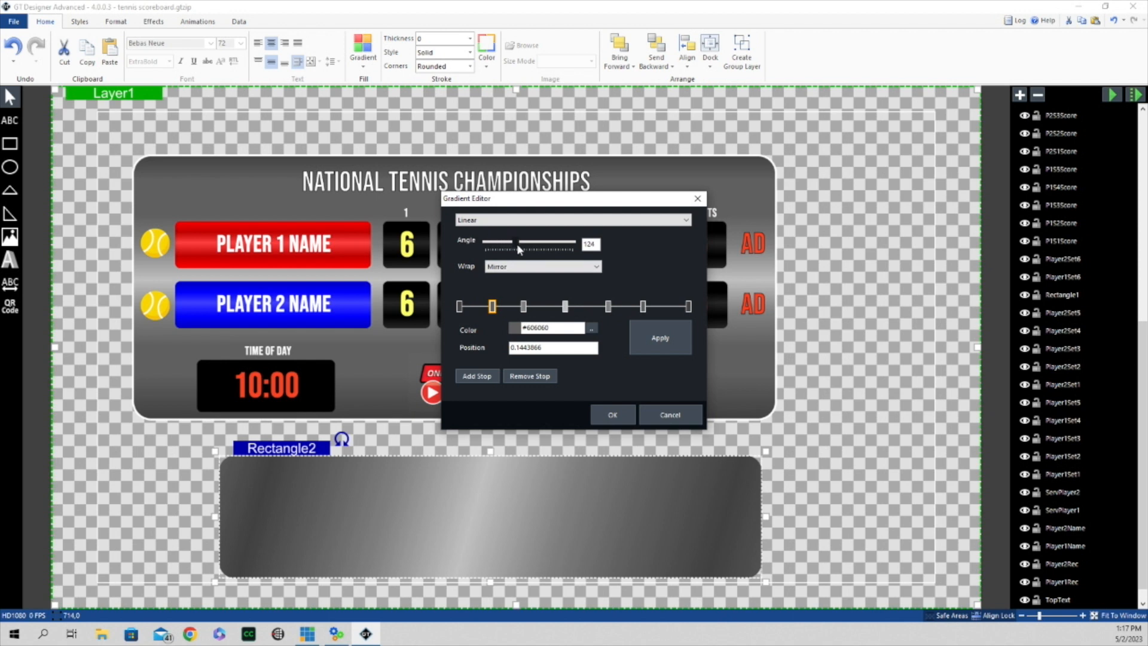
click(669, 338)
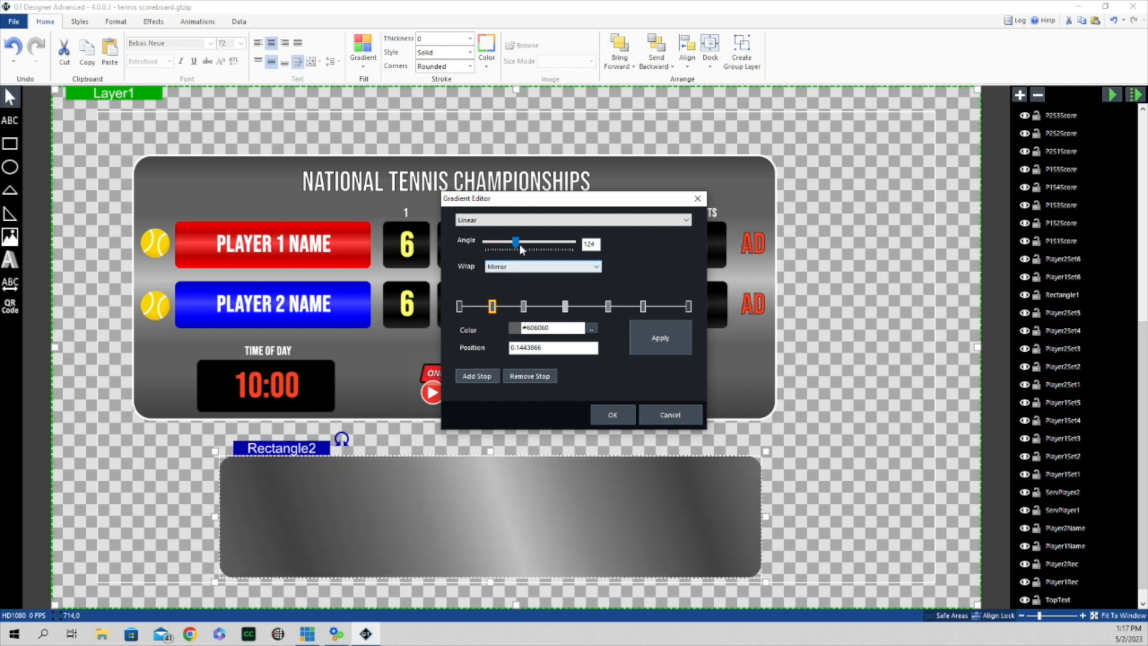
Step: Change the gray rectangle's gradient angle again so the highlight runs diagonally, and apply the gradient
drag(519, 244, 563, 247)
click(678, 344)
click(661, 339)
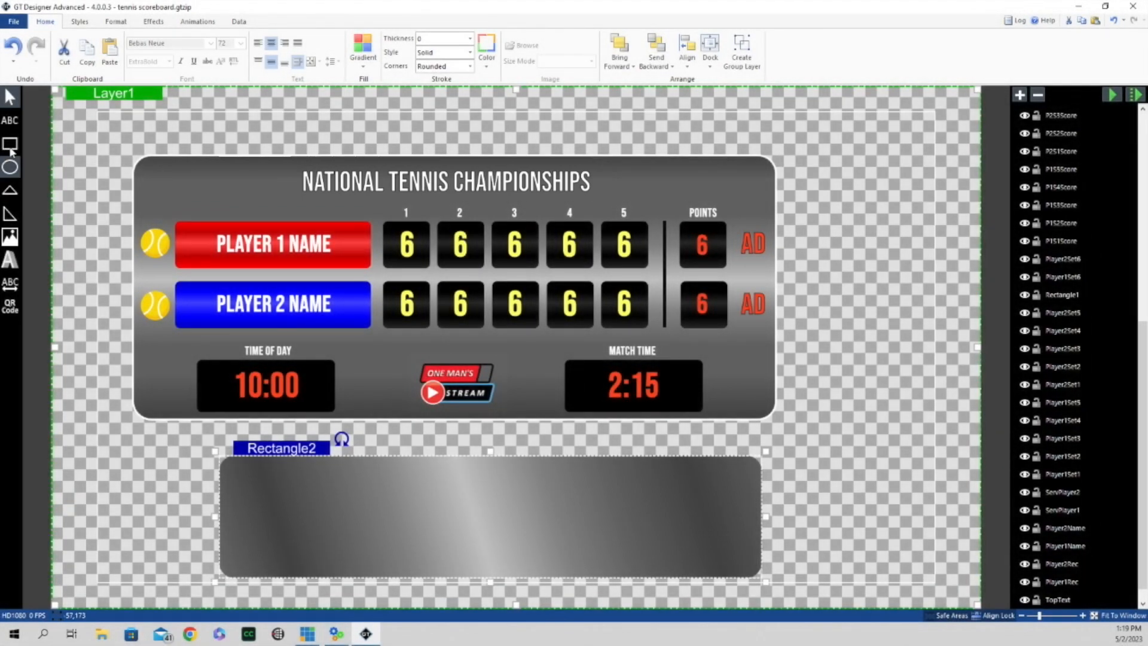
Step: Add a text block across the upper part of the new gray rectangle, centered horizontally and vertically, with auto-size set to Shrink
click(10, 120)
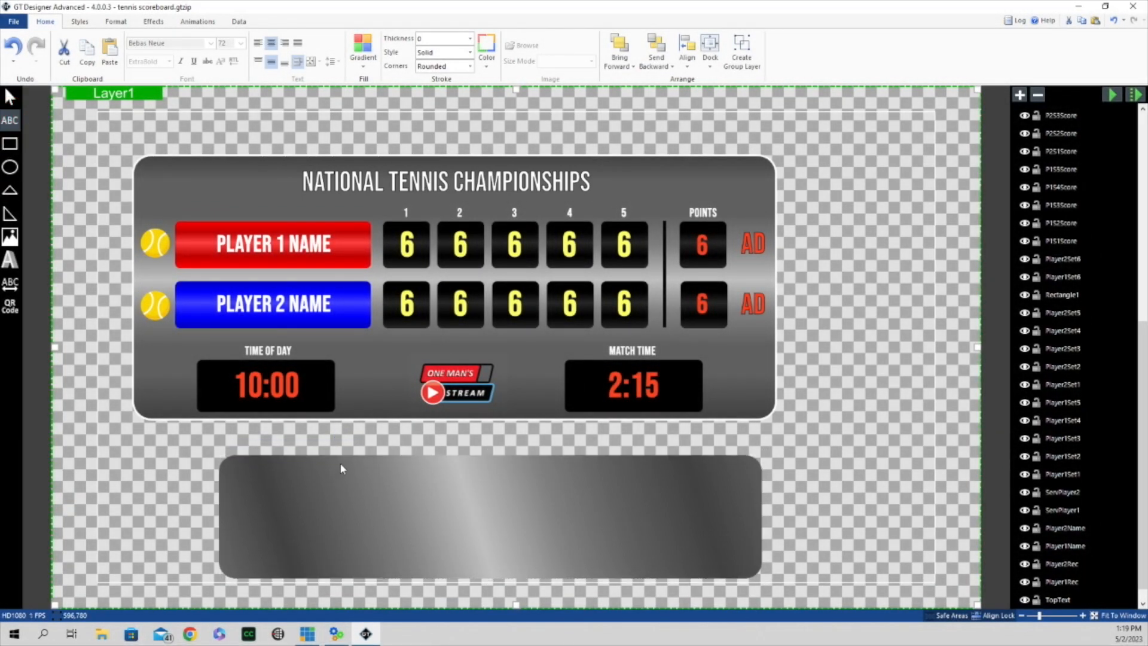
drag(321, 459, 623, 495)
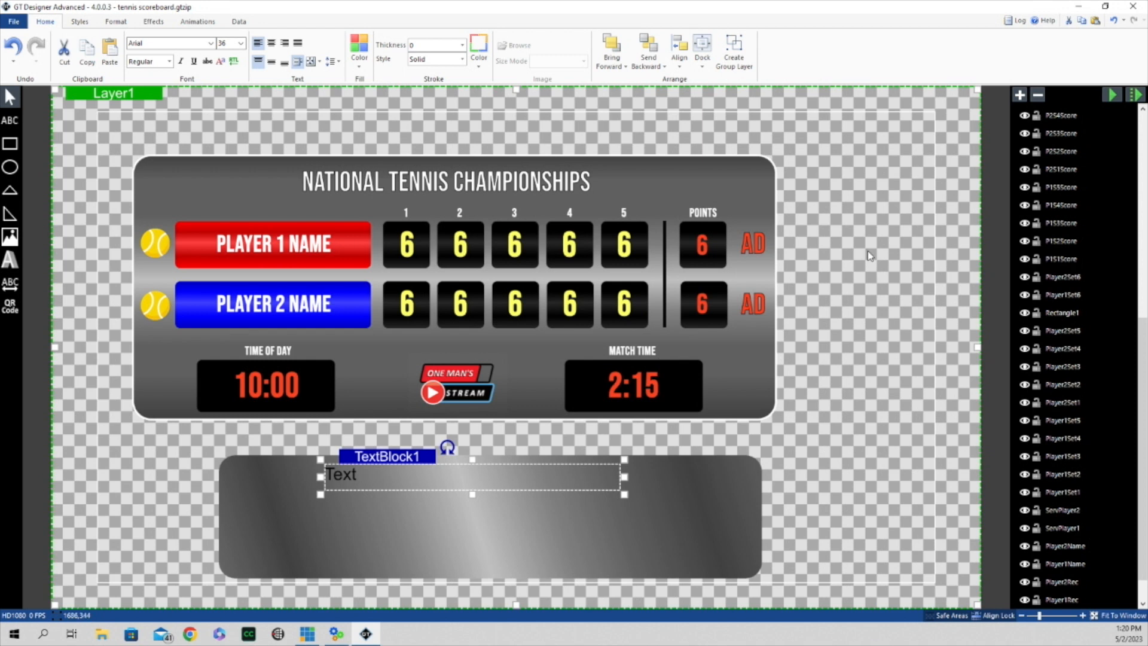
click(272, 44)
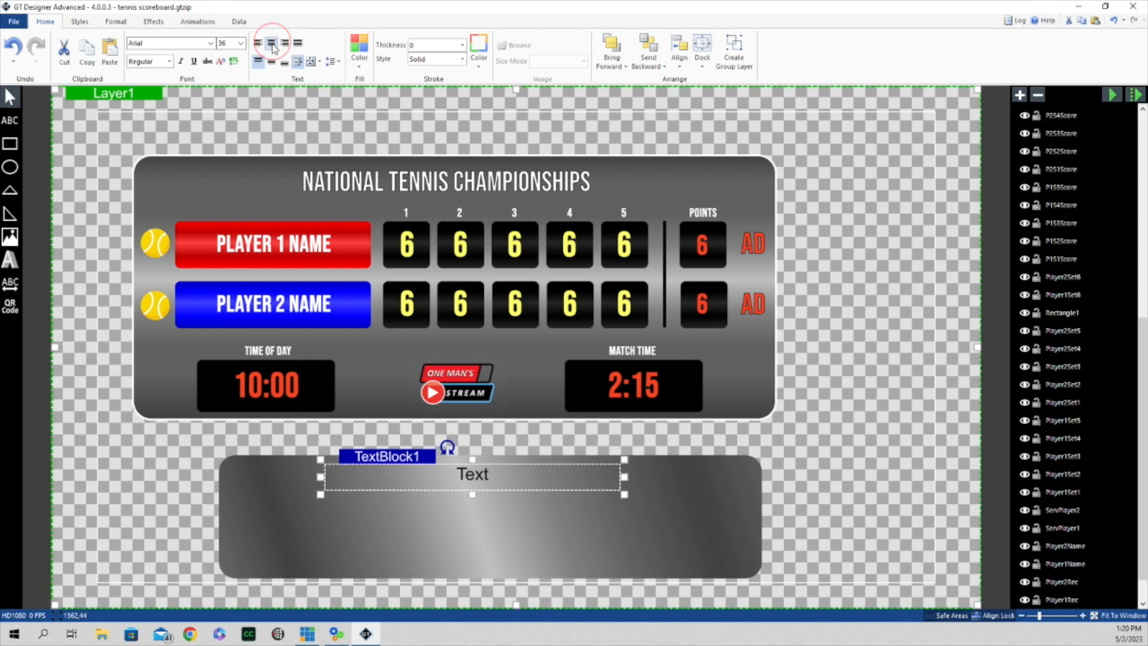
click(271, 63)
click(270, 63)
click(320, 62)
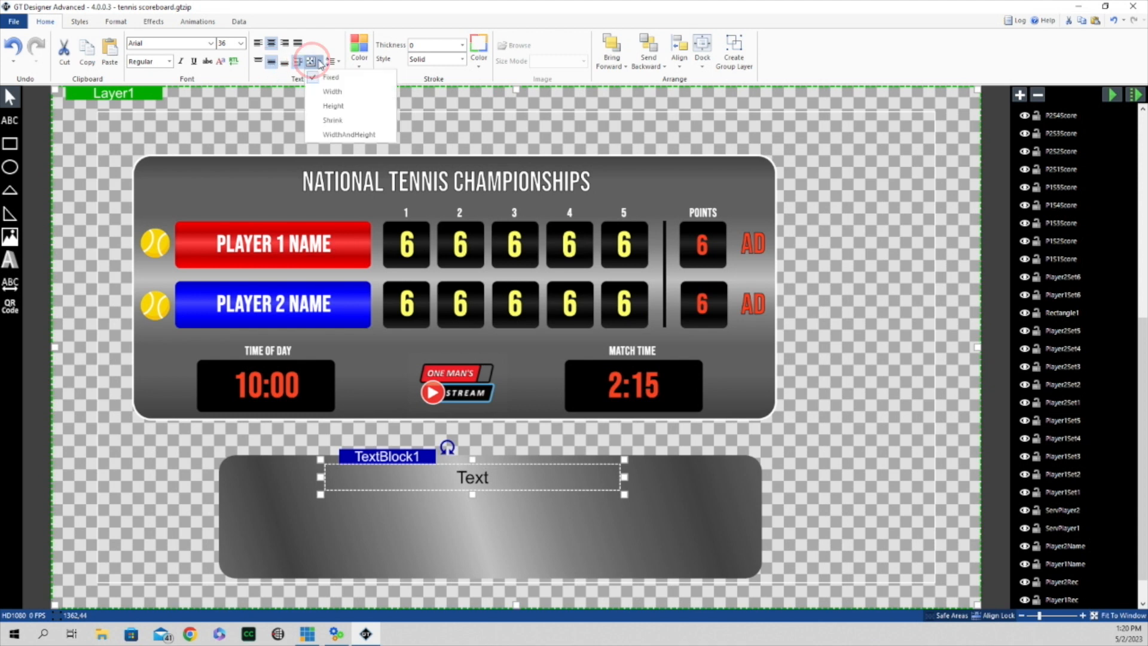
click(329, 118)
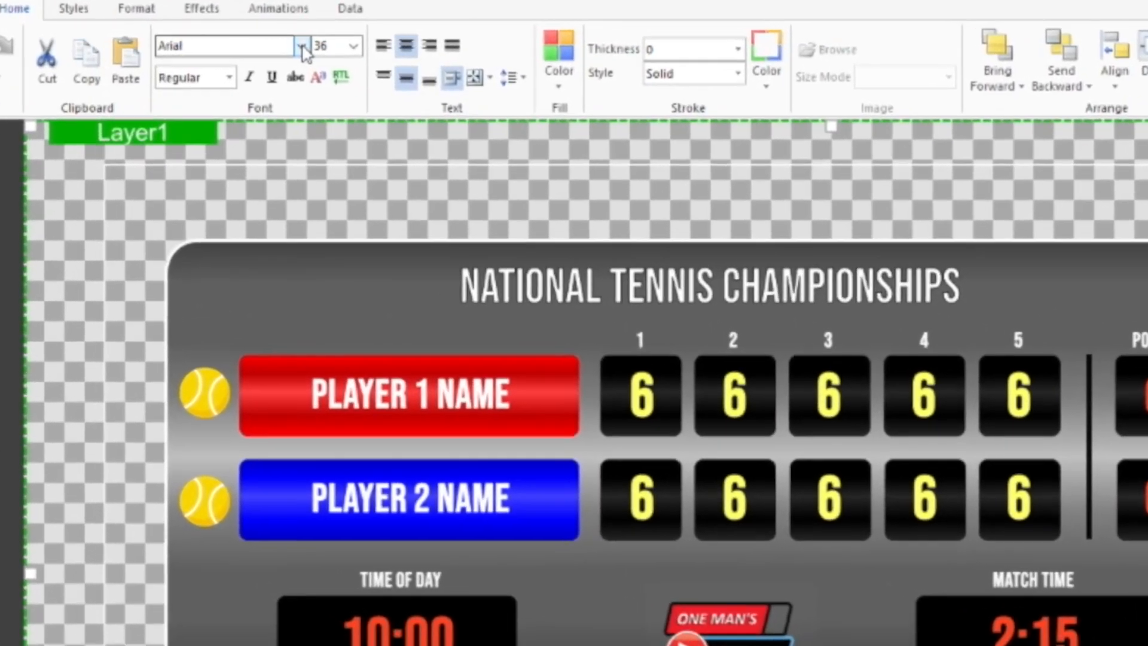
Step: Set the text block's font to Bebas Neue in ExtraBold weight with a white fill
click(270, 48)
scroll(273, 359, down, 1)
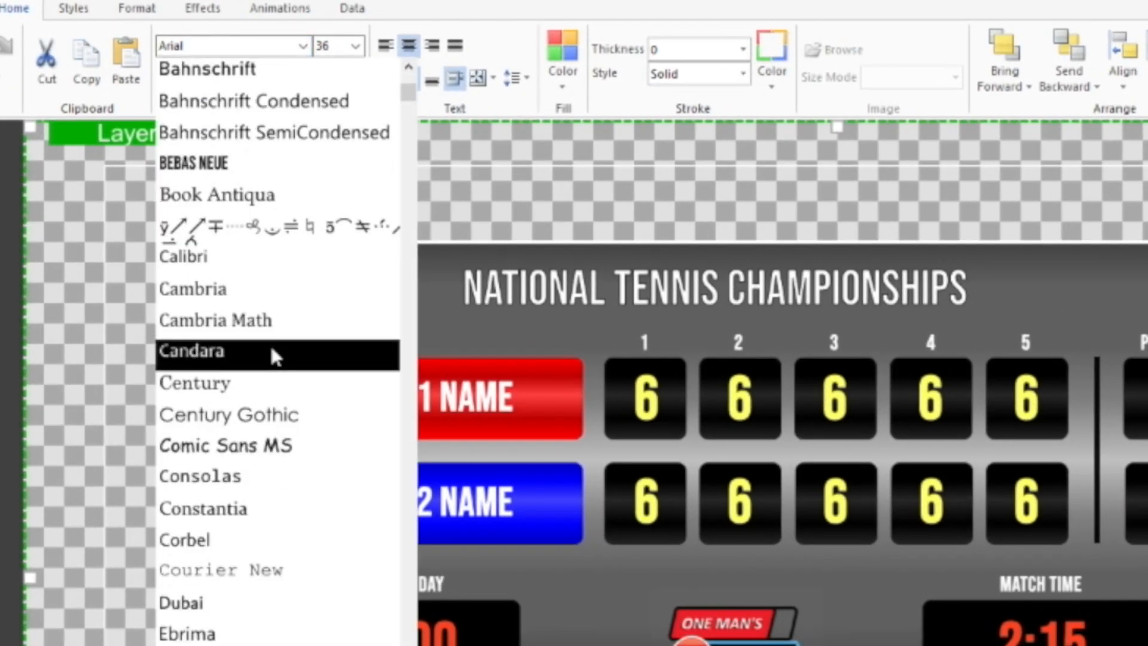
scroll(270, 343, up, 1)
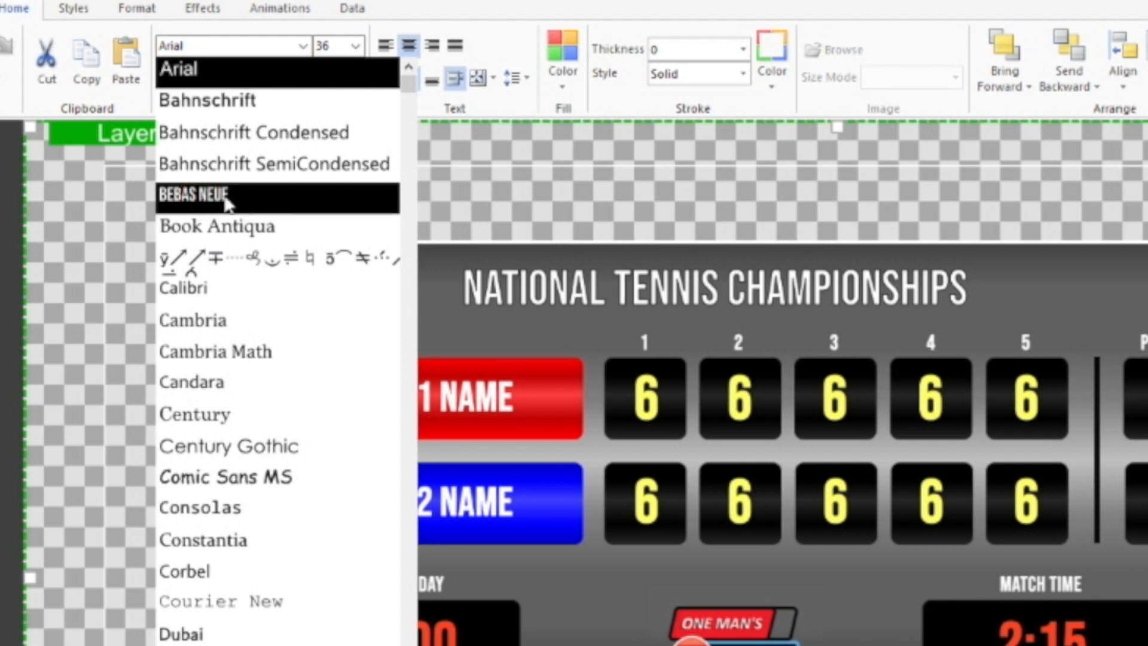
click(258, 203)
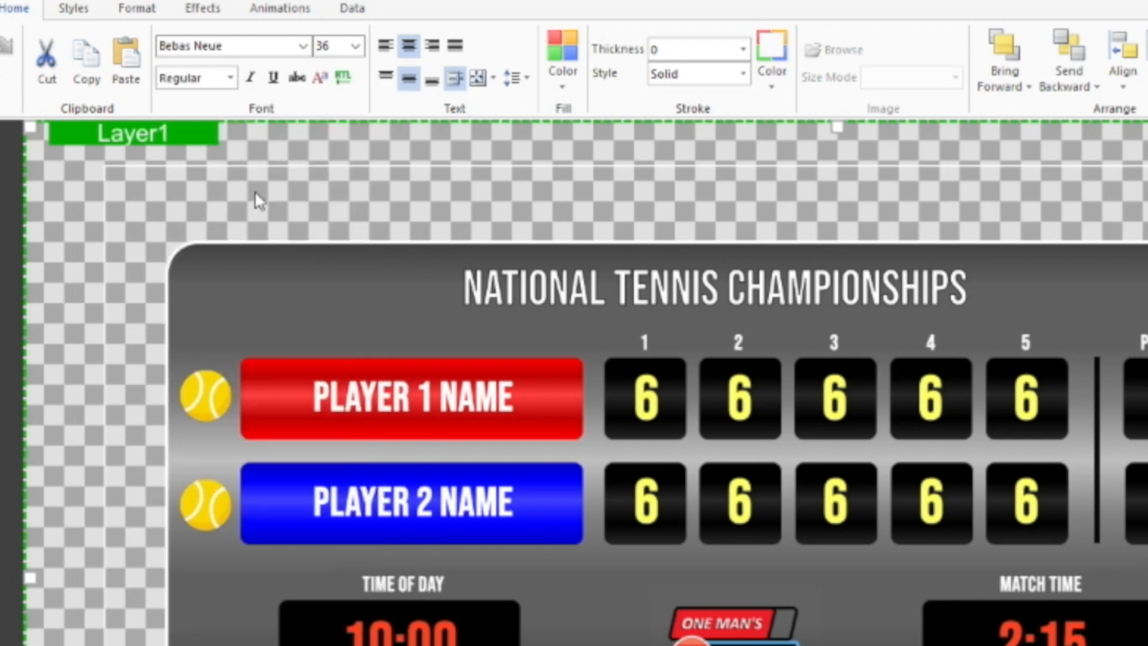
click(232, 77)
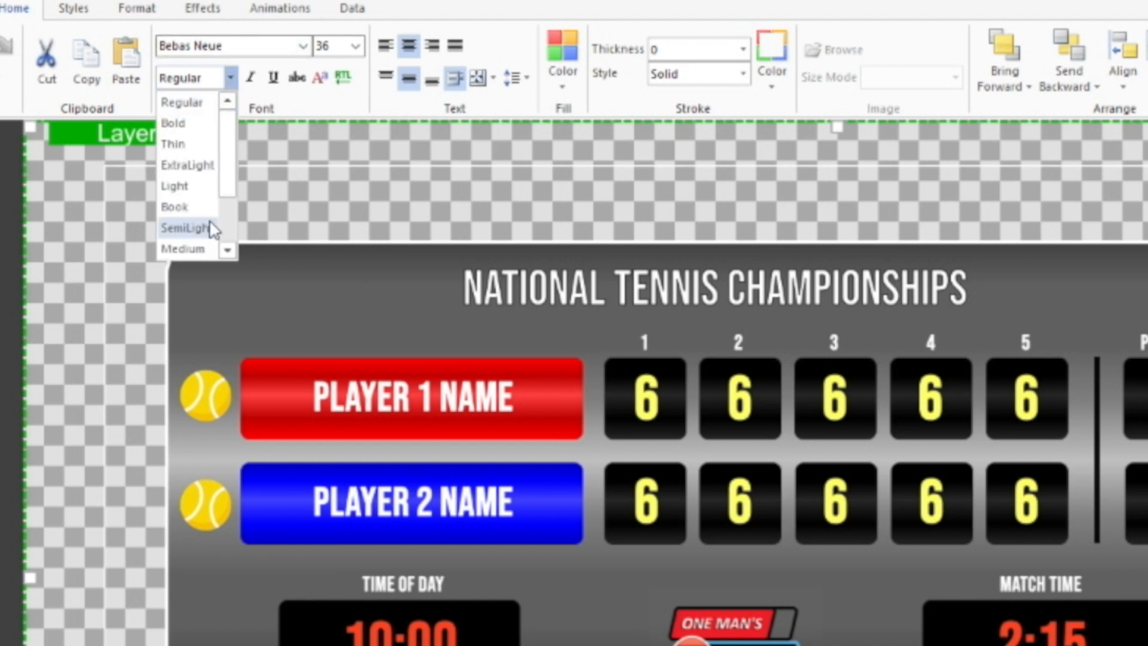
scroll(212, 225, down, 2)
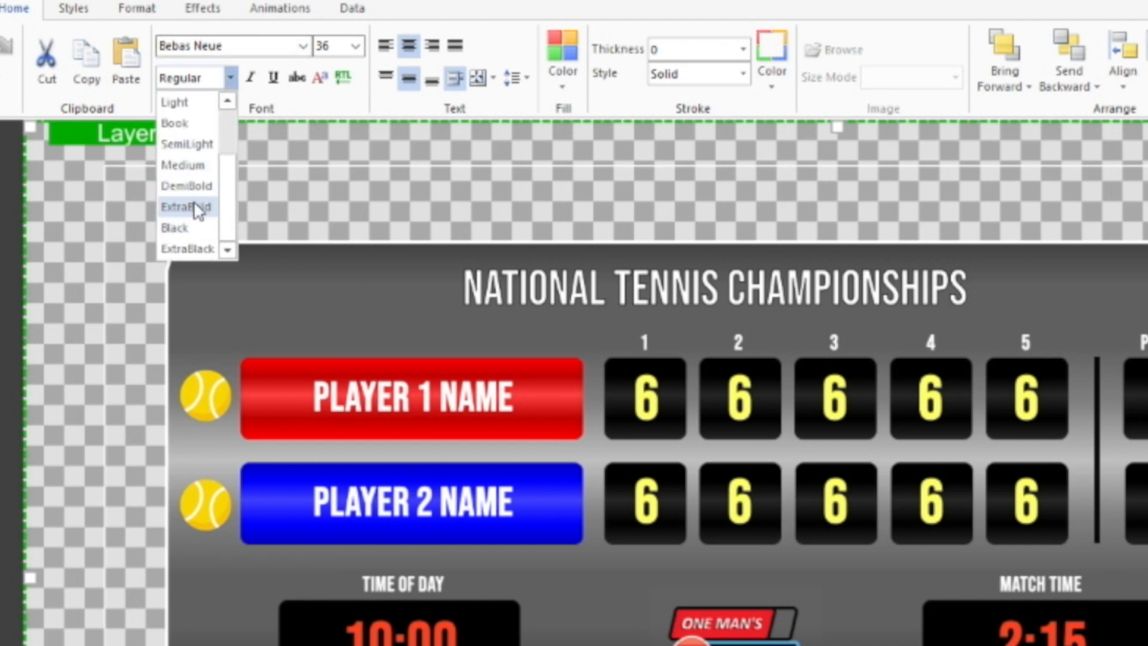
click(198, 208)
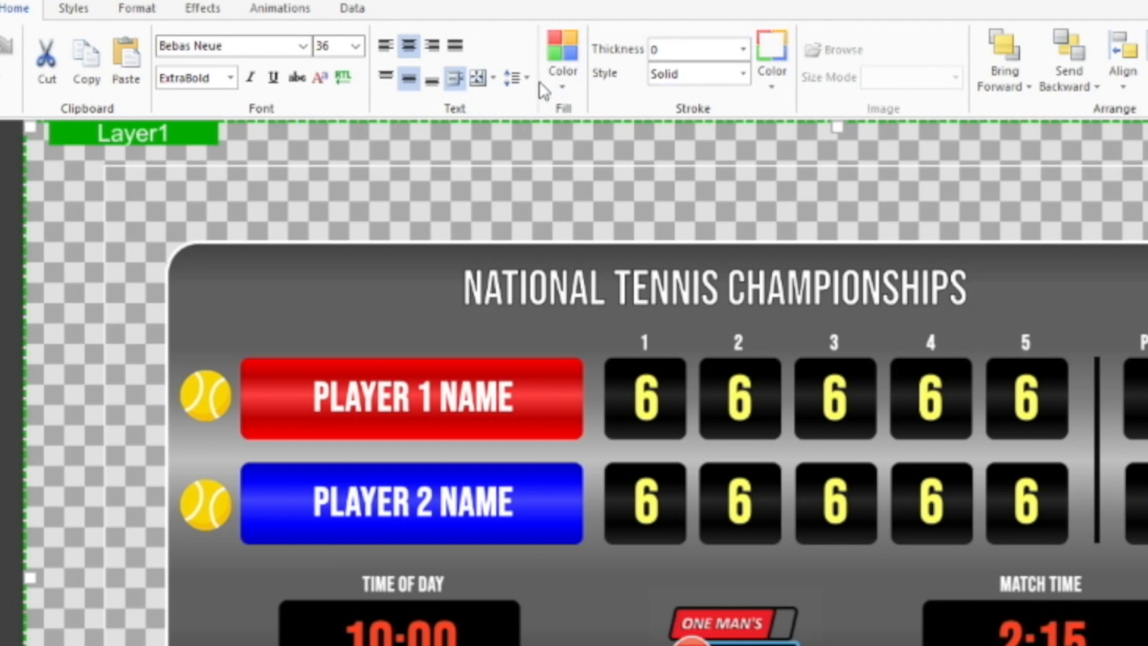
click(563, 84)
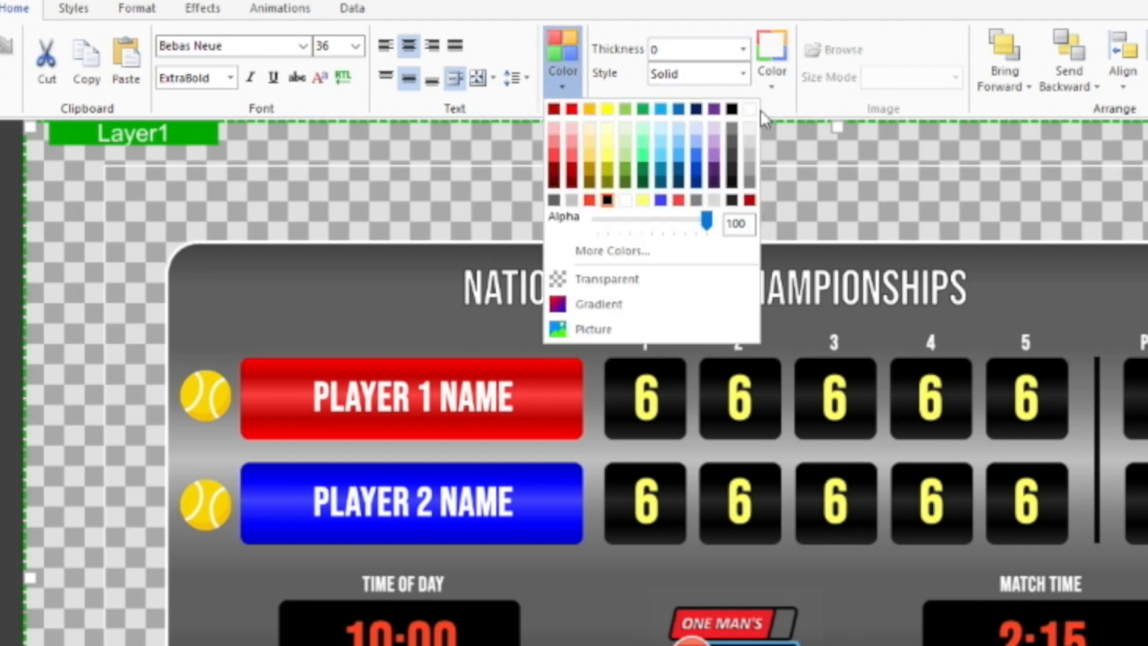
click(747, 108)
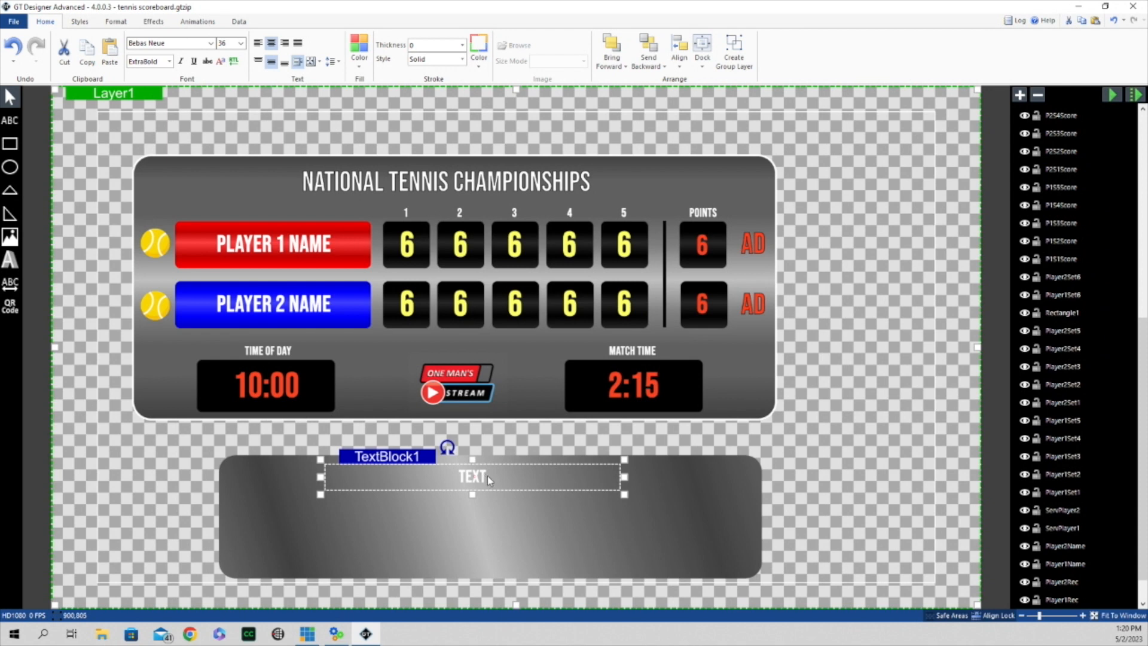
Step: Change the text to NATIONAL TENNIS CHAMPIONSHIPS and give it a black stroke with thickness 1
double_click(486, 476)
text(NATIONAL TENNIS CHAMPIONSHIPS)
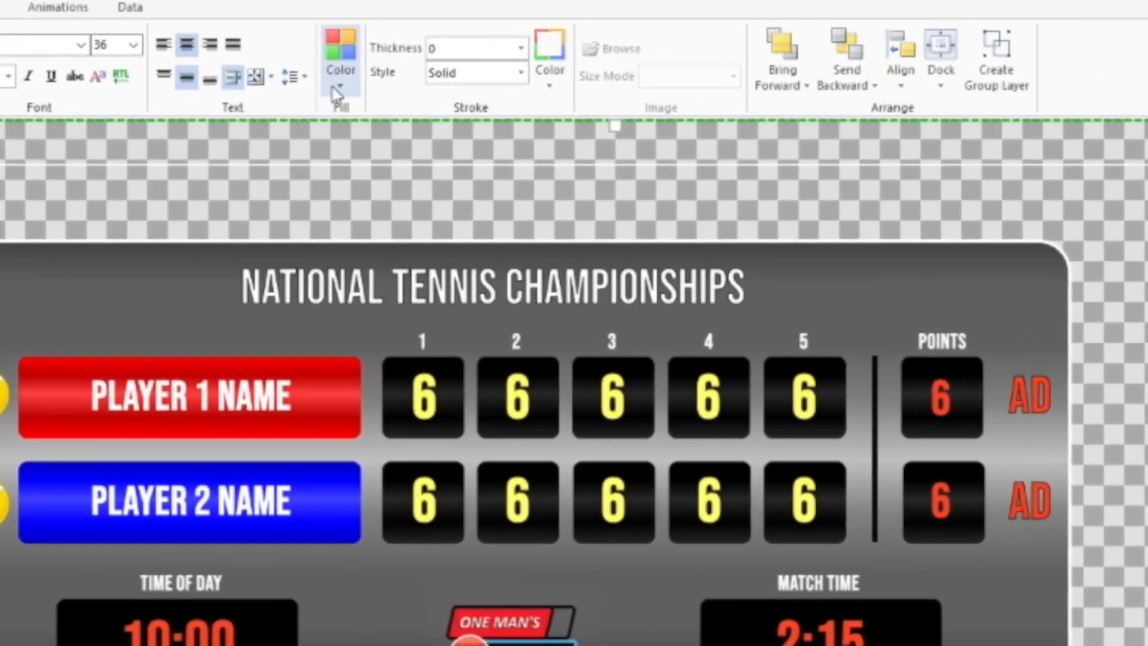
click(521, 47)
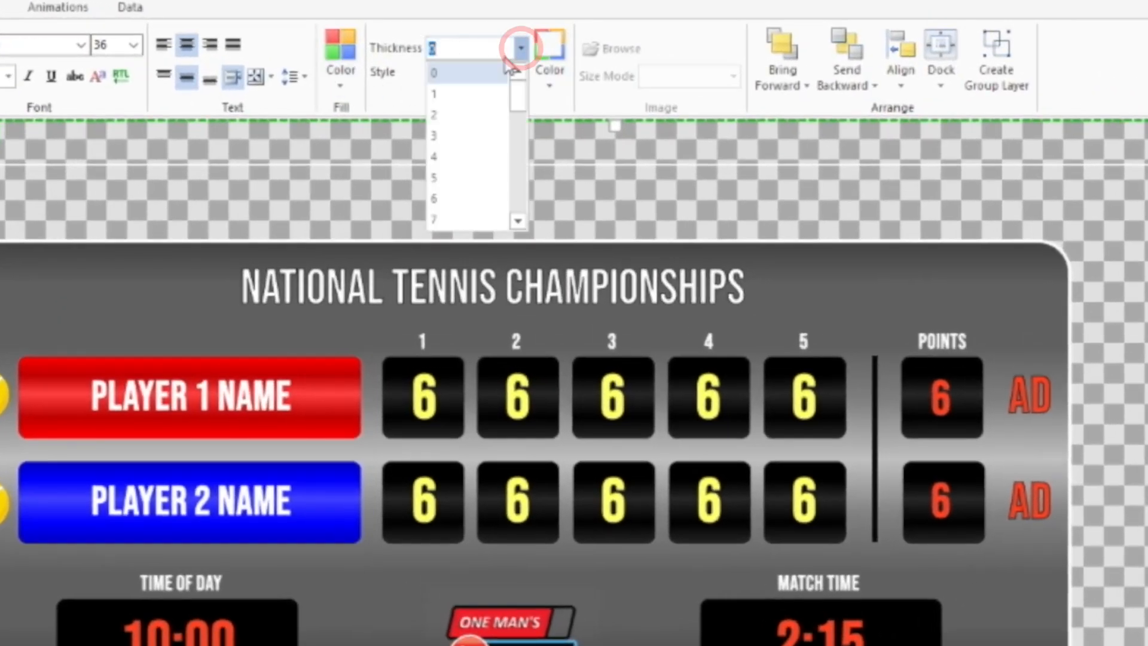
click(445, 95)
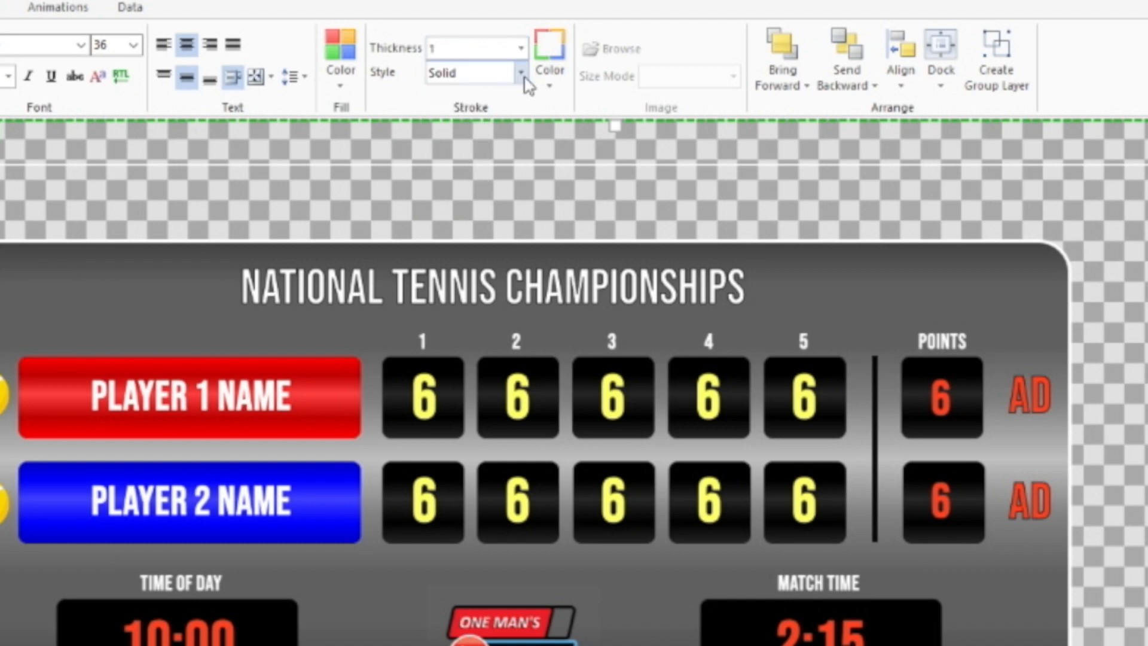
click(550, 86)
click(719, 108)
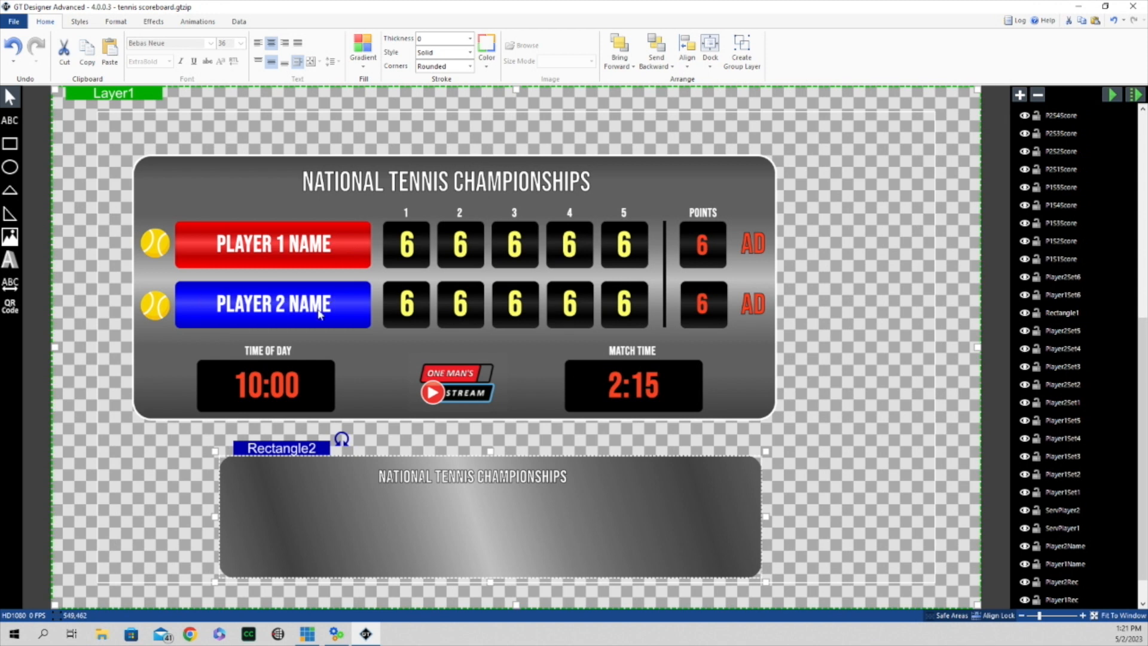
Step: Draw a red rectangle about 264 by 55 below the title's left end and set its corner radius to 10 in X and Y
click(9, 144)
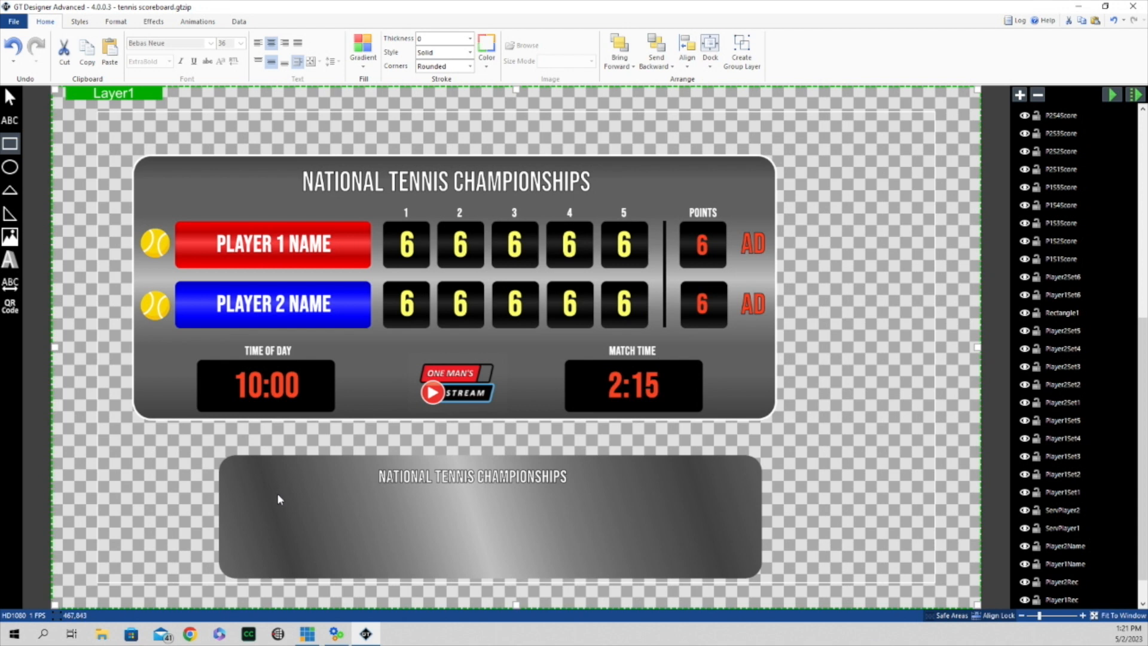
drag(258, 489, 390, 521)
click(116, 22)
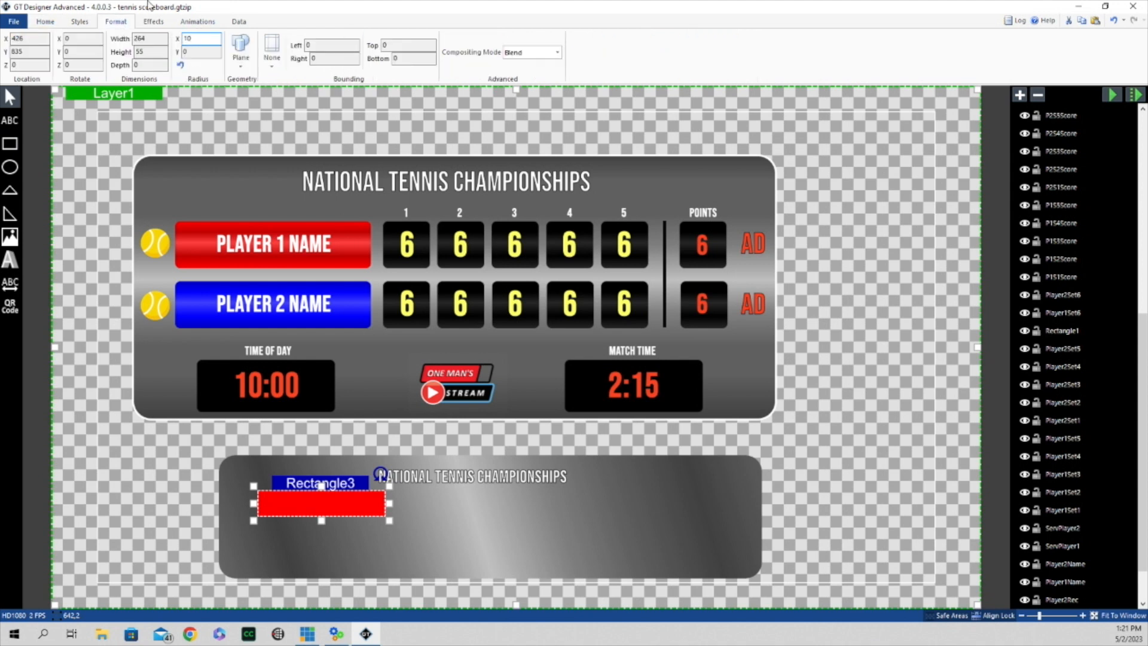
click(191, 52)
click(392, 508)
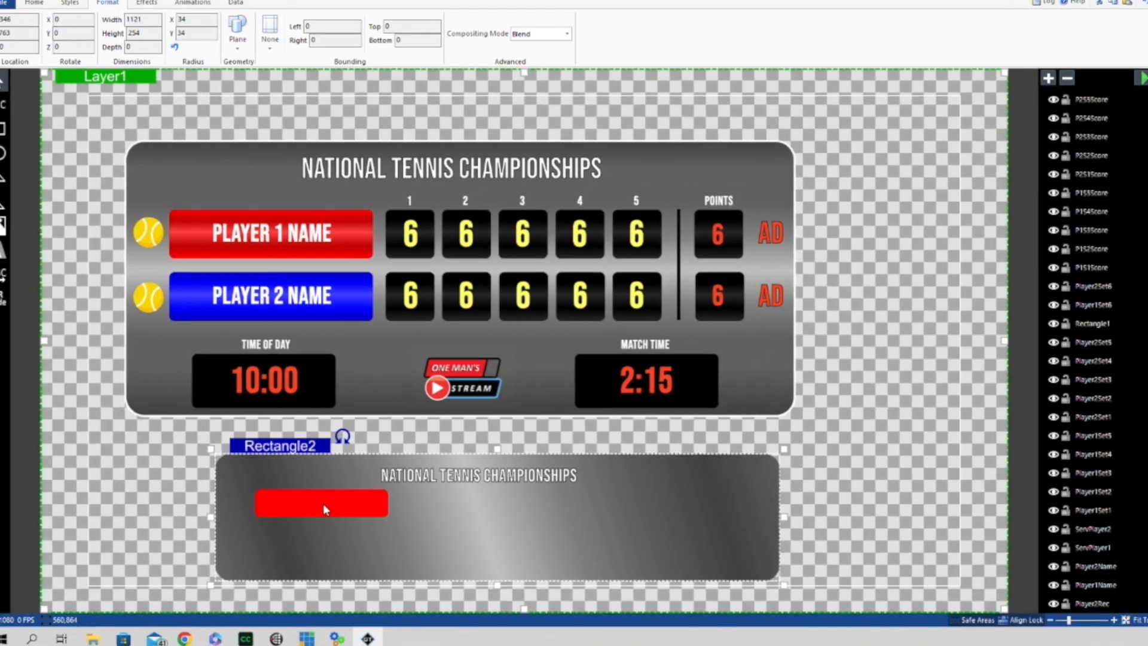
Step: Give the small red rectangle a linear gradient fill at 90 degrees with Mirror wrap, starting from red #FF0000
click(328, 511)
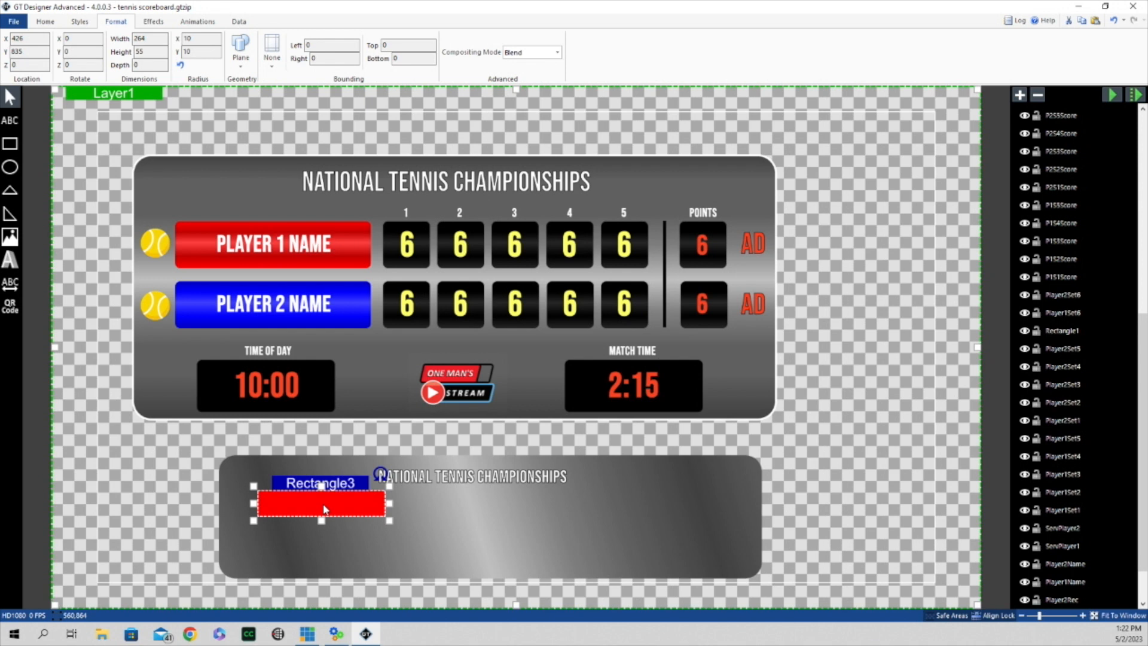
click(51, 23)
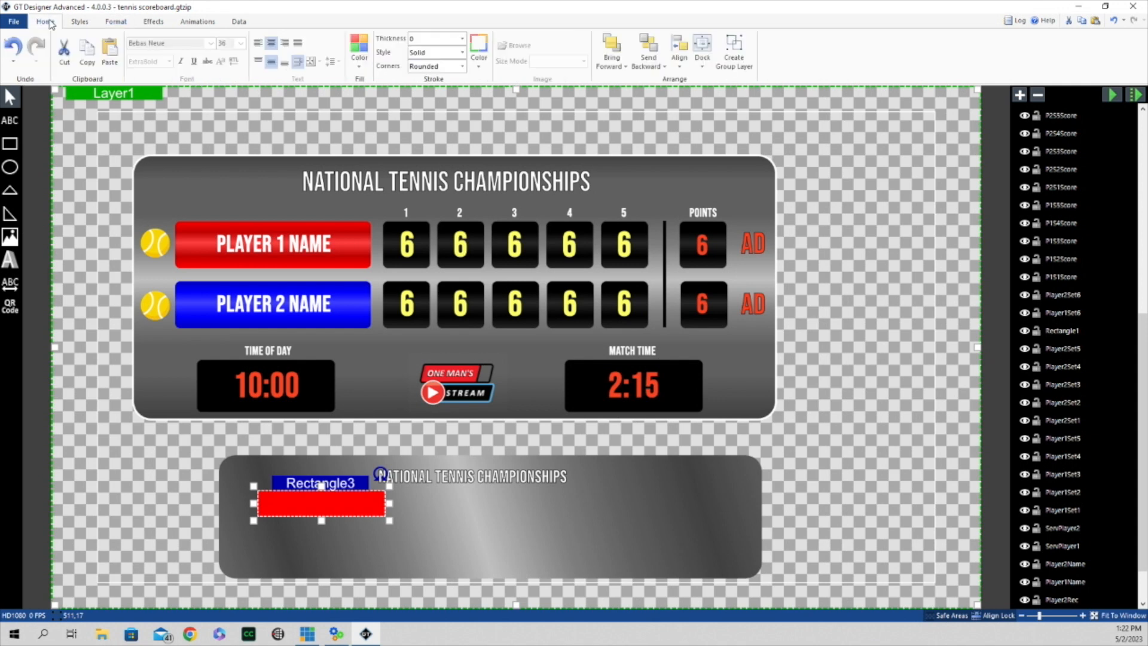
click(364, 65)
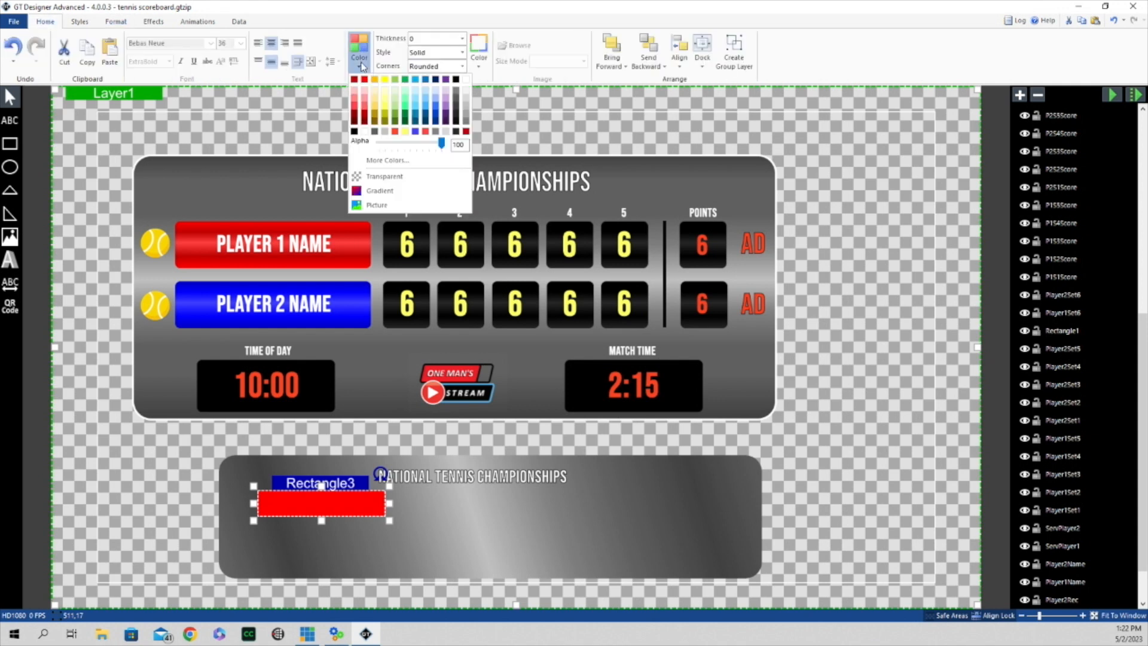
click(376, 198)
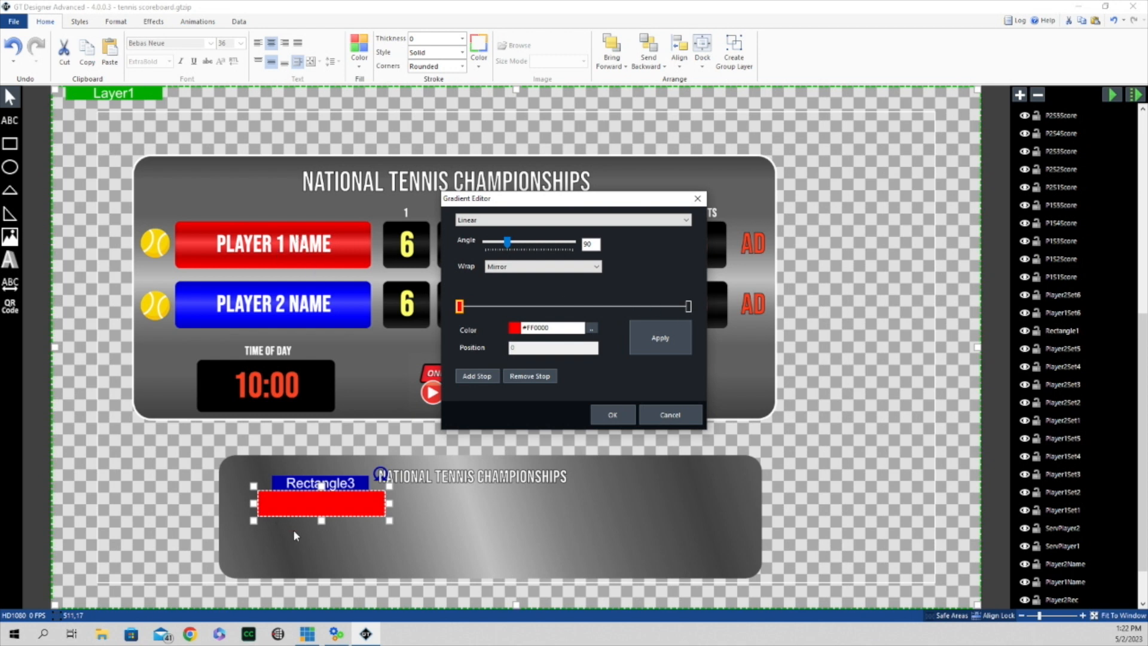
key(Return)
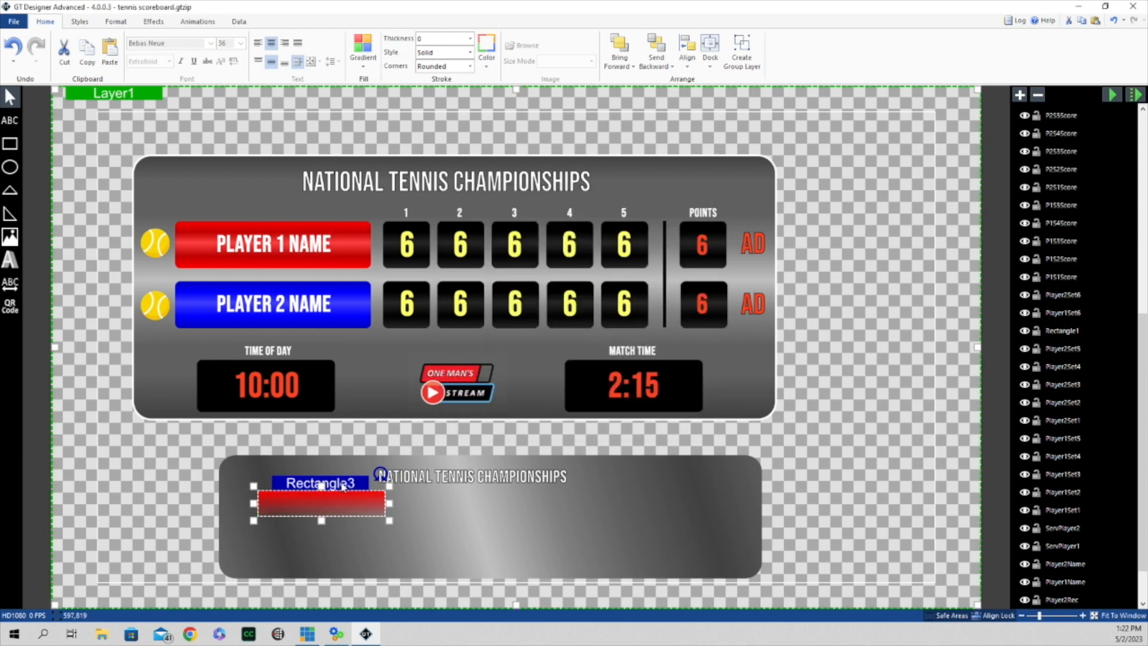
Step: Duplicate the red gradient rectangle by copying and pasting it
right_click(344, 485)
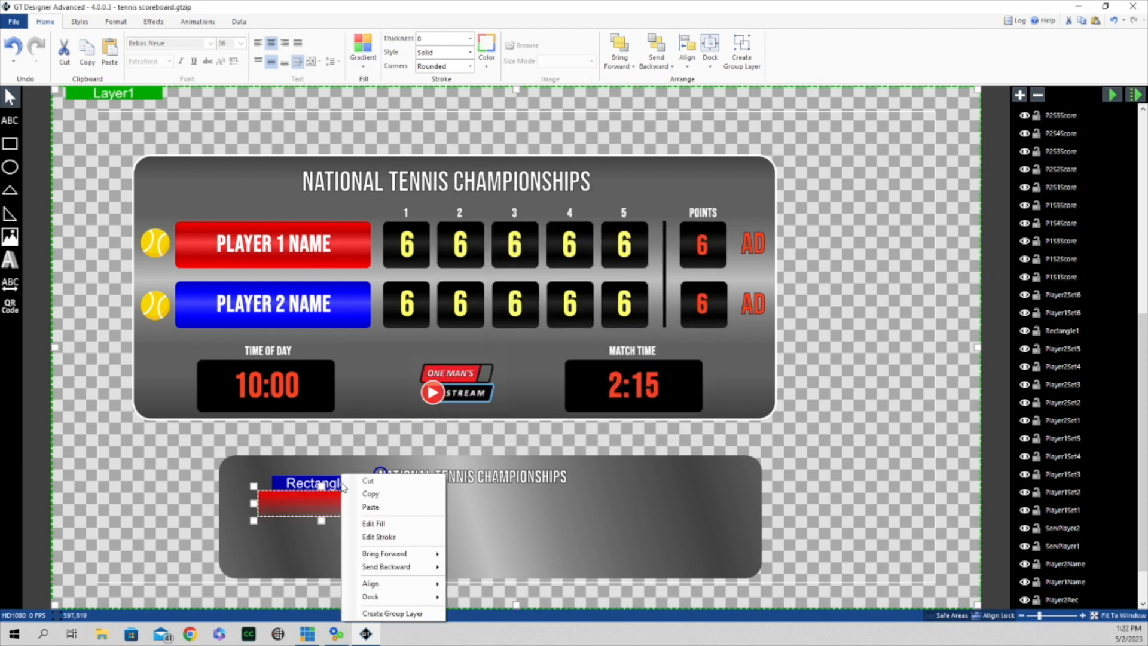
click(371, 498)
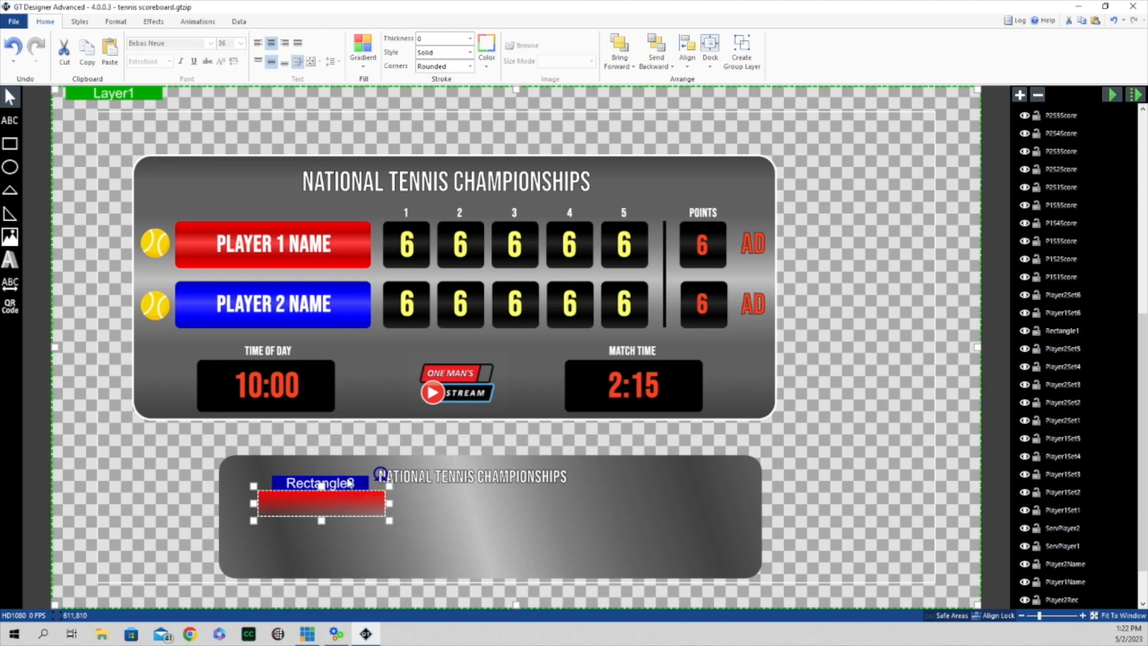
right_click(351, 483)
click(396, 508)
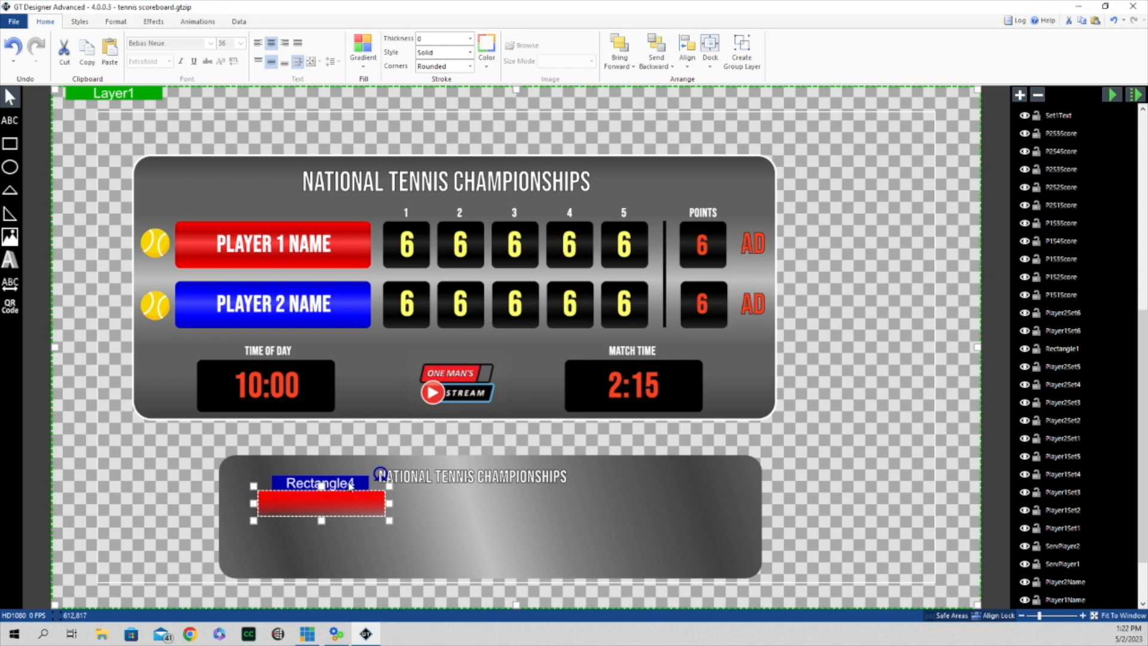
Step: Move the pasted red rectangle straight down until it sits directly below the original
drag(352, 485, 352, 488)
key(Down)
key(Down)
key(Down)
key(Down)
key(Down)
key(Down)
key(Down)
key(Down)
key(Down)
key(Down)
key(Down)
key(Down)
key(Down)
key(Down)
key(Down)
key(Down)
key(Down)
key(Down)
key(Down)
key(Down)
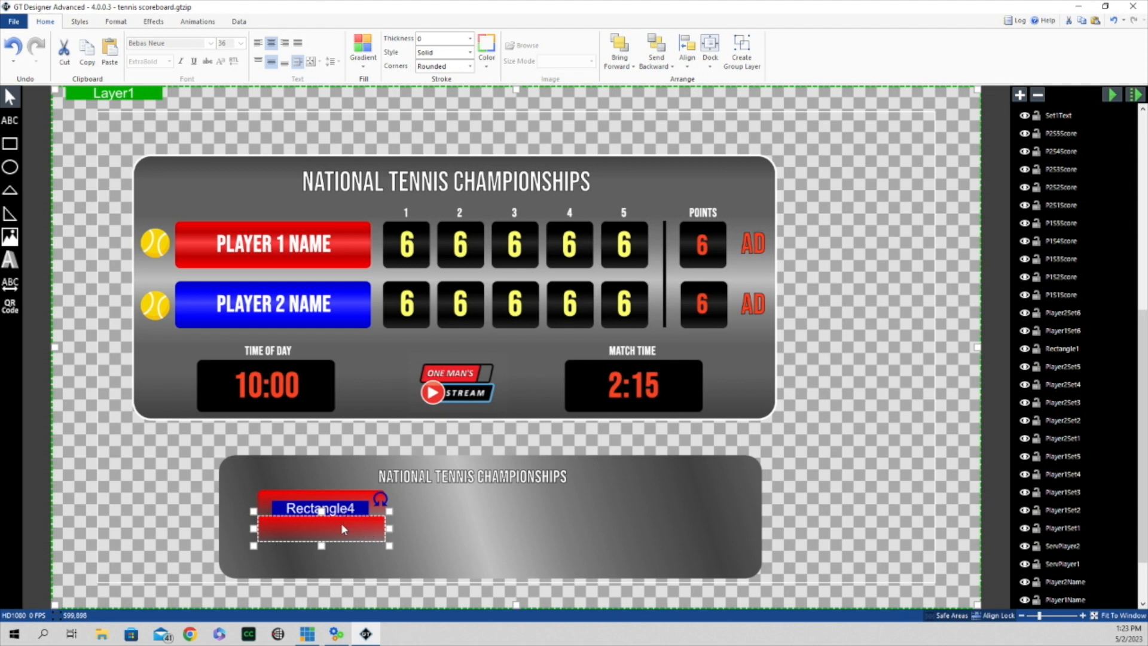
Step: Change the lower of the two small bars from its red gradient to a solid blue fill
click(366, 60)
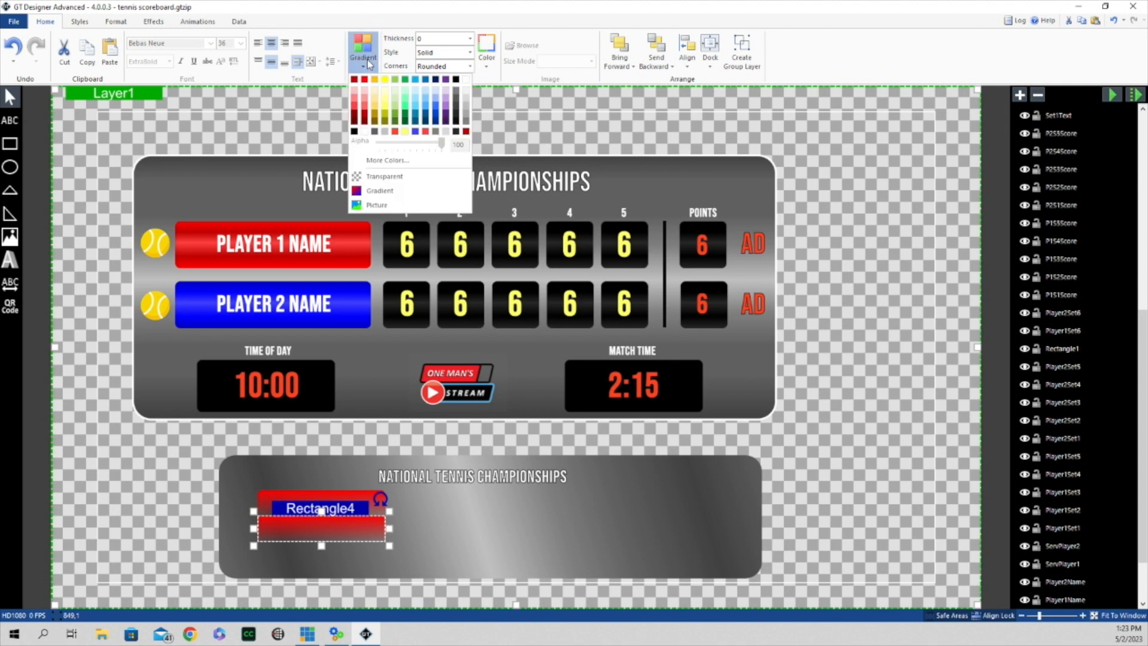
click(436, 107)
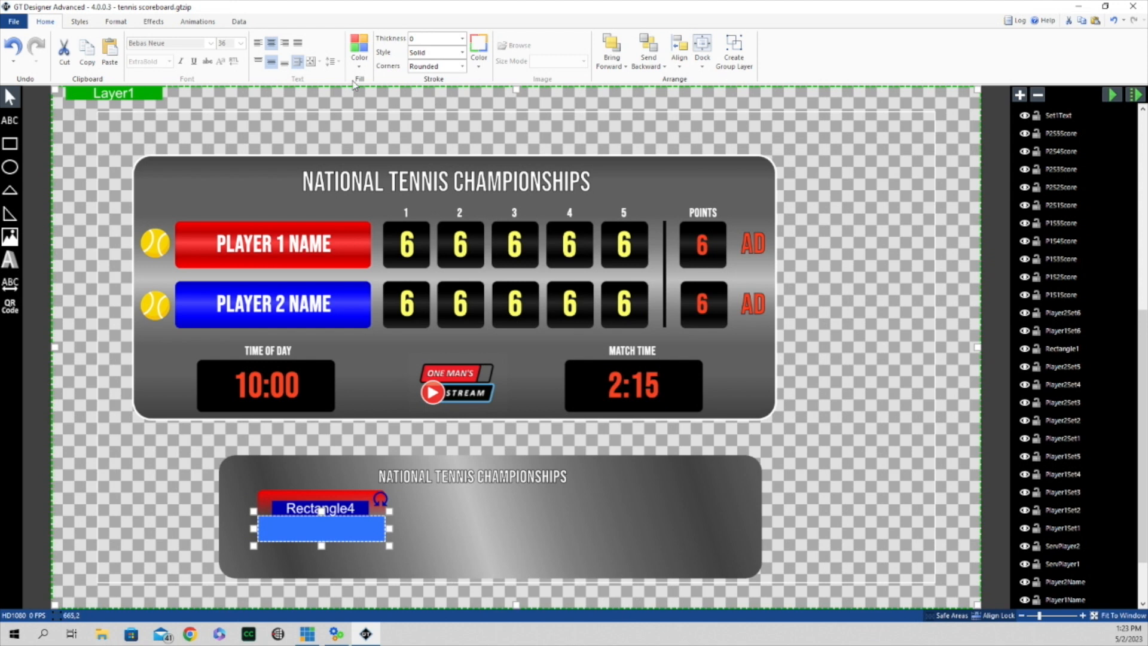
click(398, 132)
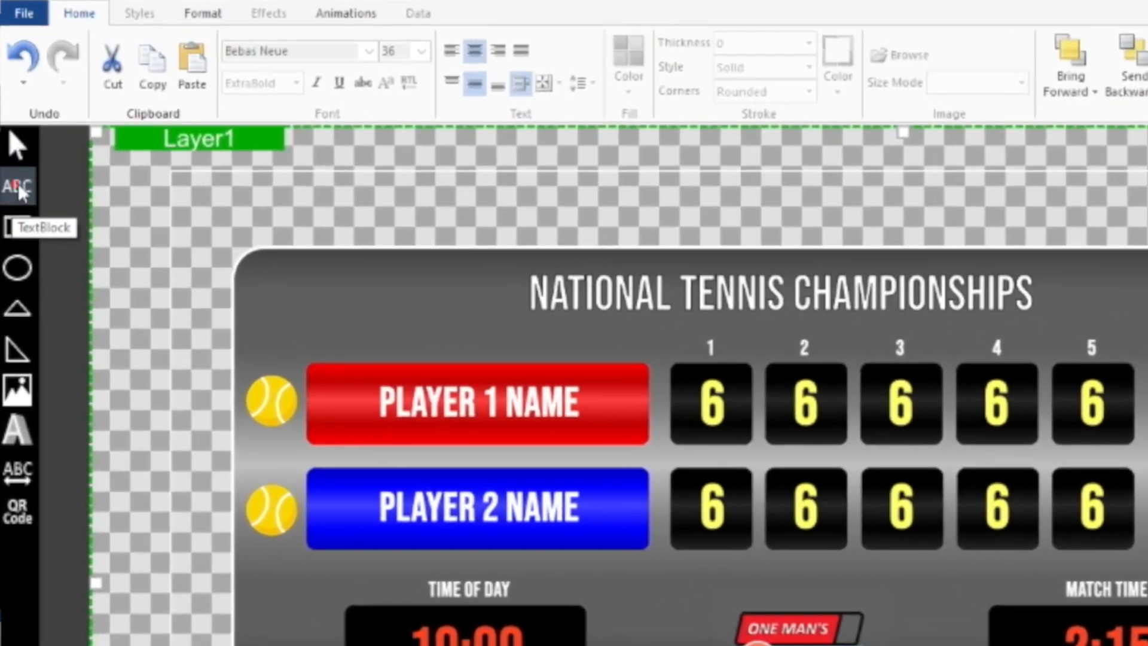
Step: Add a text block over the small red bar, centre its text horizontally and vertically, and configure its automatic text box resizing
click(19, 192)
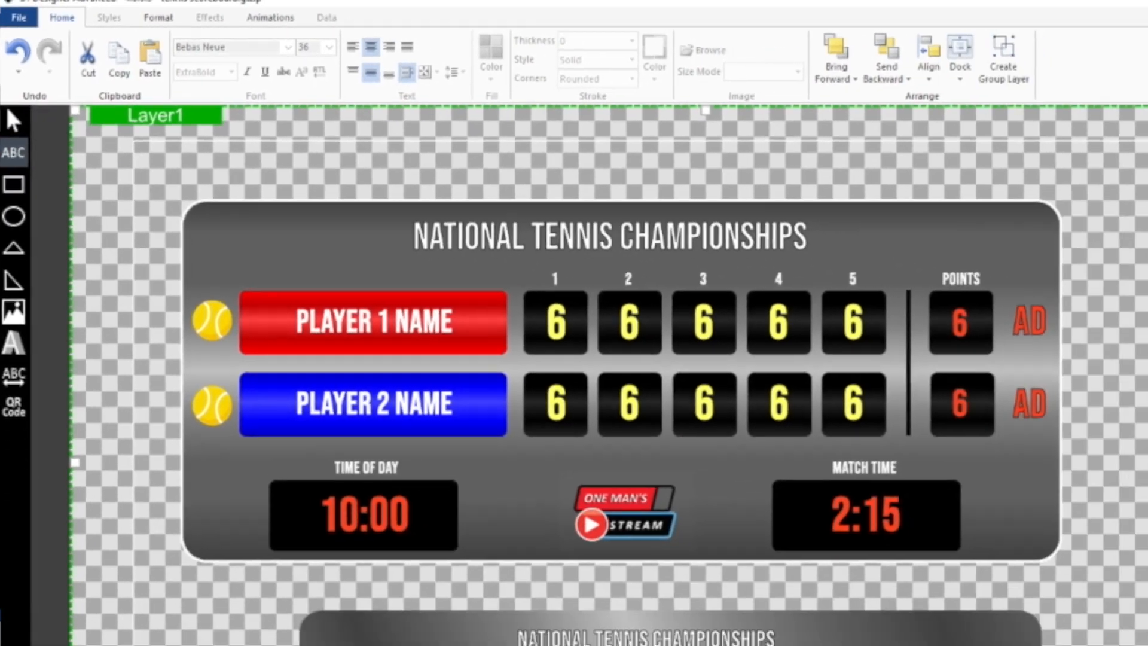
drag(263, 497, 382, 519)
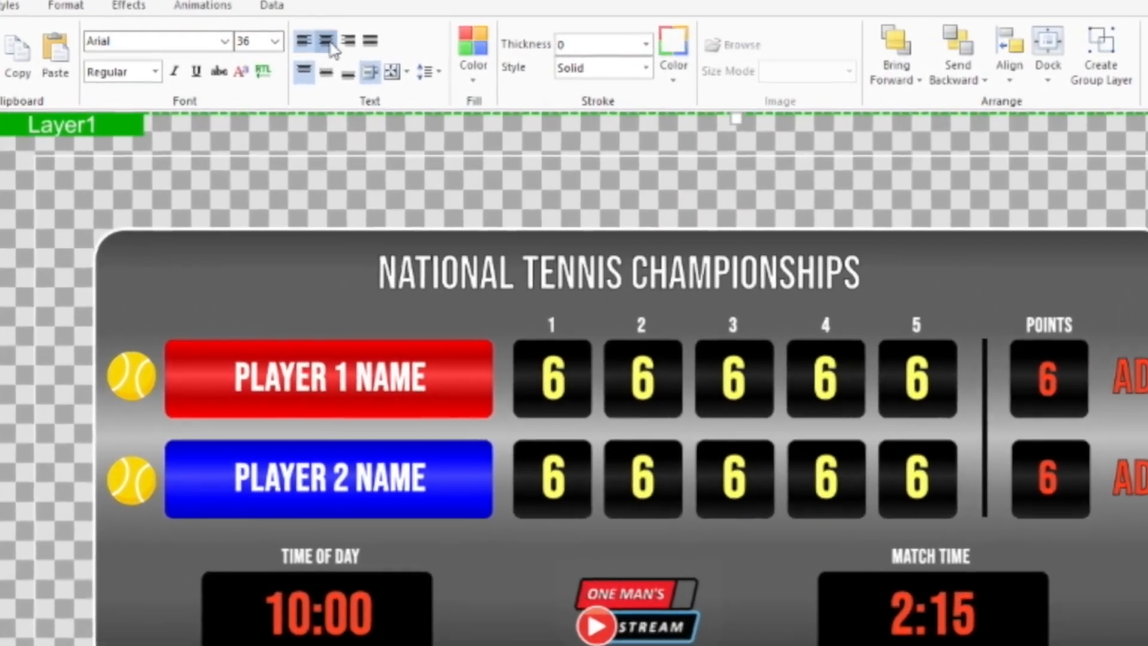
click(327, 42)
click(327, 74)
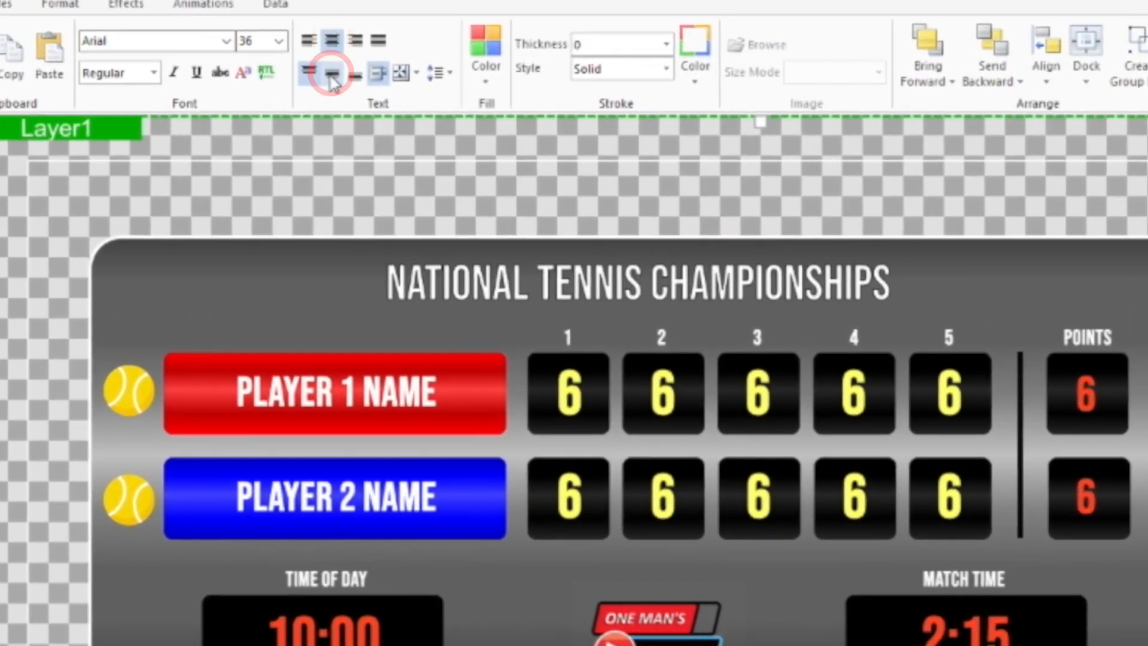
click(402, 72)
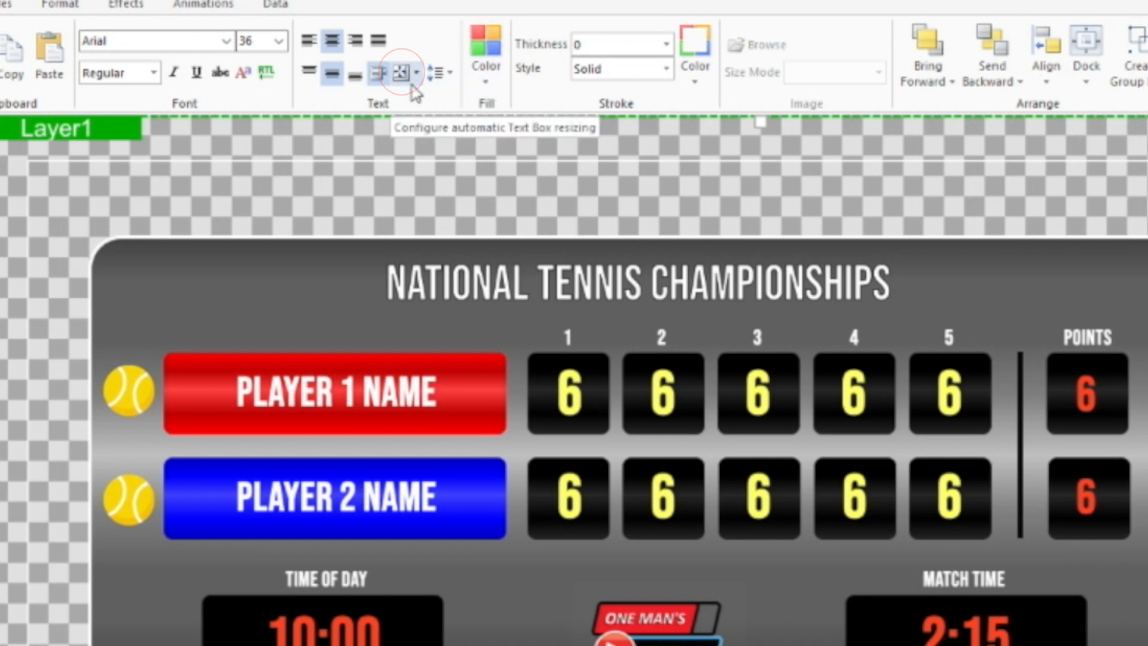
click(440, 175)
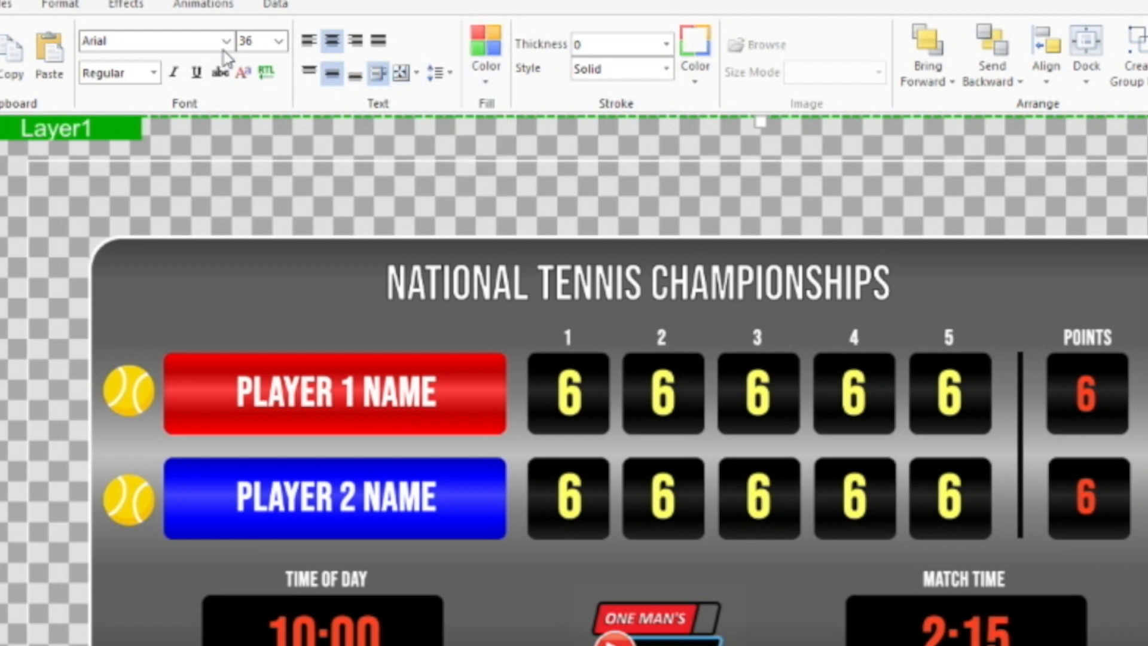
Step: Format the new text block in Bebas Neue with a white fill and enter the text PLAYER 1 NAME
click(226, 41)
click(180, 190)
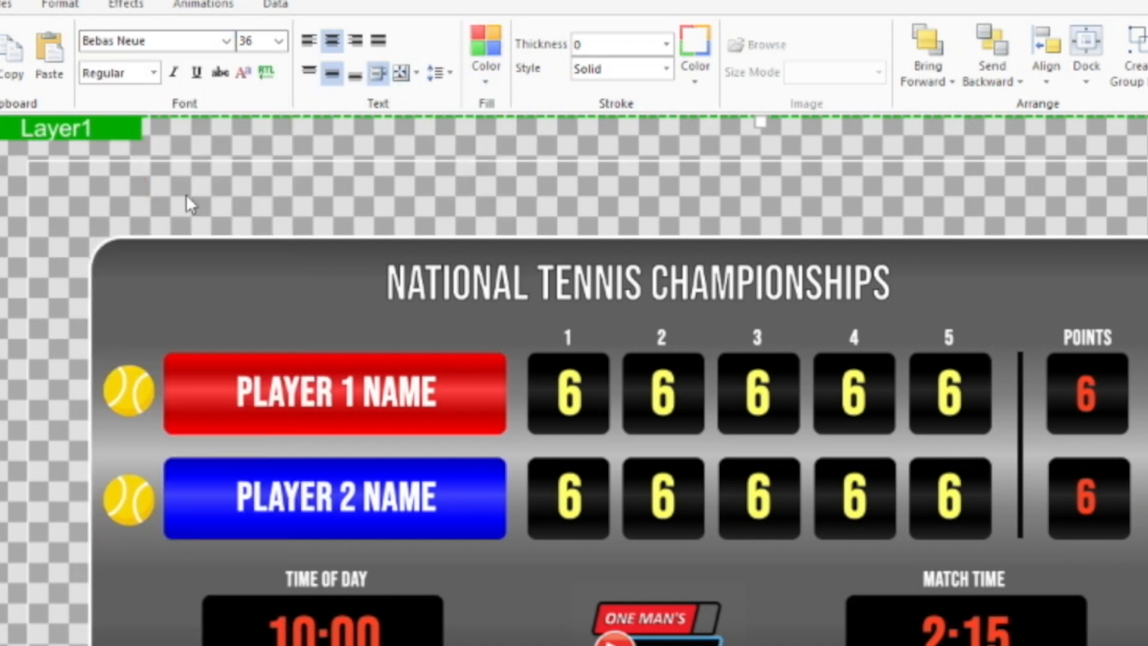
click(486, 76)
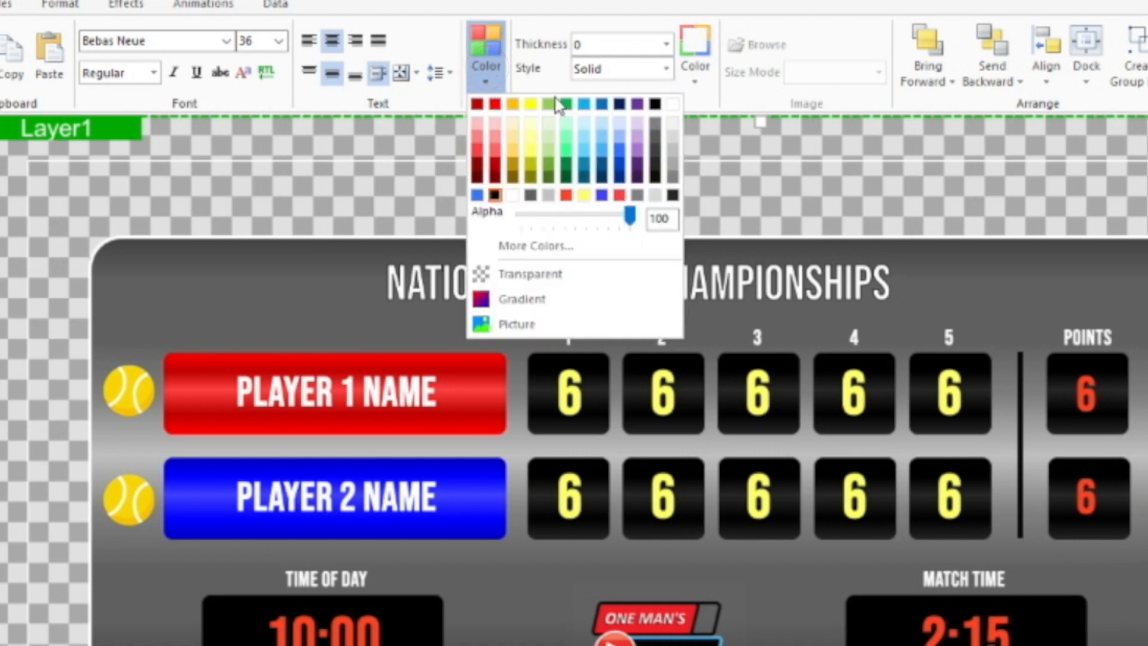
click(673, 104)
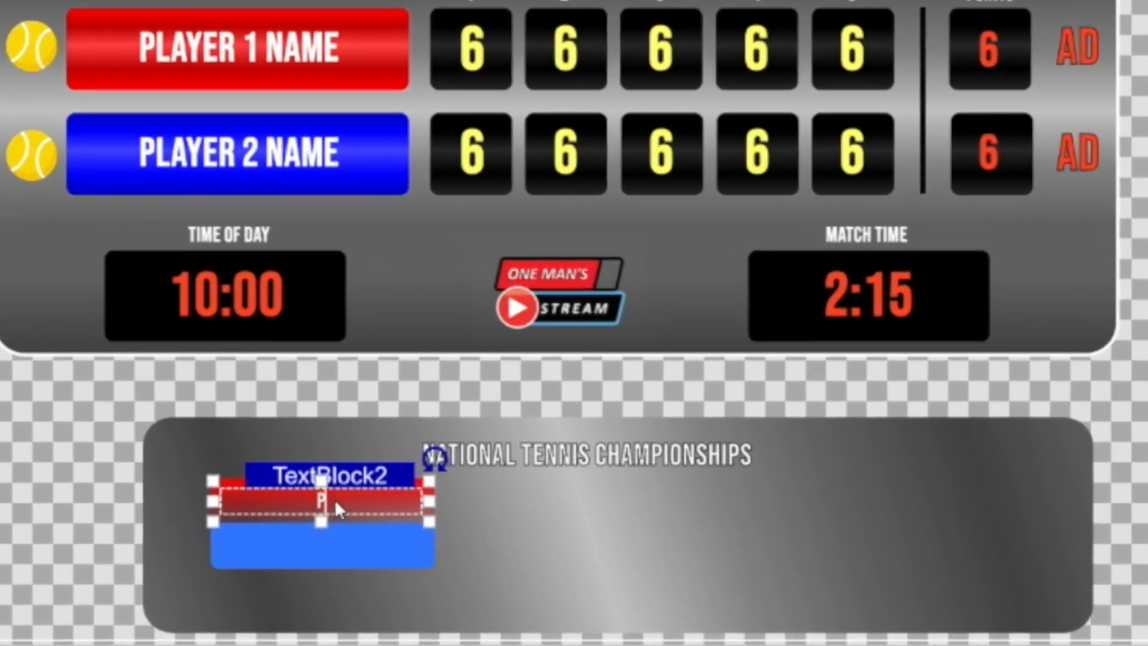
text(R 1 NAME)
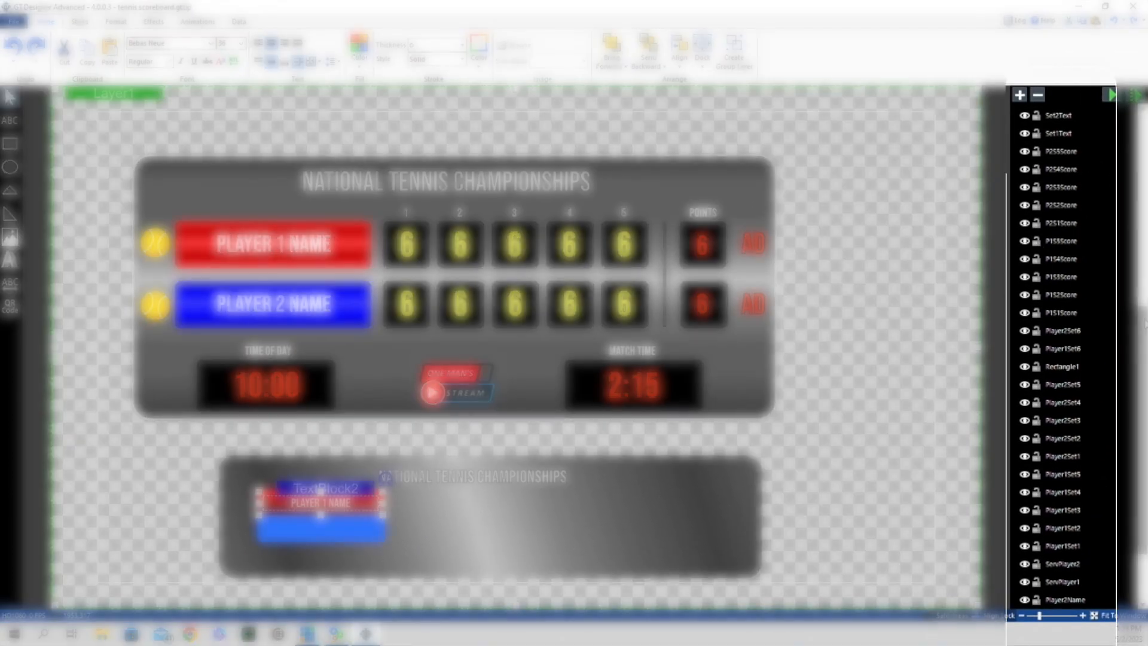
Step: Duplicate the small PLAYER 1 NAME text block by copying and pasting it
drag(1135, 325, 1128, 397)
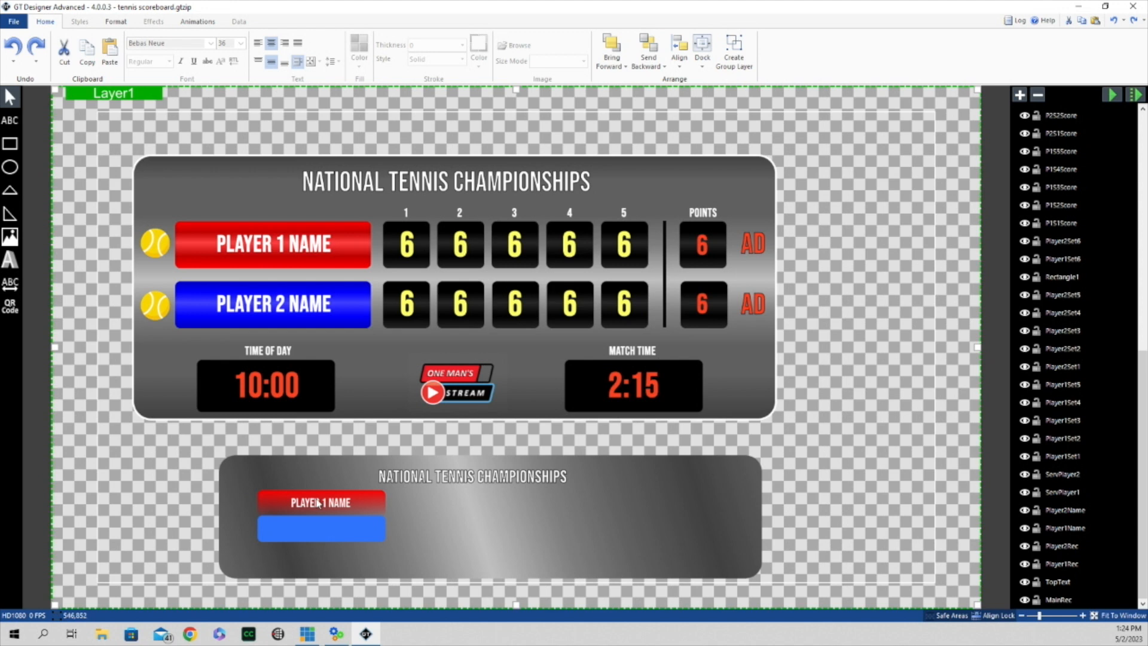
click(319, 504)
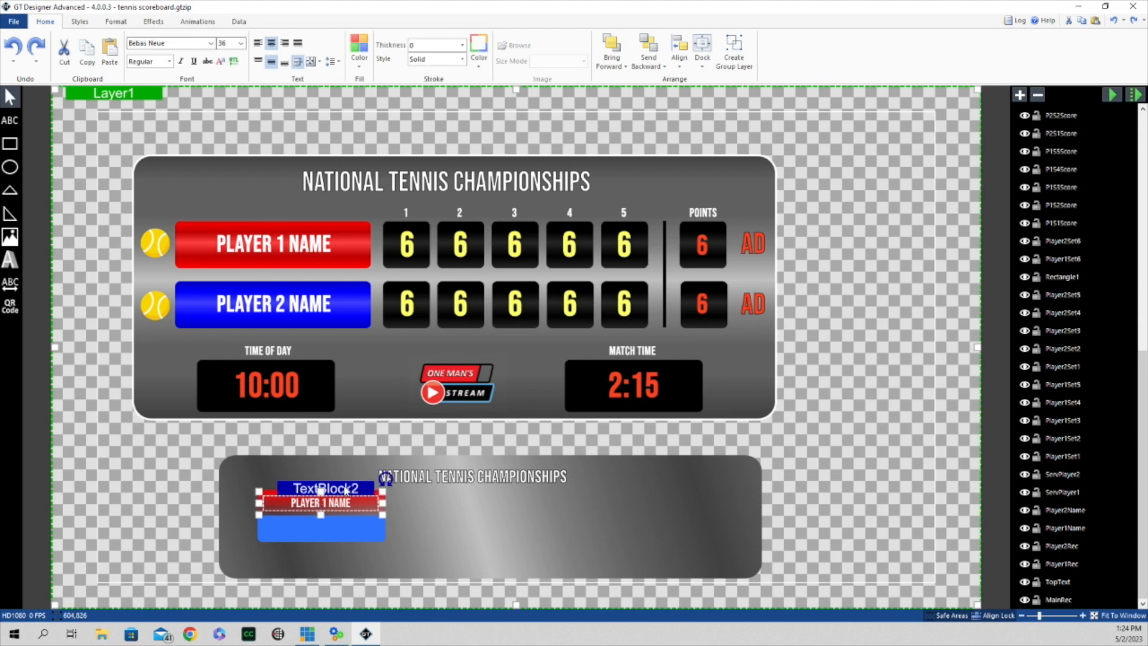
right_click(345, 491)
click(403, 496)
right_click(345, 495)
click(392, 506)
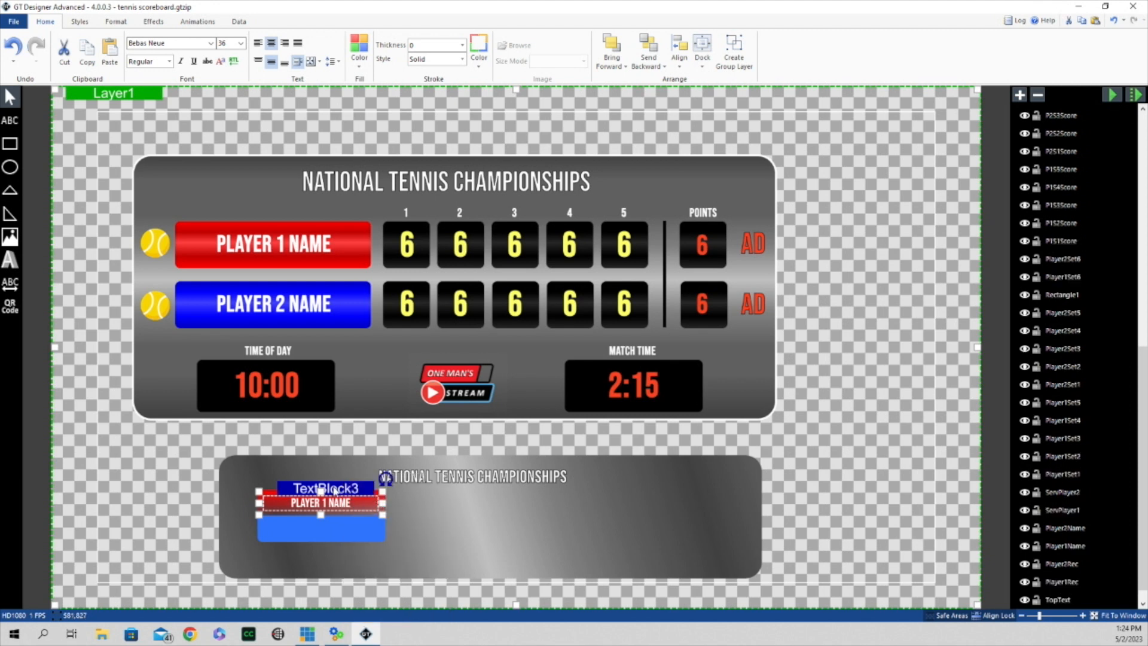
Step: Move the pasted text block straight down until it sits centred on the blue bar
key(Down)
key(Down)
key(Down)
key(Down)
key(Down)
key(Down)
key(Down)
key(Down)
key(Down)
key(Down)
key(Down)
key(Down)
key(Down)
key(Down)
key(Down)
key(Down)
key(Down)
key(Down)
key(Down)
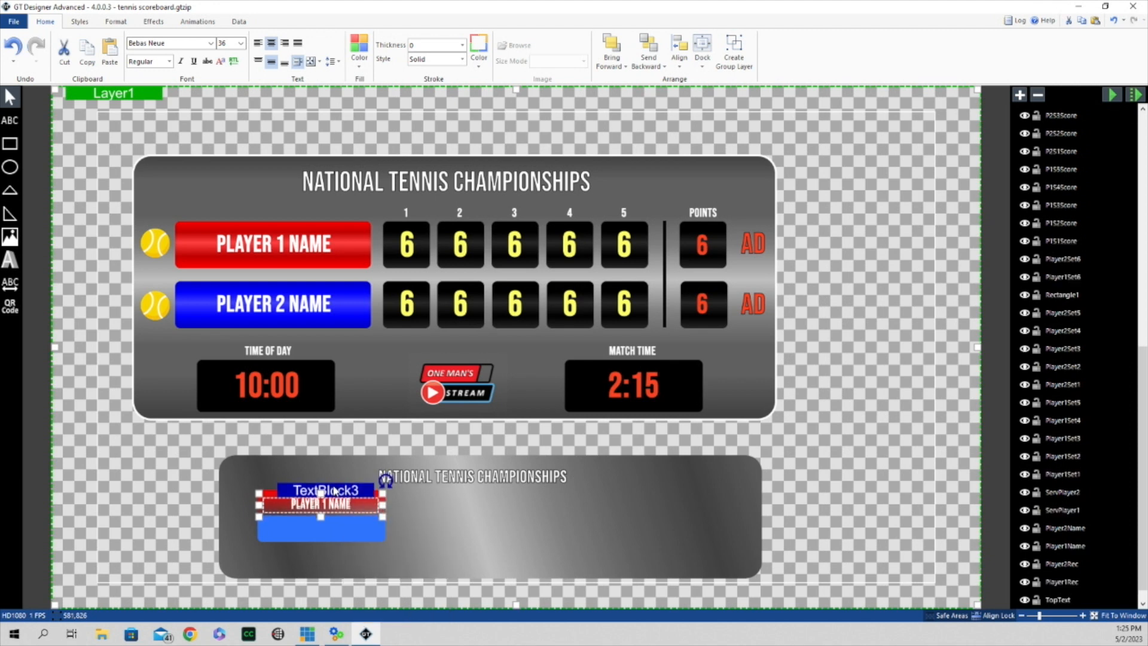
key(Down)
key(Down)
key(Down)
key(Down)
key(Down)
key(Down)
key(Down)
key(Down)
key(Down)
key(Down)
key(Down)
key(Down)
key(Down)
key(Down)
key(Down)
key(Down)
key(Down)
key(Down)
key(Down)
key(Down)
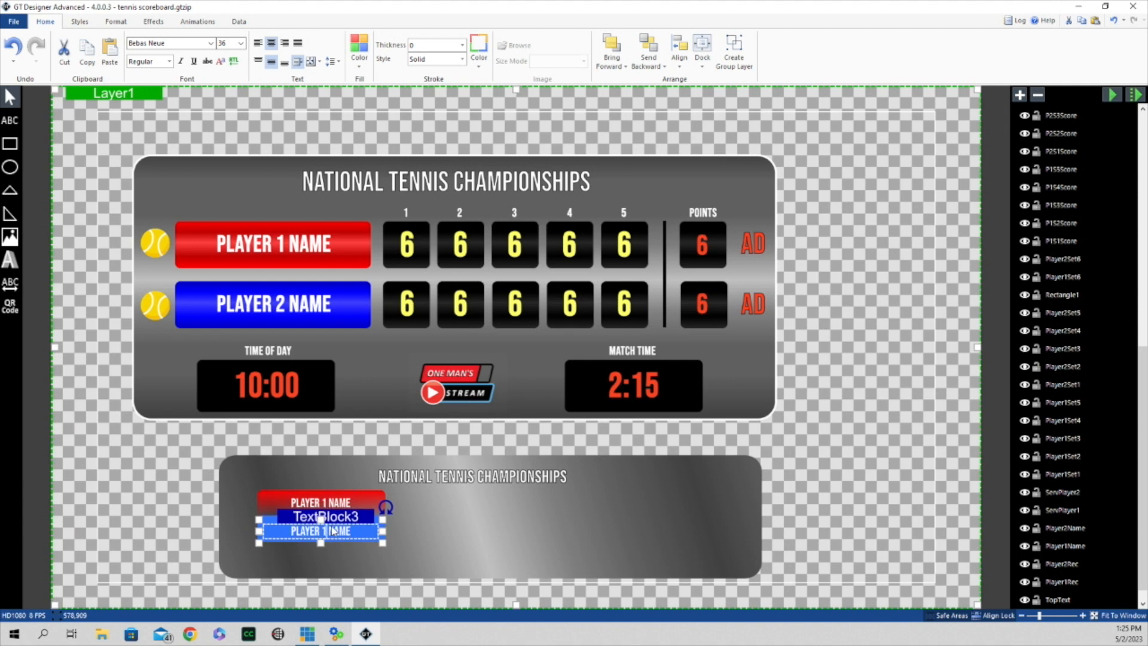
Step: Change the text on the blue bar to PLAYER 2 NAME
key(BackSpace)
text(2)
click(238, 506)
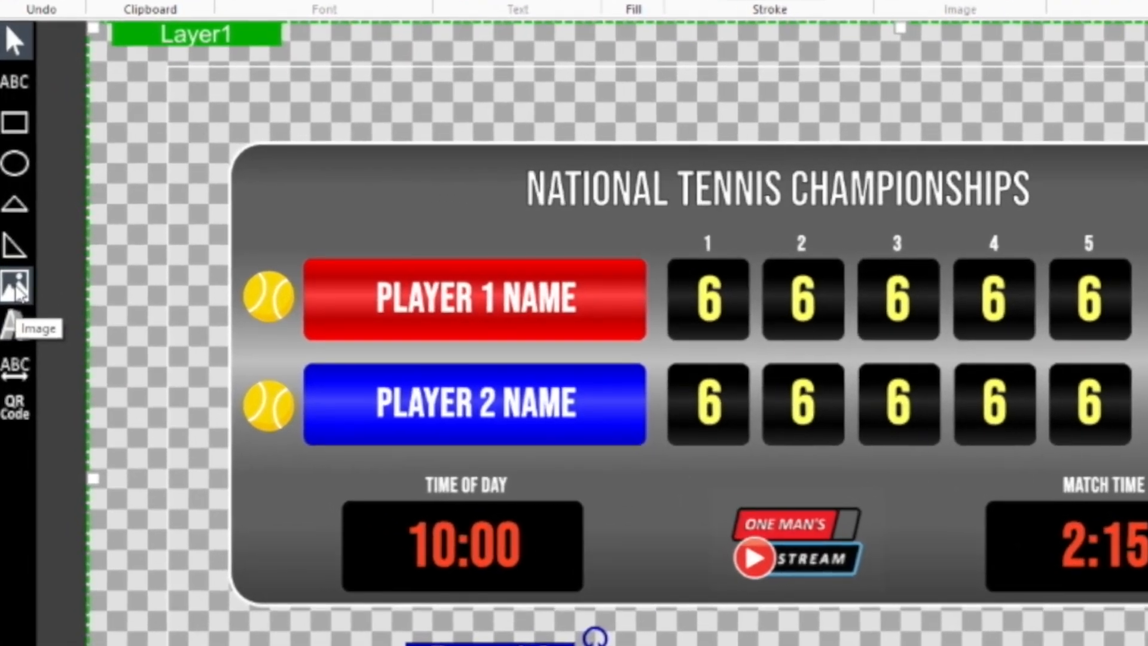
Step: Insert the image Yellow Tennis Ball png_clipped_rev_1 (1) from Downloads, shrunk to a small ball just left of the red PLAYER 1 NAME bar
click(17, 287)
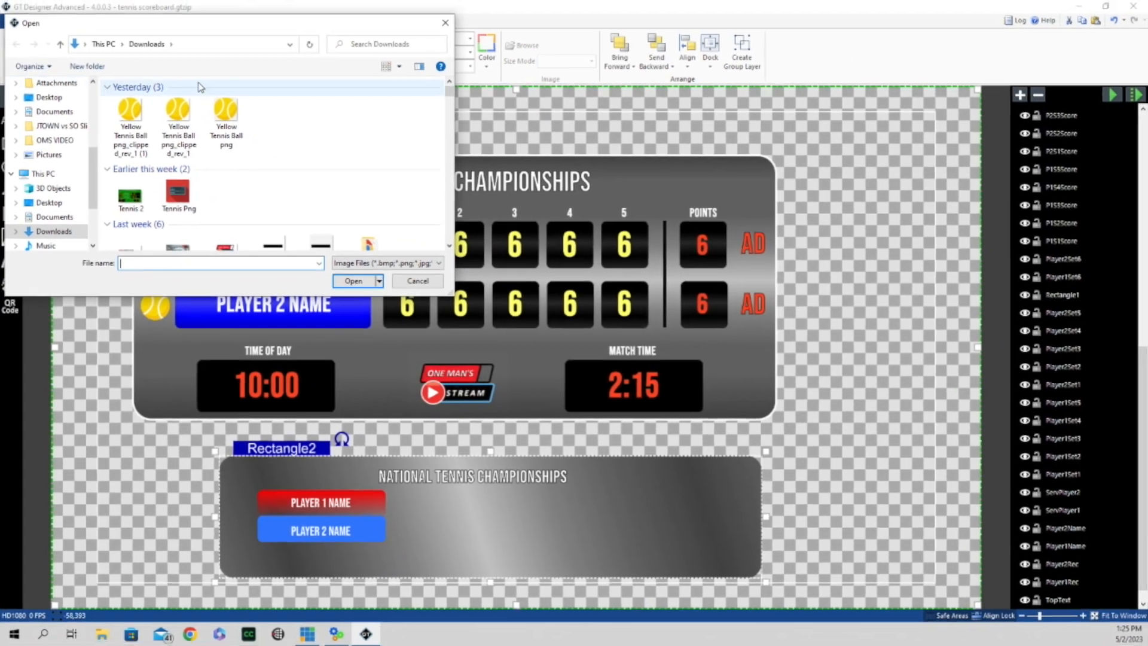
click(132, 113)
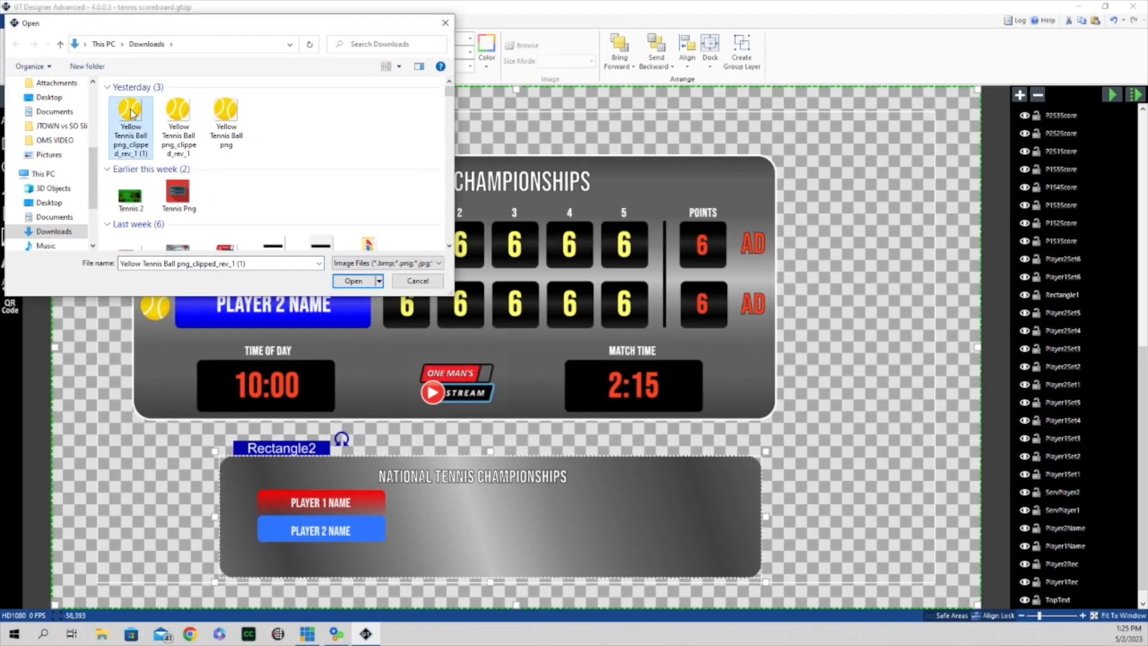
click(354, 282)
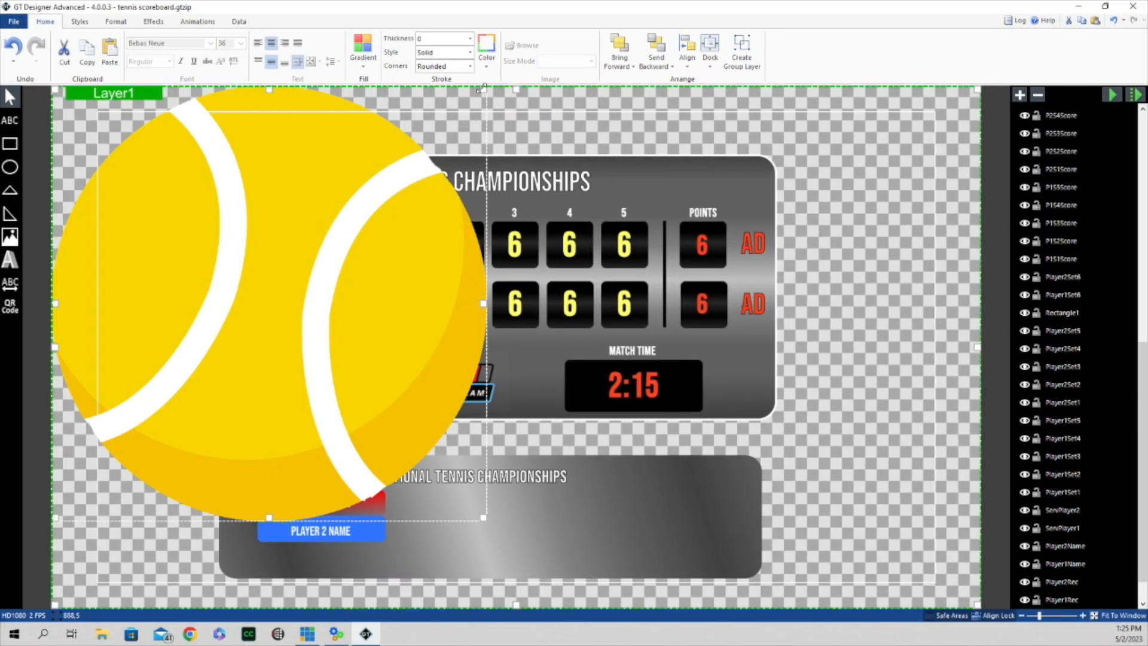
drag(483, 91, 67, 421)
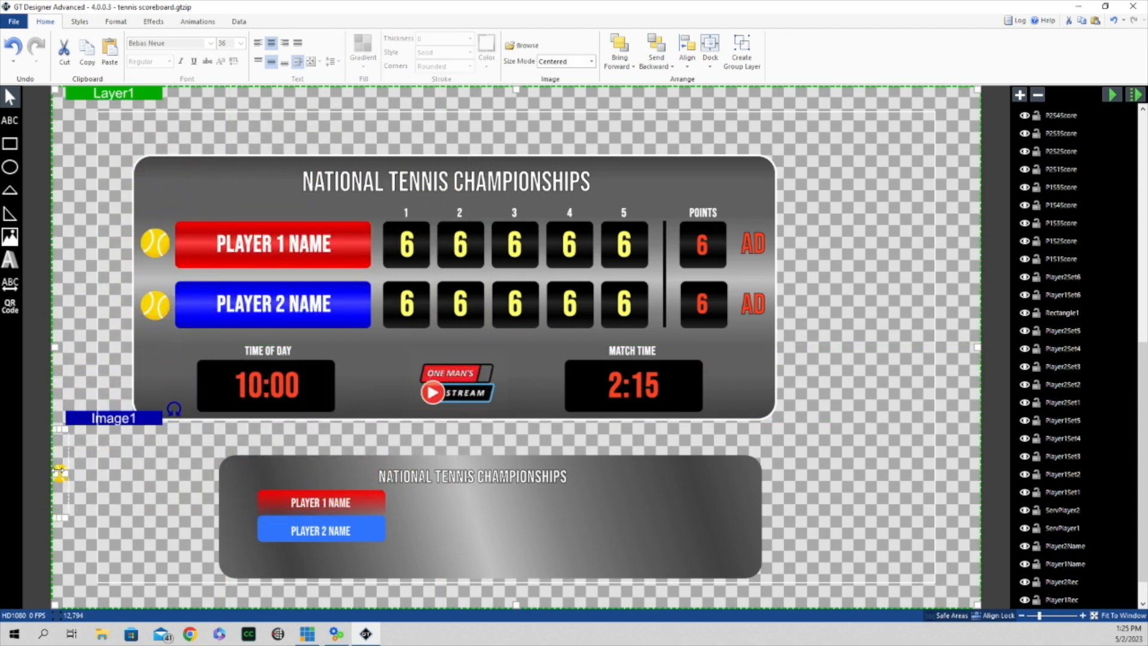
drag(60, 472, 238, 507)
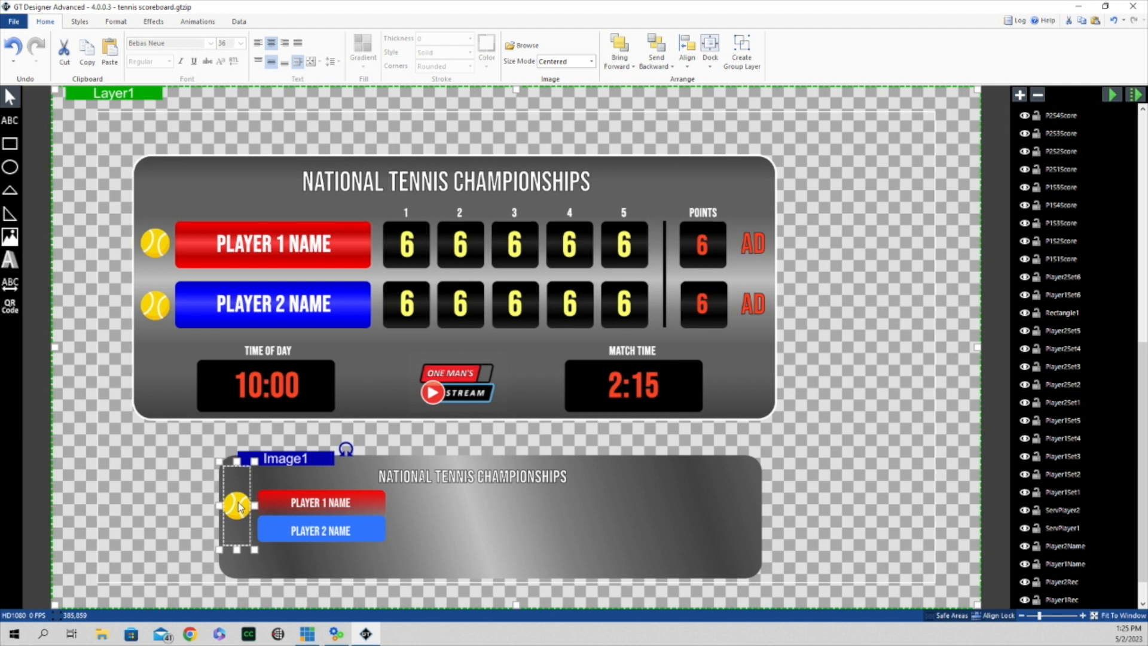
Step: Duplicate the small tennis ball image by copying and pasting it
right_click(289, 457)
click(310, 494)
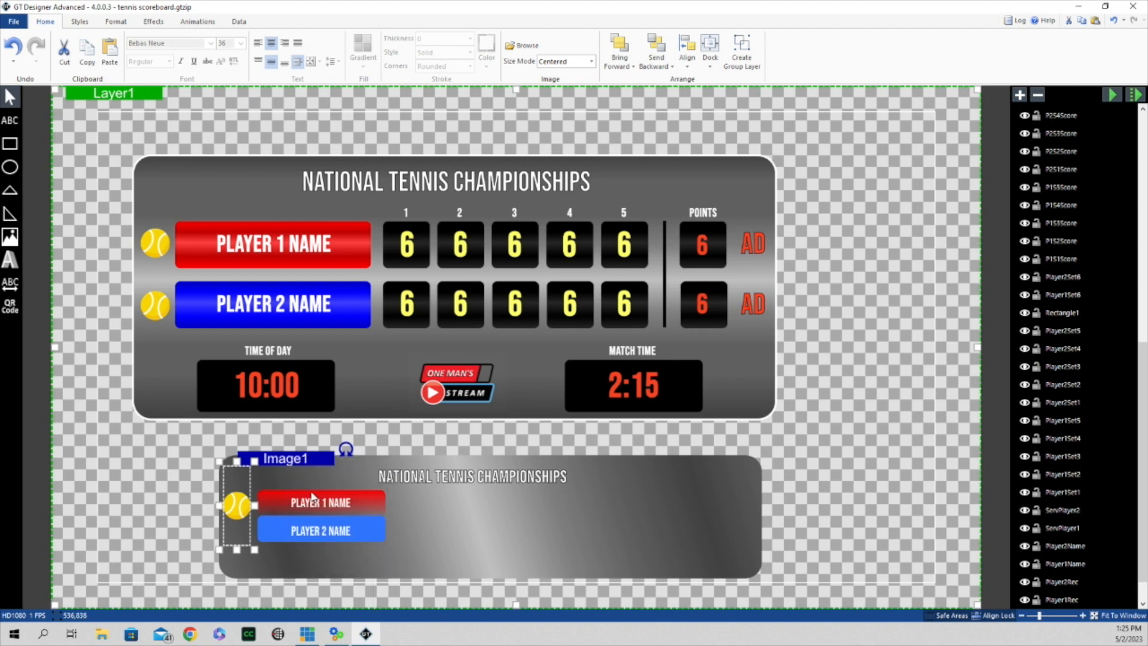
right_click(310, 460)
click(334, 508)
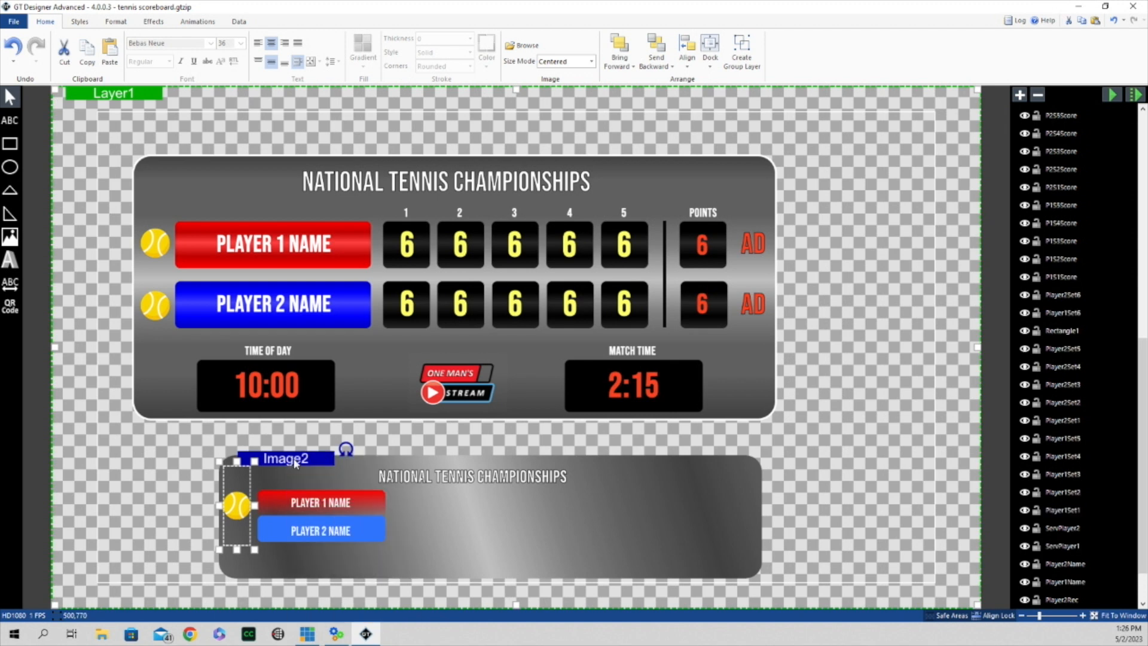
Step: Move the pasted tennis ball straight down until it sits beside the blue PLAYER 2 NAME bar
key(Down)
key(Down)
key(Down)
key(Down)
key(Down)
key(Down)
key(Down)
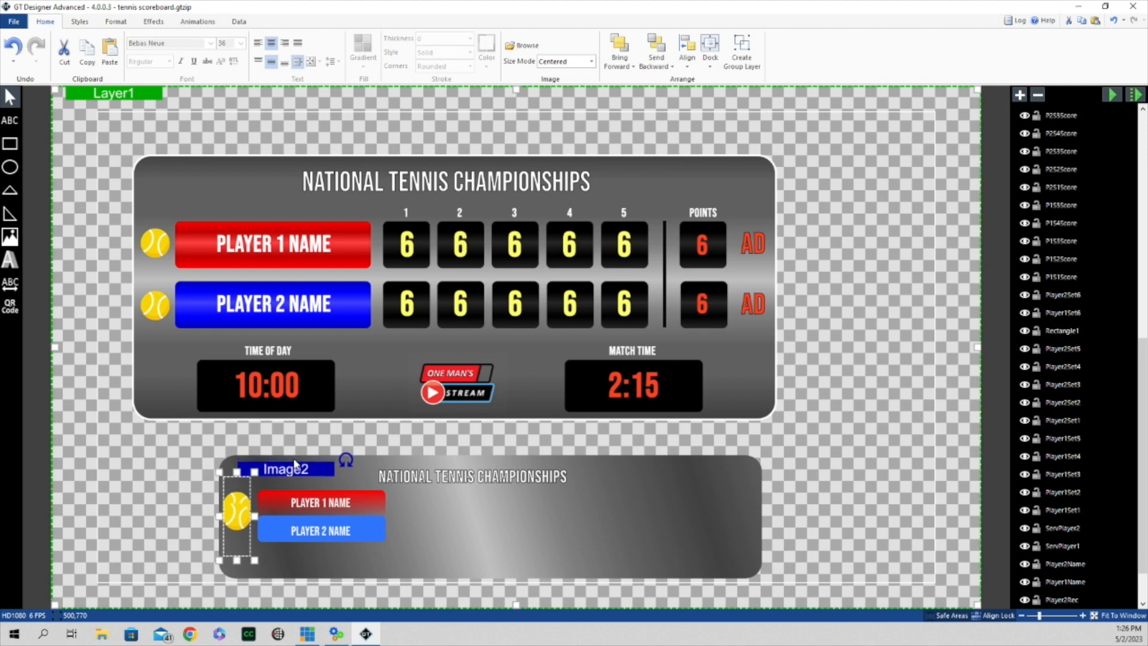
key(Down)
key(Down)
key(Down)
key(Down)
key(Down)
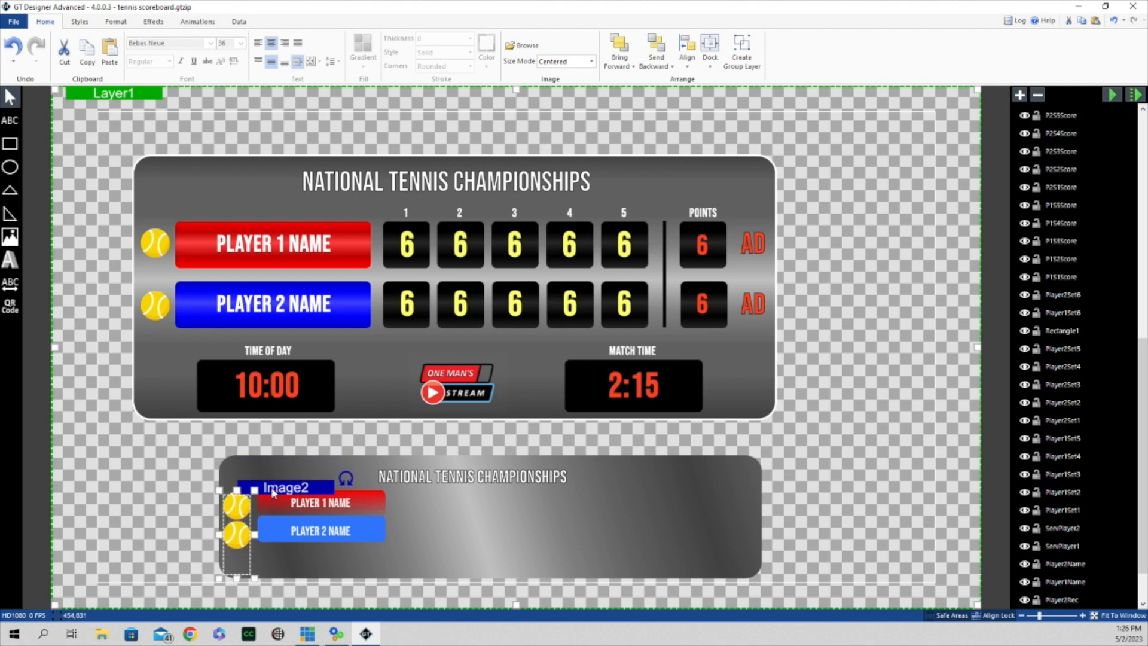
click(199, 482)
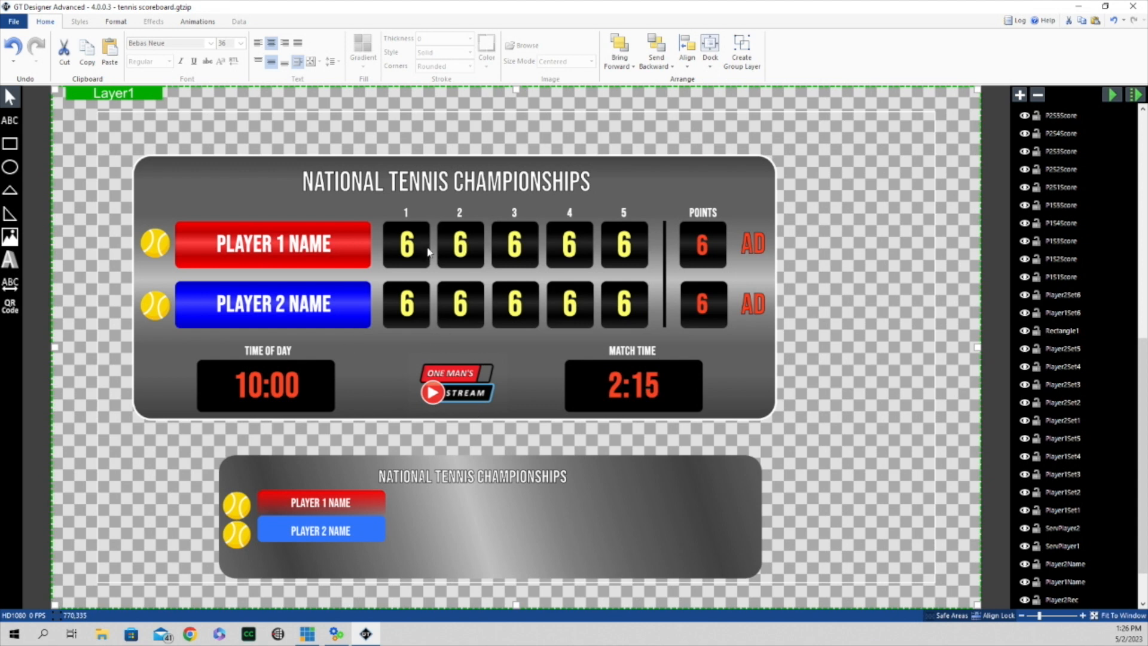
Step: Inspect the dimensions and corner radius of the original scoreboard's red PLAYER 1 NAME bar
click(348, 236)
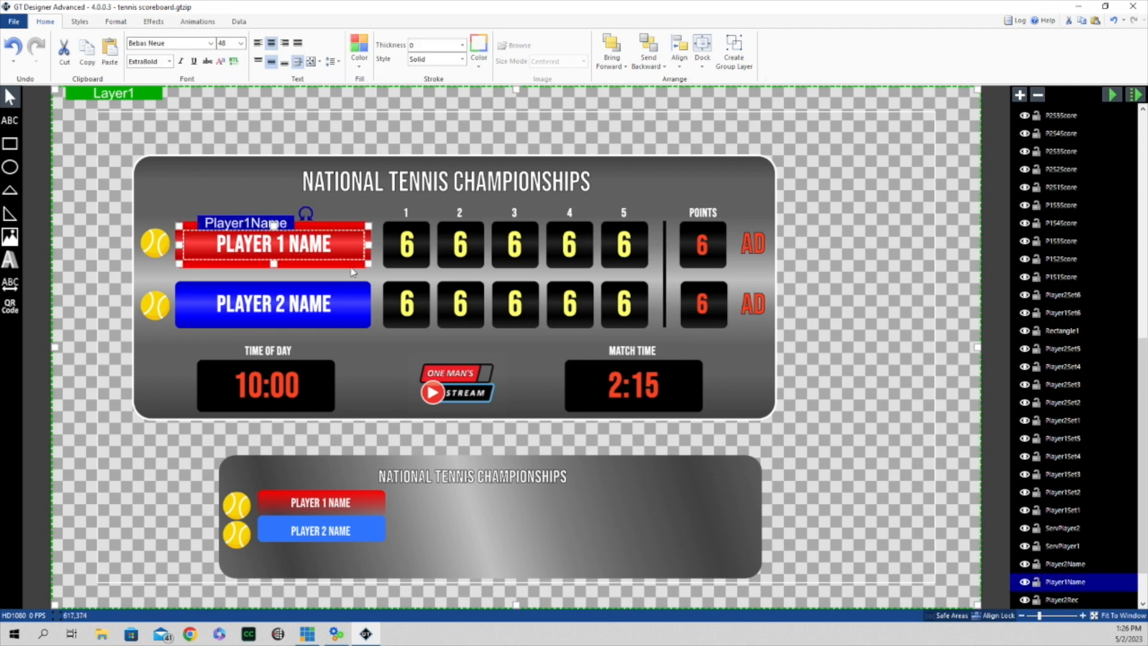
click(352, 267)
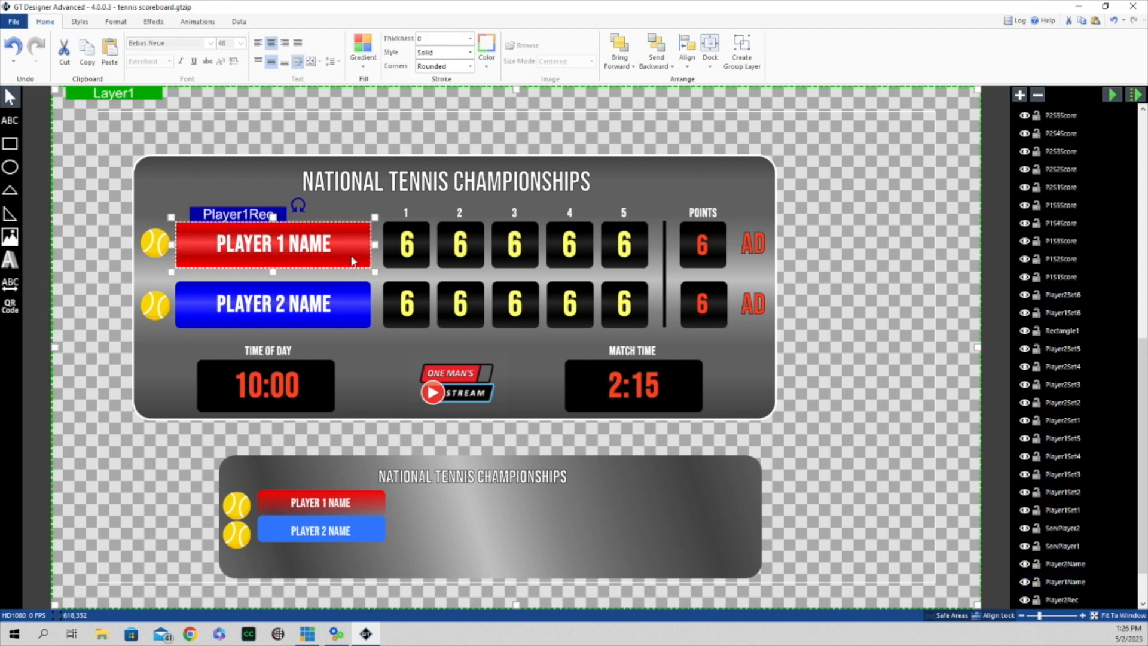
click(115, 21)
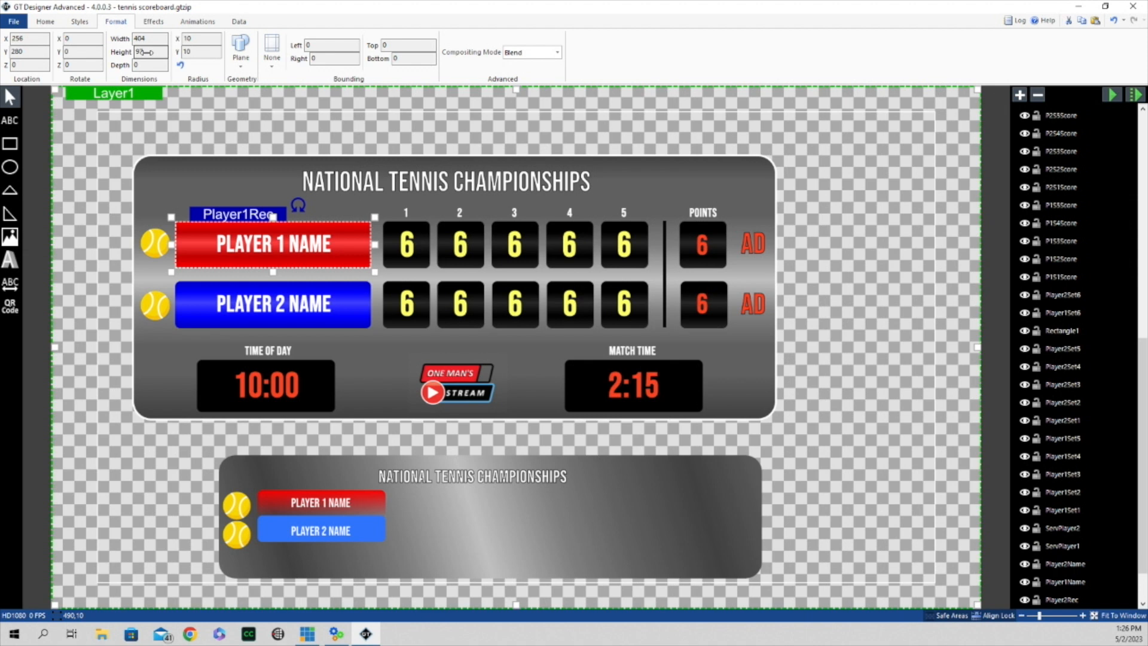
Step: Examine the gradient stops of player 1's first set score box in the original scoreboard, leaving the gradient unchanged
click(422, 225)
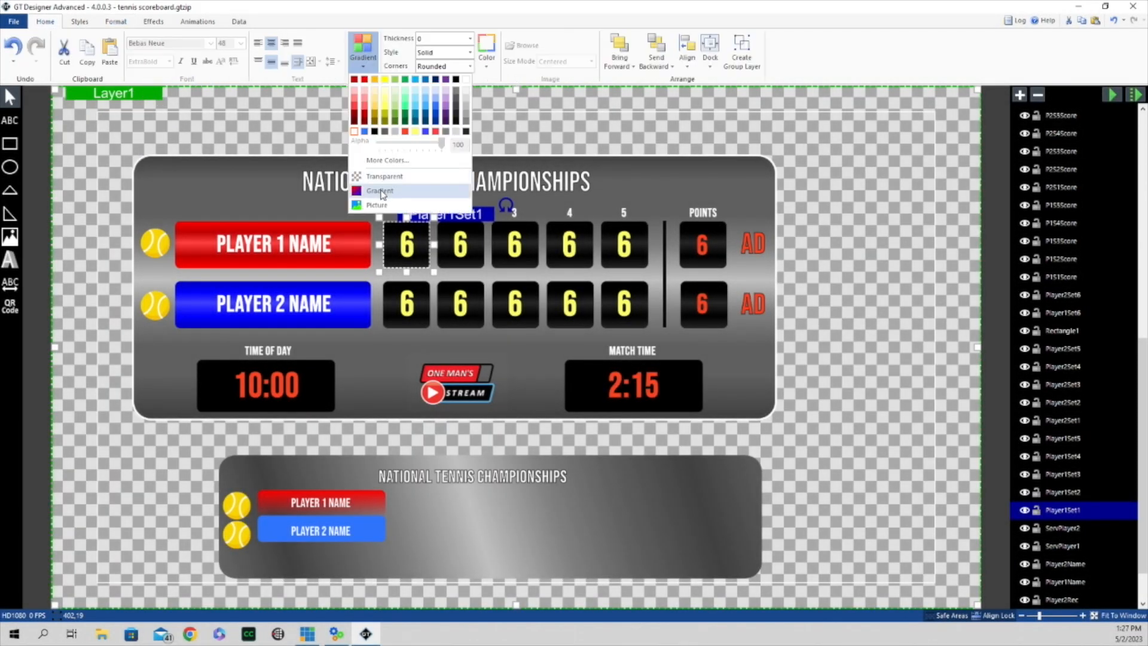
click(383, 193)
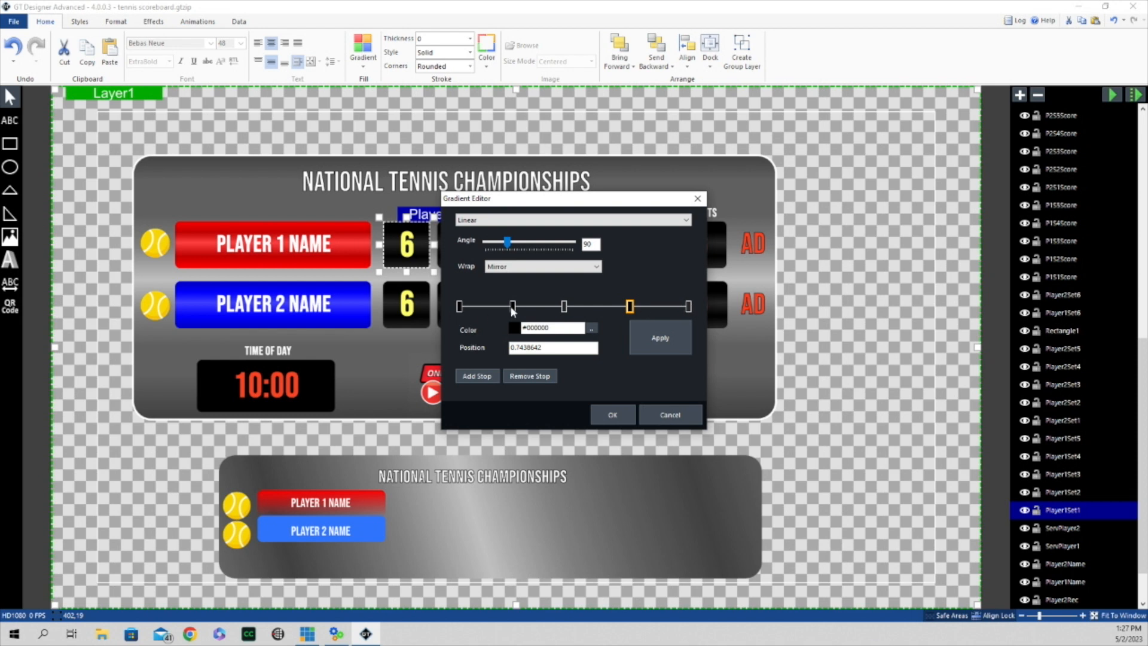
click(564, 307)
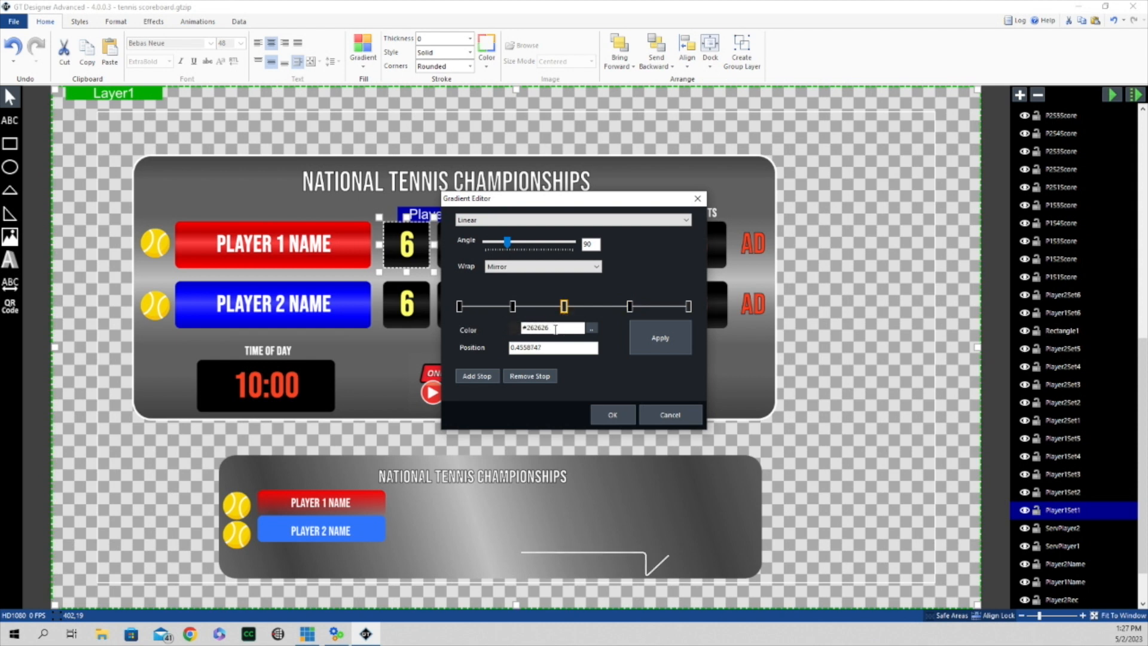
click(670, 415)
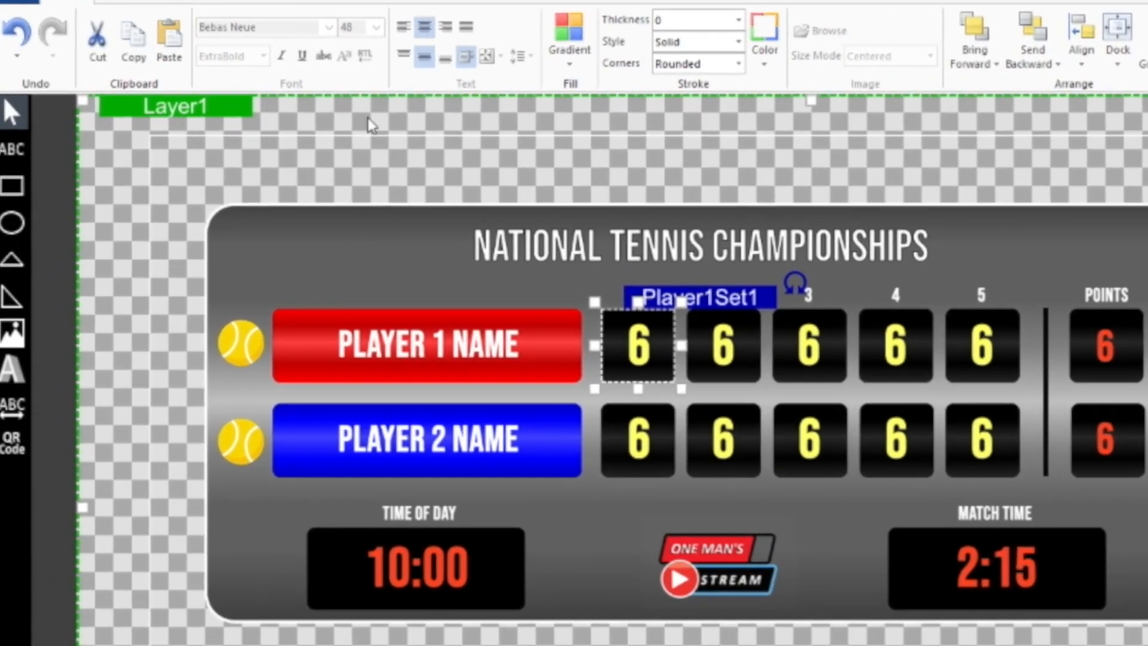
Step: Draw a small rectangle about 33 by 45 beside the new red PLAYER 1 NAME bar, and check that bar's dimensions
click(12, 185)
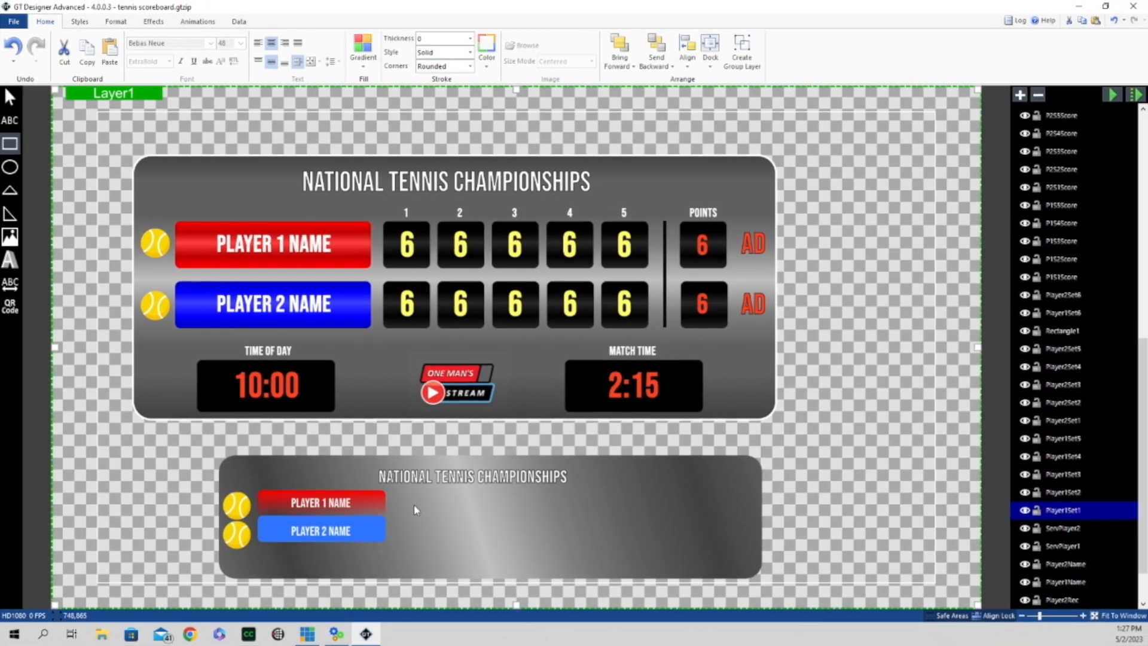
drag(416, 510, 403, 492)
click(366, 505)
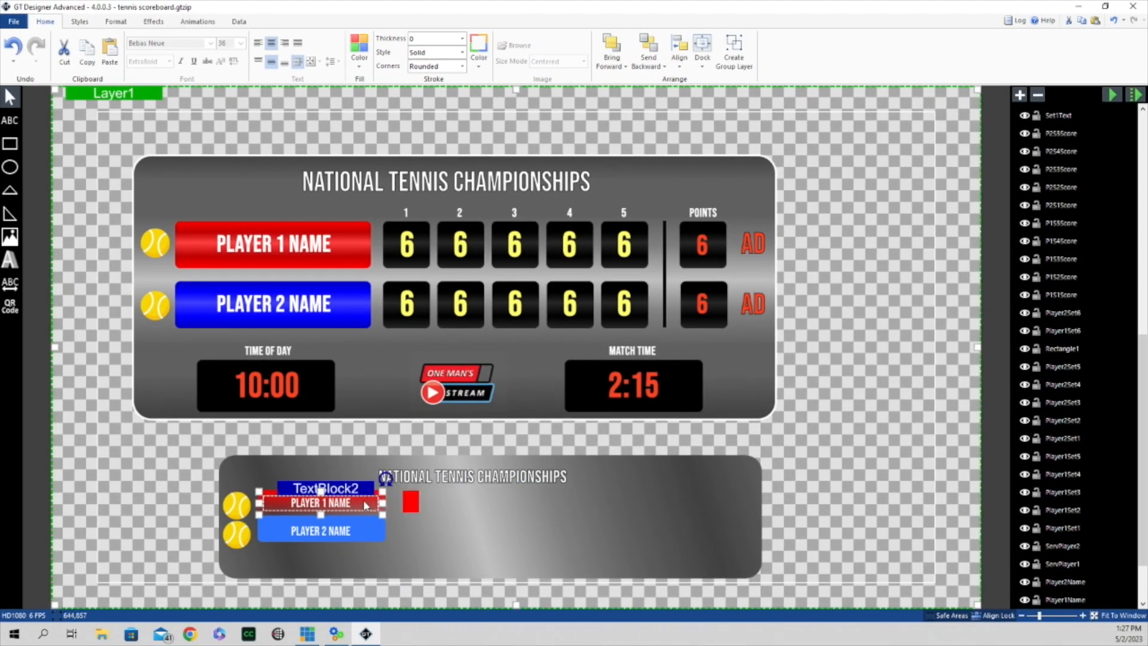
click(366, 505)
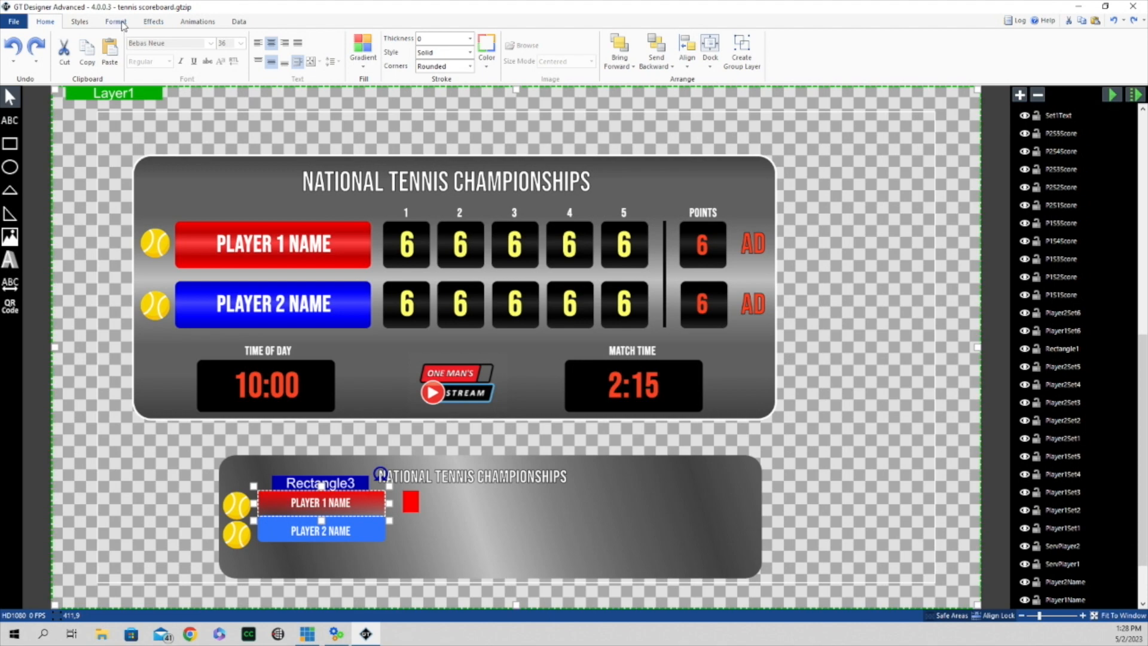
click(116, 22)
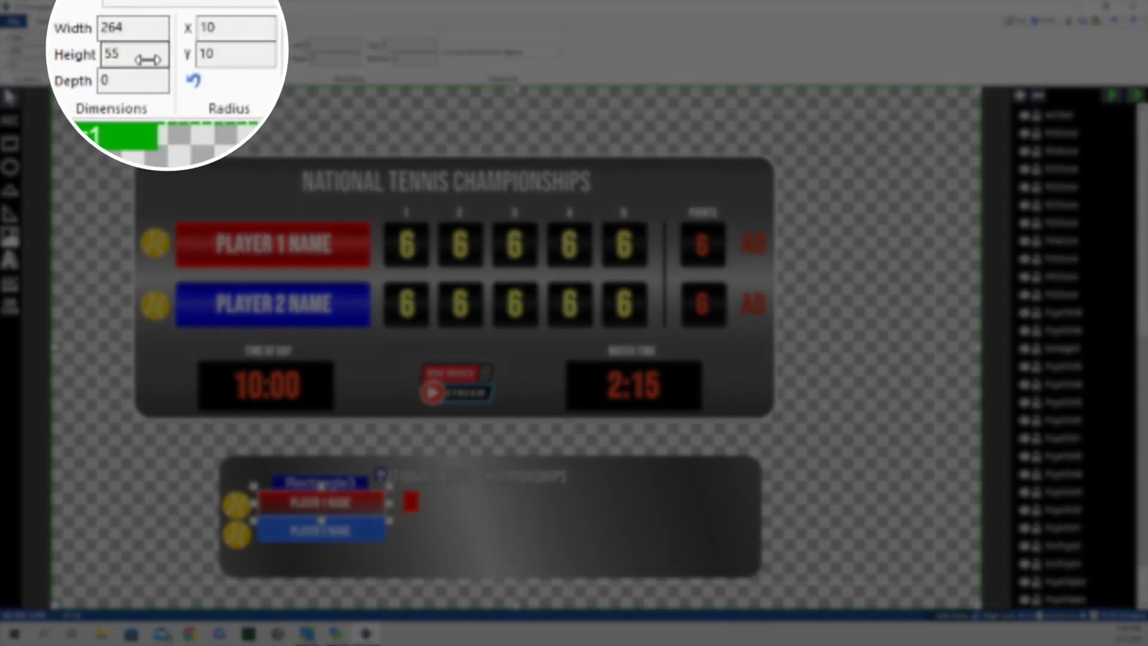
Step: Set the small red rectangle's width and height to 55
click(411, 510)
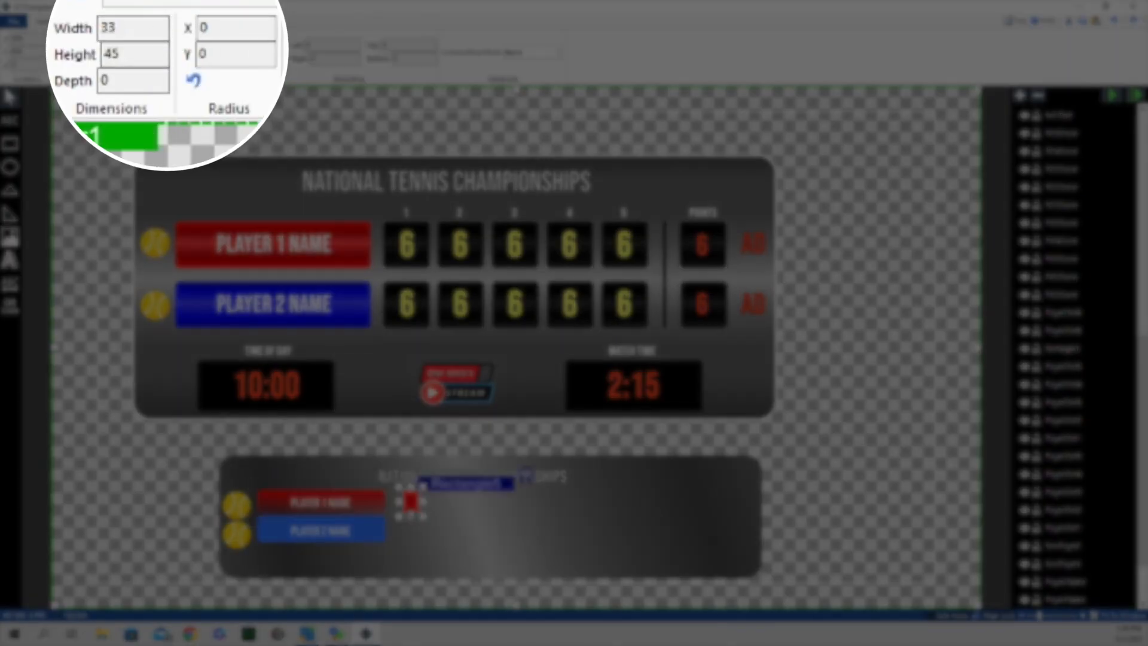
double_click(135, 28)
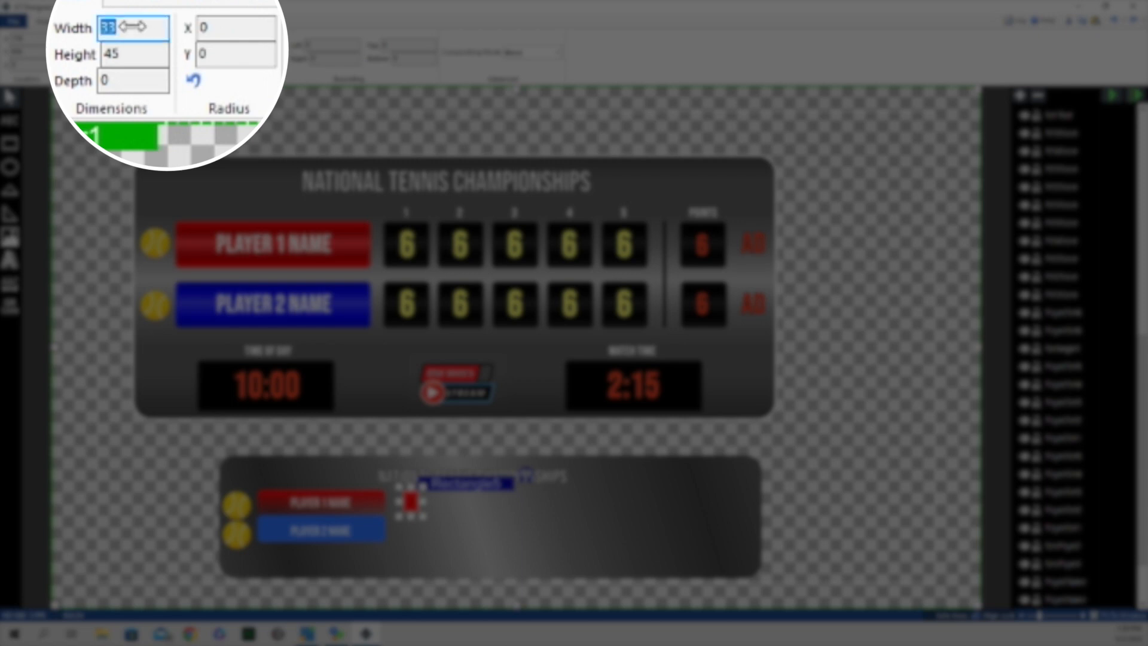
text(55)
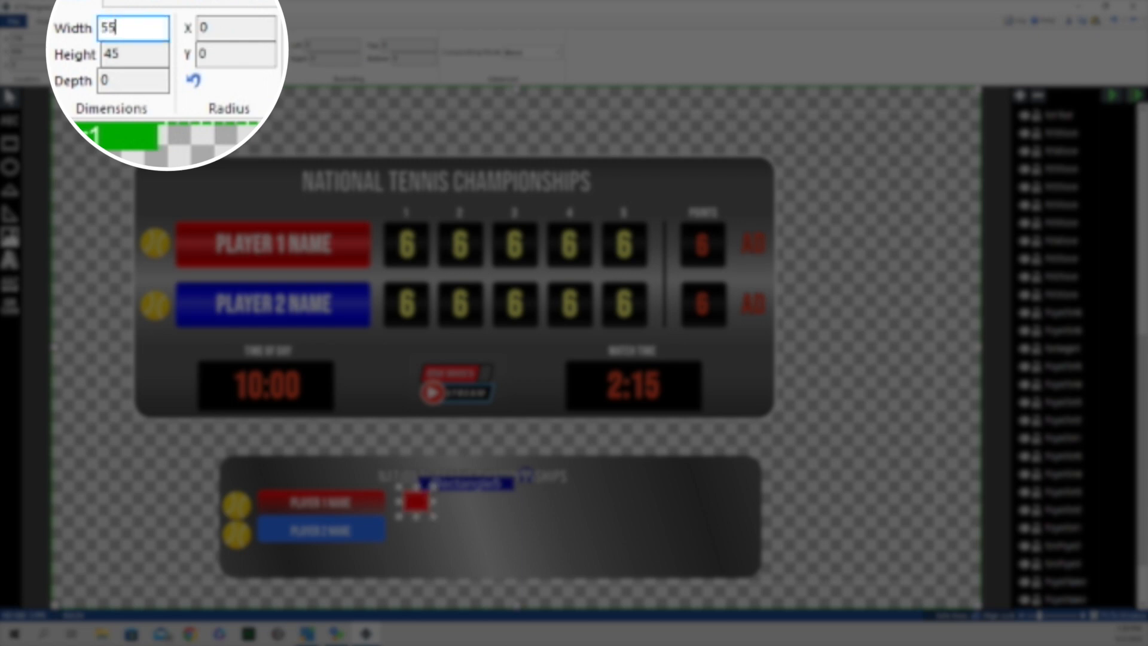
double_click(135, 53)
text(55)
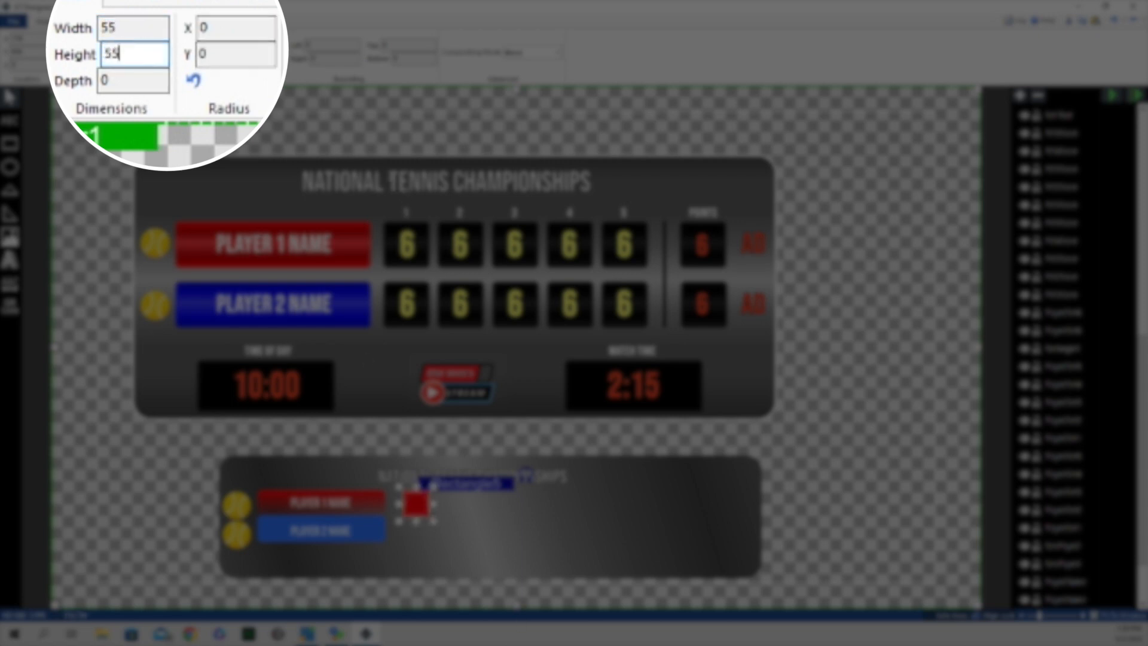
Step: Round the small red square's corners with an X and Y radius of 10
click(211, 28)
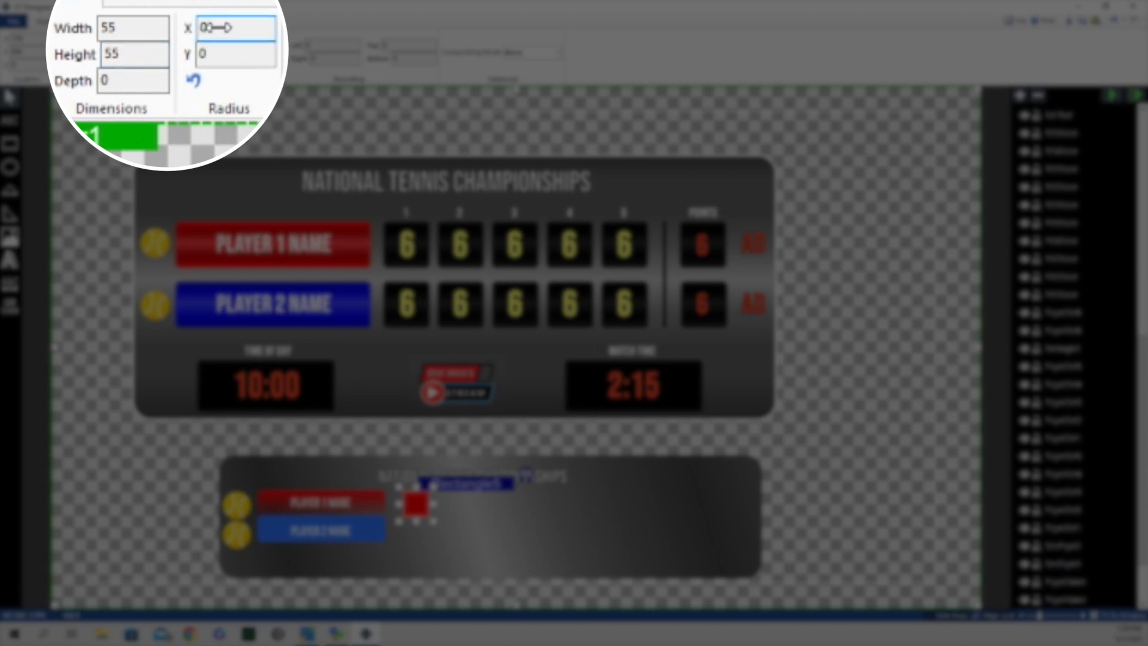
text(4)
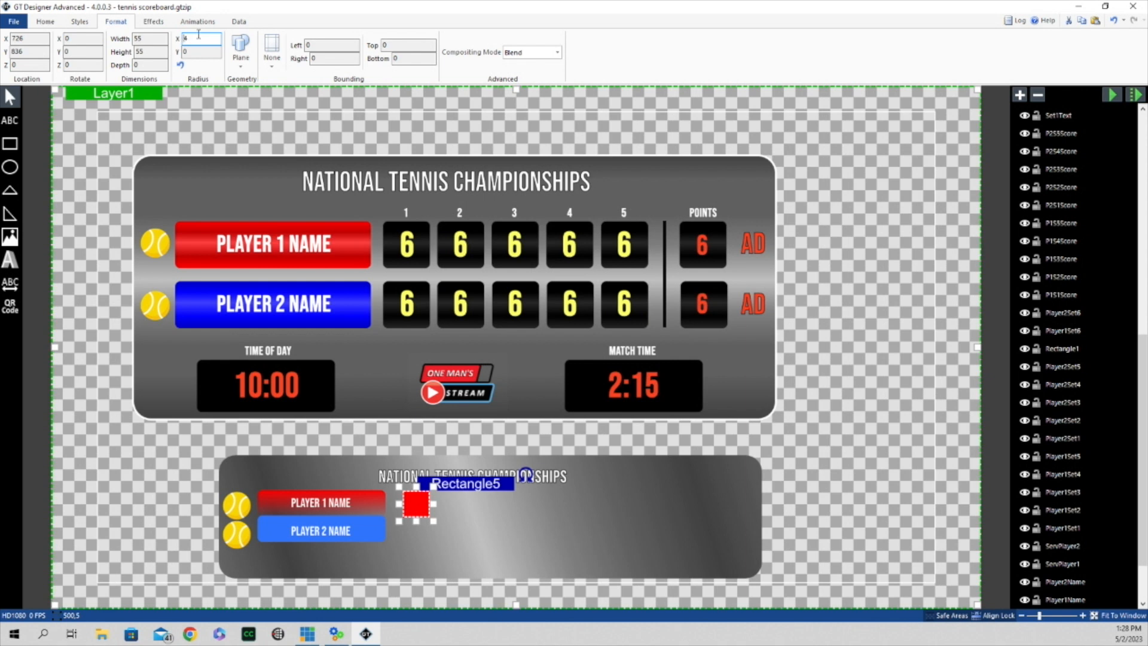
click(186, 52)
text(10)
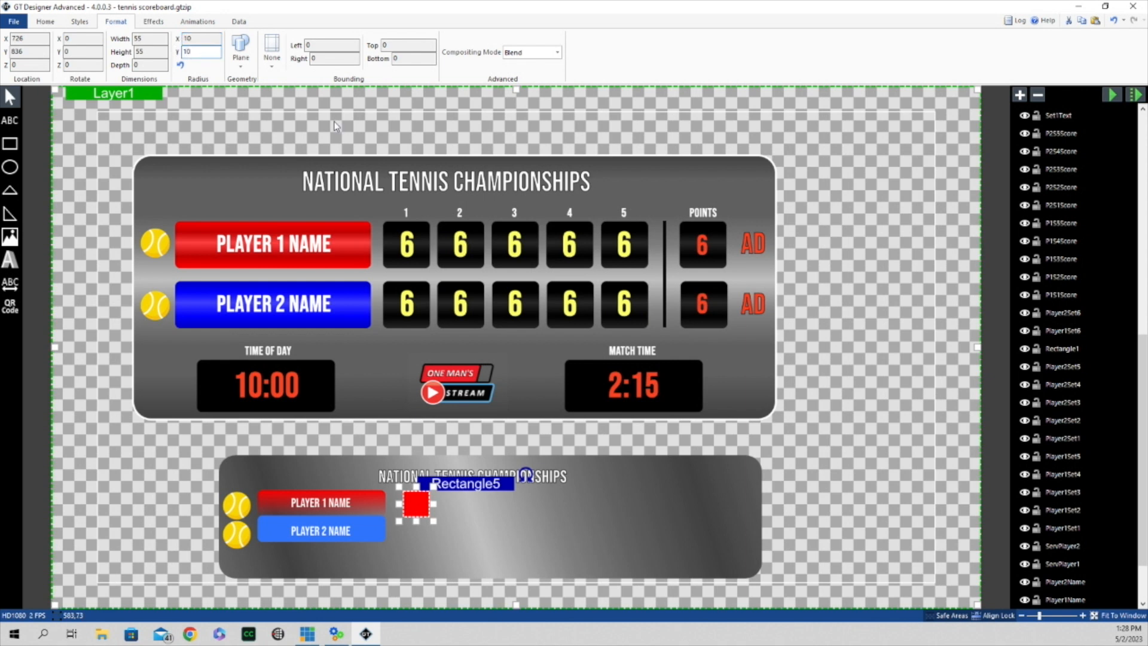
click(265, 128)
Step: Move the red square over the end of the PLAYER 1 NAME bar and align it vertically with the bar at Y 835
click(421, 507)
drag(421, 509, 356, 501)
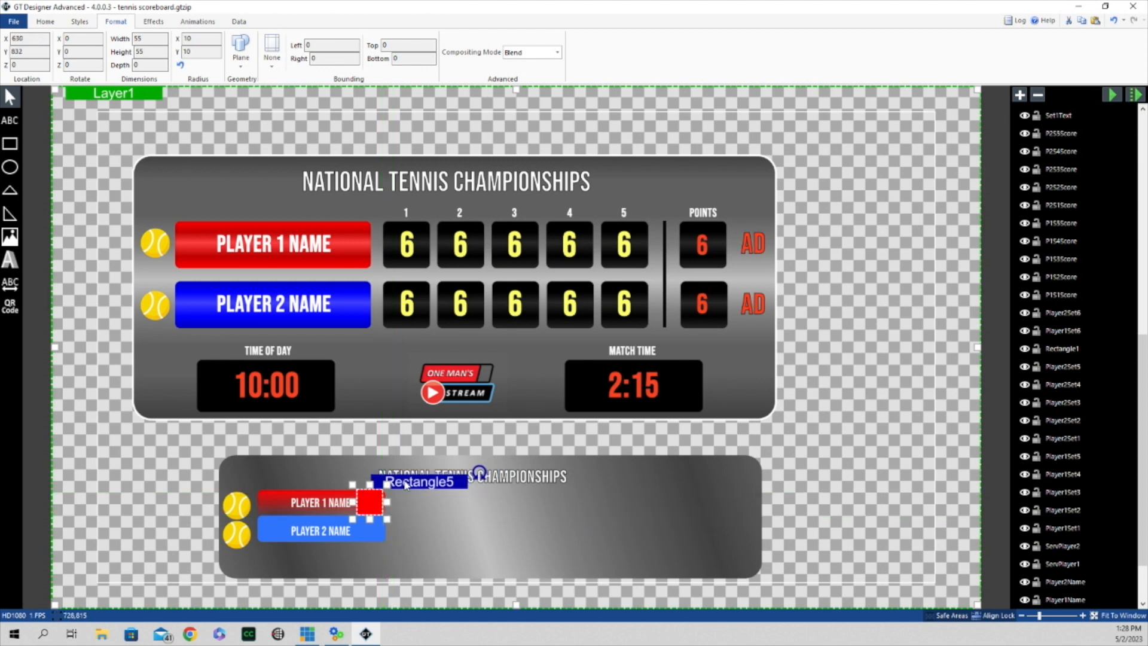
key(Down)
key(Down)
key(Down)
key(Down)
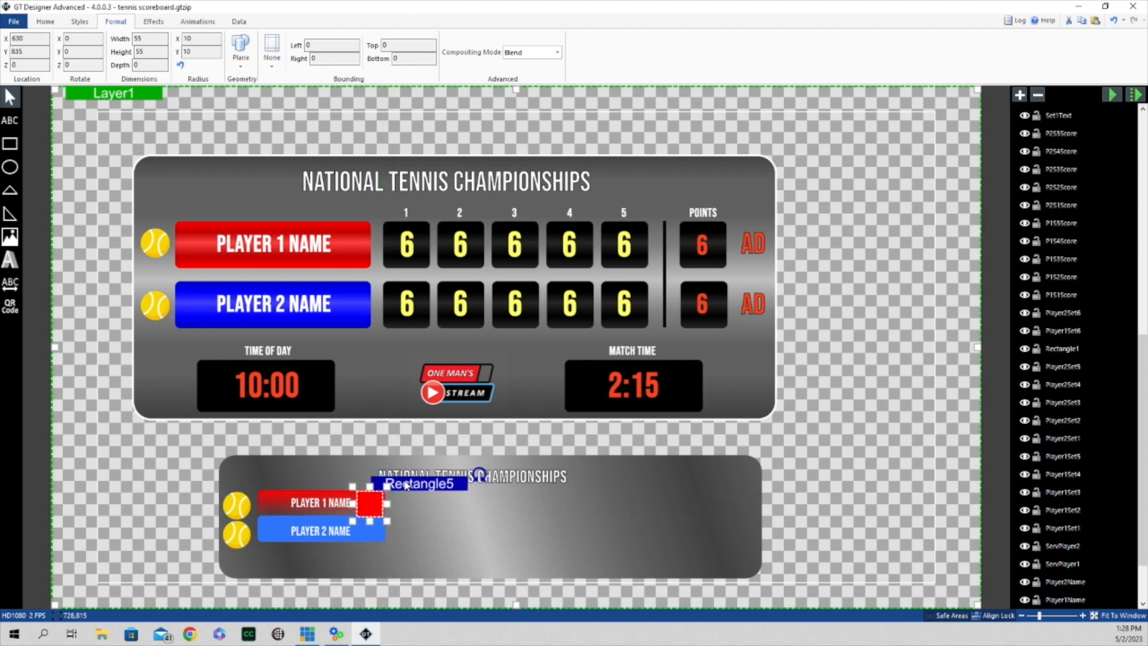
key(Up)
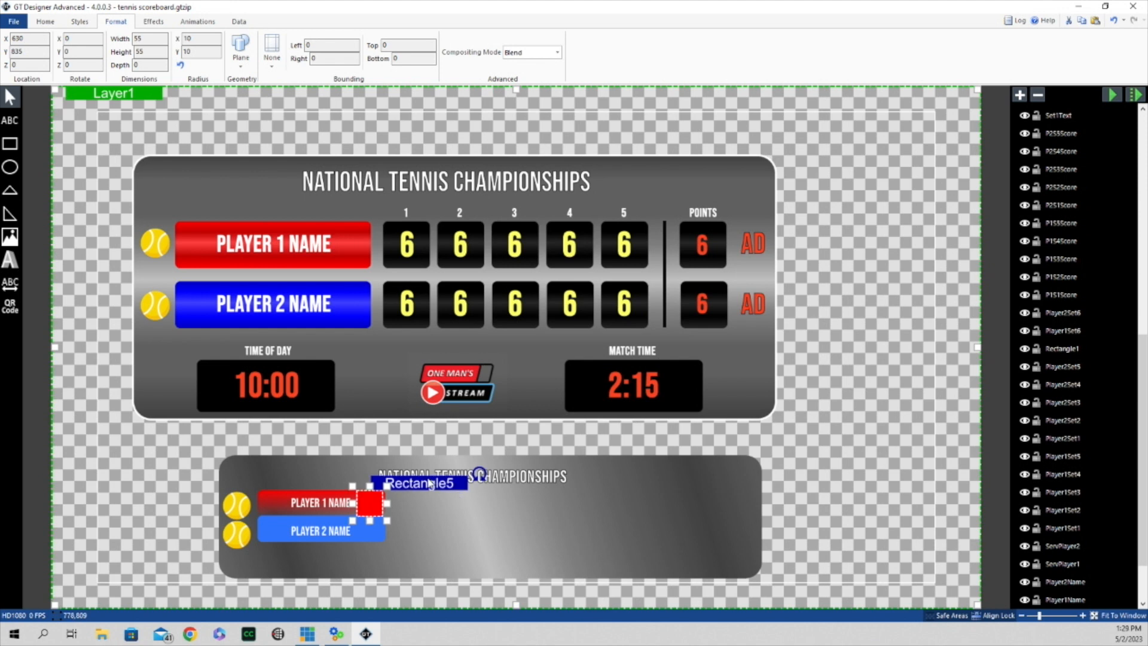
Step: Shift the red square horizontally to X 705, leaving a small gap after the PLAYER 1 NAME bar
key(Right)
key(Right)
key(Right)
key(Right)
key(Right)
key(Right)
key(Right)
key(Right)
key(Right)
key(Right)
key(Right)
key(Right)
key(Right)
key(Right)
key(Right)
key(Right)
key(Right)
key(Right)
key(Right)
key(Right)
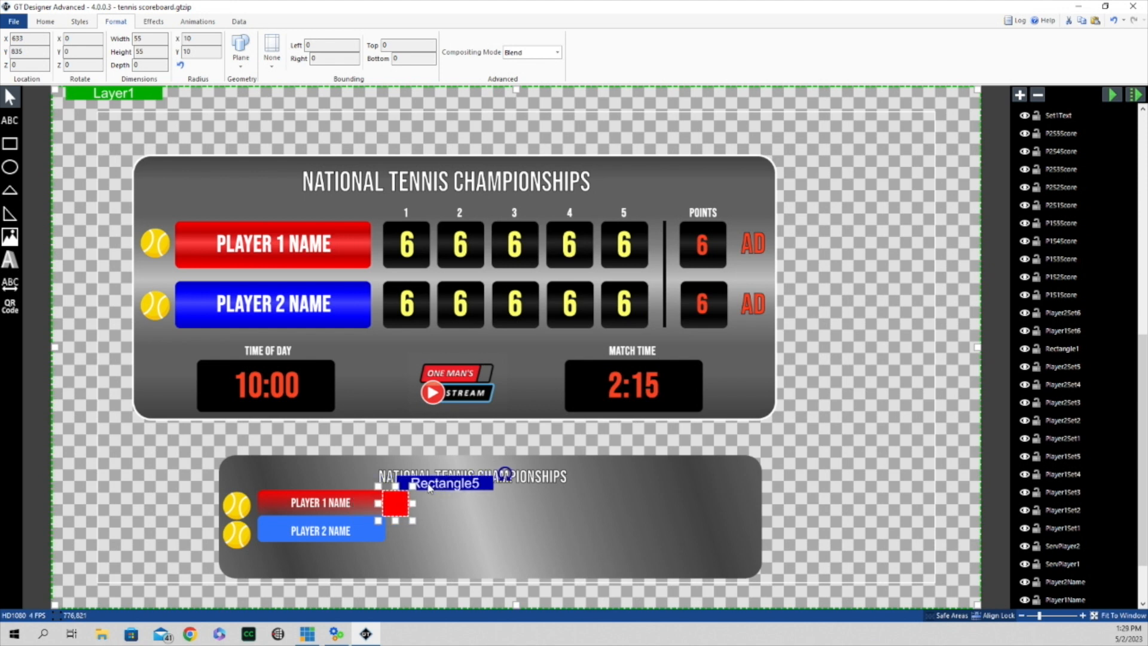
key(Right)
key(Right)
key(Right)
key(Right)
key(Right)
key(Right)
key(Right)
key(Right)
key(Right)
key(Right)
key(Right)
key(Right)
key(Right)
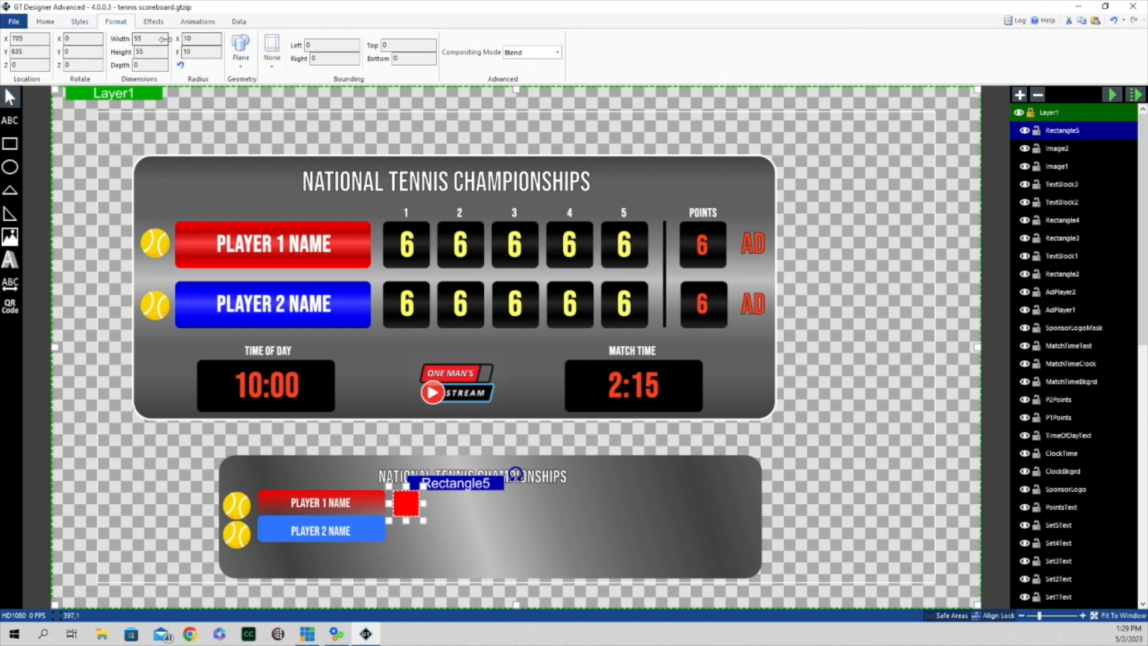
Step: Start a gradient fill for the red square and add three stops to it
click(45, 22)
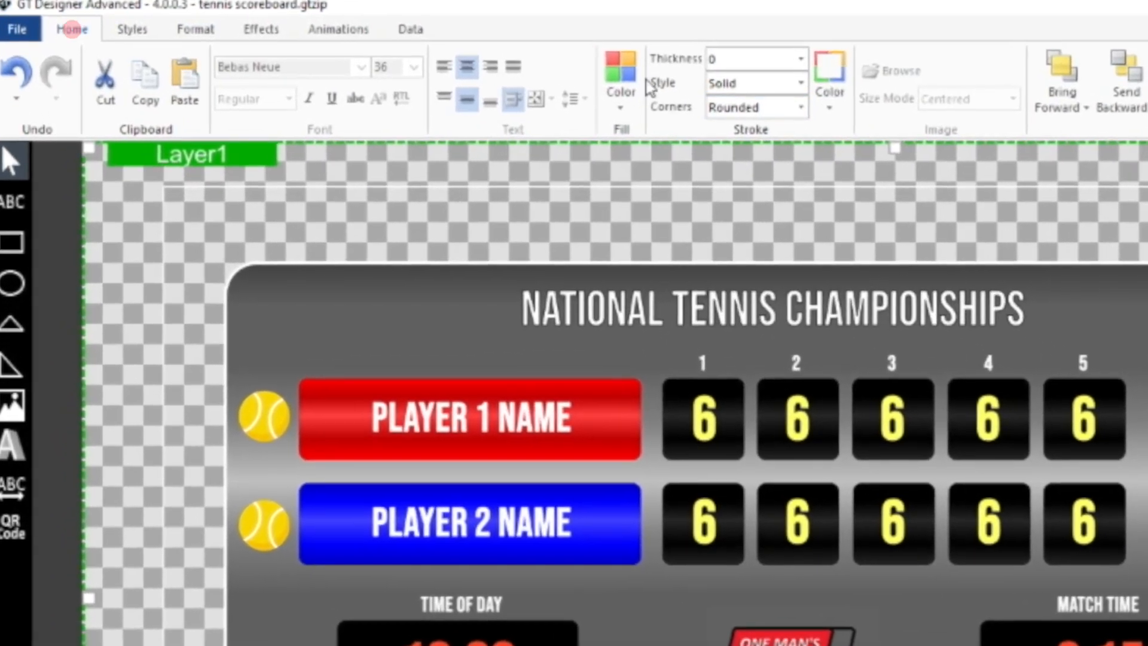
click(540, 95)
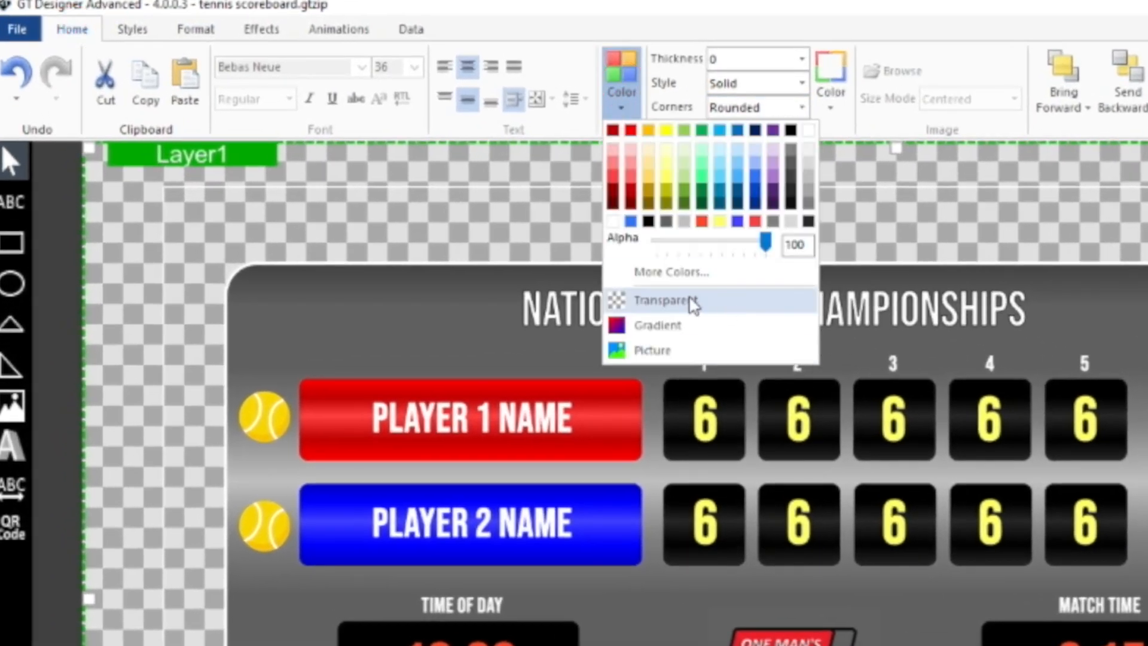
click(685, 327)
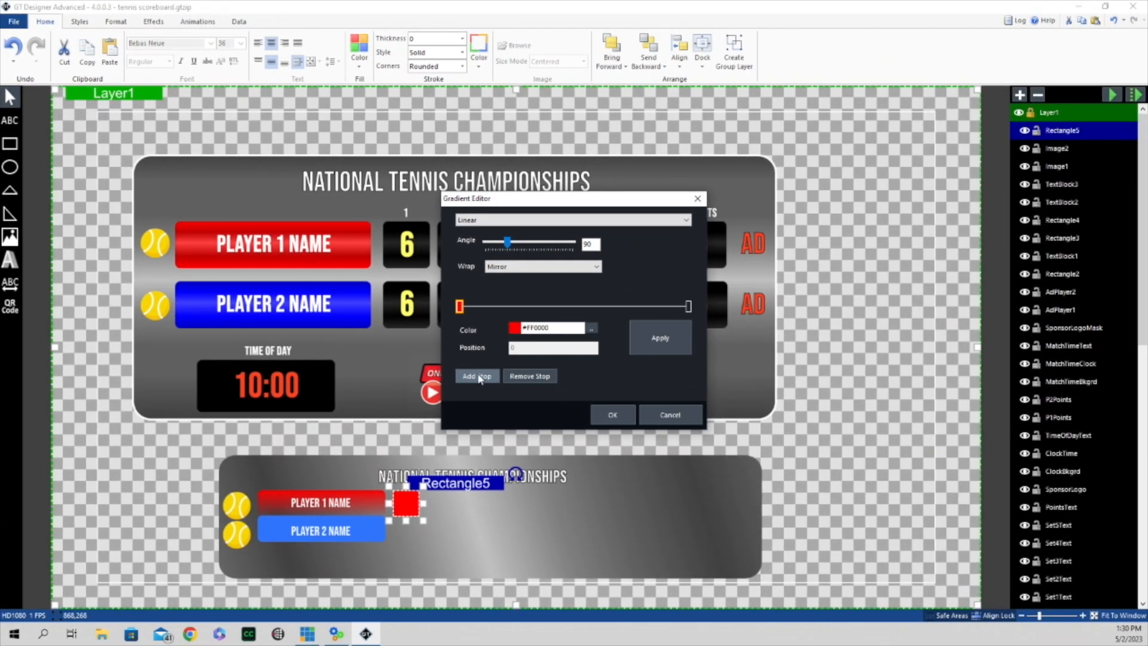
click(488, 393)
click(488, 393)
click(488, 394)
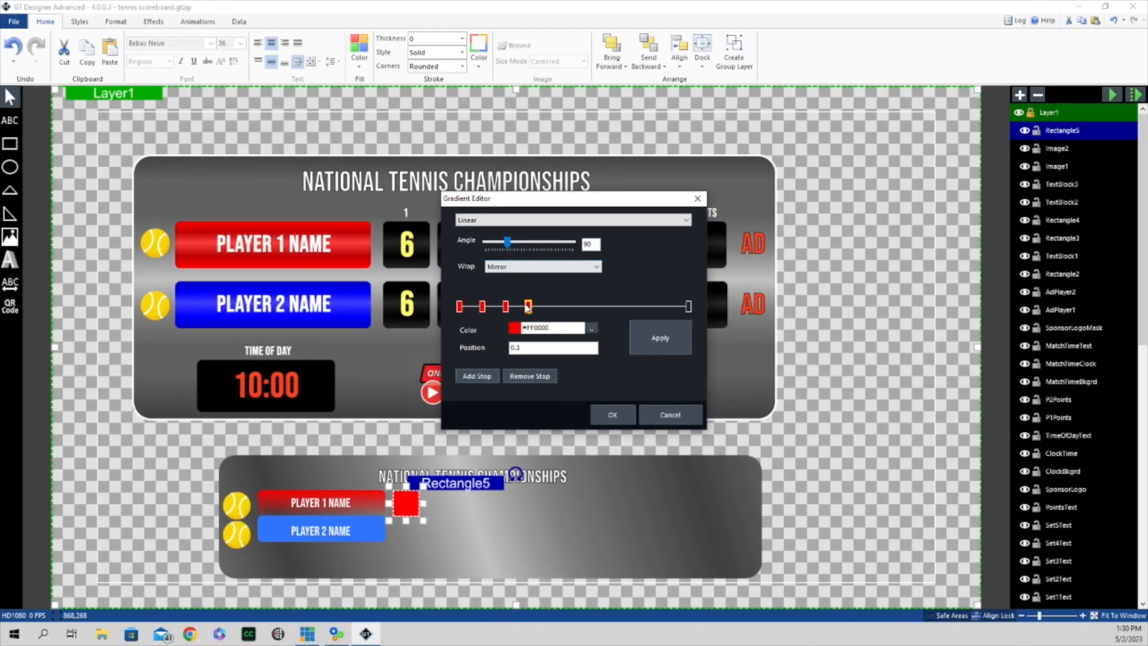
Step: Spread the three added gradient stops to positions of about 0.24, 0.43 and 0.73
drag(528, 306, 625, 306)
drag(505, 306, 558, 307)
drag(485, 307, 516, 310)
Step: Set the gradient stop at about 0.24 and the end stop at position 1 to black
click(591, 328)
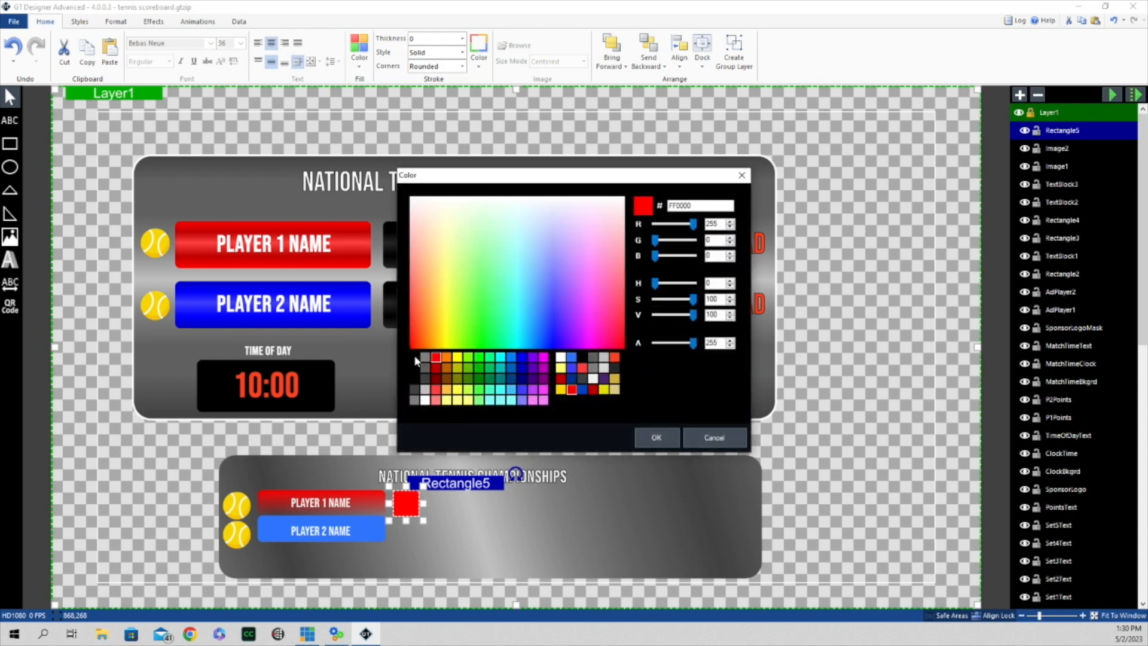
click(665, 433)
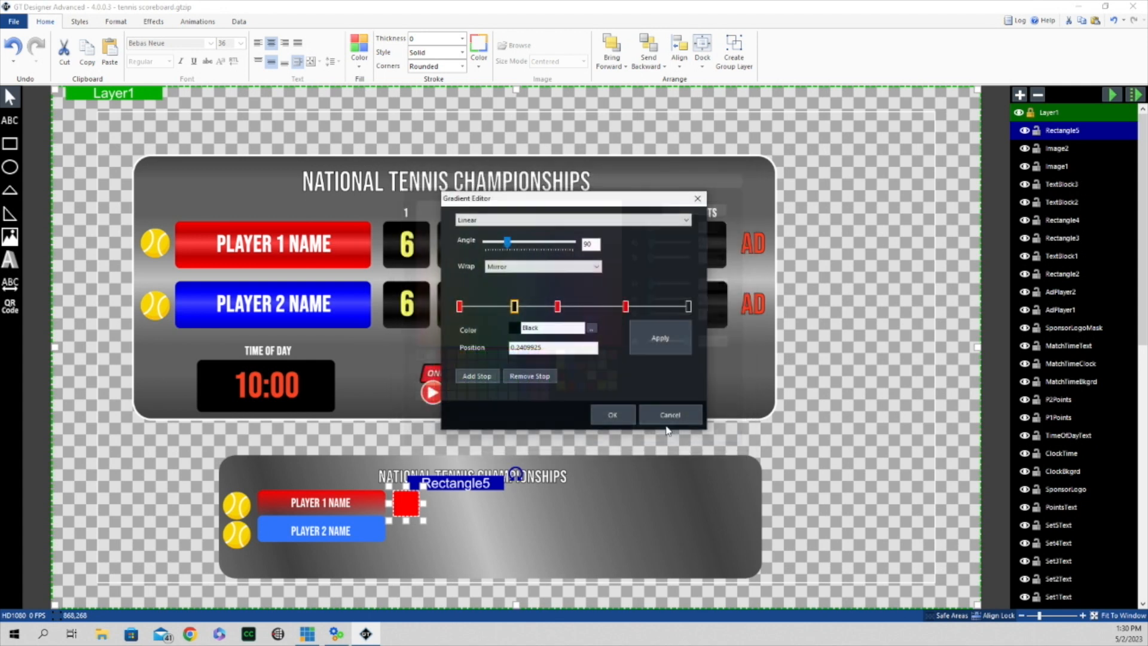
click(688, 306)
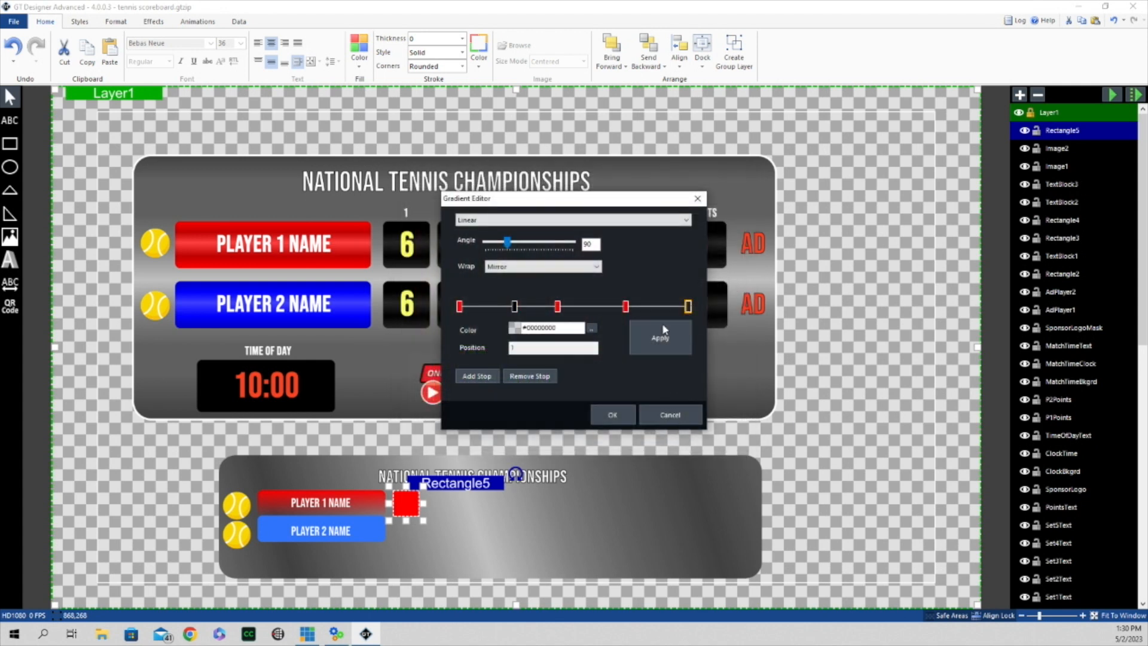
click(593, 328)
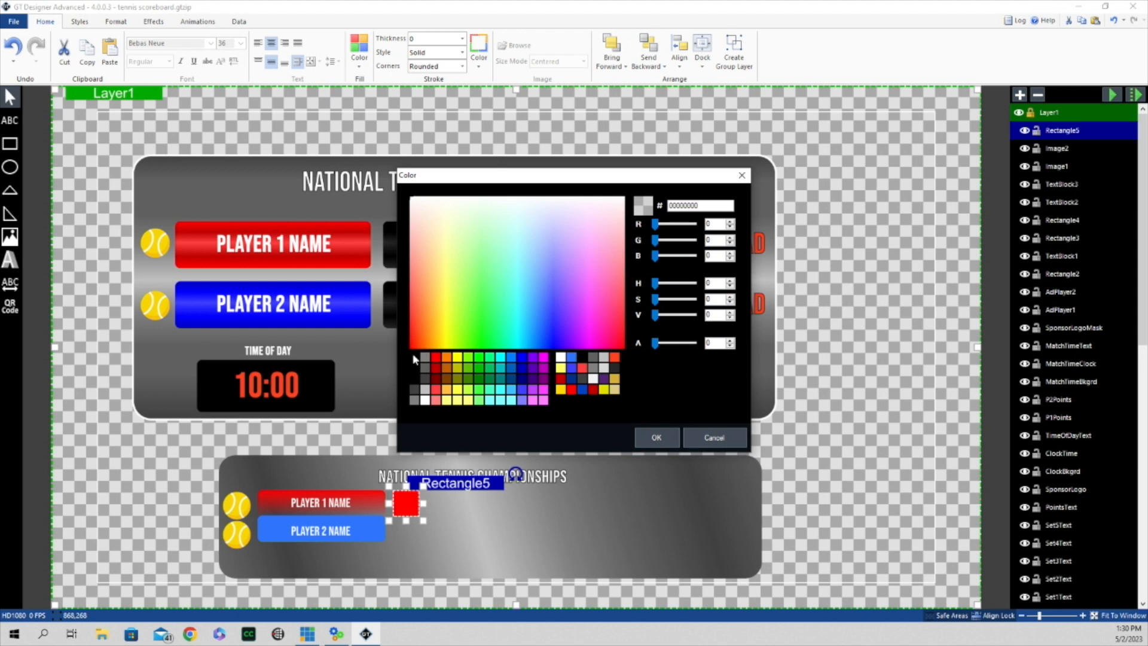
click(413, 357)
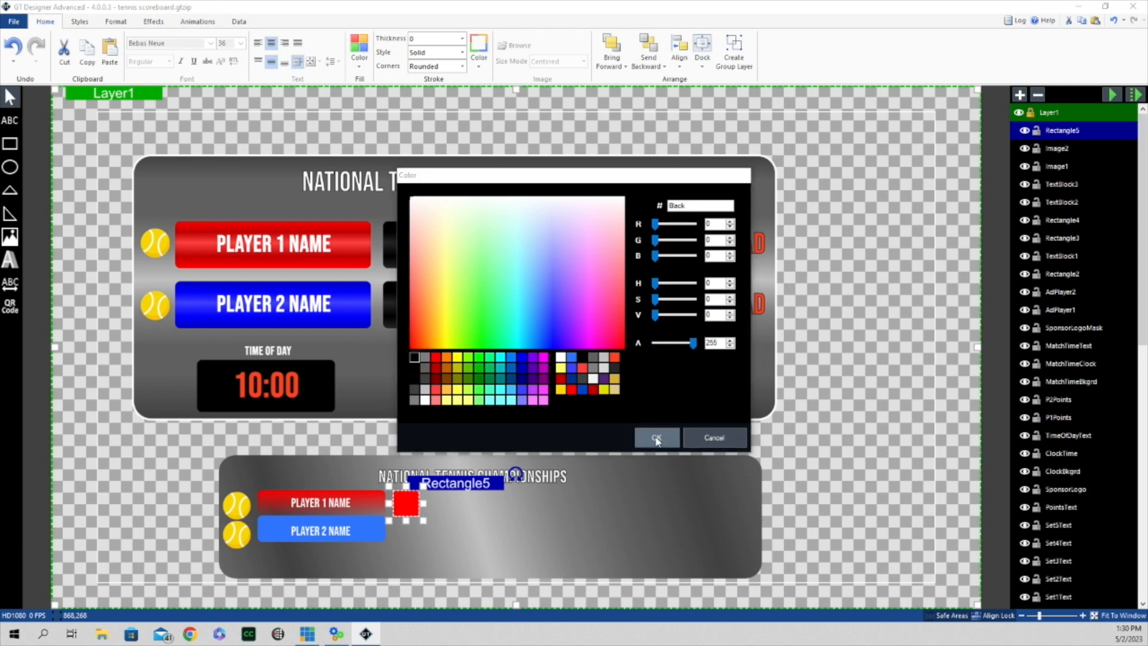
click(656, 438)
Step: Recheck the black colour of the stop at about 0.24 and set the stop at about 0.73 to black
click(514, 307)
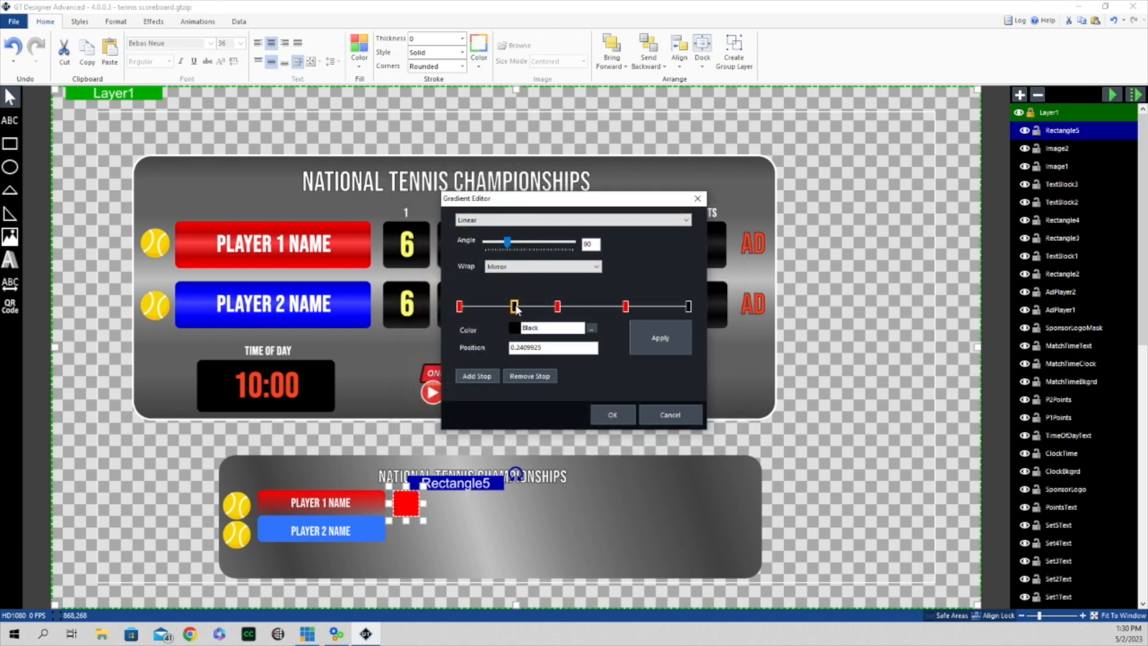
click(591, 328)
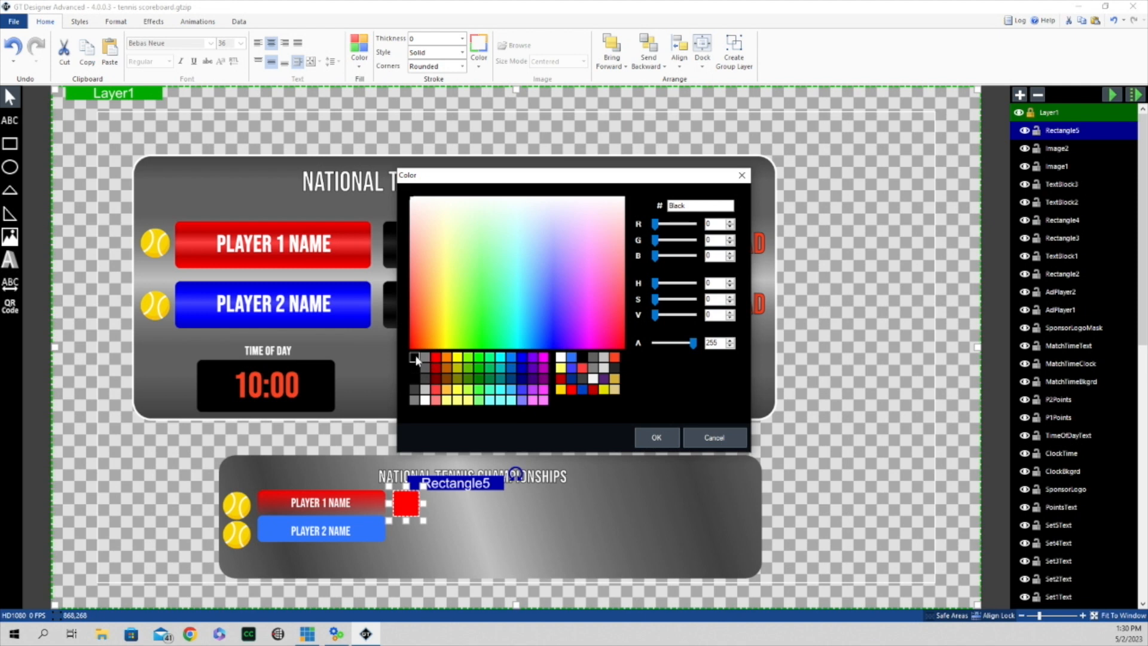
click(657, 437)
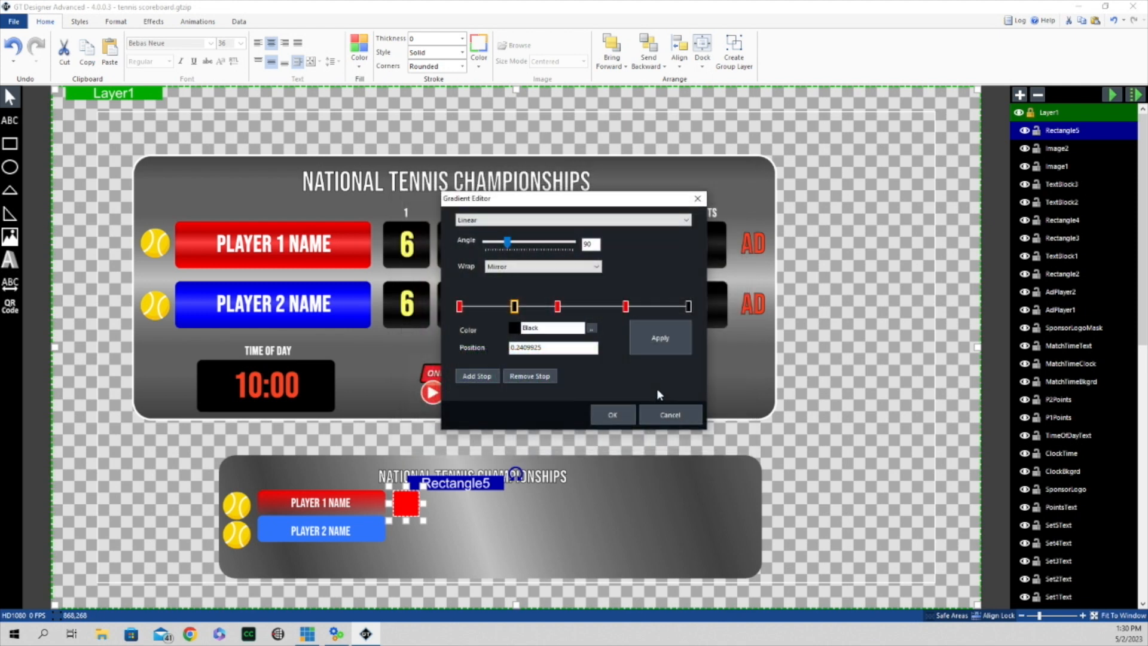
click(625, 306)
click(592, 327)
click(415, 358)
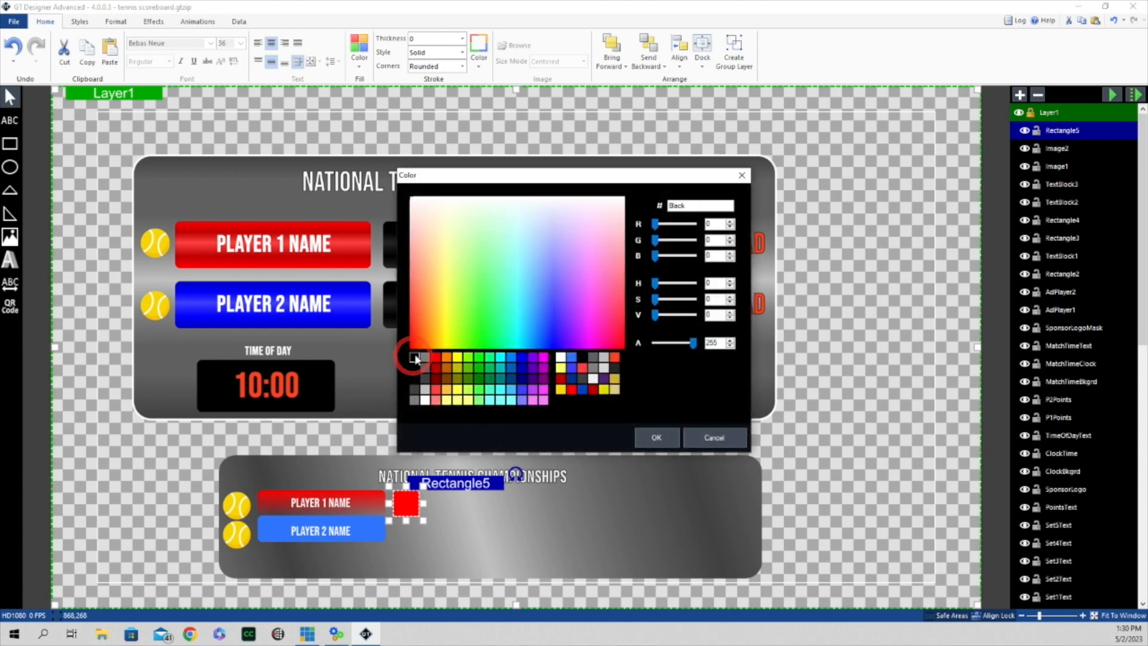
click(658, 437)
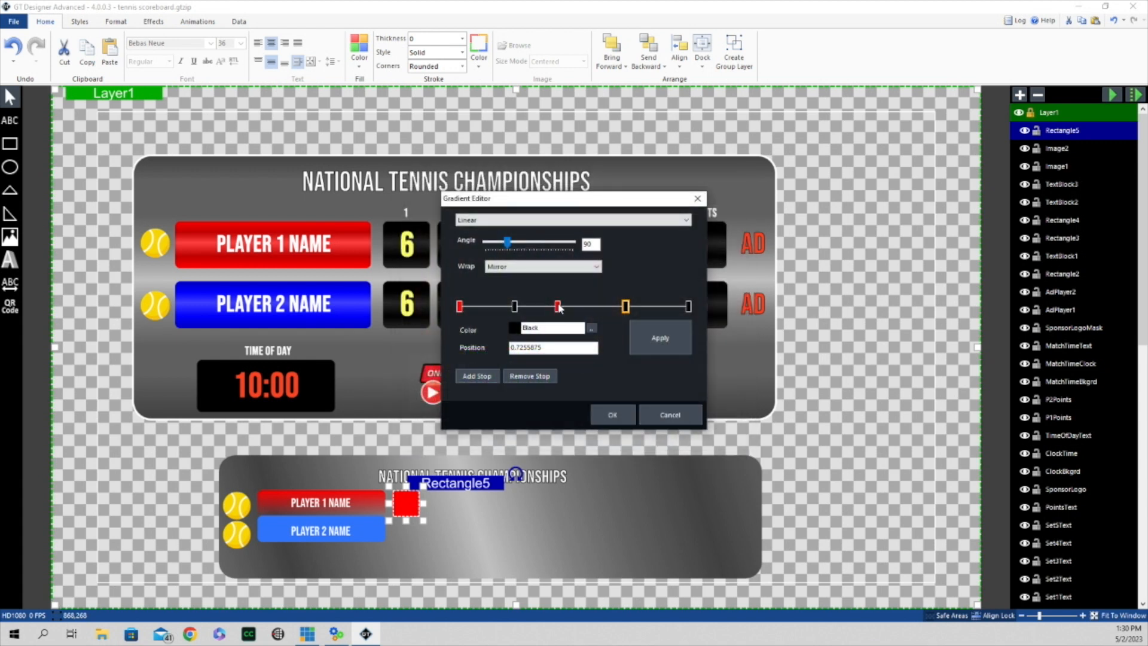
Step: Set the middle gradient stop at about 0.43 to dark grey #141820 and apply the gradient to the square
click(557, 306)
click(592, 328)
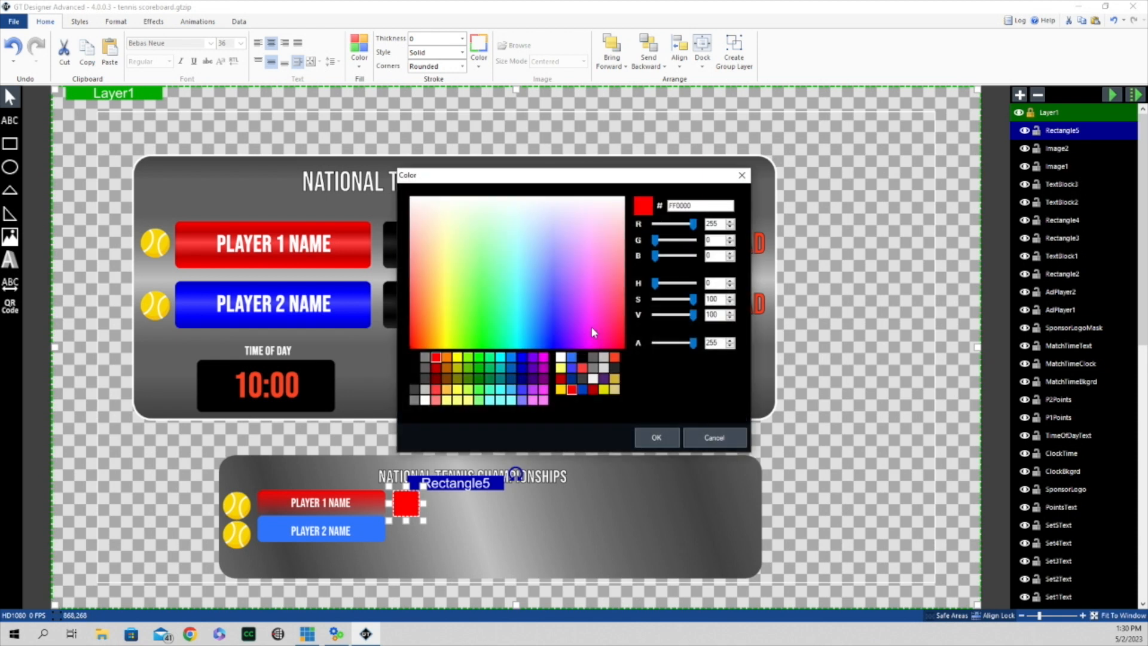
click(413, 357)
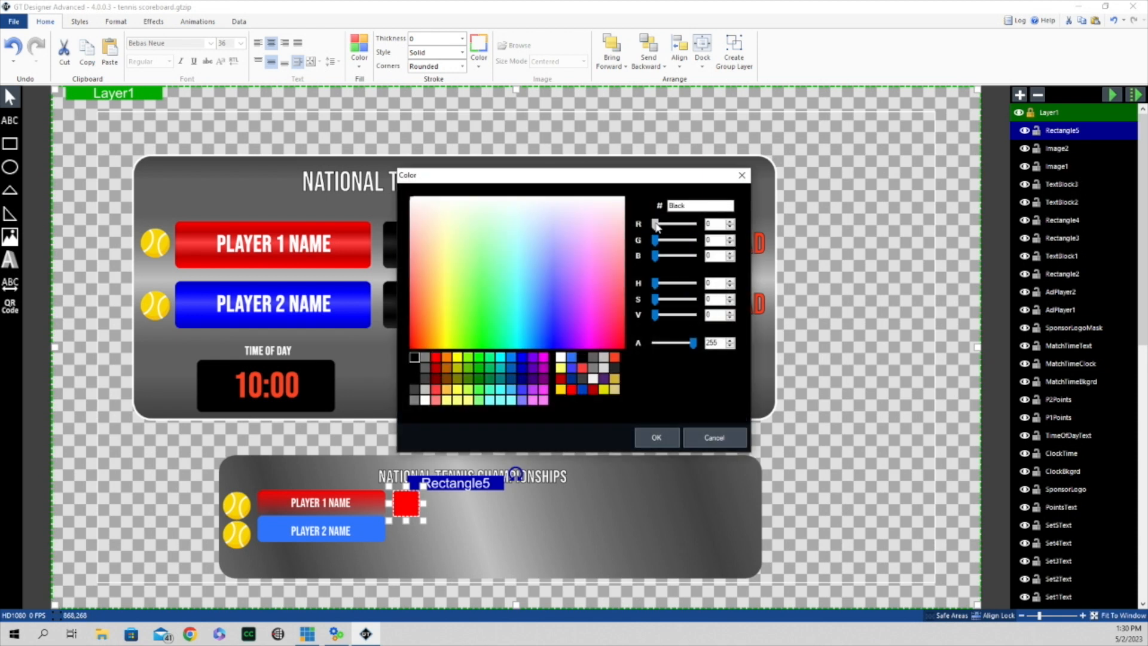
drag(656, 223, 658, 260)
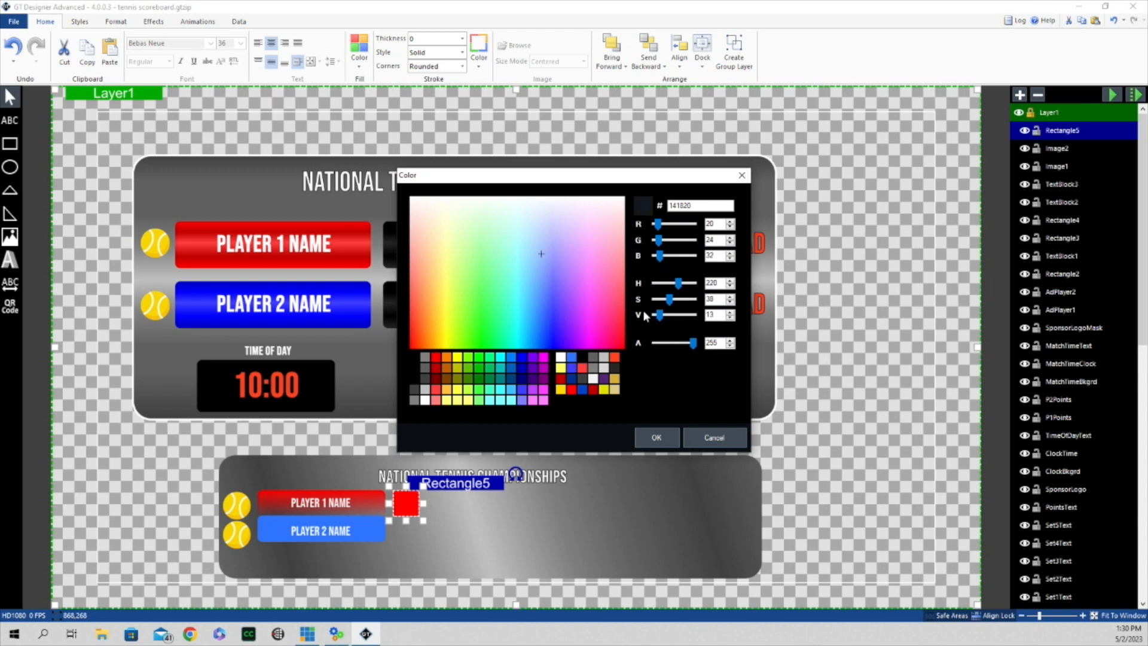
click(656, 438)
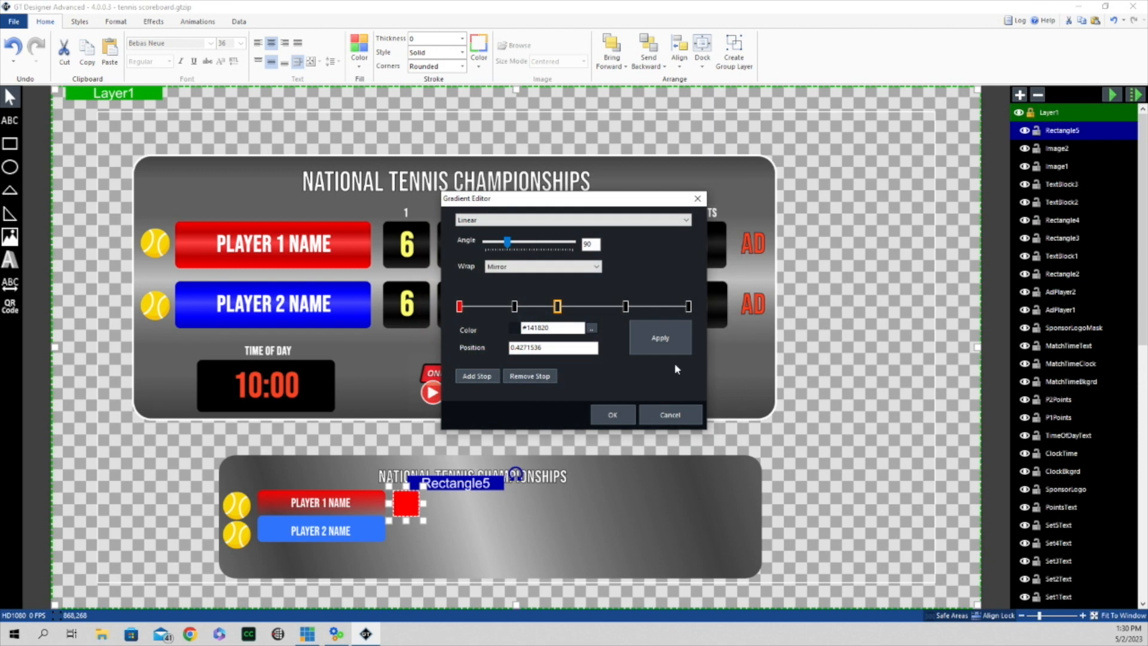
click(672, 339)
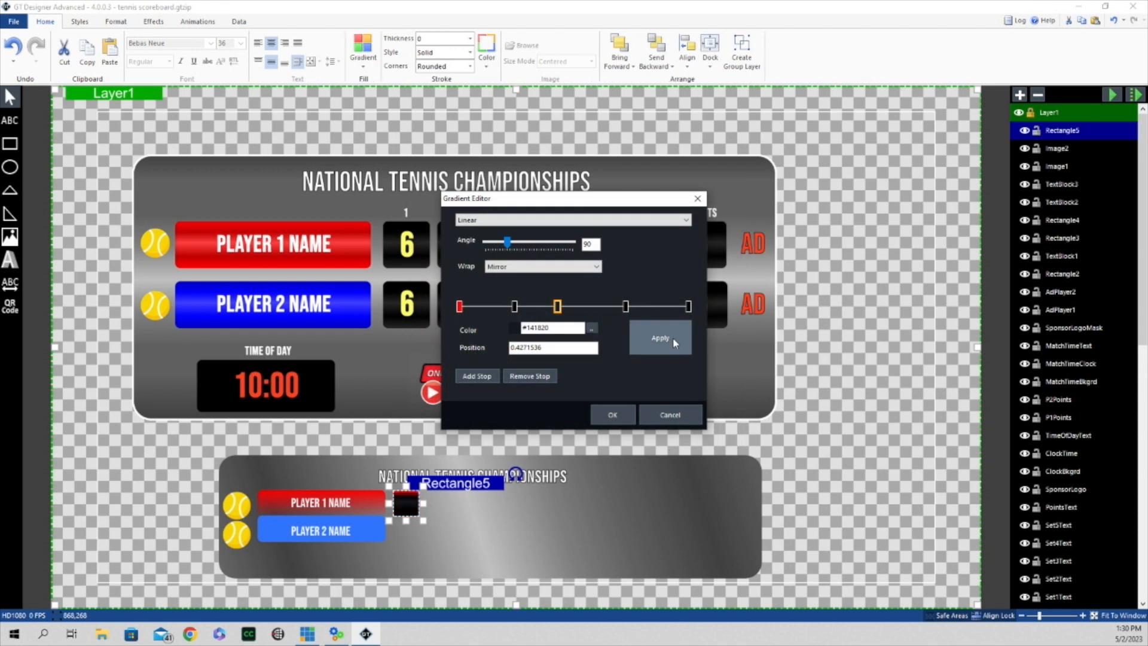
Step: Set the gradient's starting stop at position 0 to black, apply the gradient to the square and accept it
click(460, 307)
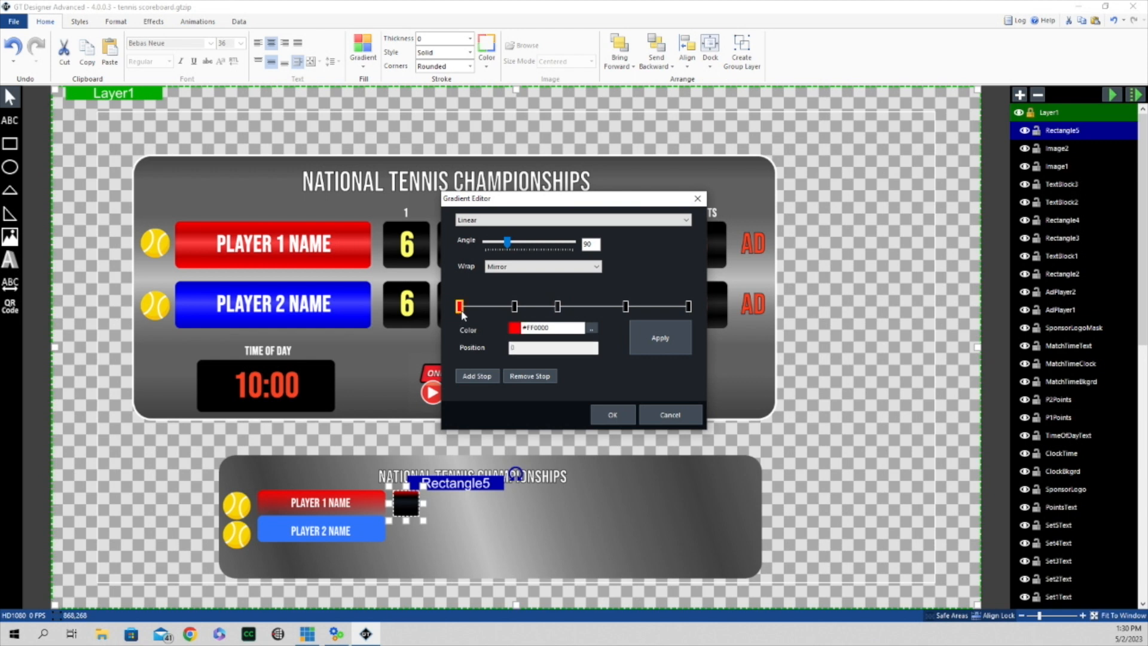
click(591, 328)
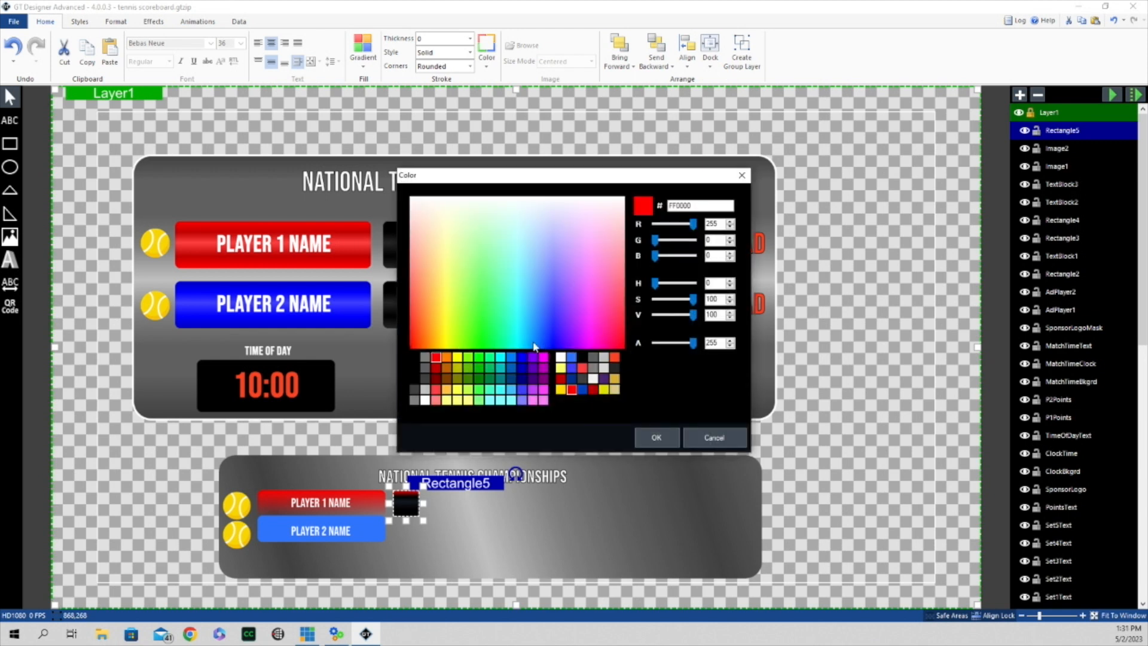
click(413, 360)
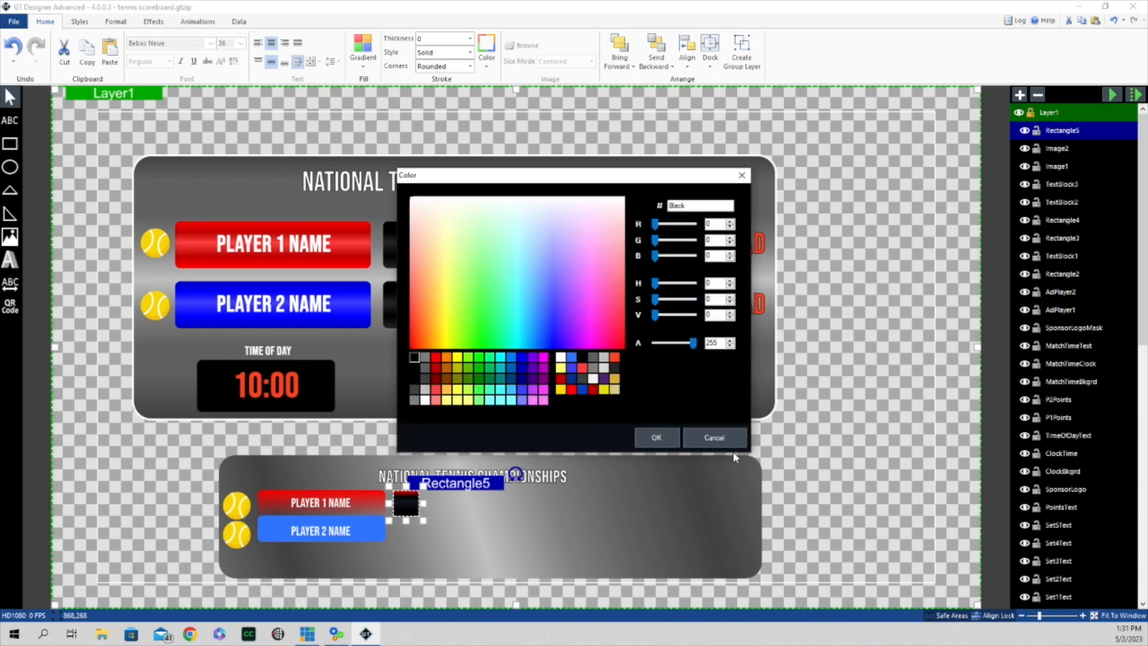
click(657, 438)
click(673, 331)
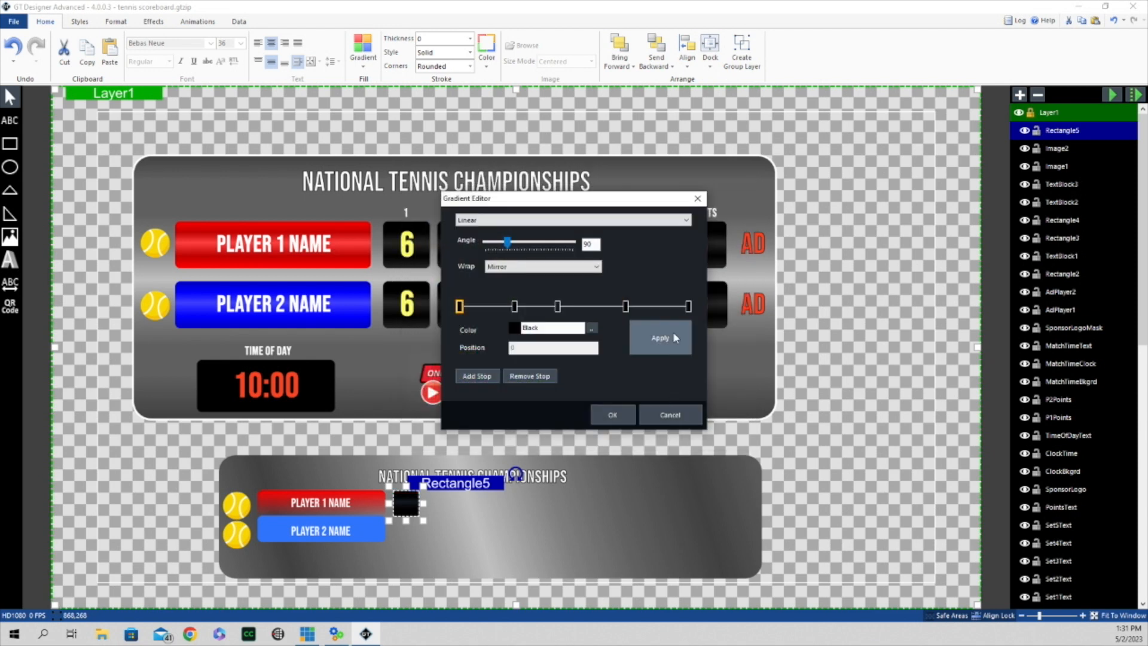
click(615, 412)
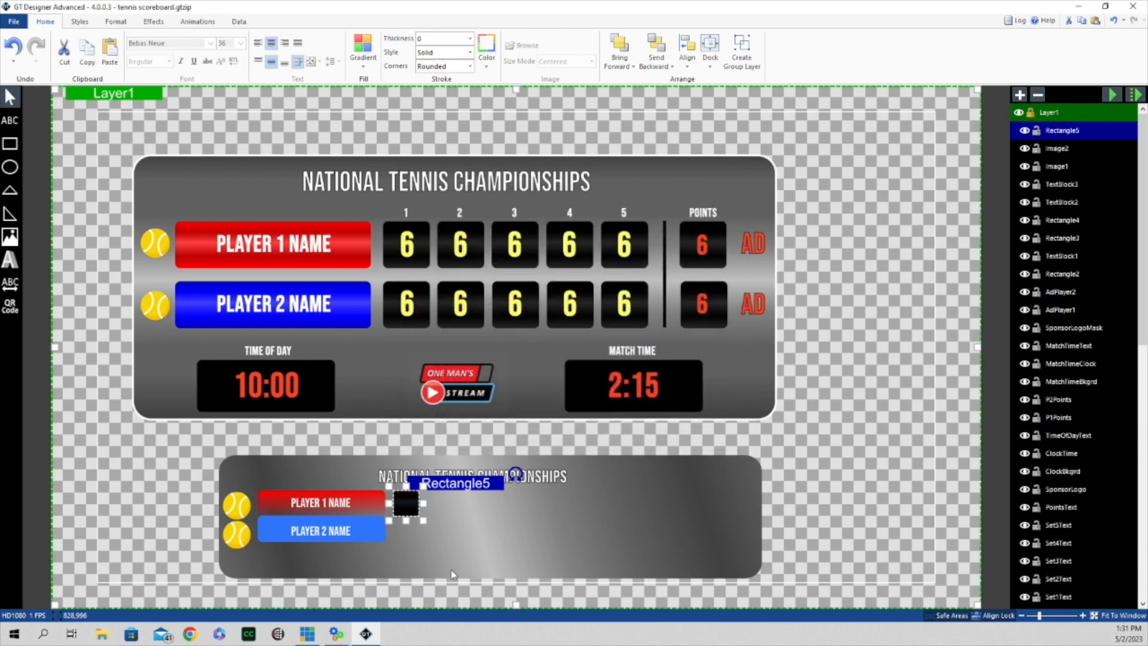
Step: Duplicate the black gradient box beside the Player 1 bar and shift the copy right, leaving a small gap, as the second set box
right_click(459, 486)
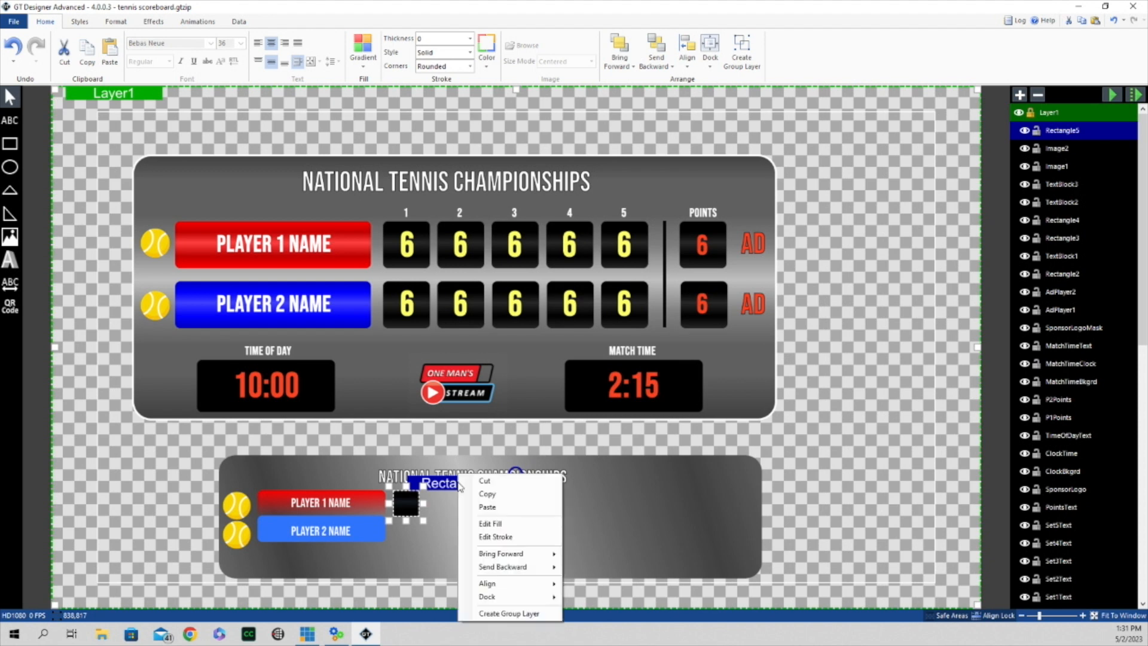
click(498, 494)
right_click(475, 486)
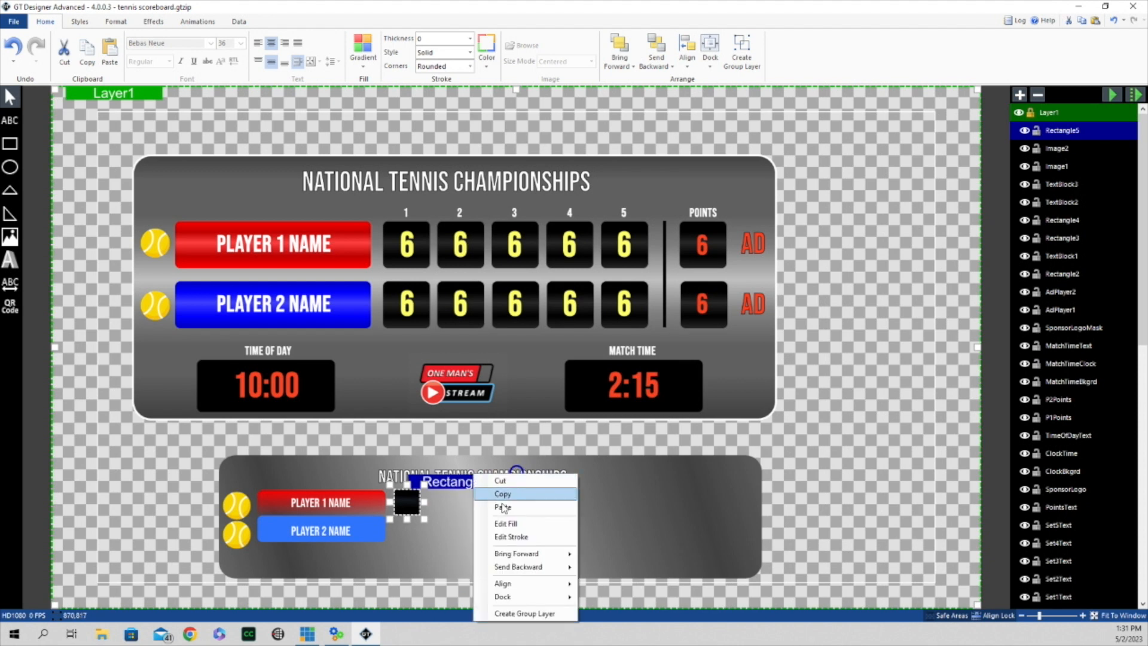
click(502, 507)
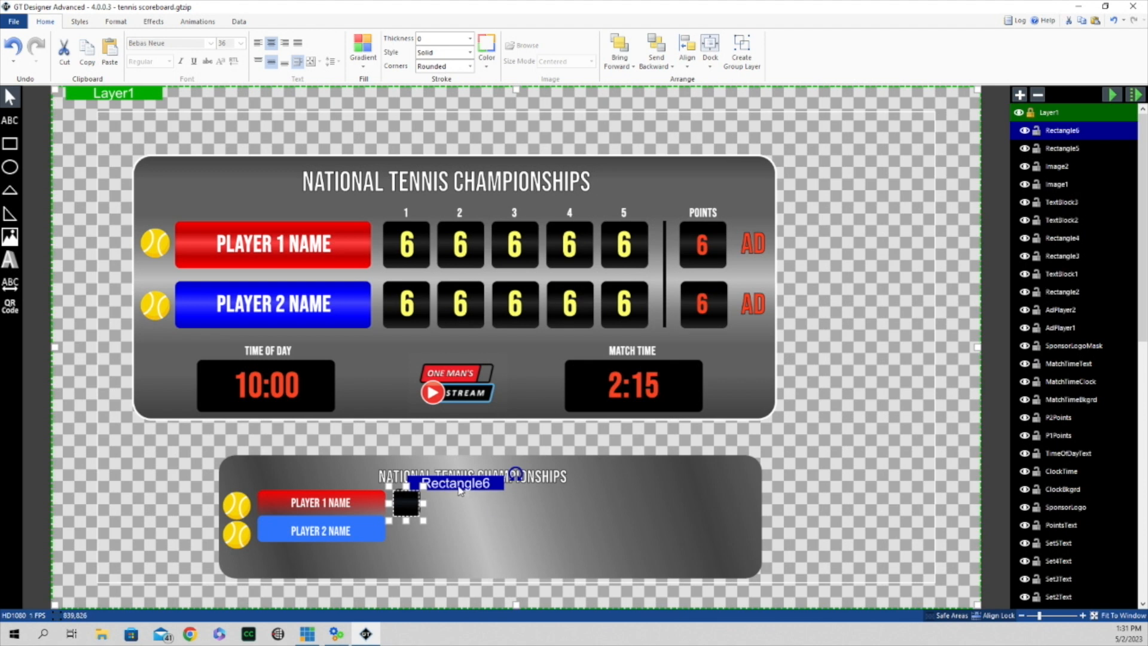
key(Right)
key(Right)
key(Right)
key(Right)
key(Right)
key(Right)
key(Right)
key(Right)
key(Right)
key(Right)
key(Right)
key(Right)
key(Right)
key(Right)
key(Right)
key(Right)
key(Right)
key(Right)
key(Right)
key(Right)
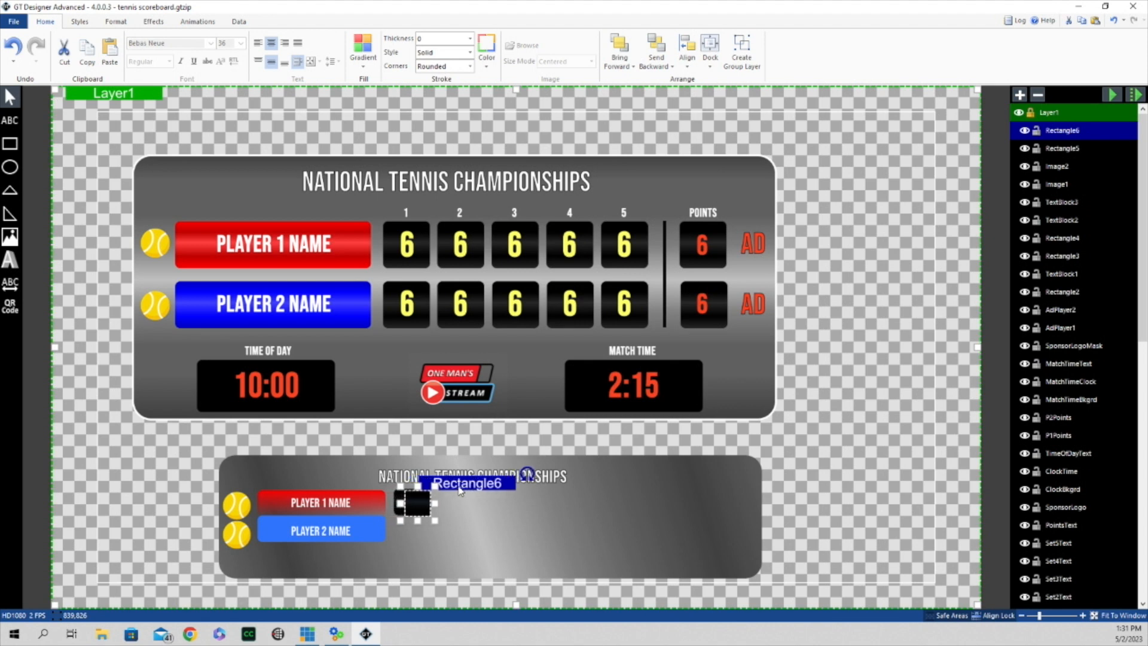
key(Right)
key(Right)
key(Right)
key(Right)
key(Right)
key(Right)
key(Right)
key(Right)
key(Right)
key(Right)
key(Right)
key(Right)
key(Right)
key(Right)
key(Right)
key(Right)
key(Right)
key(Right)
key(Right)
key(Right)
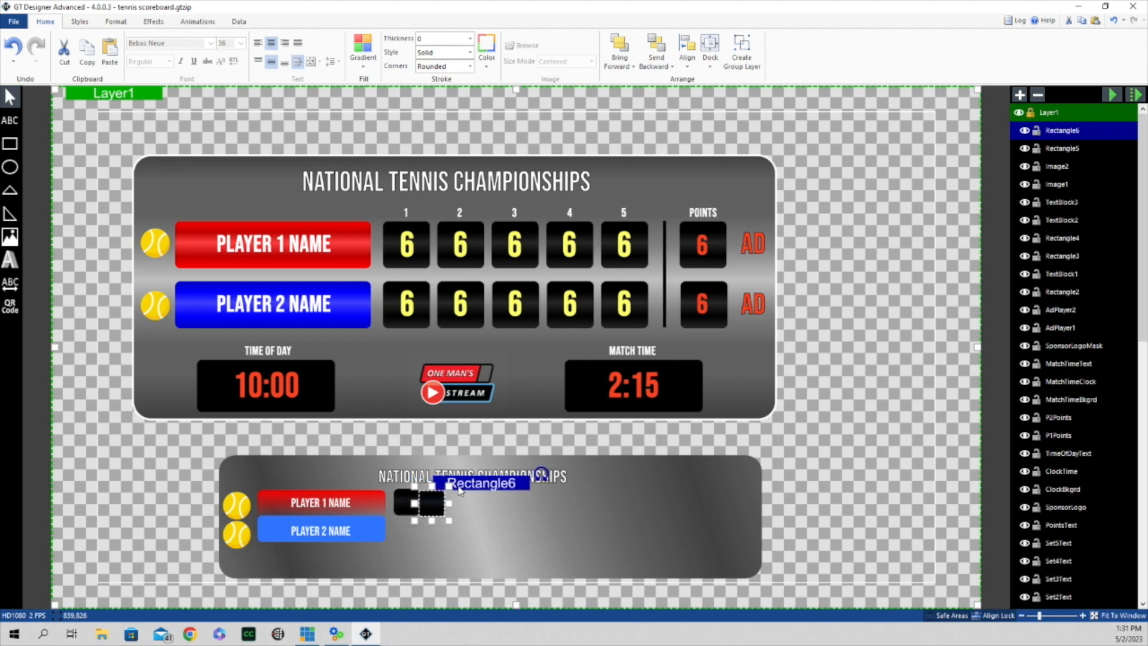
key(Right)
key(Right)
key(Right)
key(Right)
key(Right)
key(Right)
key(Right)
key(Right)
key(Right)
key(Right)
key(Right)
key(Right)
key(Right)
key(Right)
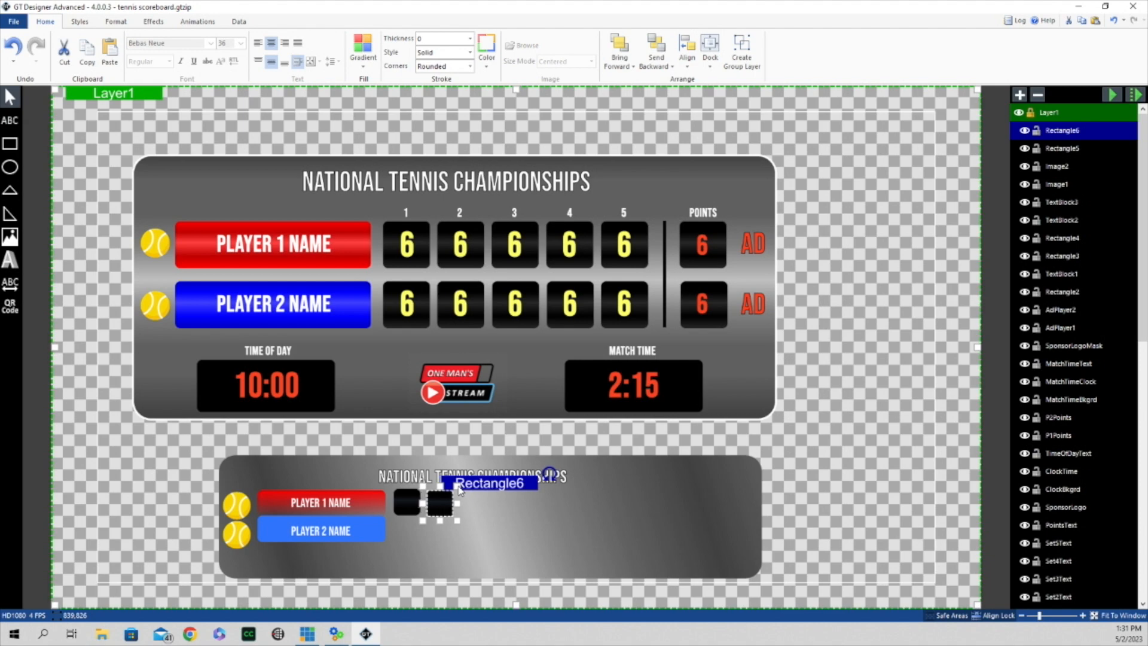
key(Right)
key(Right)
key(Right)
key(Right)
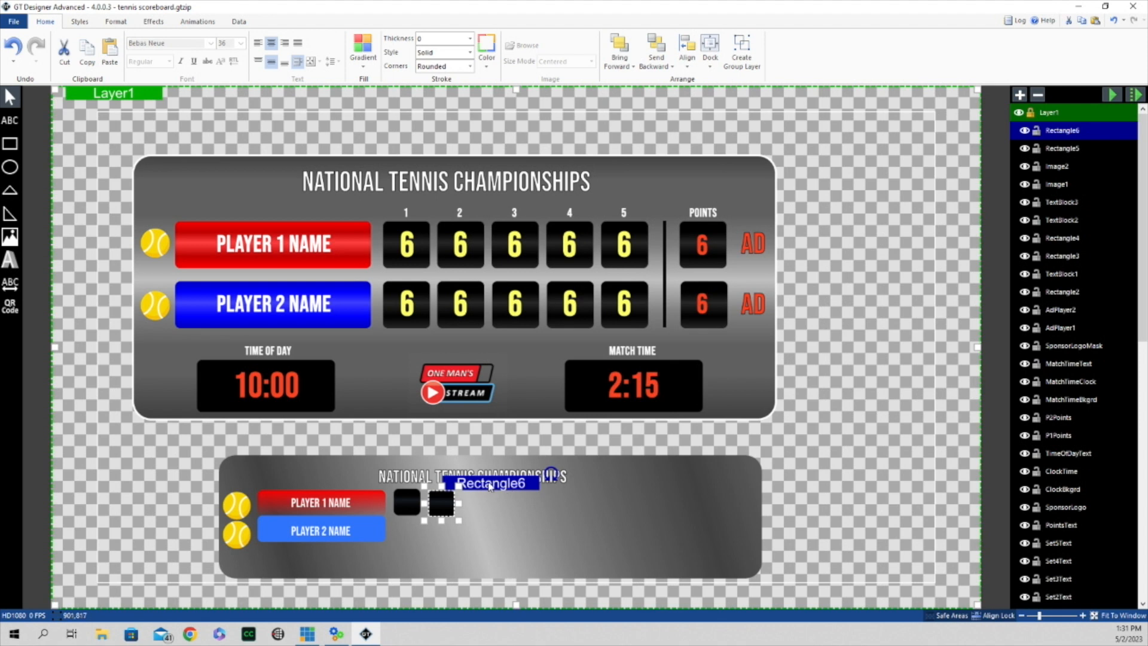
Step: Duplicate the second score box and shift the copy right with the same gap as the third set box
right_click(489, 486)
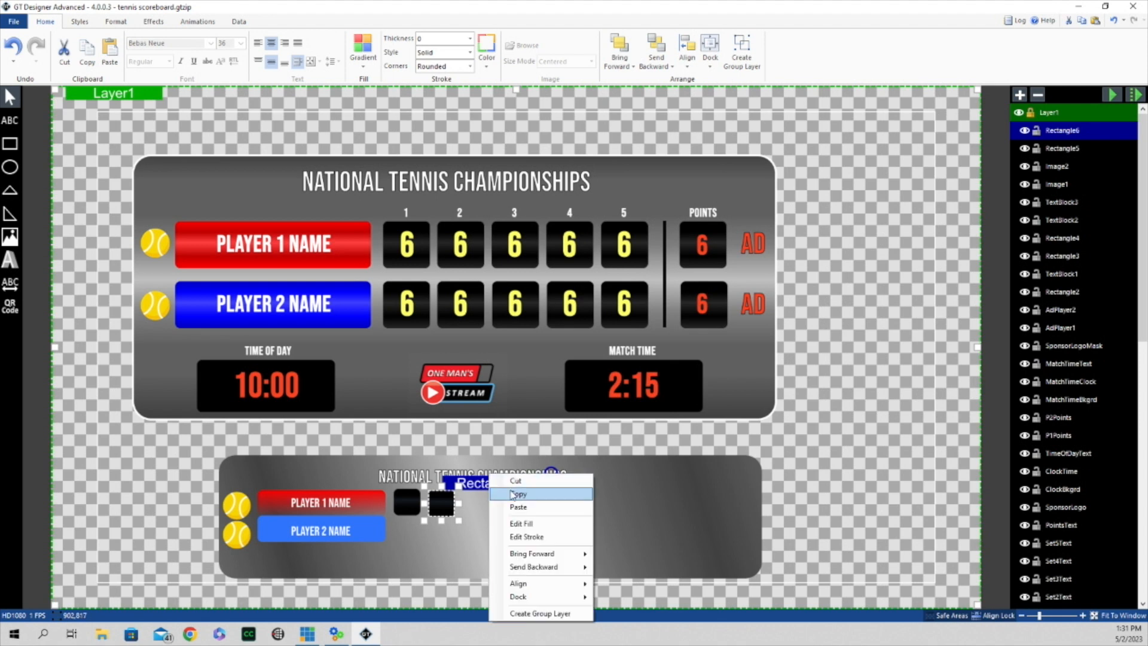
click(509, 491)
right_click(507, 490)
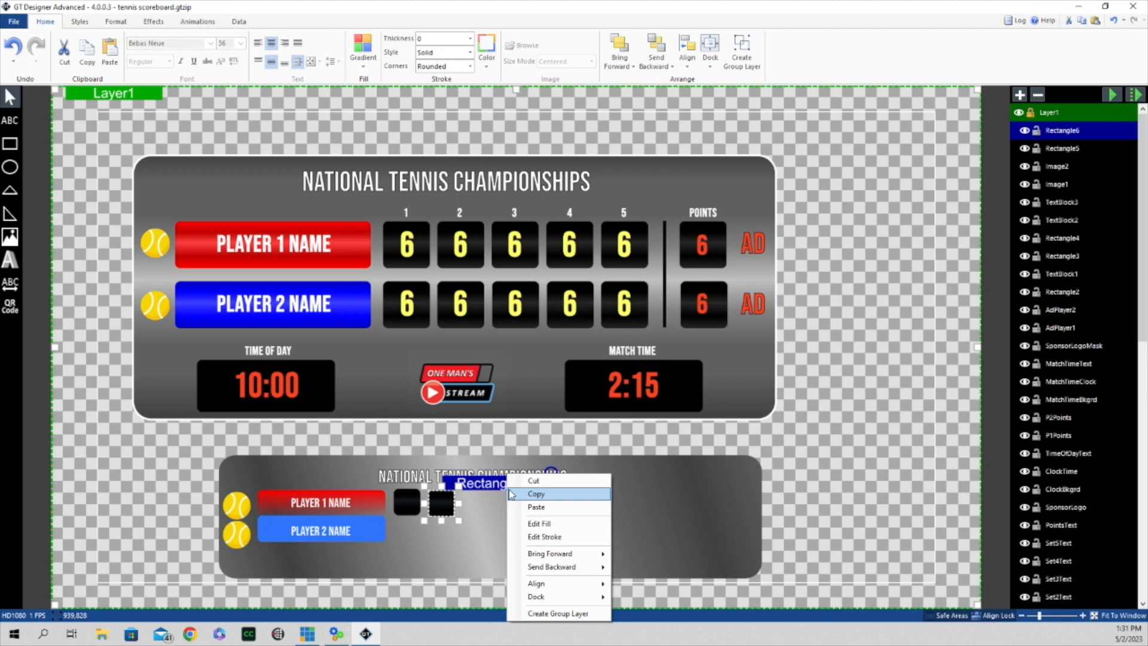
click(543, 505)
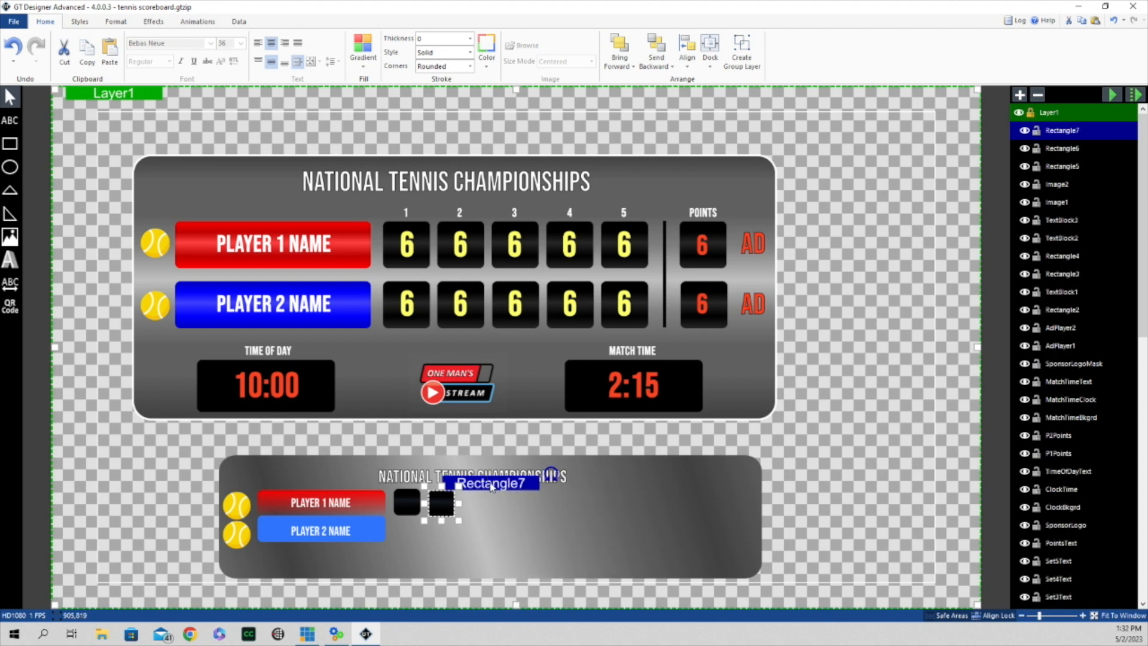
key(Right)
key(Right)
key(Right)
key(Right)
key(Right)
key(Right)
key(Right)
key(Right)
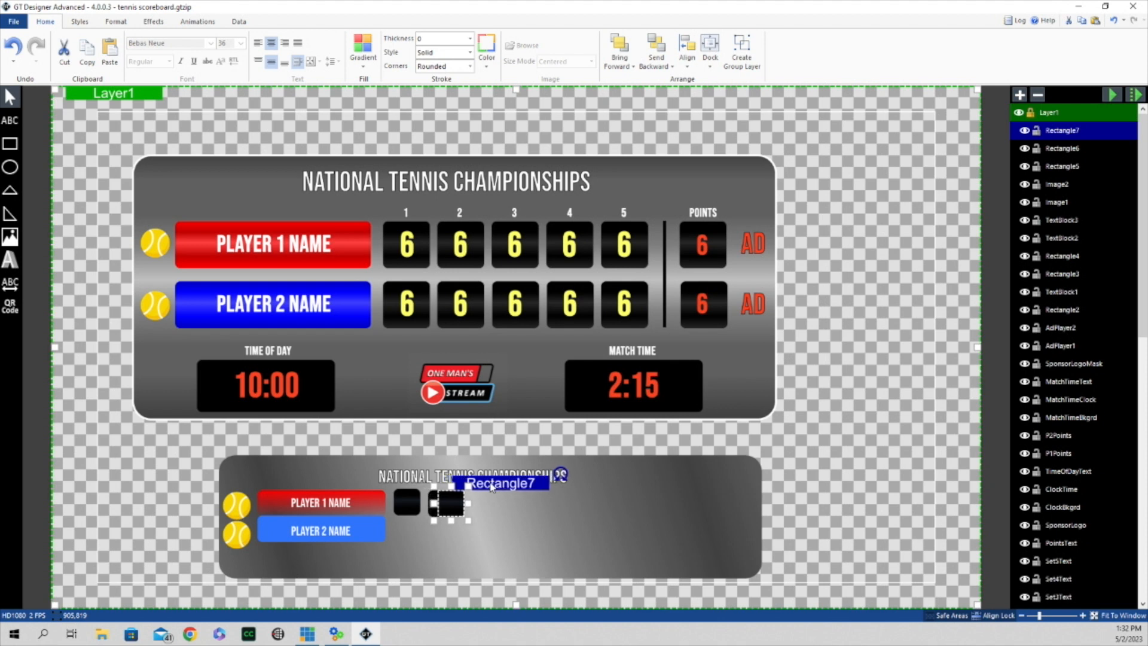
key(Right)
key(Right)
key(Right)
key(Right)
key(Right)
key(Right)
key(Right)
key(Right)
key(Right)
key(Right)
key(Right)
key(Right)
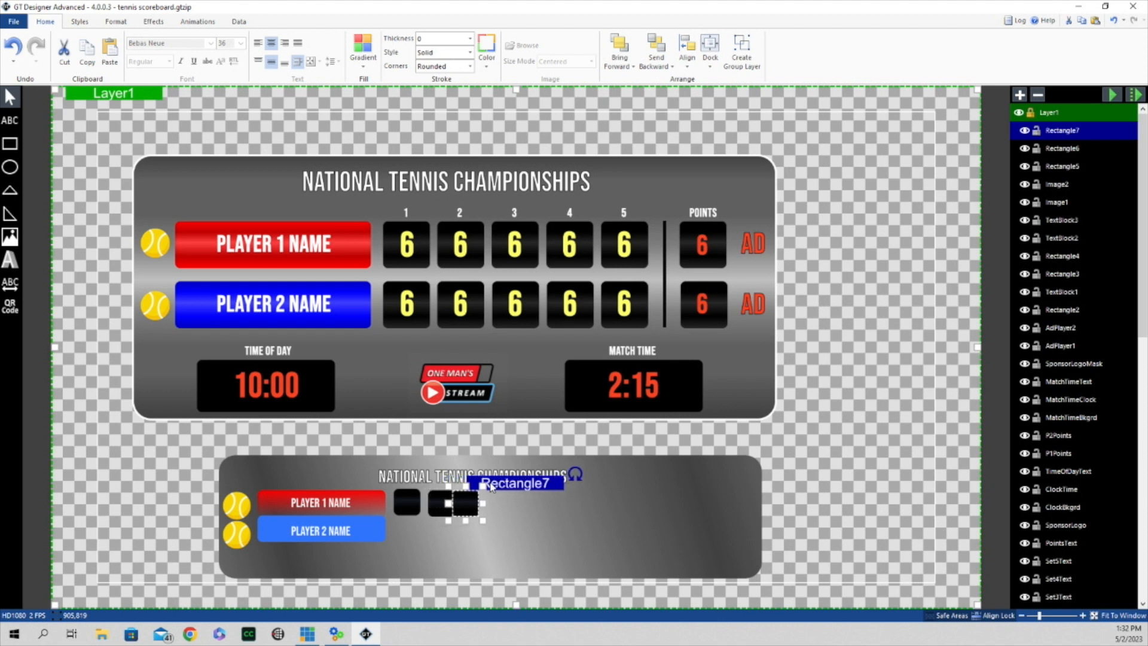
key(Right)
key(Right)
key(Right)
key(Right)
key(Right)
key(Right)
key(Right)
key(Right)
key(Right)
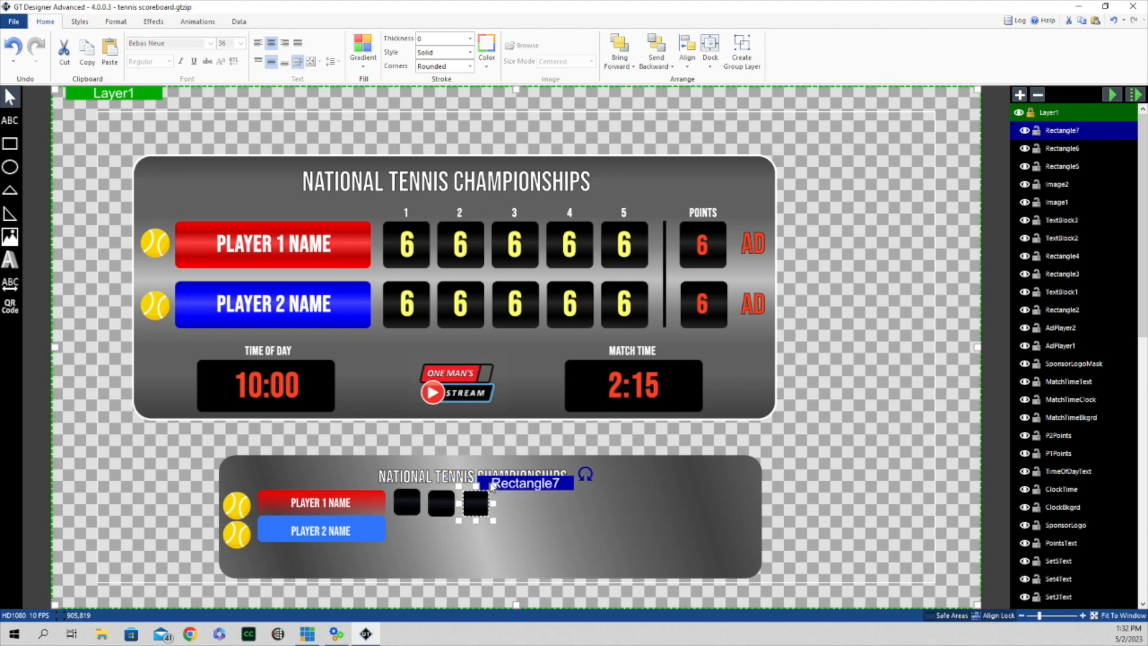
Step: Duplicate the third score box and shift the copy right with the same gap as the fourth set box
right_click(537, 489)
click(567, 499)
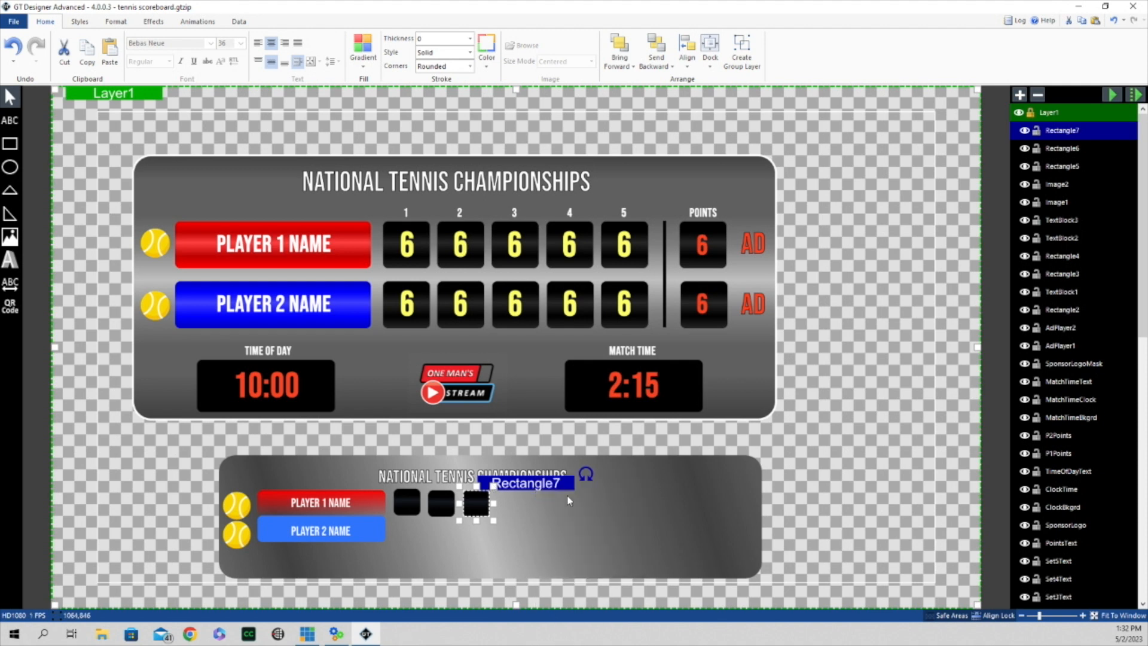
right_click(553, 489)
click(584, 508)
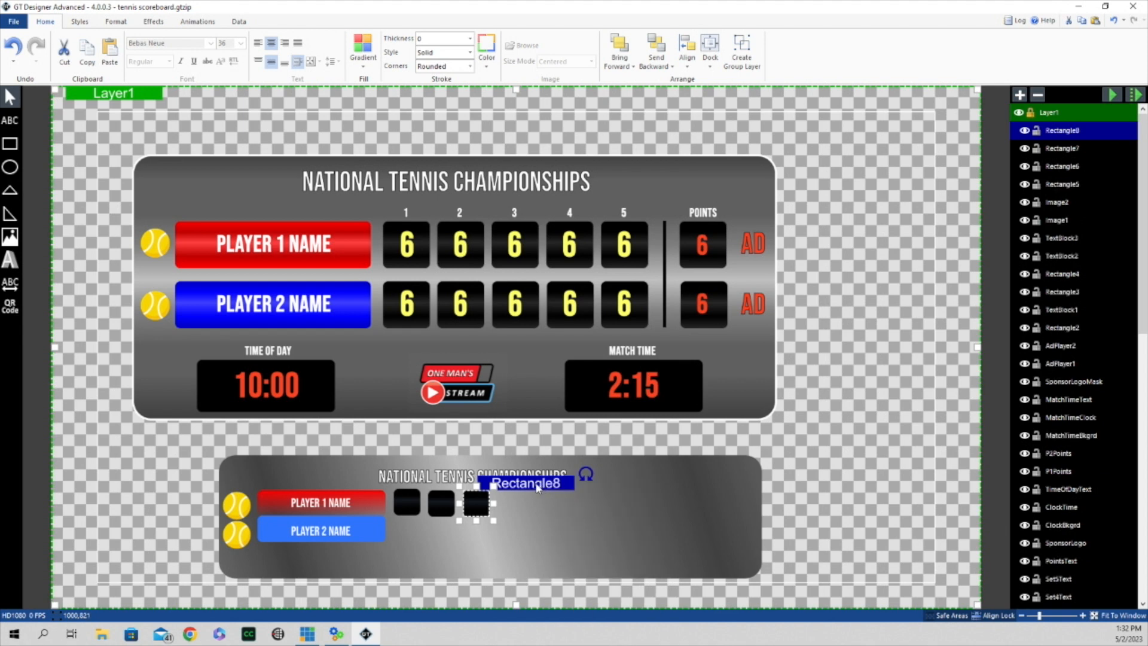
key(Right)
key(Right)
key(Right)
key(Right)
key(Right)
key(Right)
key(Right)
key(Right)
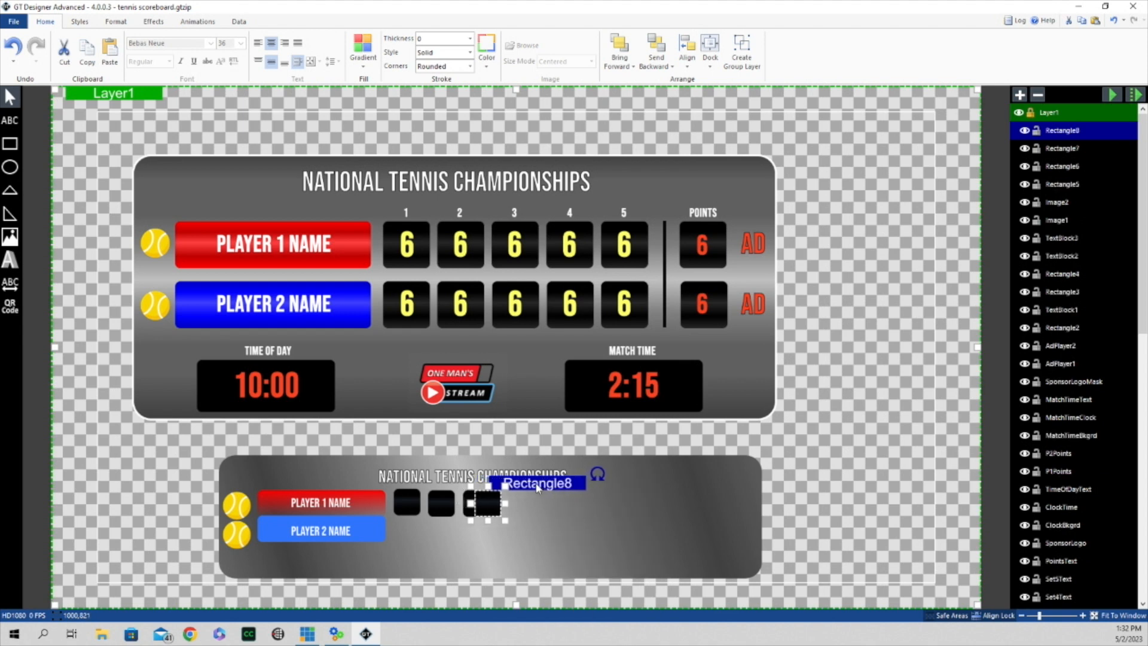
key(Right)
key(Right)
key(Right)
key(Right)
key(Right)
key(Right)
key(Right)
key(Right)
key(Right)
key(Right)
key(Right)
key(Right)
key(Right)
key(Right)
key(Right)
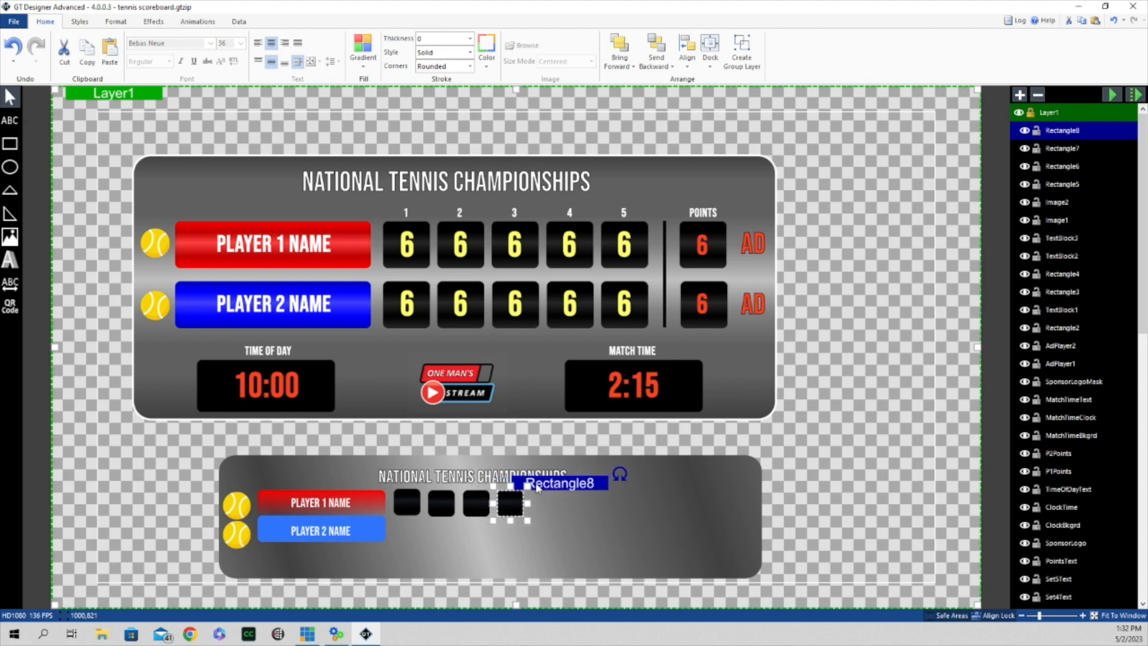
Step: Duplicate the fourth score box and shift the copy right with the same gap as the fifth set box
right_click(559, 475)
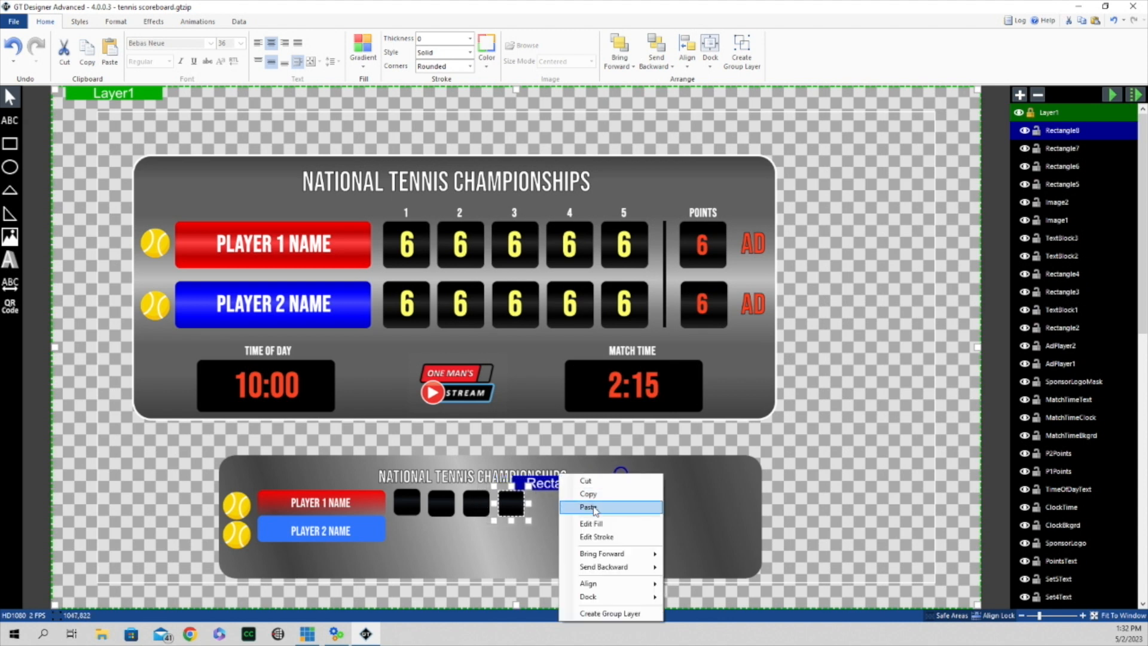
click(572, 491)
right_click(571, 485)
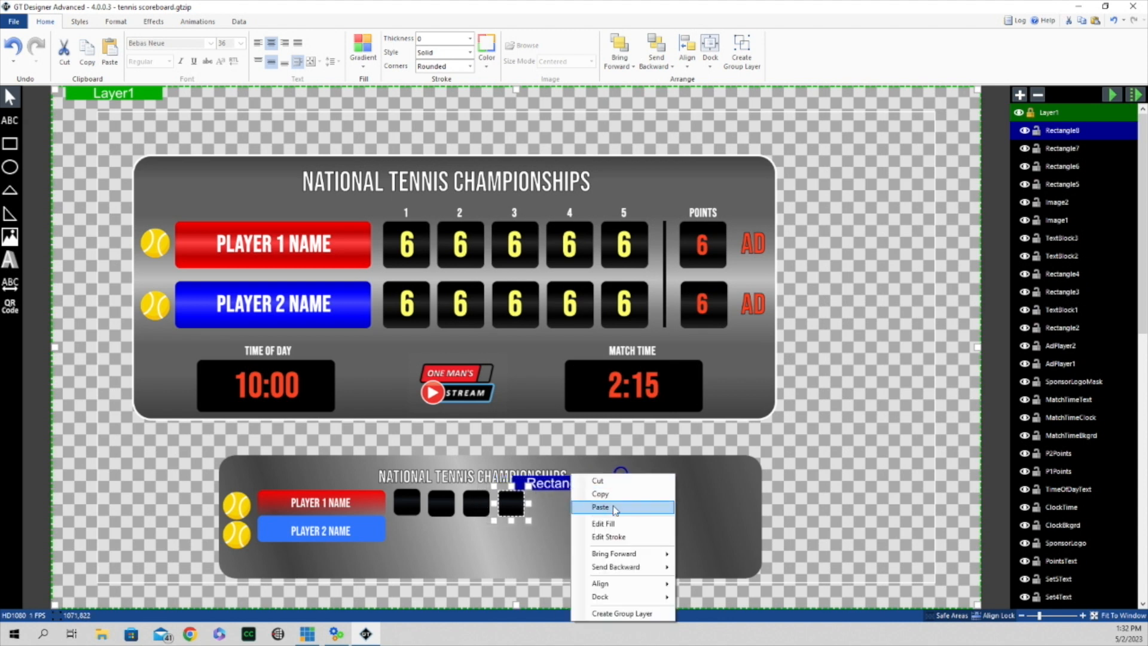
click(613, 508)
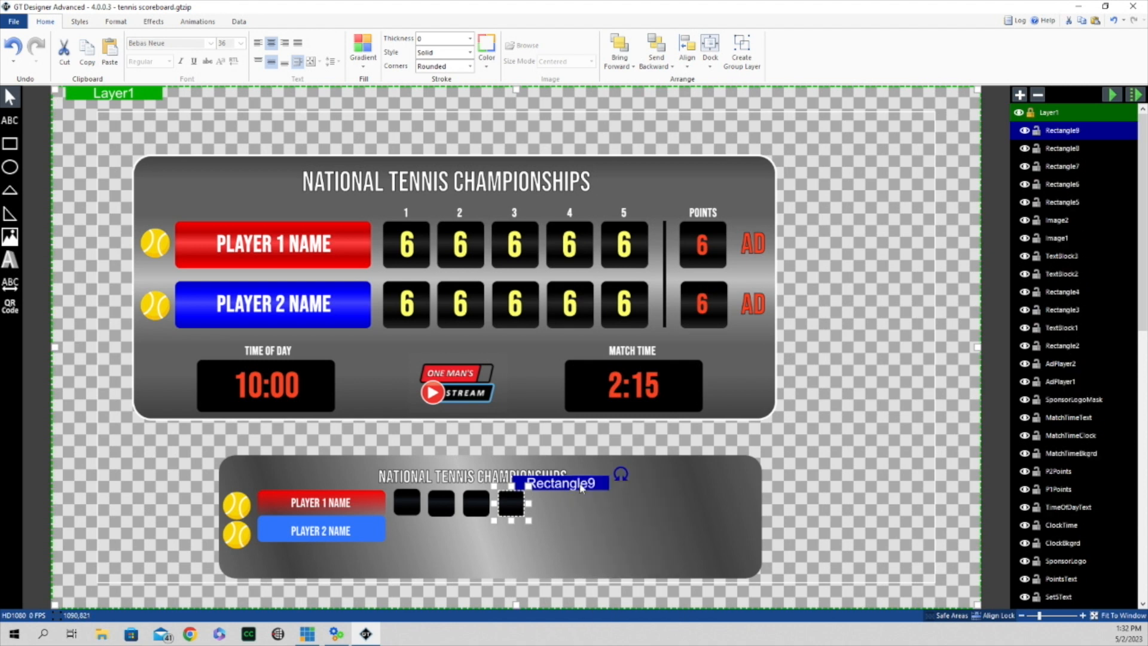
key(Right)
key(Right)
key(Right)
key(Right)
key(Right)
key(Right)
key(Right)
key(Right)
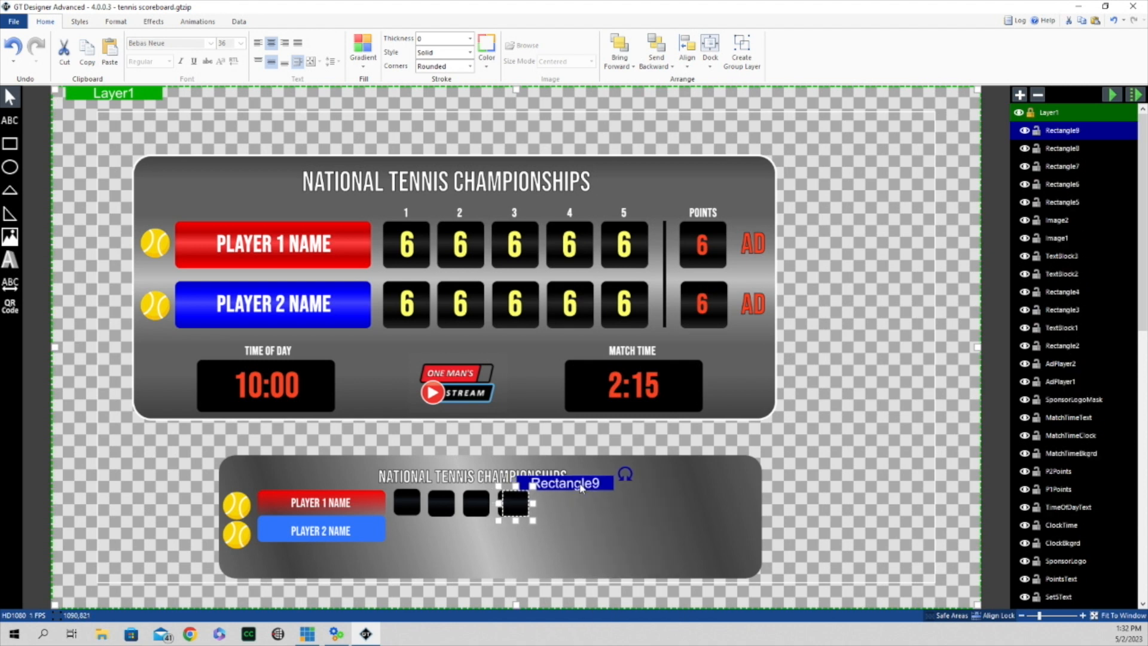
key(Right)
key(Right)
key(Right)
key(Right)
key(Right)
key(Right)
key(Right)
key(Right)
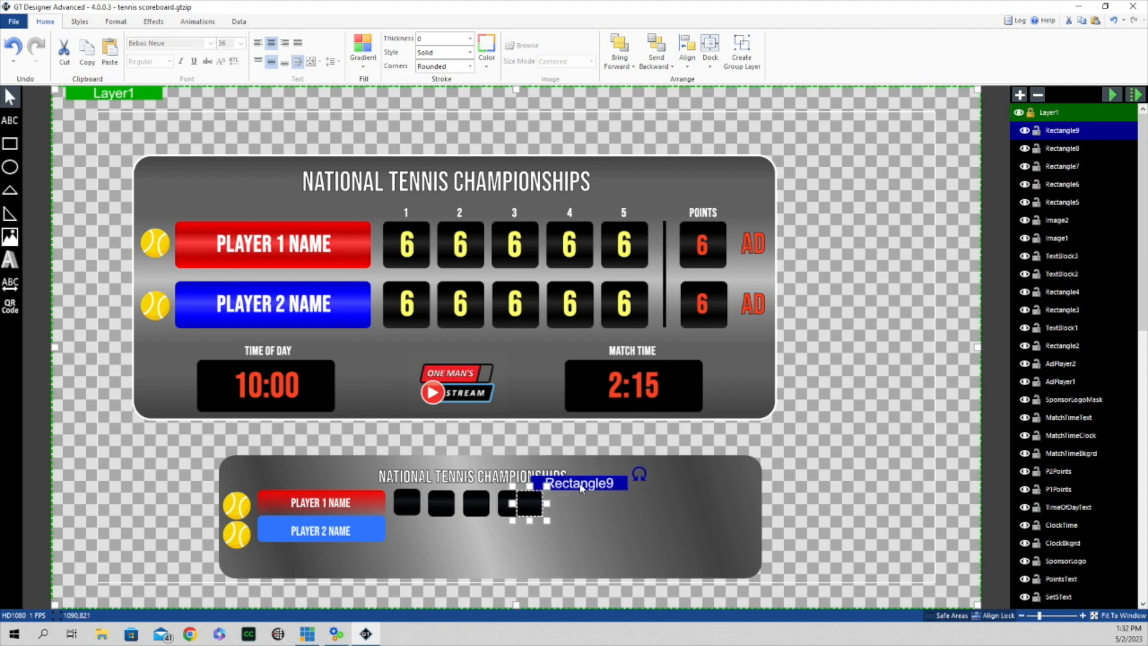
key(Right)
key(Right)
key(Right)
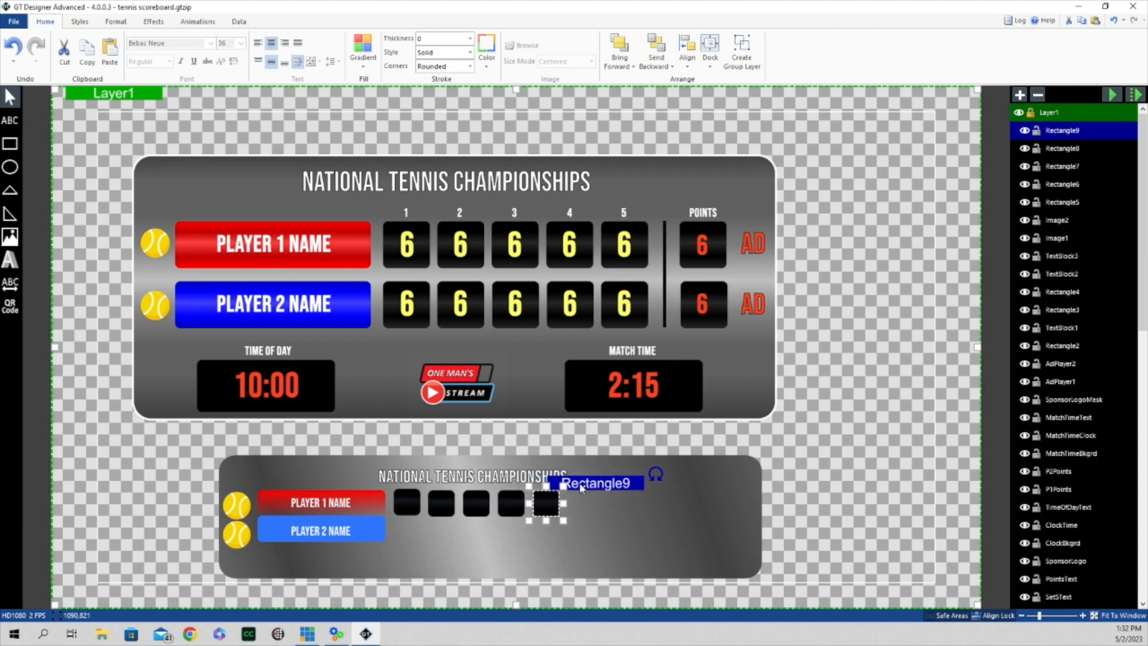
Step: Duplicate the first black score box of the Player 1 row and shift the copy straight down beside the Player 2 bar
click(410, 511)
right_click(453, 484)
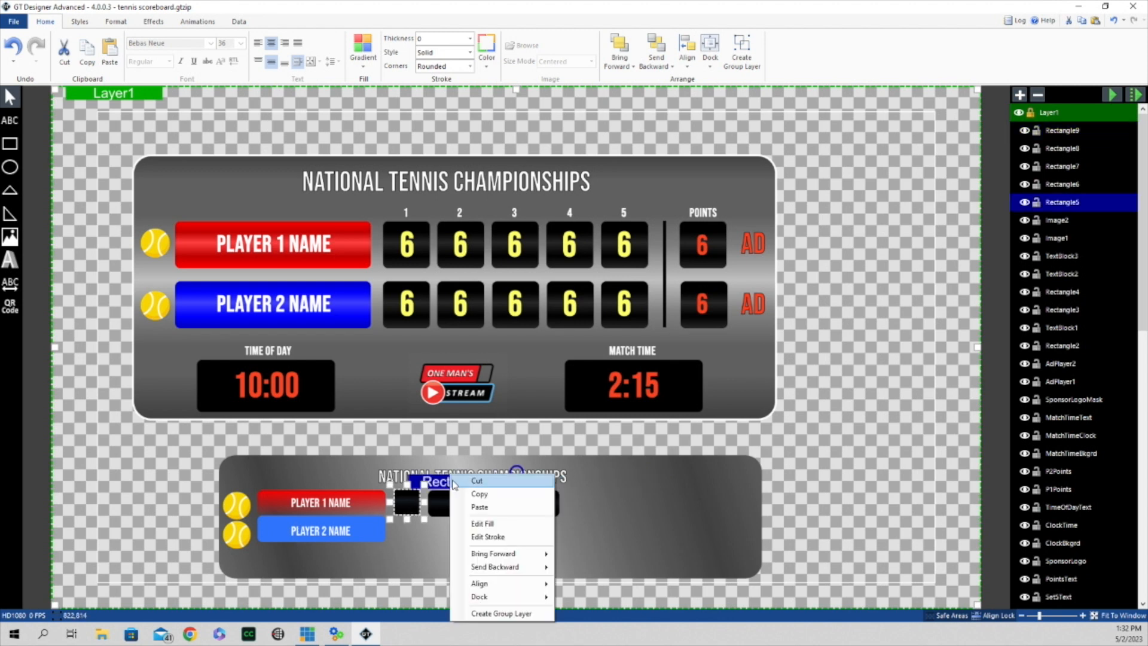
click(512, 497)
right_click(452, 484)
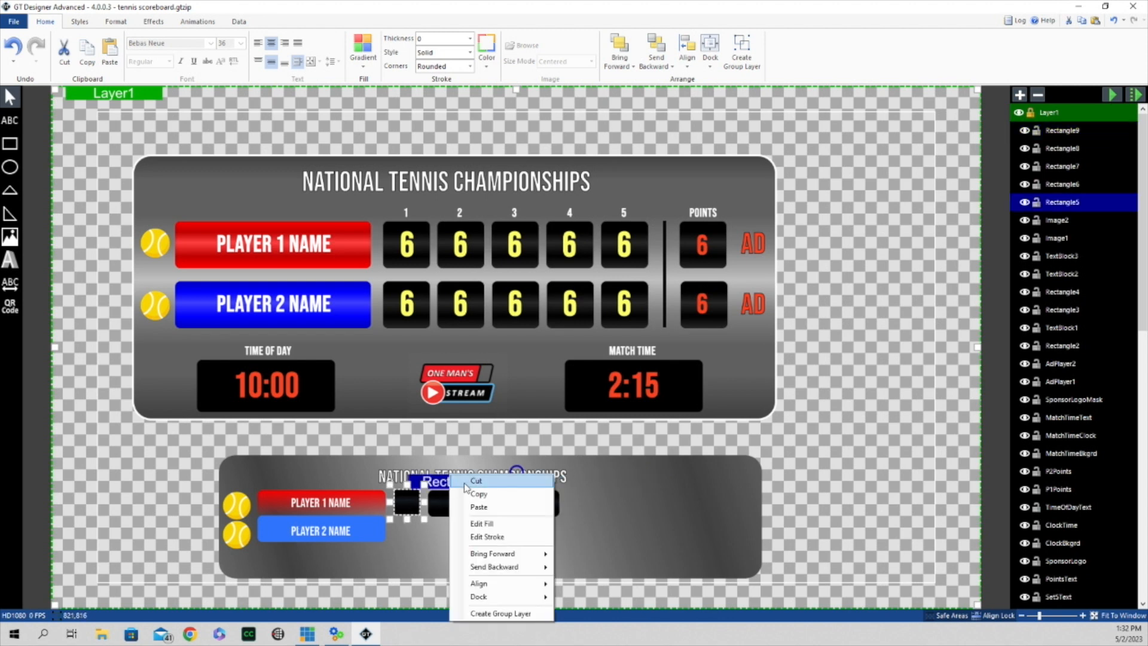
click(479, 507)
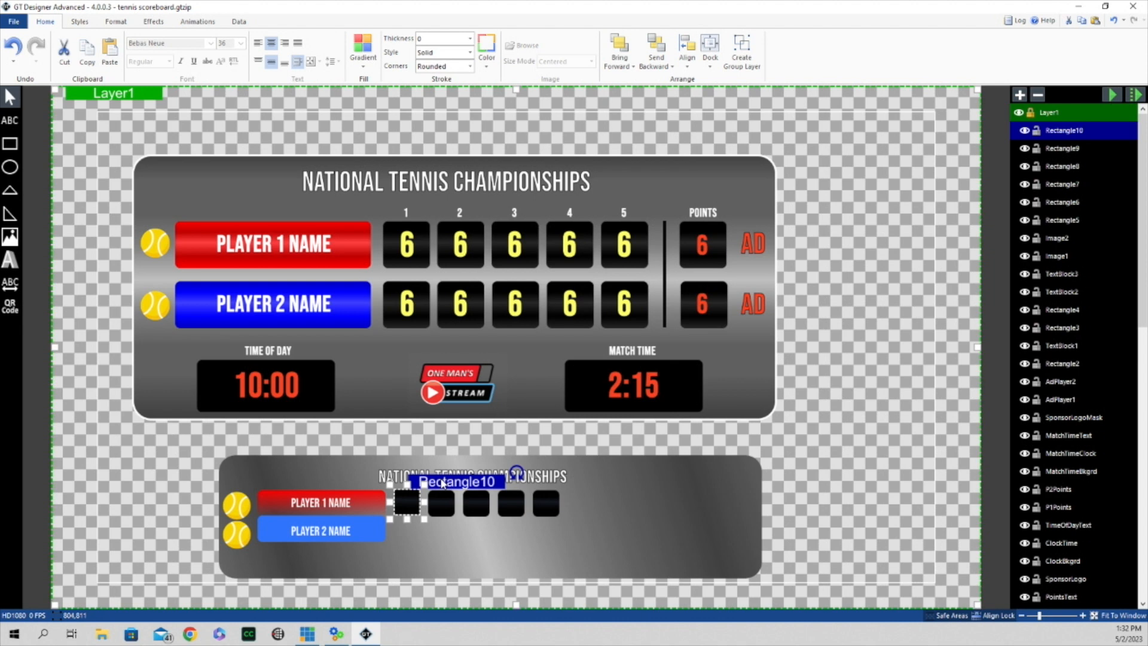
key(Down)
key(Down)
key(Down)
key(Down)
key(Down)
key(Down)
key(Down)
key(Down)
key(Down)
key(Down)
key(Down)
key(Down)
key(Down)
key(Down)
key(Down)
key(Down)
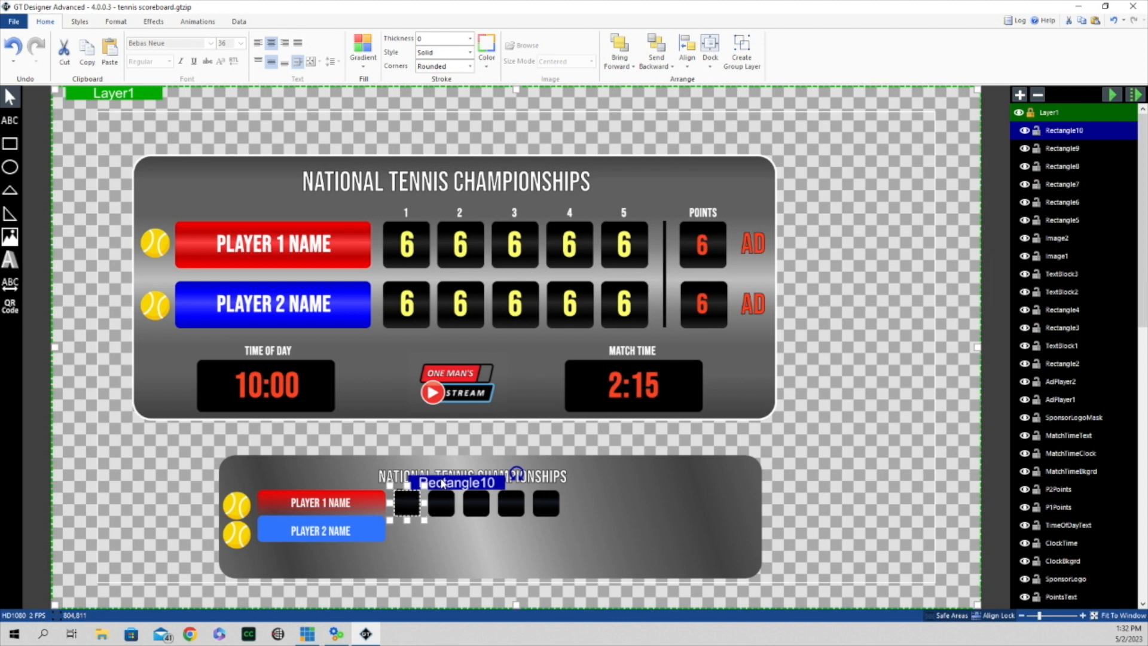
key(Down)
key(Down)
key(Down)
key(Down)
key(Down)
key(Down)
key(Down)
key(Down)
key(Down)
key(Down)
key(Down)
key(Down)
key(Down)
key(Down)
key(Down)
key(Down)
key(Down)
key(Down)
key(Down)
key(Down)
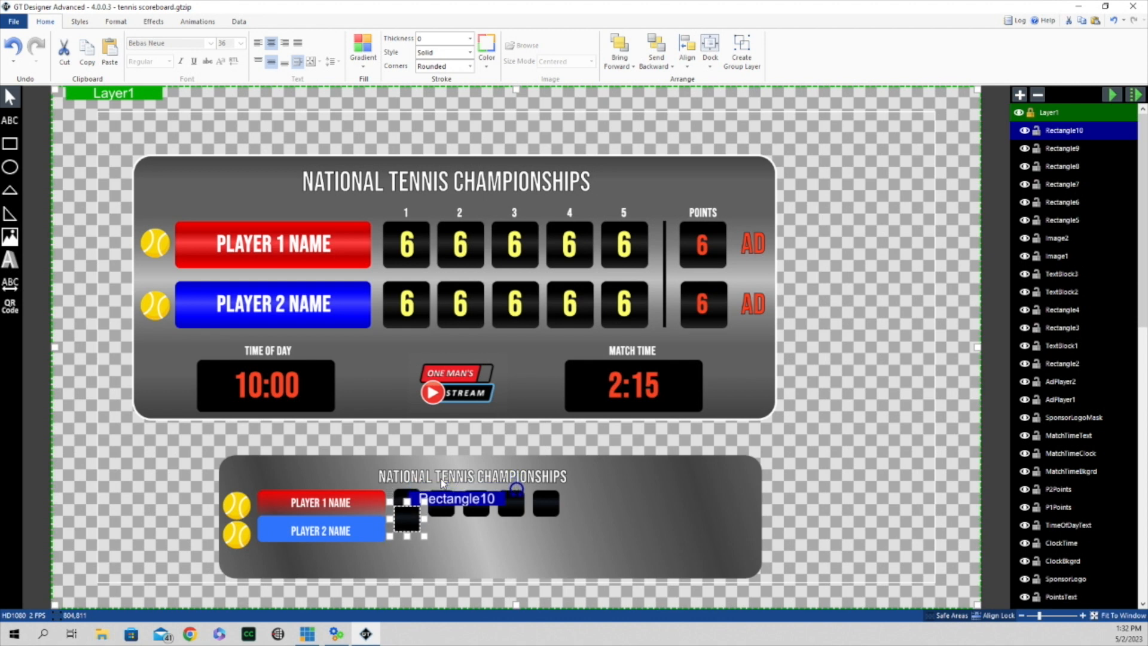
key(Down)
key(Down)
key(Down)
key(Down)
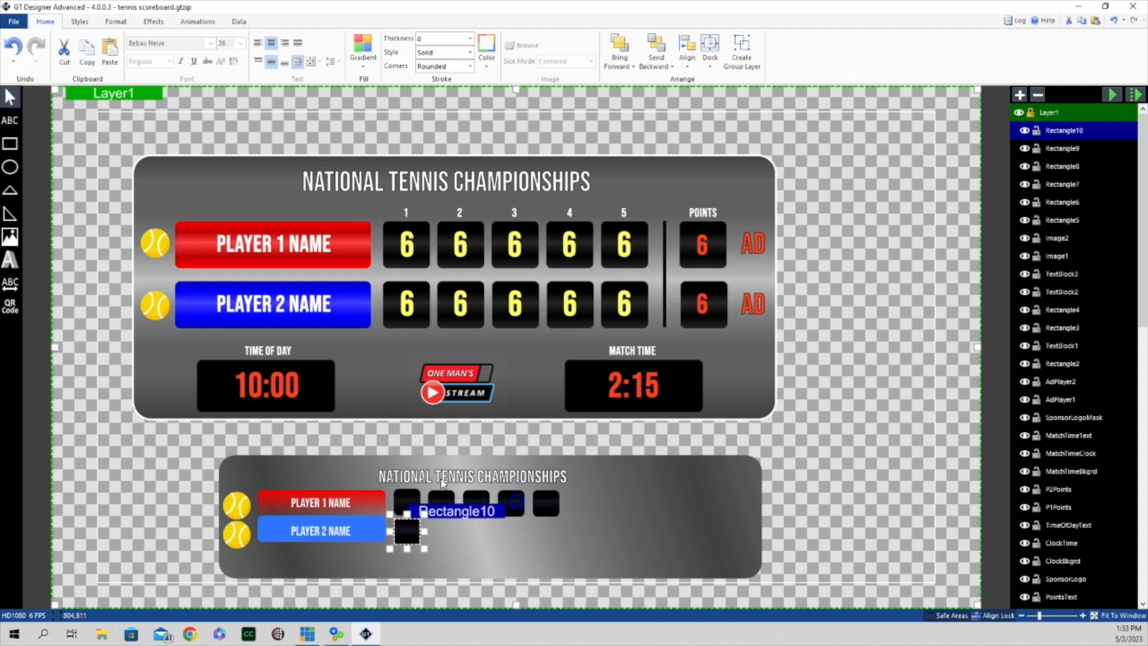
Step: Duplicate the Player 2 row's first score box and shift the copy right, beneath the second box of the Player 1 row
right_click(472, 513)
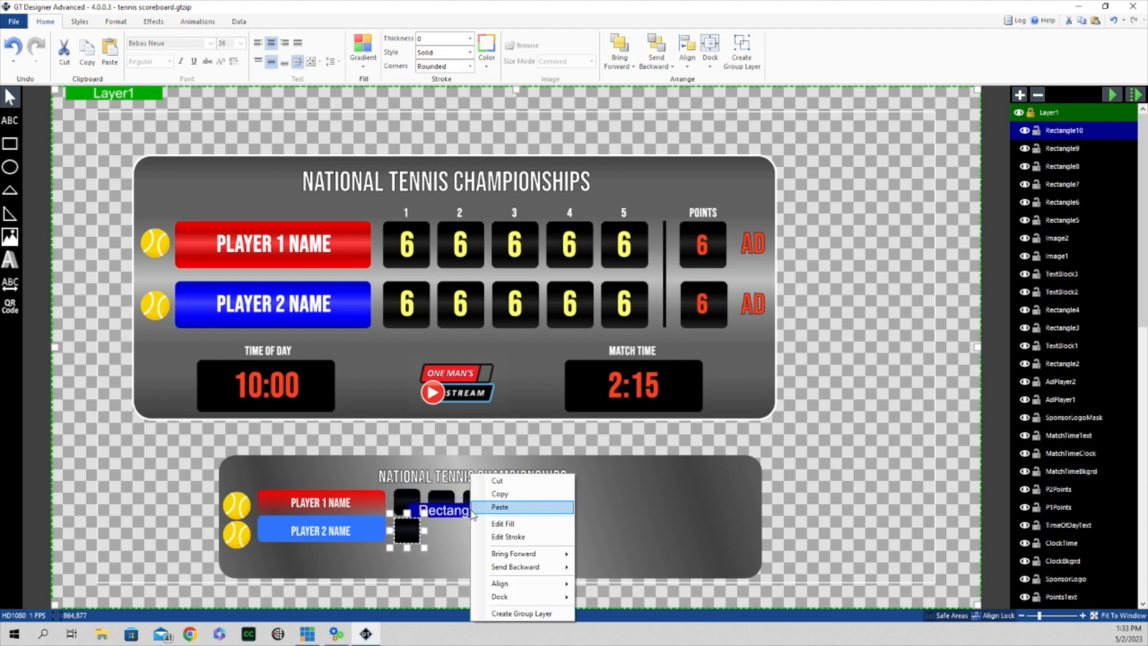
click(499, 494)
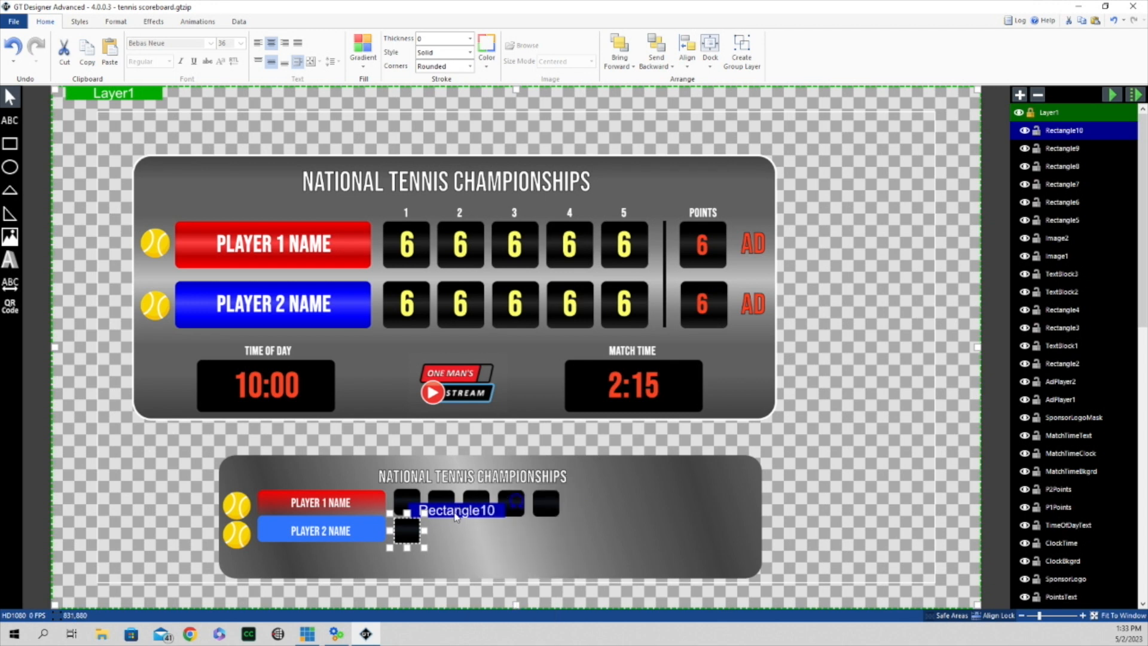
right_click(453, 512)
click(499, 508)
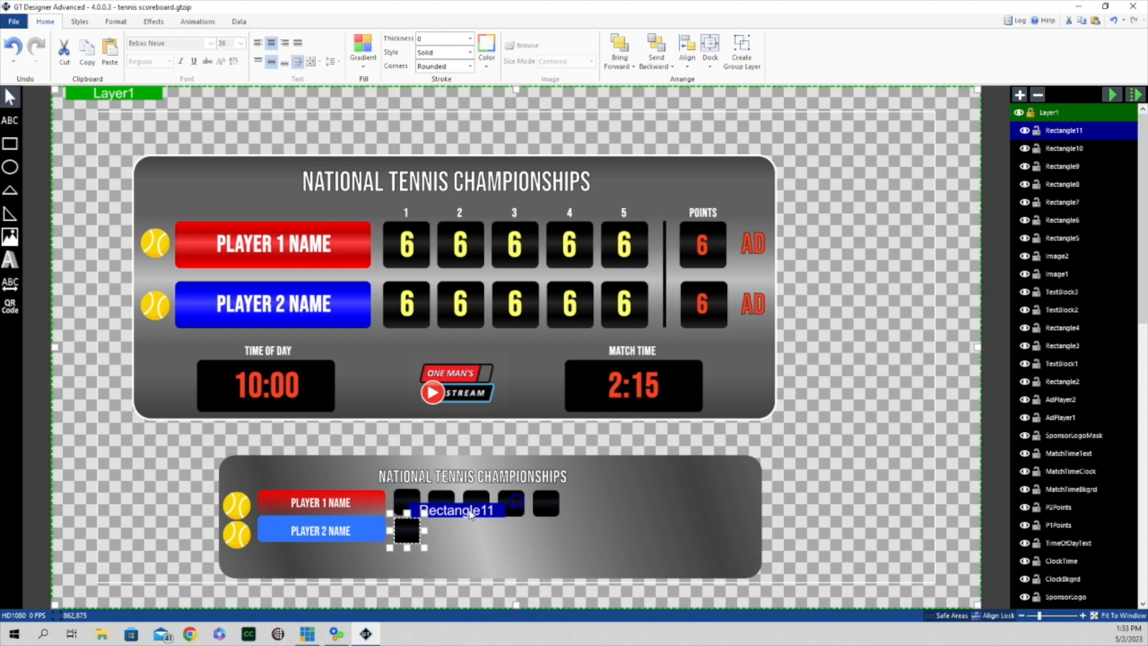
key(Right)
key(Right)
key(Right)
key(Right)
key(Right)
key(Right)
key(Right)
key(Right)
key(Right)
key(Right)
key(Right)
key(Right)
key(Right)
key(Right)
key(Right)
key(Right)
key(Right)
key(Right)
key(Right)
key(Right)
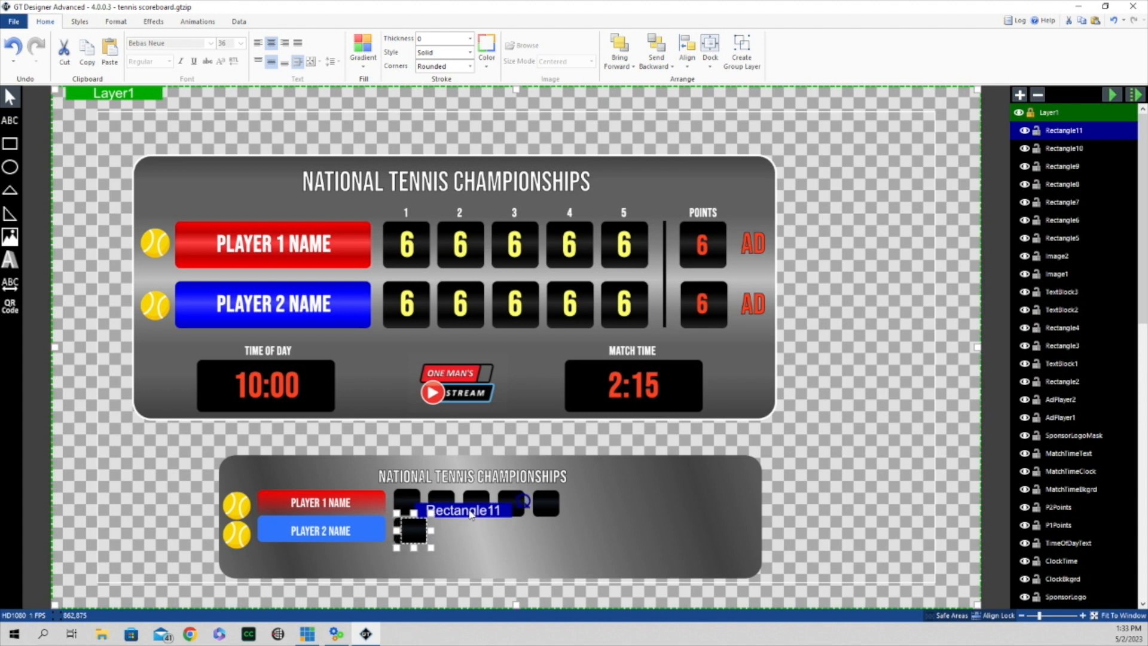
key(Right)
key(Right)
key(Right)
key(Right)
key(Right)
key(Right)
key(Right)
key(Right)
key(Right)
key(Right)
key(Right)
key(Right)
key(Right)
key(Right)
key(Right)
key(Right)
key(Right)
key(Right)
key(Right)
key(Right)
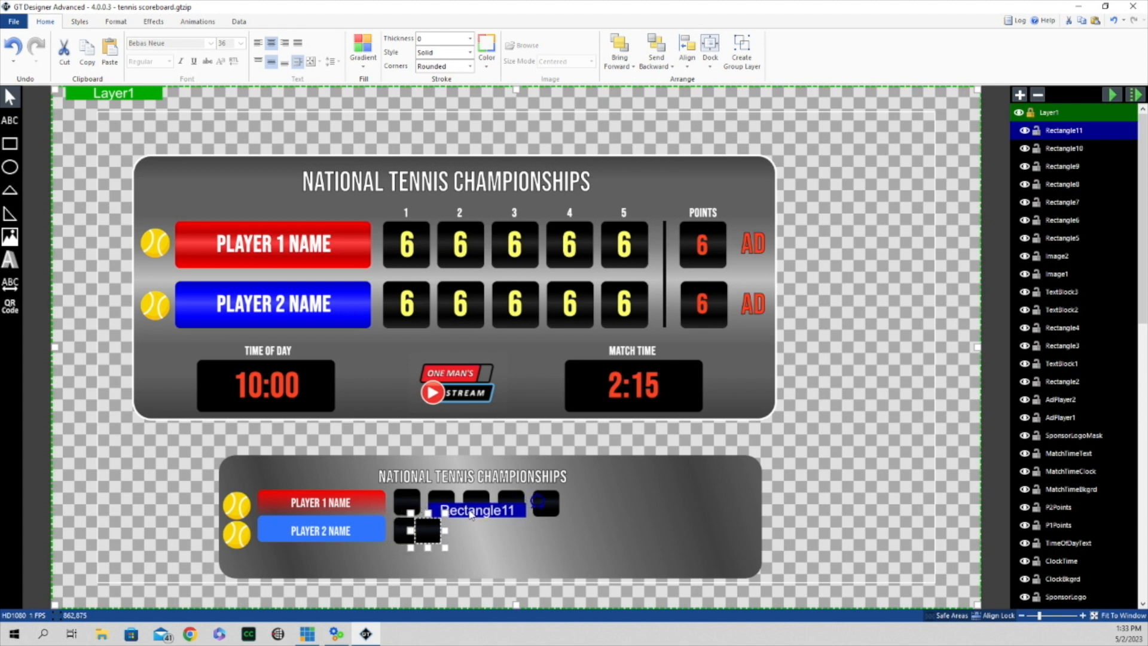
key(Right)
key(Right)
key(Right)
key(Right)
key(Right)
key(Right)
key(Right)
key(Right)
key(Right)
key(Right)
key(Right)
key(Right)
key(Right)
key(Right)
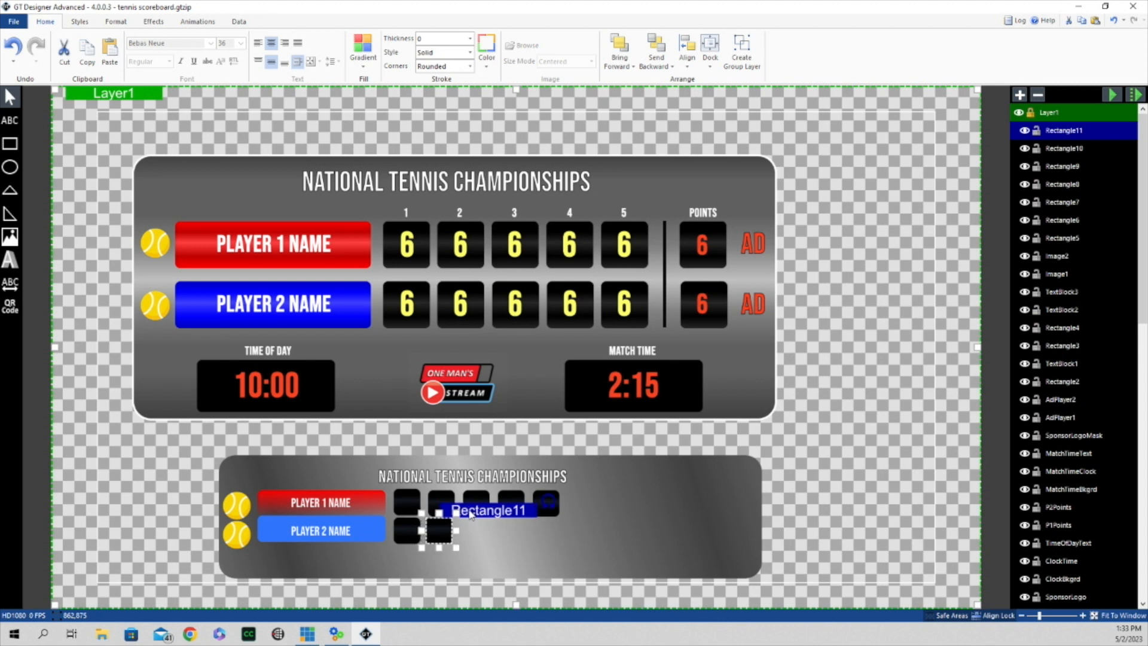
key(Right)
key(Right)
key(Right)
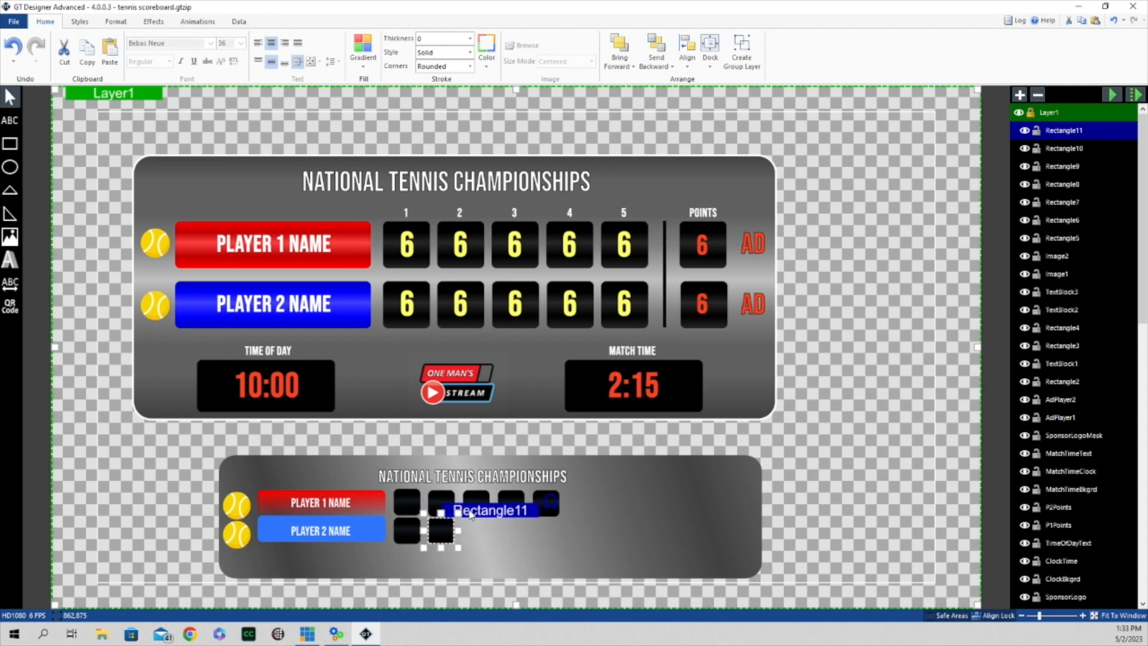
key(Right)
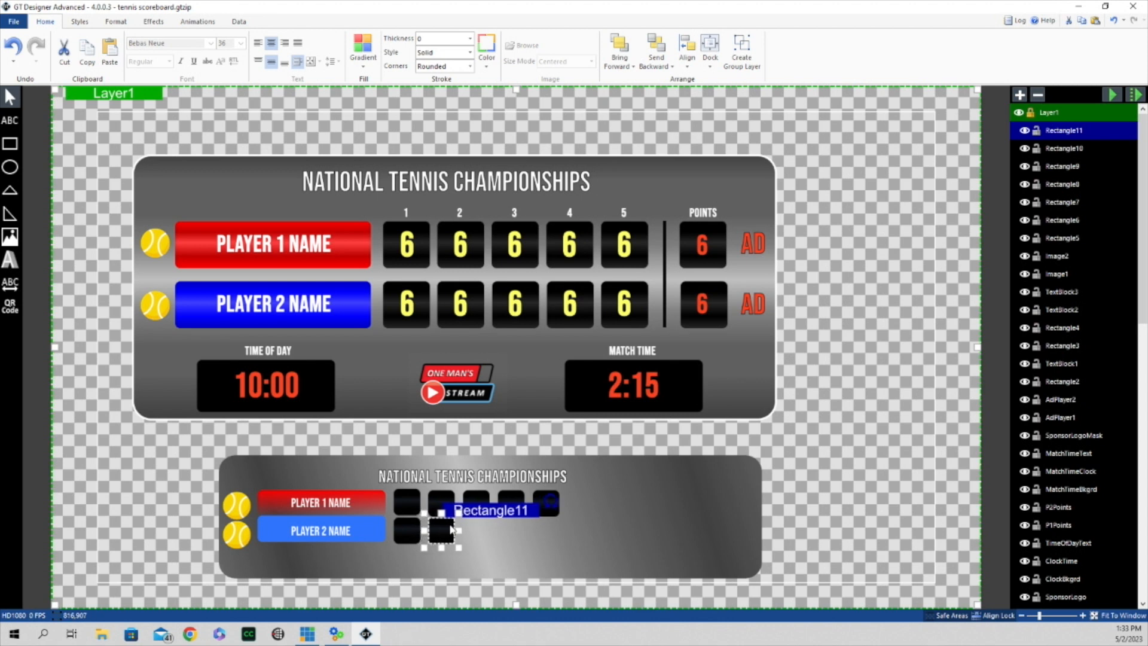
Step: Duplicate the Player 2 row's second score box and shift the copy right, beneath the third box of the Player 1 row
right_click(487, 513)
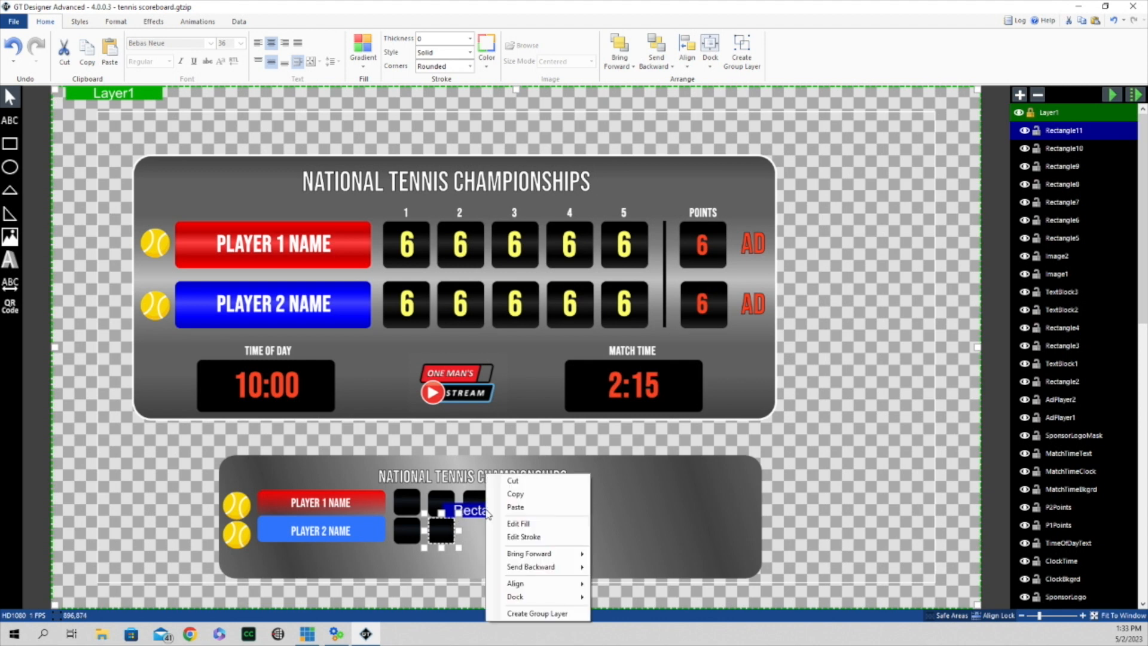
click(515, 493)
right_click(503, 512)
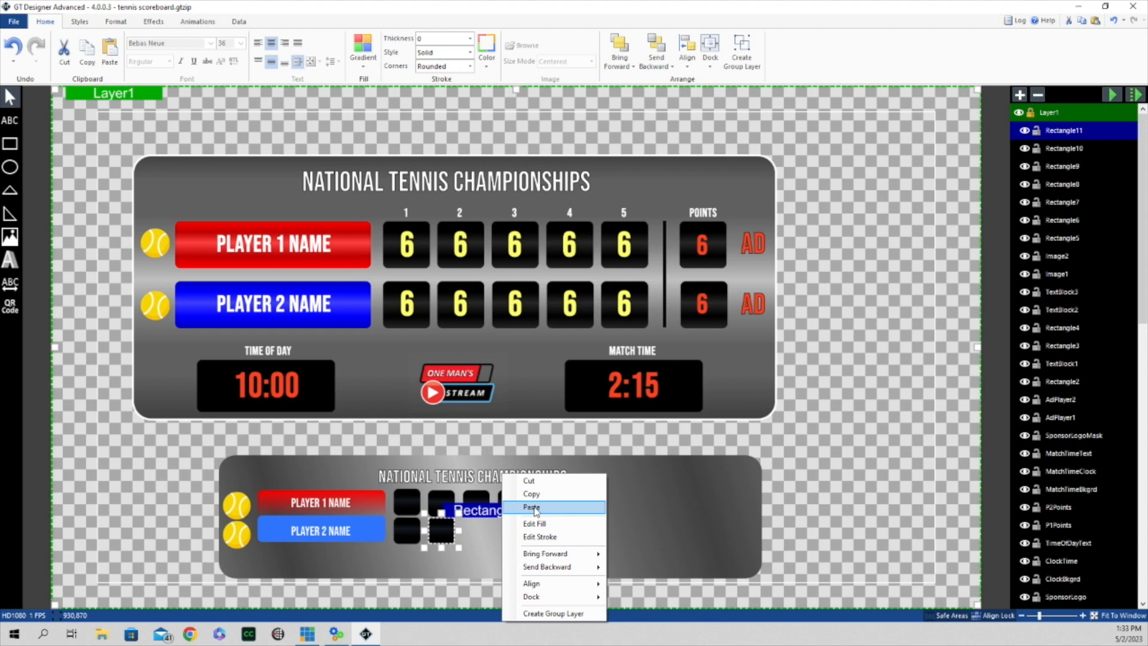
click(536, 507)
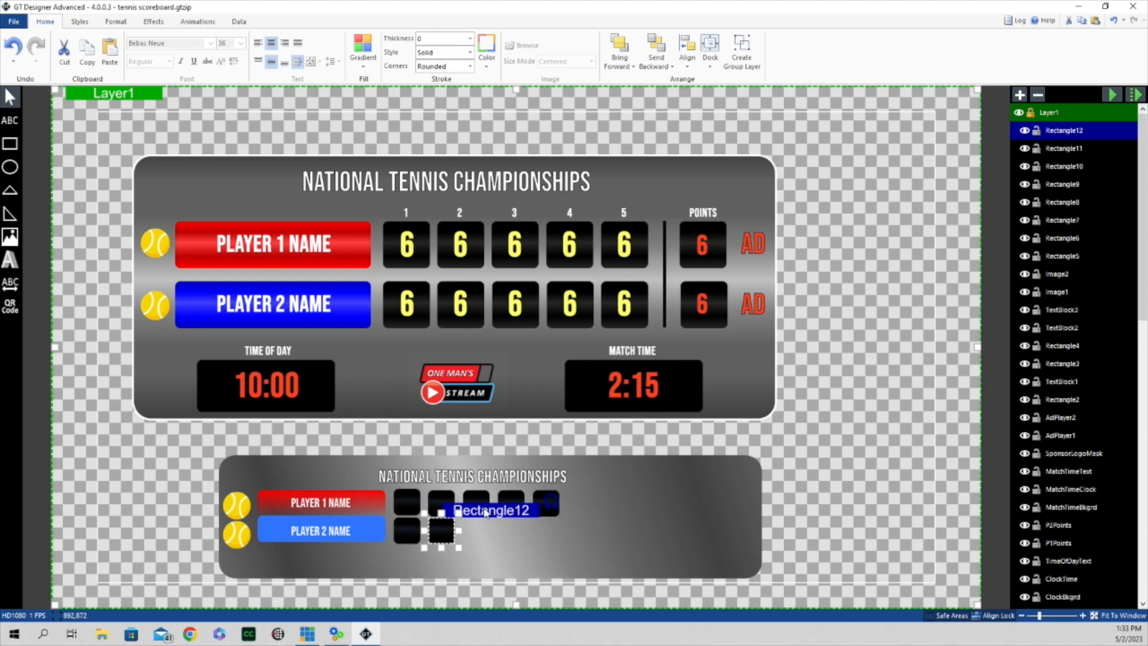
key(Right)
key(Right)
key(Right)
key(Right)
key(Right)
key(Right)
key(Right)
key(Right)
key(Right)
key(Right)
key(Right)
key(Right)
key(Right)
key(Right)
key(Right)
key(Right)
key(Right)
key(Right)
key(Right)
key(Right)
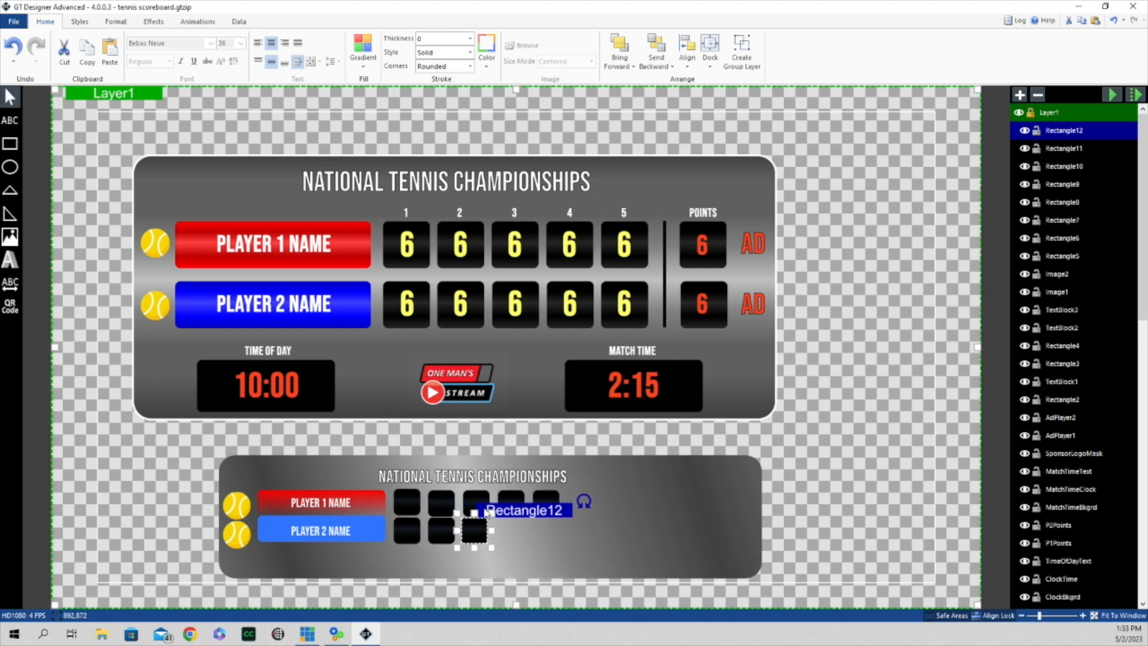
key(Right)
key(Right)
Step: Duplicate the Player 2 row's third score box and shift the copy right, beneath the fourth box of the Player 1 row
right_click(531, 512)
click(572, 496)
right_click(526, 514)
click(563, 506)
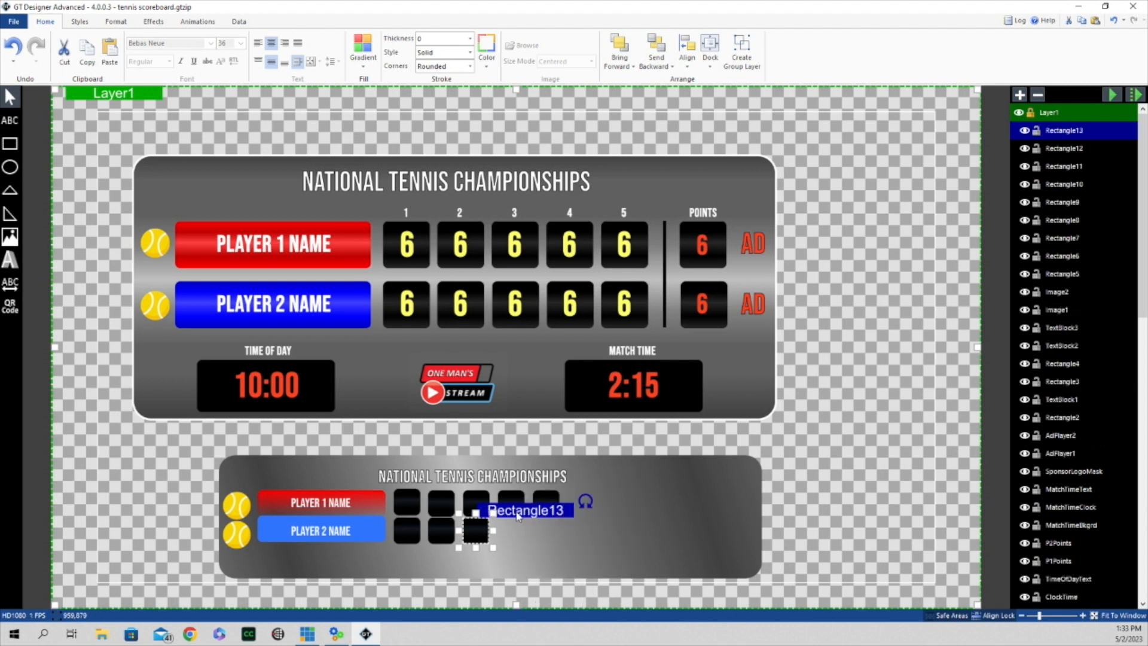
key(Right)
key(Right)
key(Right)
key(Right)
key(Right)
key(Right)
key(Right)
key(Right)
key(Right)
key(Right)
key(Right)
key(Right)
key(Right)
key(Right)
key(Right)
key(Right)
key(Right)
key(Right)
key(Right)
key(Right)
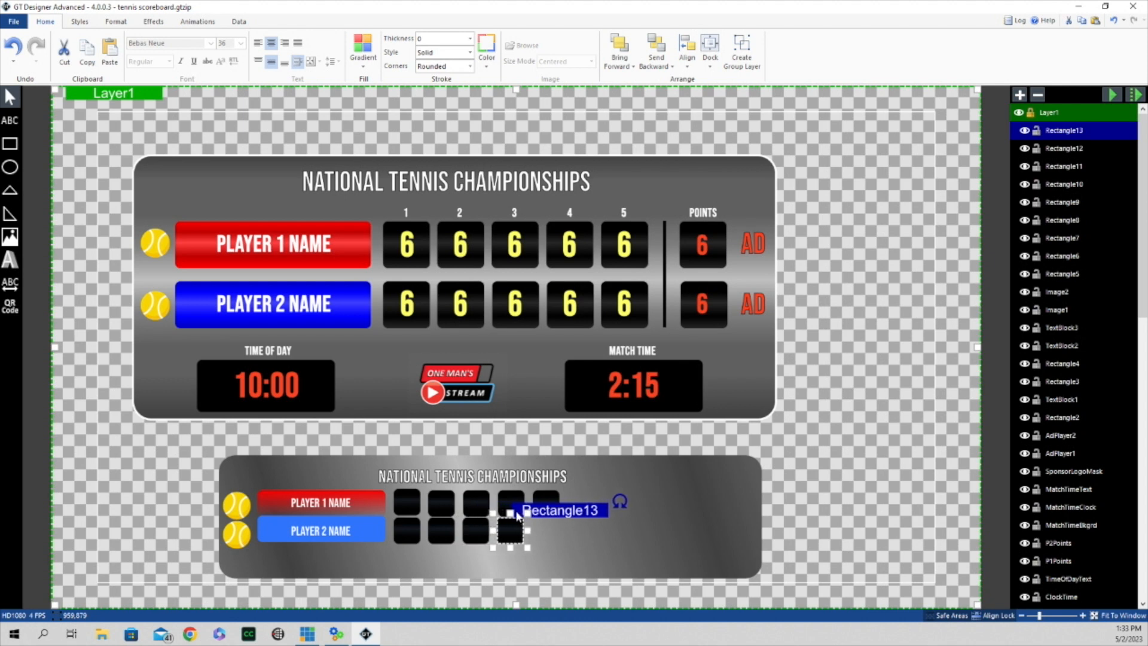
Step: Duplicate the Player 2 row's fourth score box and shift the copy right, beneath the fifth box of the Player 1 row
right_click(572, 513)
click(597, 512)
key(Right)
key(Right)
key(Right)
key(Right)
key(Right)
key(Right)
key(Right)
key(Right)
key(Right)
key(Right)
key(Right)
key(Right)
key(Right)
key(Right)
key(Right)
key(Right)
key(Right)
key(Right)
key(Right)
key(Right)
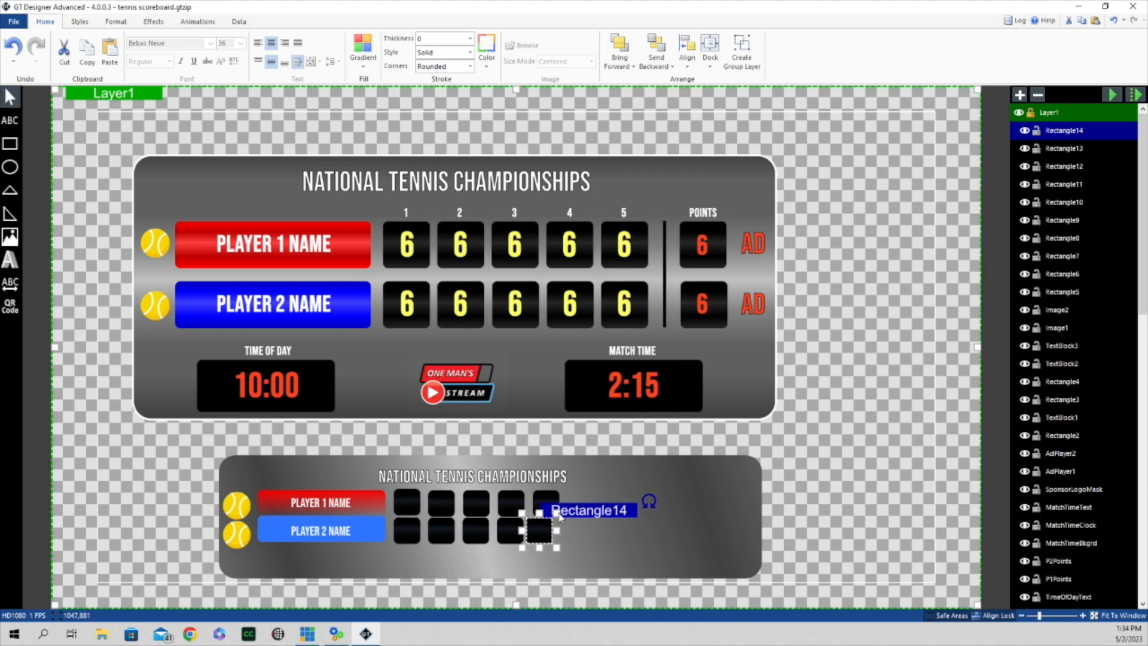
Step: Nudge the fifth box in the lower scoreboard's Player 2 row right until it lines up under the box above
key(Right)
key(Right)
key(Right)
key(Right)
key(Right)
key(Right)
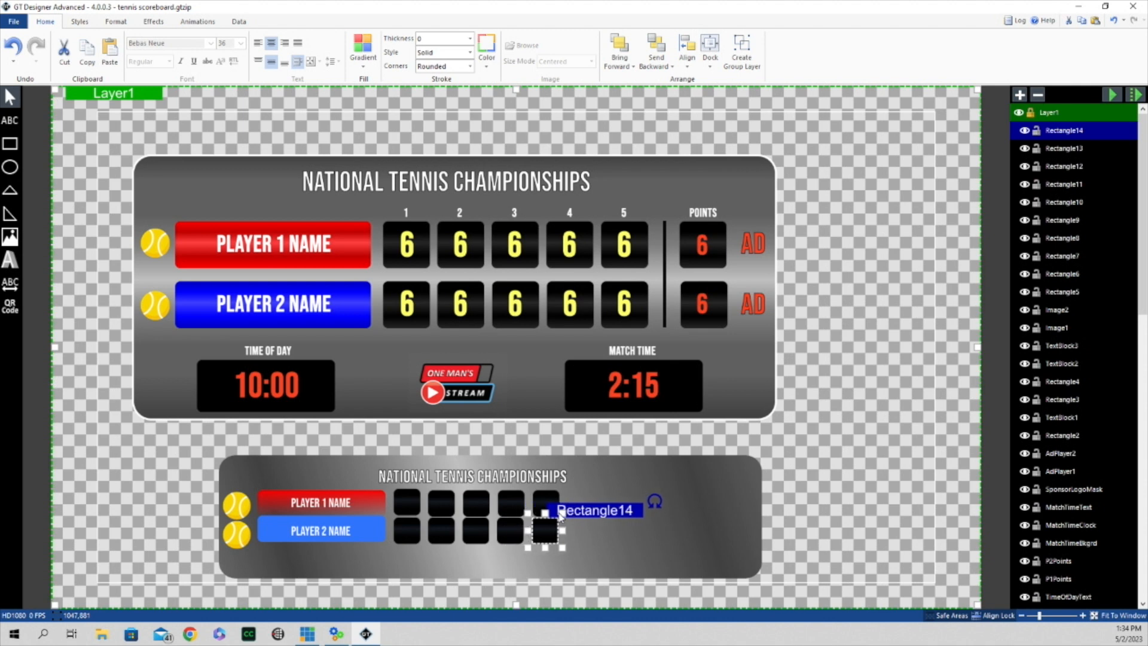
click(621, 478)
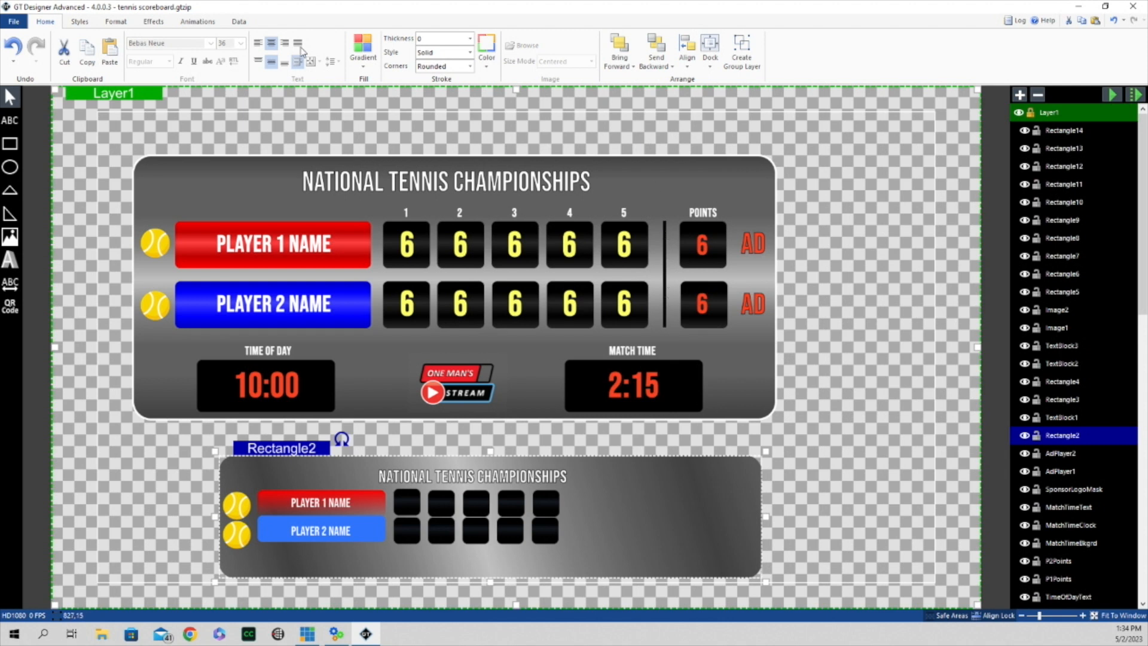
Step: Draw a vertical divider rectangle about 110 high just right of the lower scoreboard's fifth box column and set its width to 6
click(11, 144)
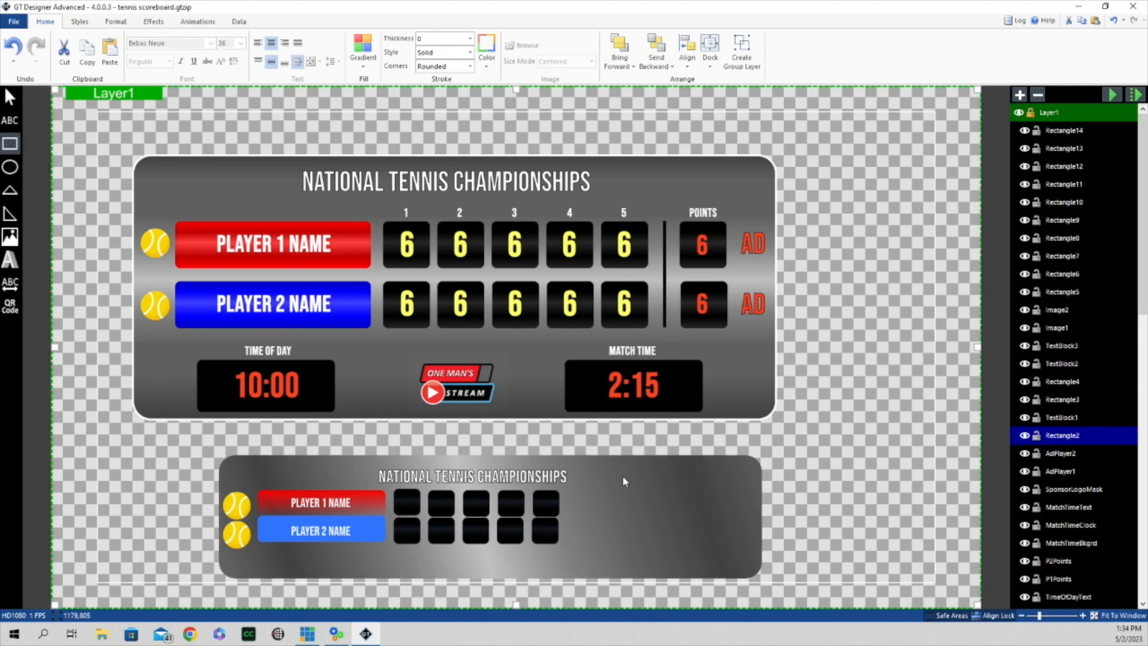
drag(569, 485, 573, 542)
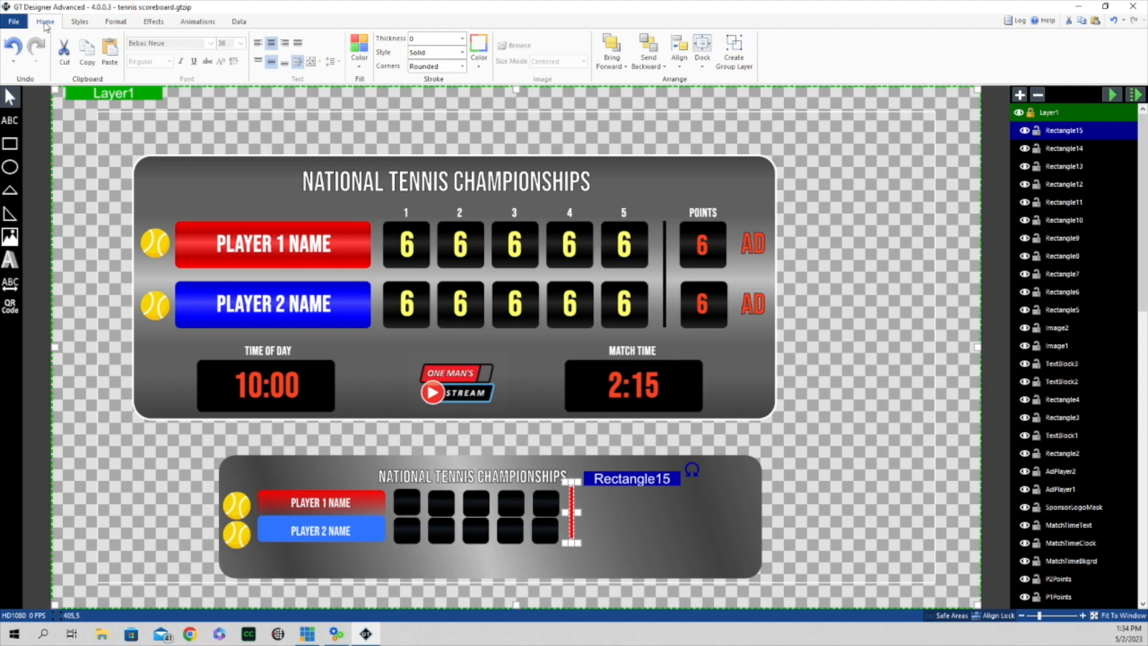
click(115, 22)
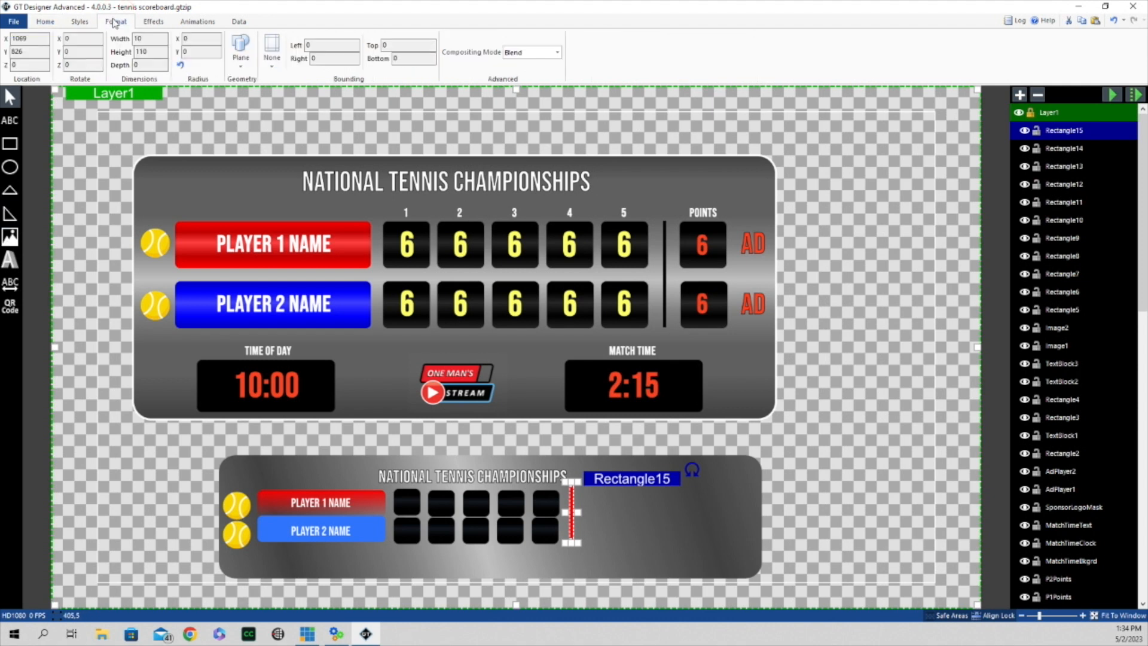
click(148, 37)
click(174, 130)
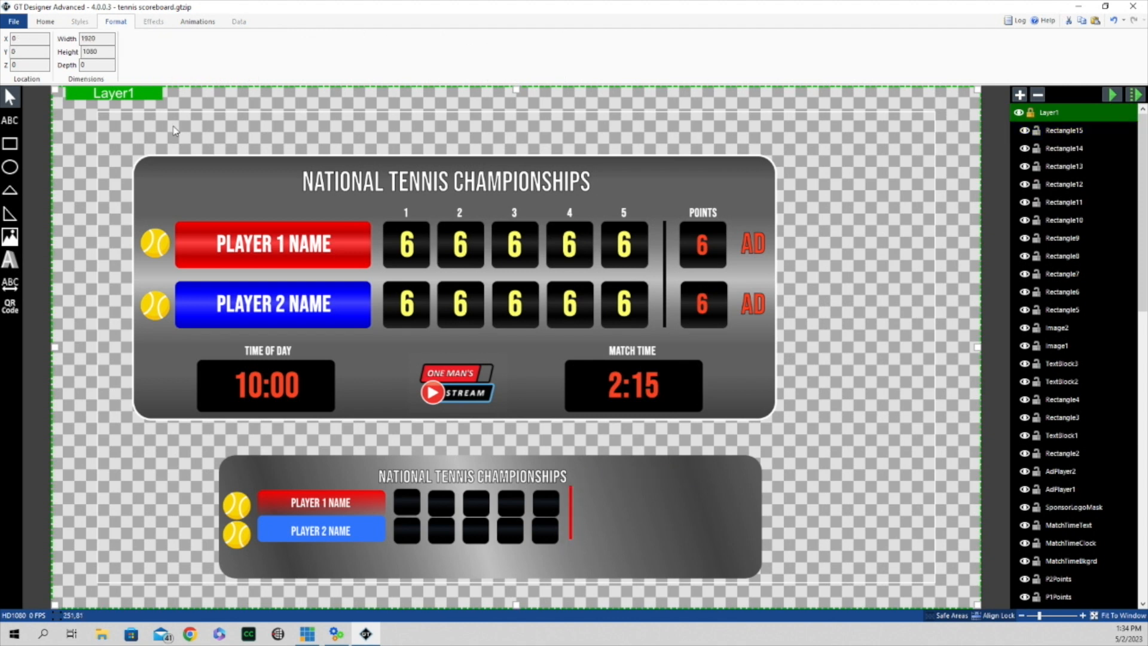
Step: Nudge the divider down to Y 835 so it spans both rows of score boxes
click(570, 504)
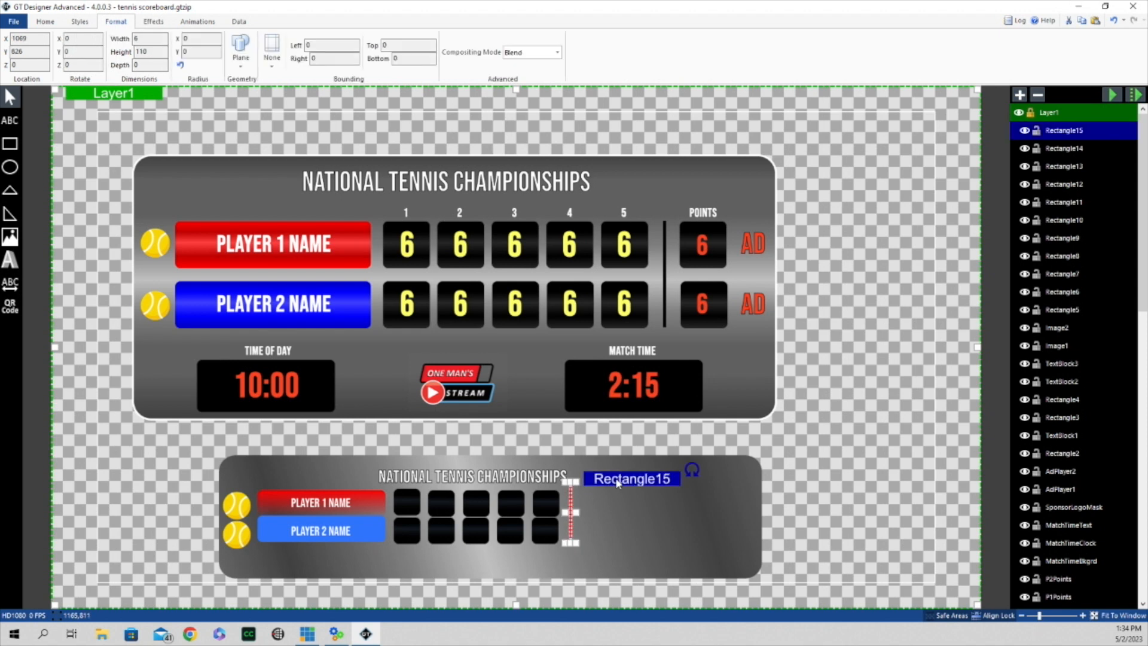
key(Down)
key(Down)
key(Down)
key(Down)
key(Down)
key(Down)
key(Down)
key(Down)
key(Down)
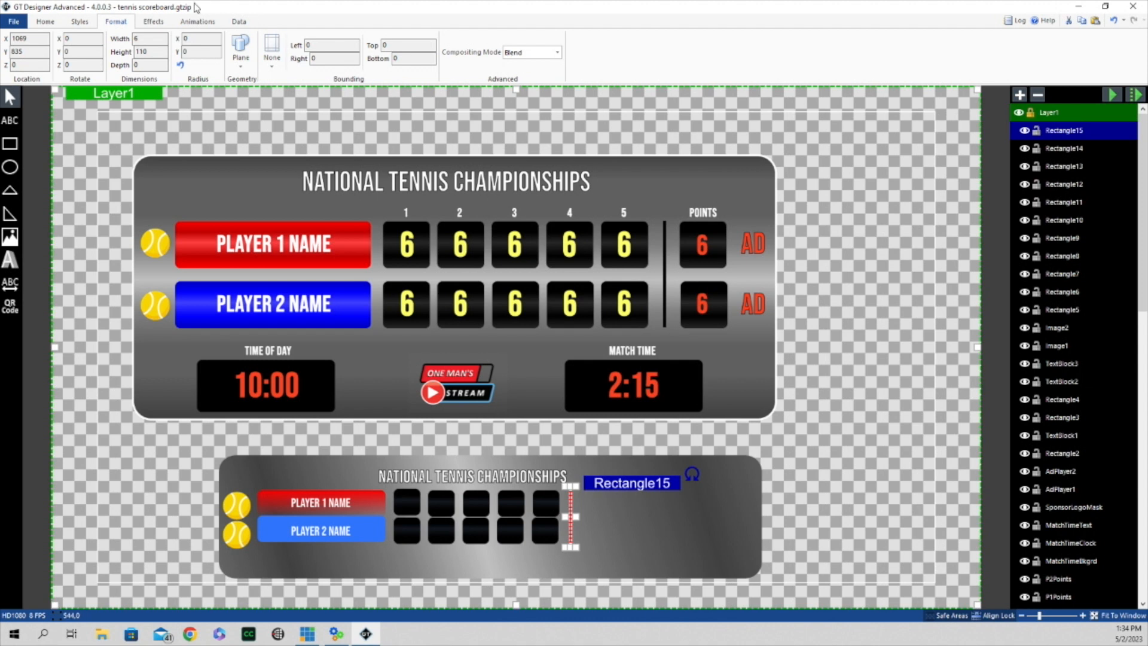
Step: Change the divider's fill colour to black
click(45, 21)
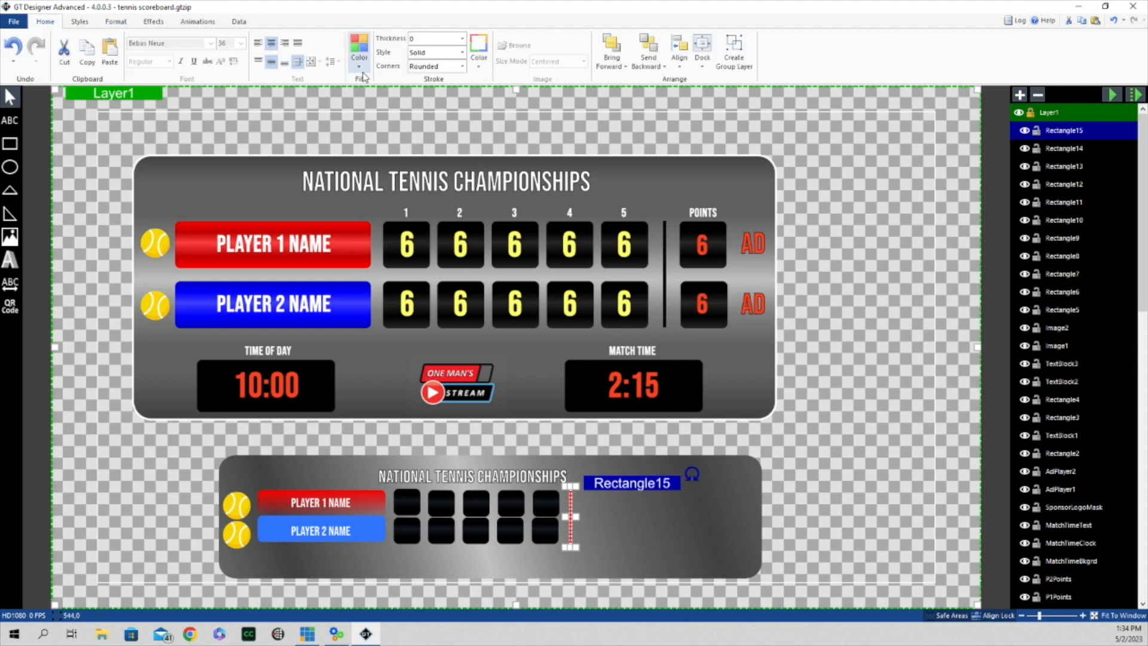
click(359, 53)
click(457, 80)
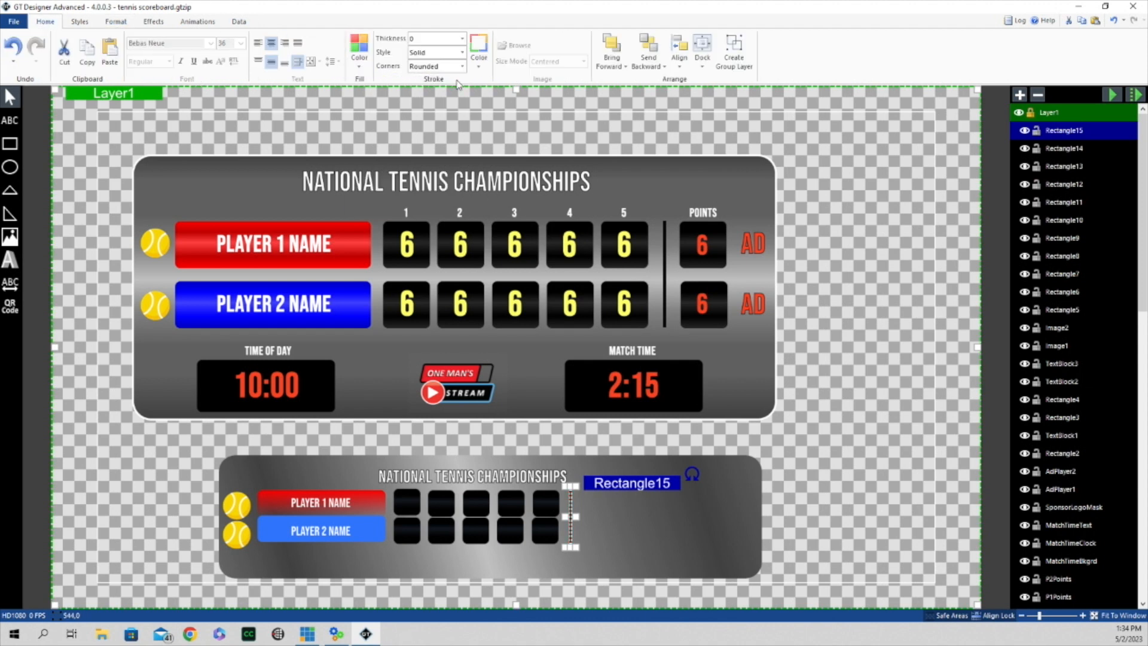
click(832, 428)
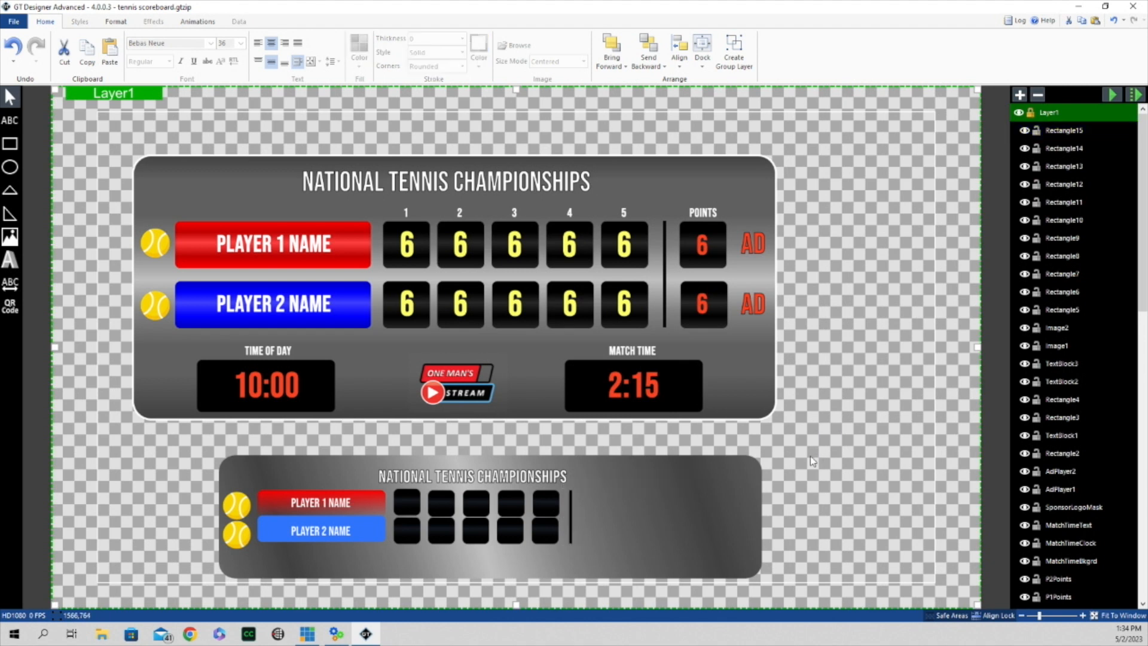
Step: Duplicate the fifth score box in the lower scoreboard's Player 1 row
click(547, 502)
right_click(596, 481)
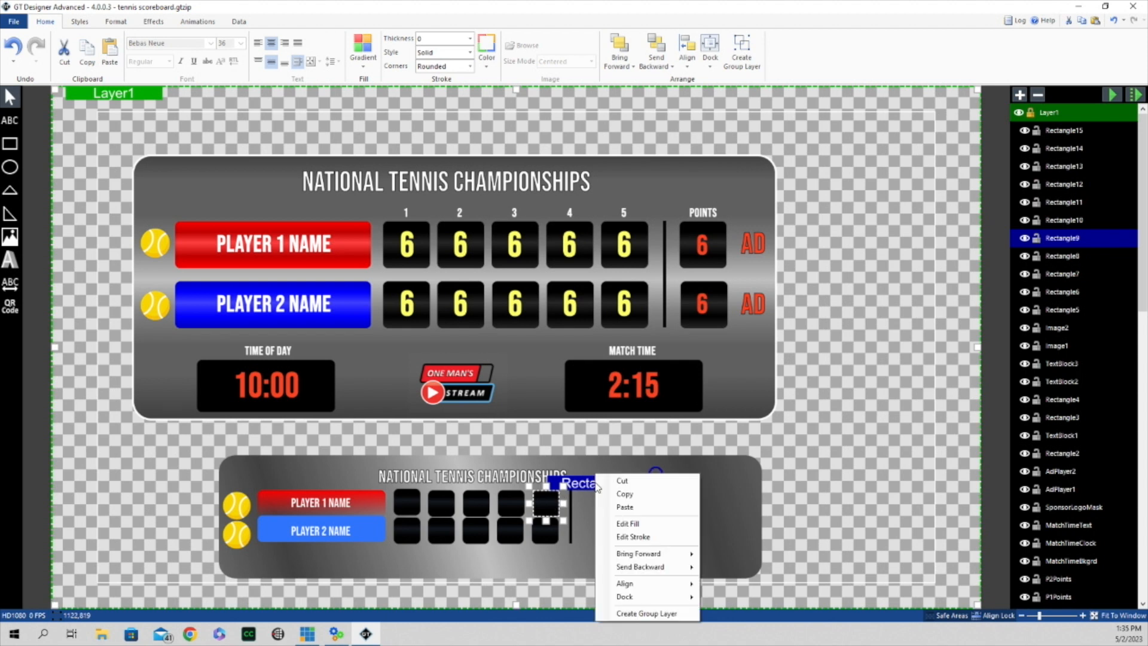
click(593, 482)
right_click(598, 485)
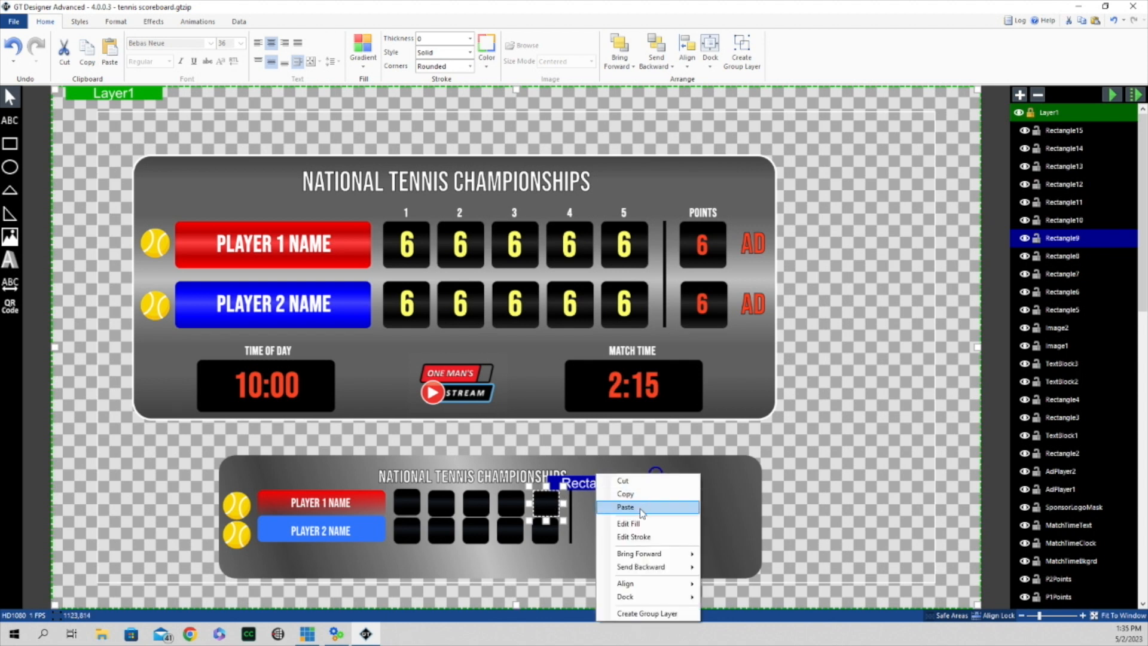
click(616, 513)
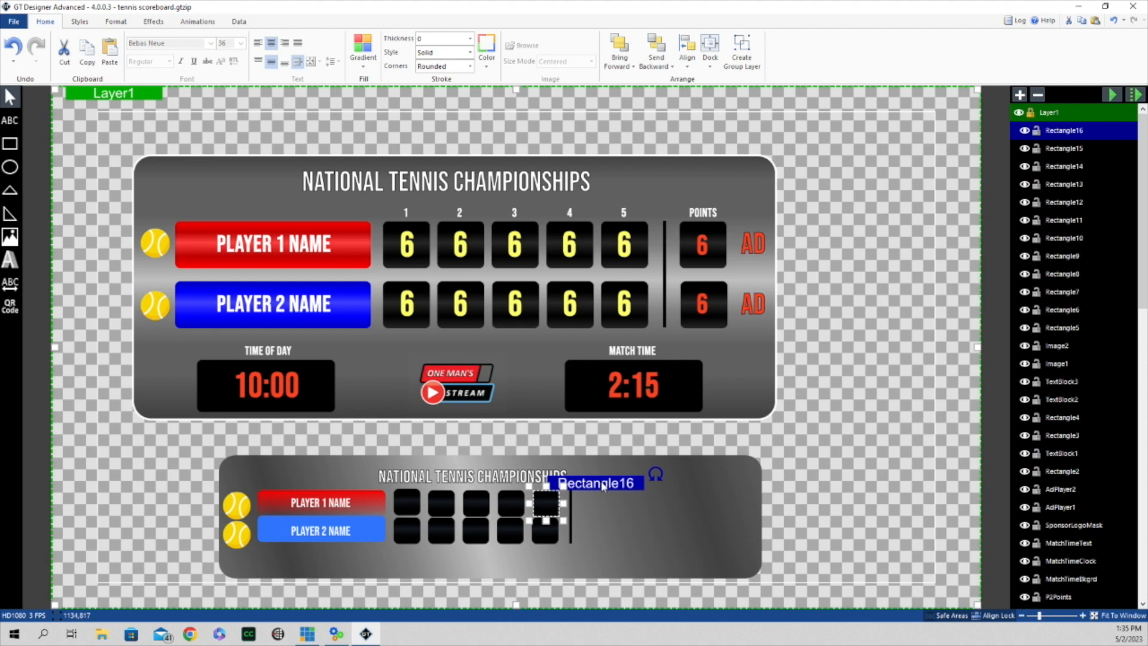
Step: Move the duplicated box right, past the divider, to form the Player 1 points box
key(Right)
key(Right)
key(Right)
key(Right)
key(Right)
key(Right)
key(Right)
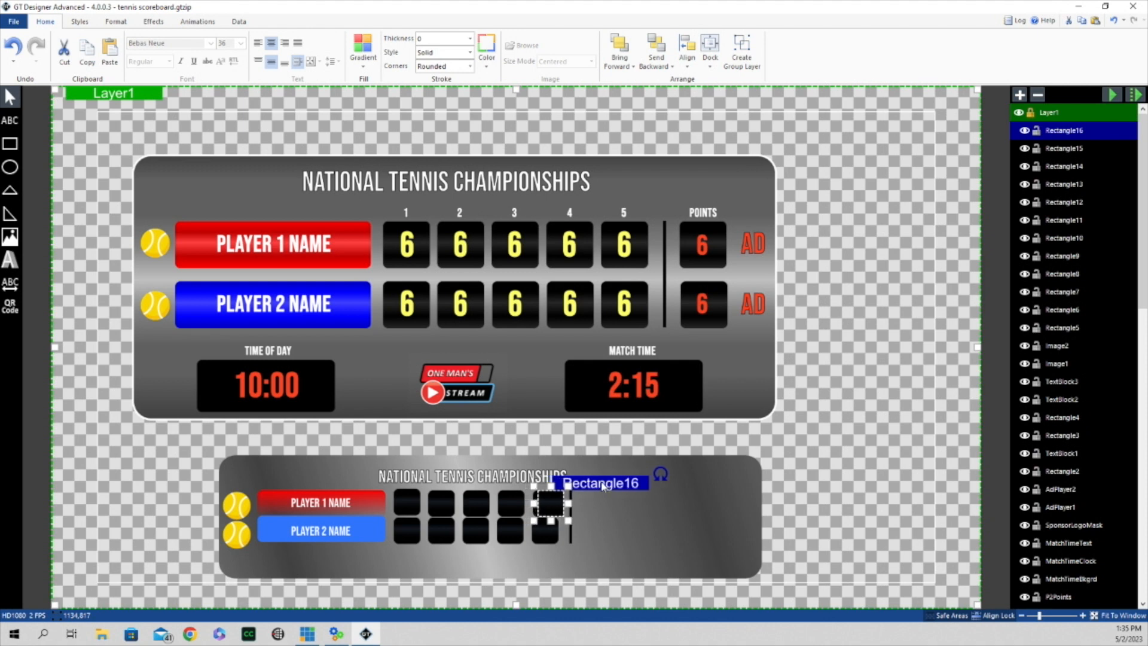
key(Right)
key(Right)
key(Right)
key(Right)
key(Right)
key(Right)
key(Right)
key(Right)
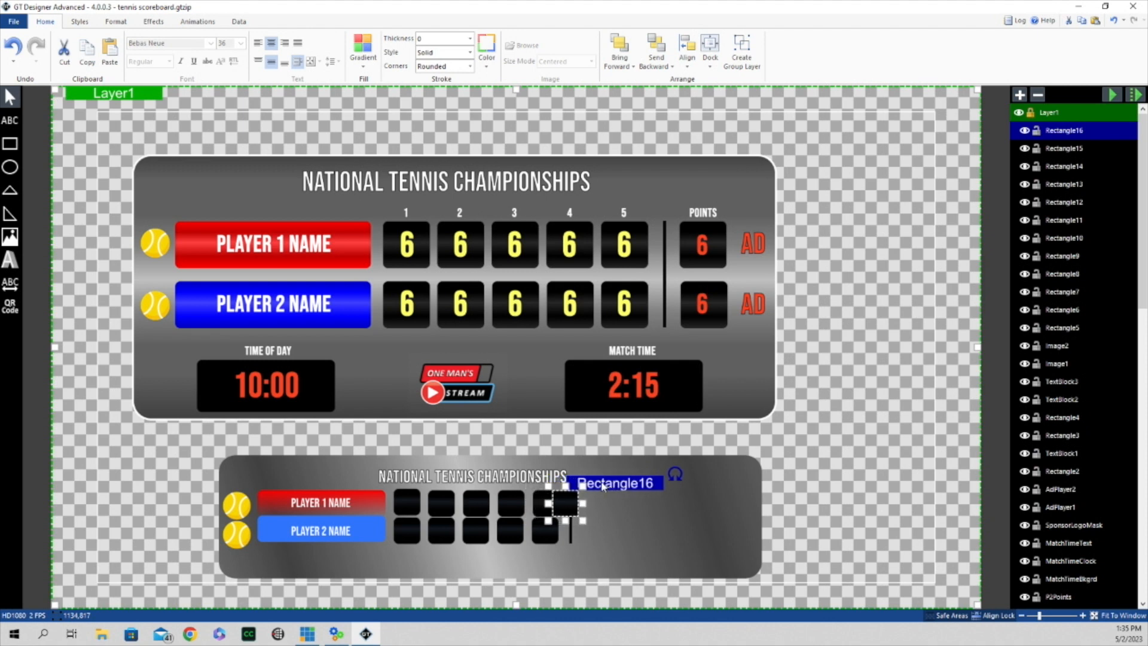
key(Right)
key(Right)
key(Right)
key(Right)
key(Right)
key(Right)
key(Right)
key(Right)
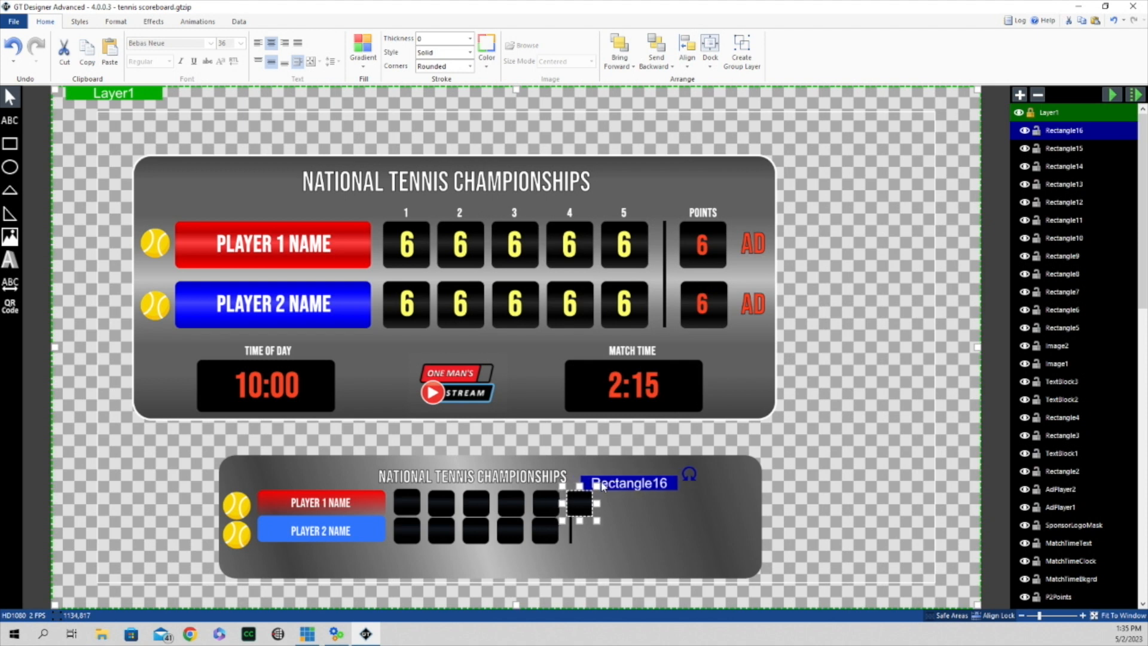
key(Right)
key(Right)
key(Right)
key(Right)
key(Right)
key(Right)
key(Right)
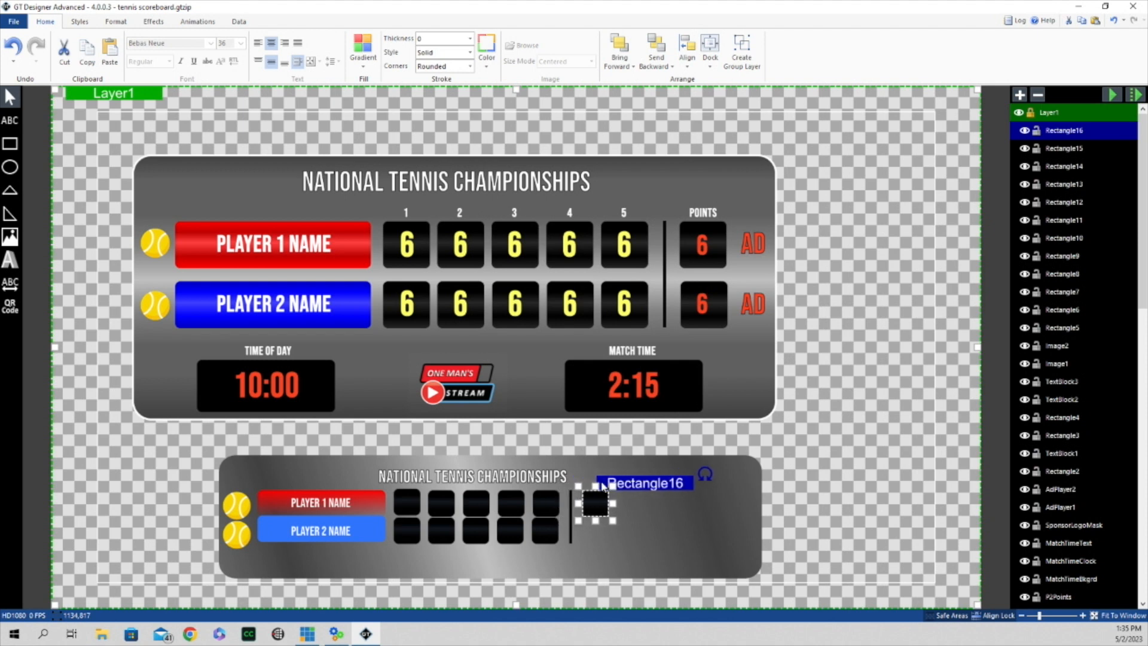
Step: Duplicate the Player 1 points box in the lower scoreboard
right_click(651, 472)
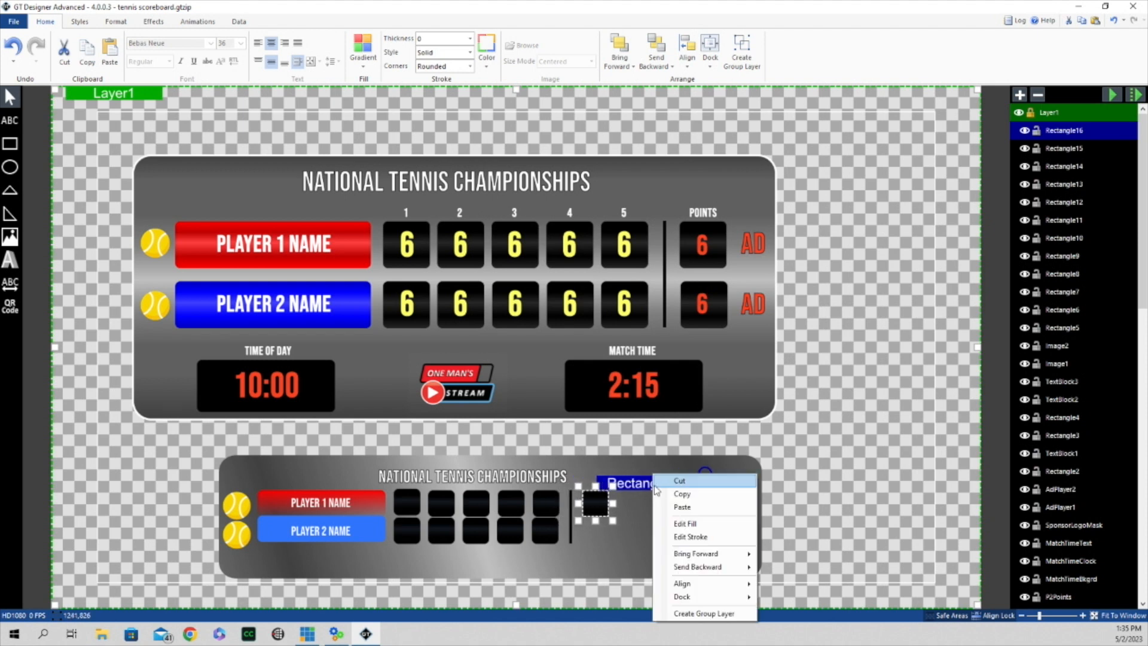
click(663, 488)
right_click(661, 486)
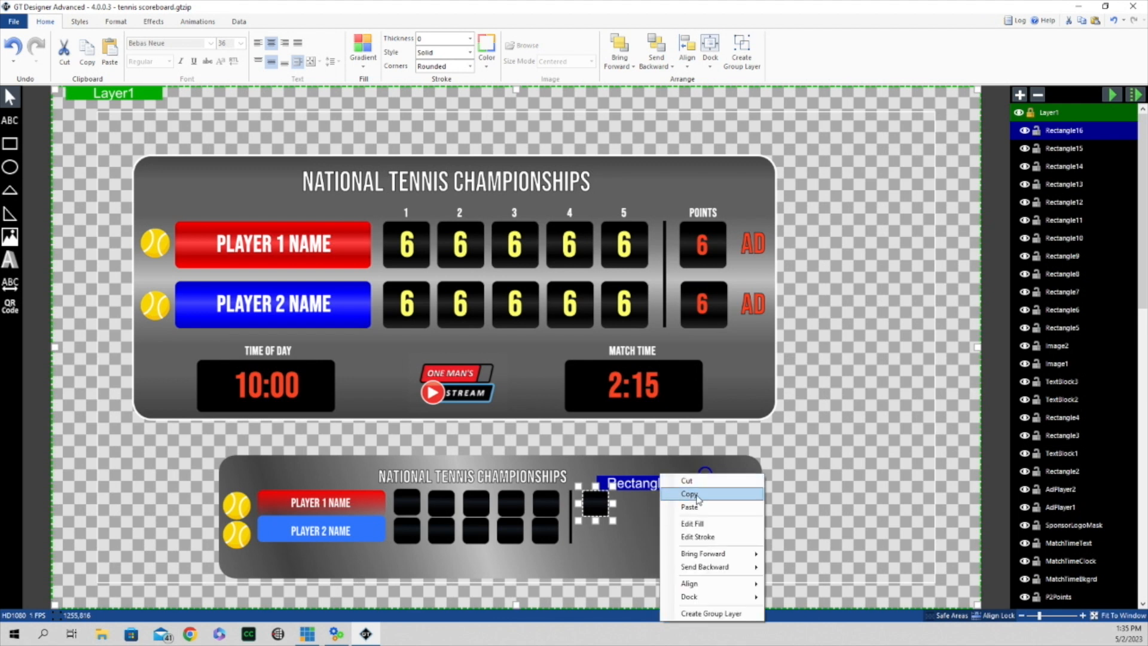
click(699, 505)
Step: Move the duplicated points box straight down into the Player 2 row, level with its score boxes
key(Down)
key(Down)
key(Down)
key(Down)
key(Down)
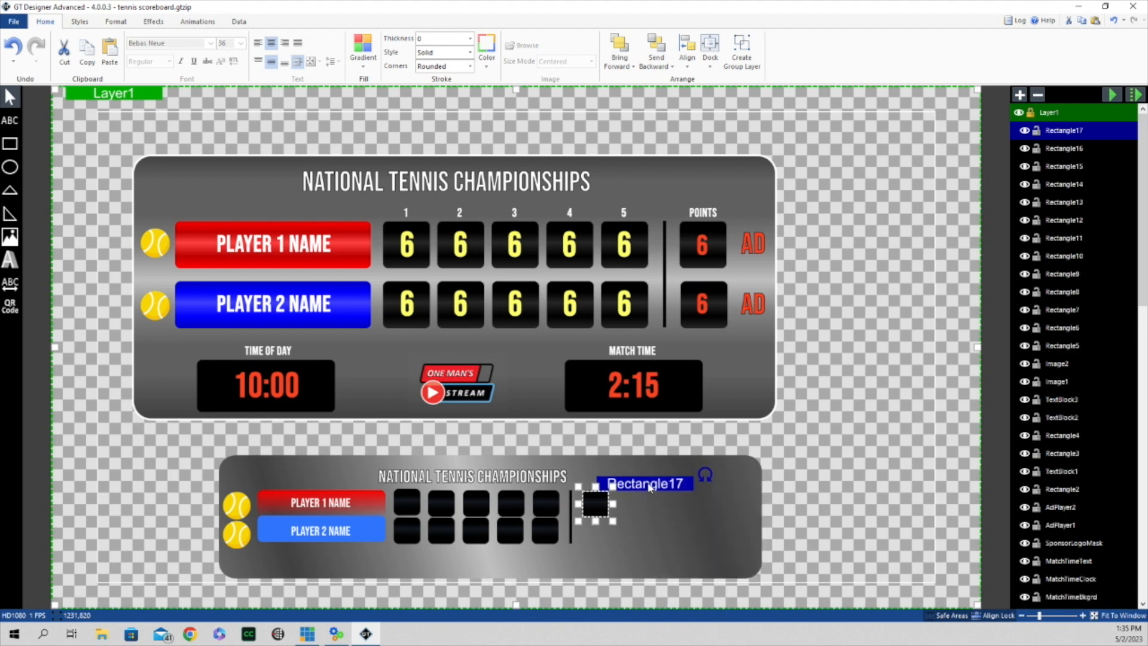
key(Down)
key(Down)
key(Down)
key(Down)
key(Down)
key(Down)
key(Down)
key(Down)
key(Down)
key(Down)
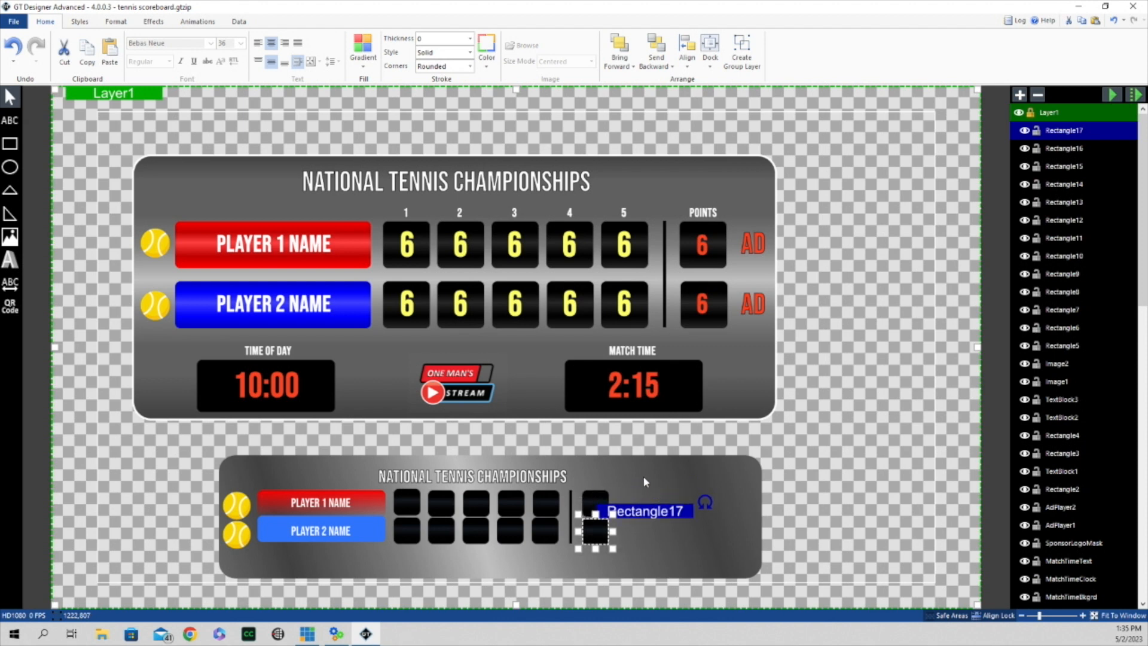
click(644, 476)
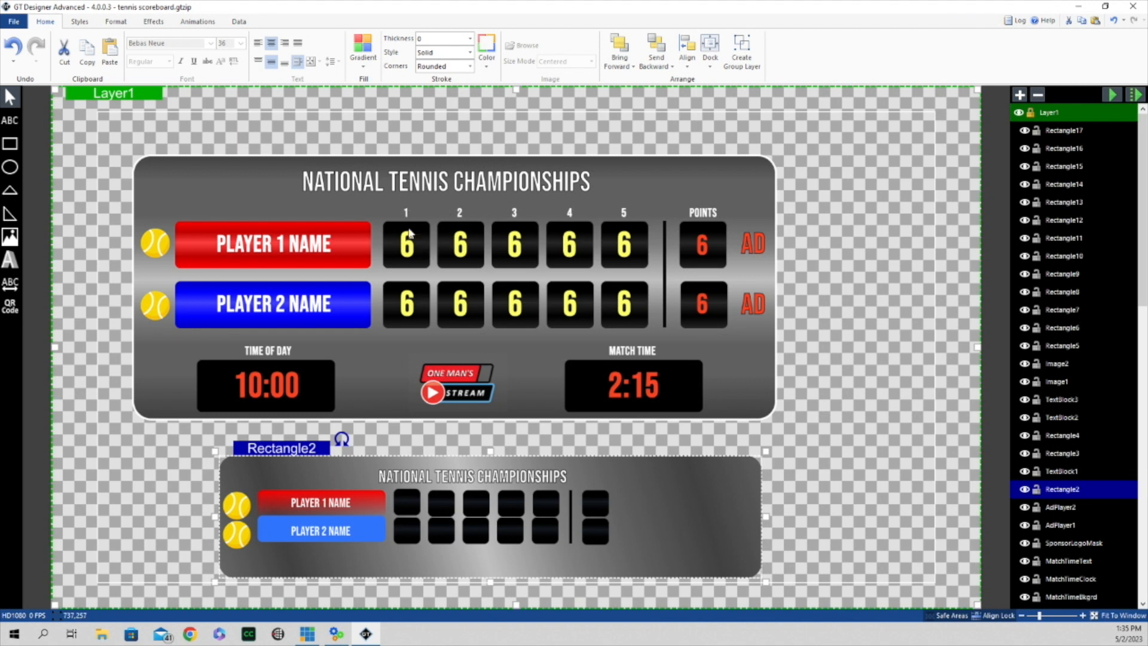
Step: Move the lower scoreboard's NATIONAL TENNIS CHAMPIONSHIPS title up to leave room above the score boxes
click(470, 478)
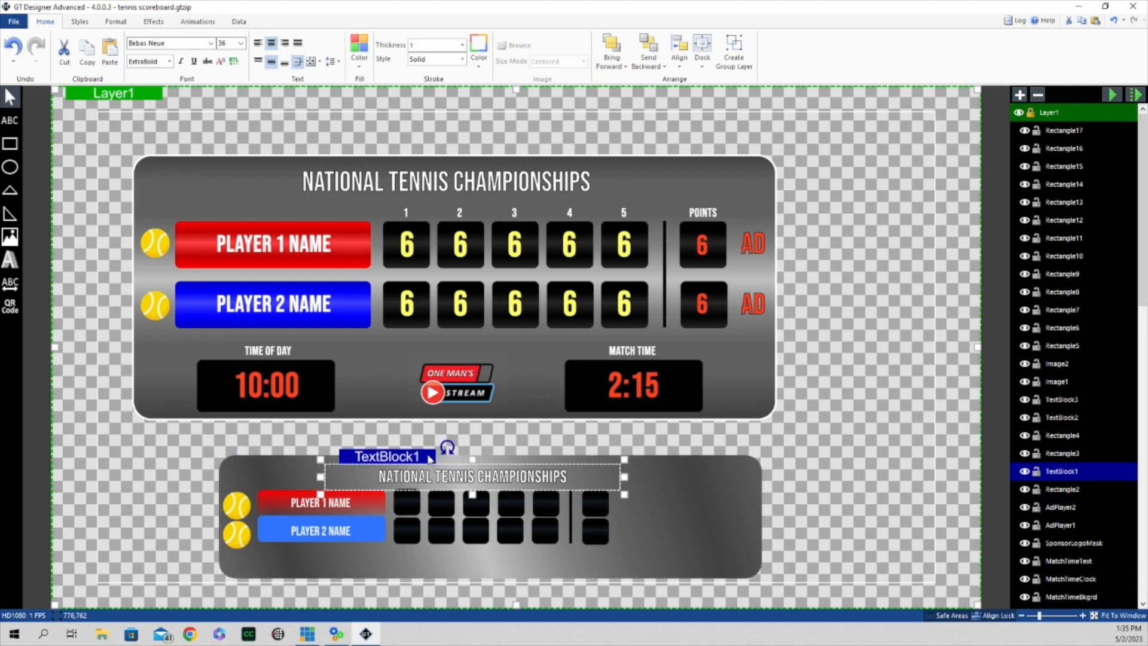
key(Up)
key(Up)
key(Up)
key(Up)
key(Up)
key(Up)
key(Up)
key(Up)
key(Up)
key(Up)
key(Up)
key(Up)
key(Up)
key(Up)
key(Up)
key(Up)
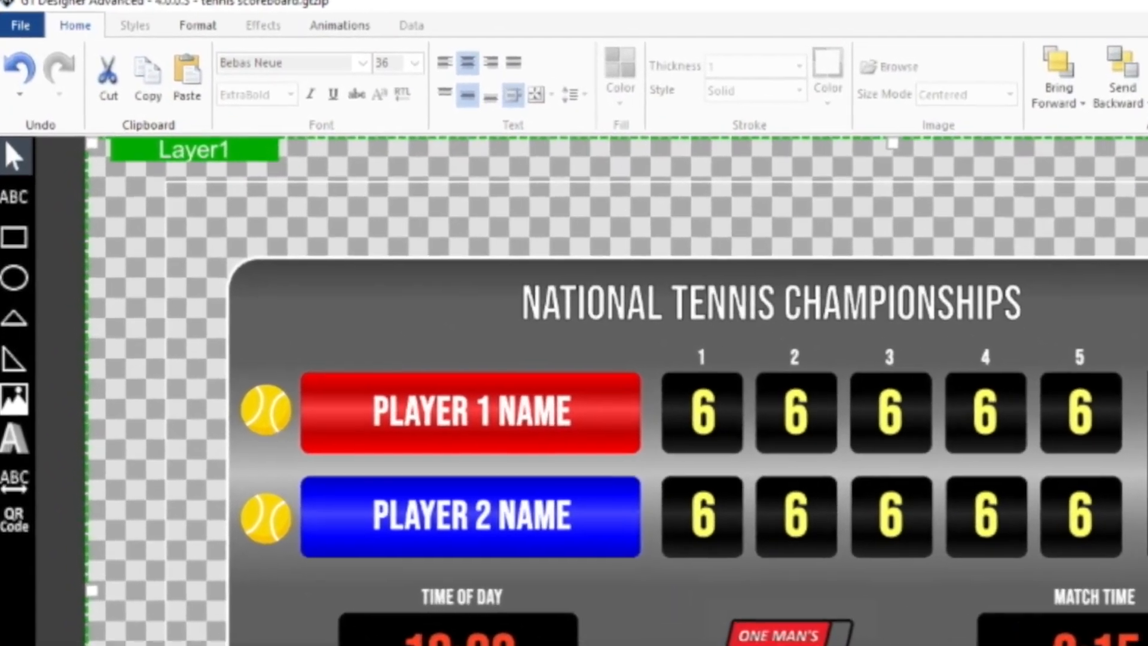
Step: Place a small text block above the lower scoreboard's first score box and set its font to Bebas Neue, size 10
click(18, 203)
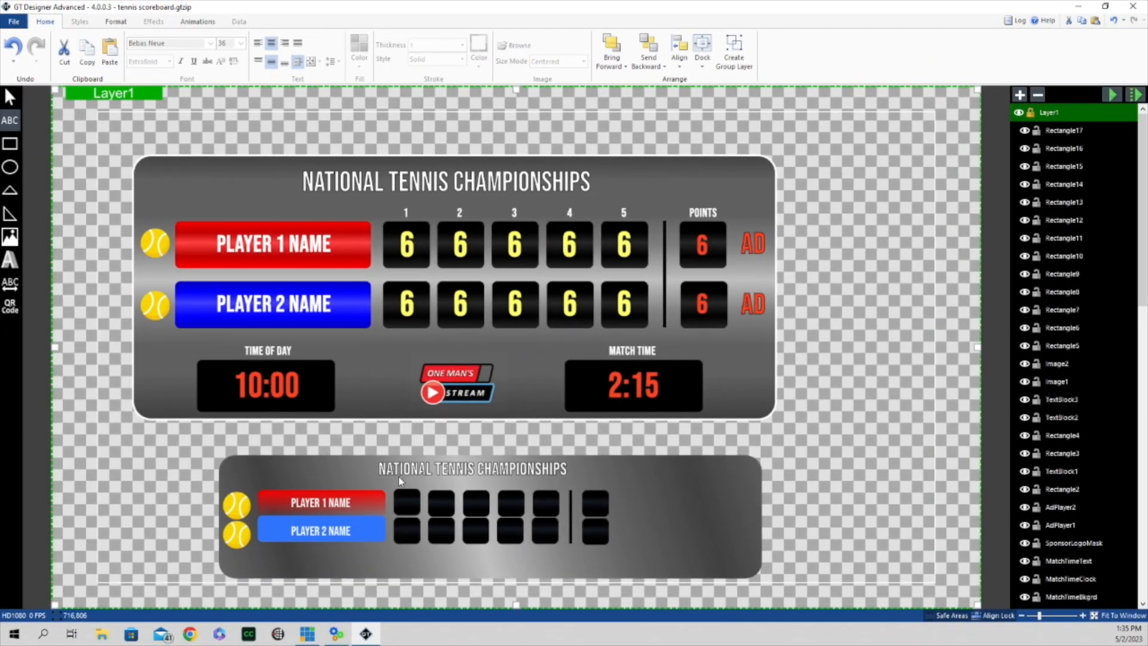
click(401, 481)
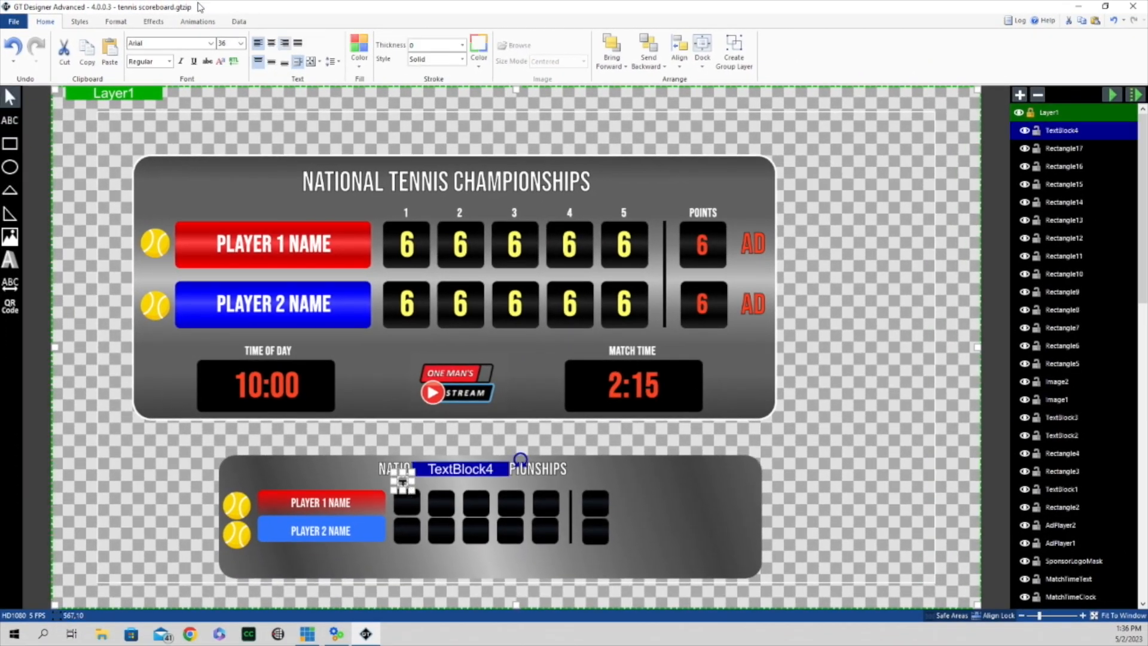
click(211, 43)
click(156, 130)
click(241, 43)
click(227, 75)
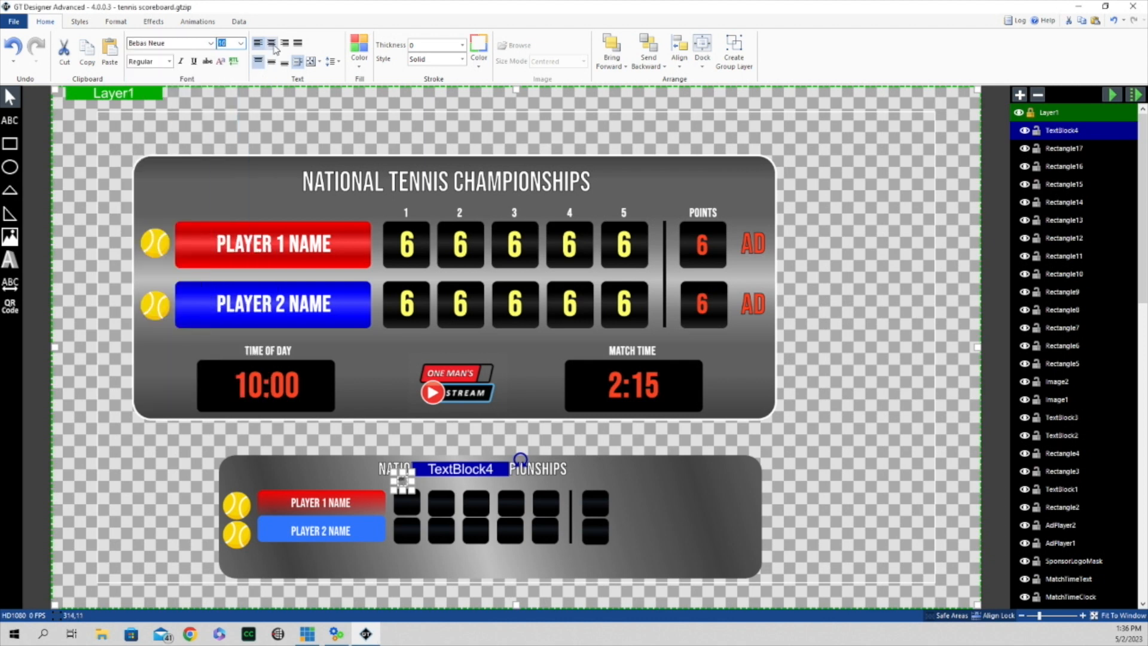
Step: Centre the new text block's content horizontally and vertically and set its autosizing to Shrink
click(271, 43)
click(272, 62)
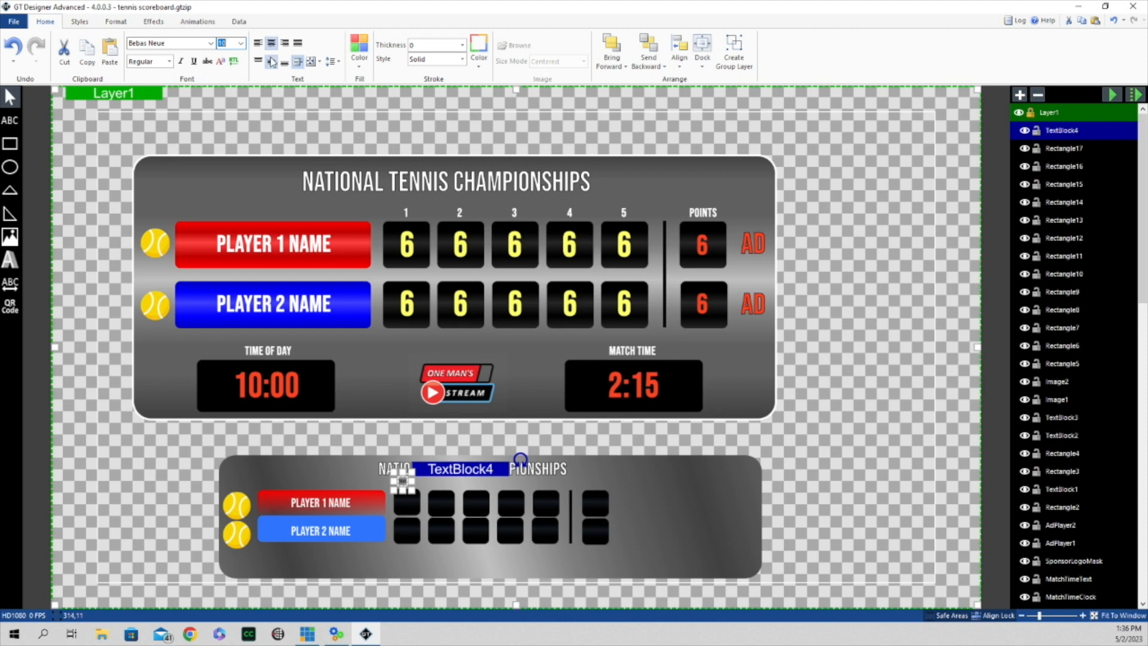
click(315, 62)
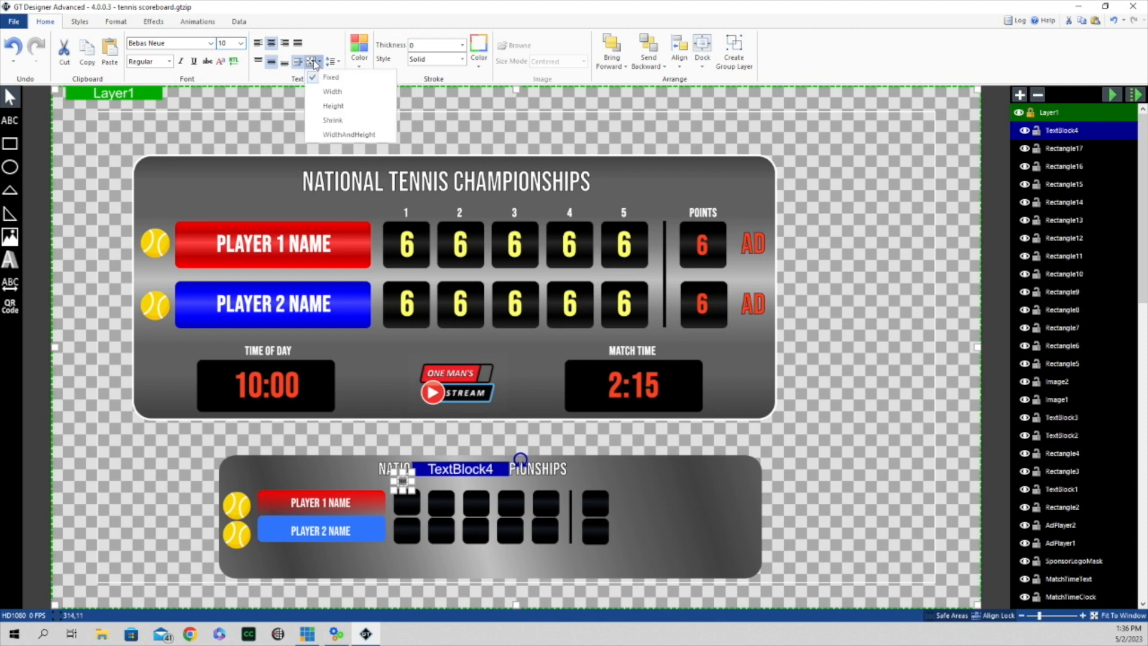
click(325, 120)
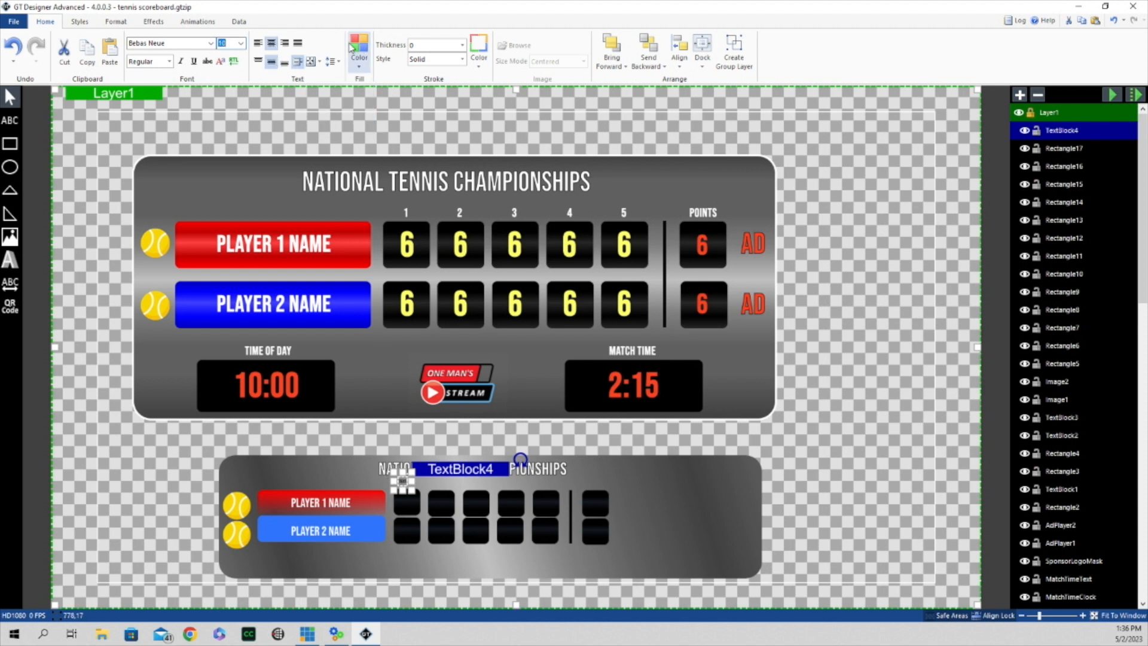
Step: Set the new text block's fill colour and change its font weight to ExtraBold
click(361, 65)
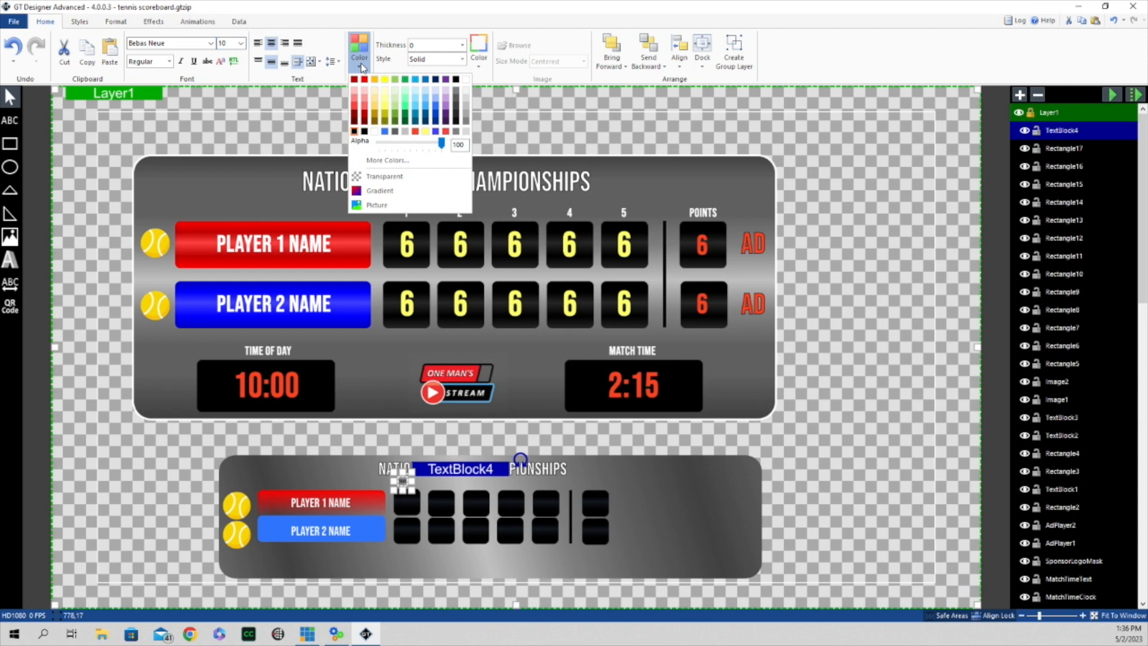
click(456, 79)
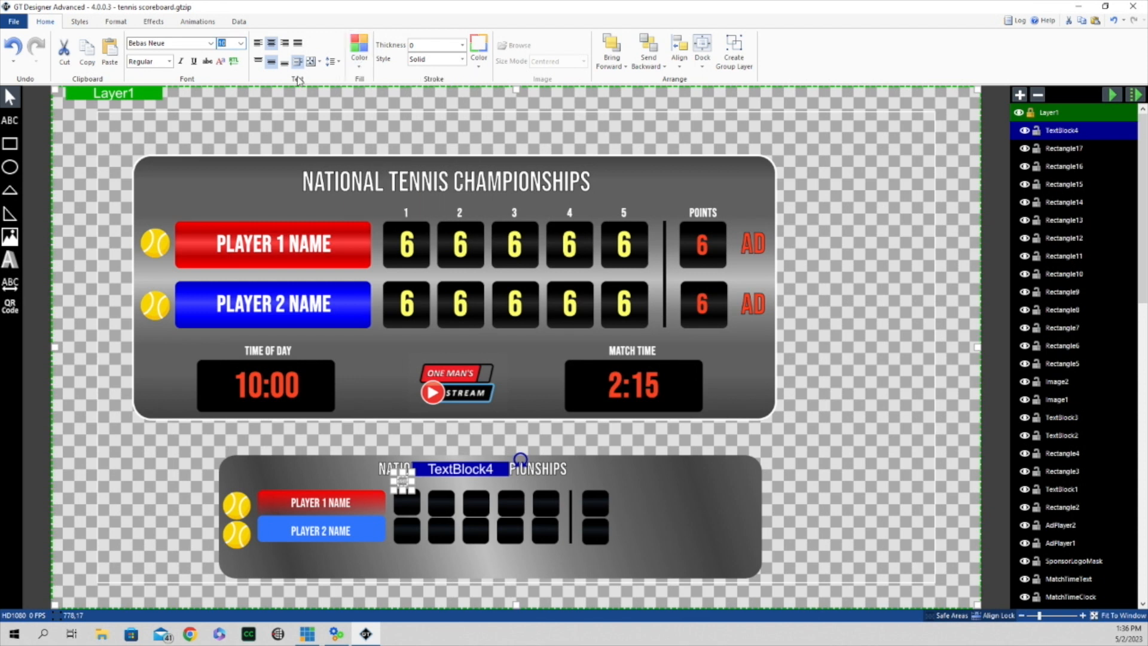
click(169, 61)
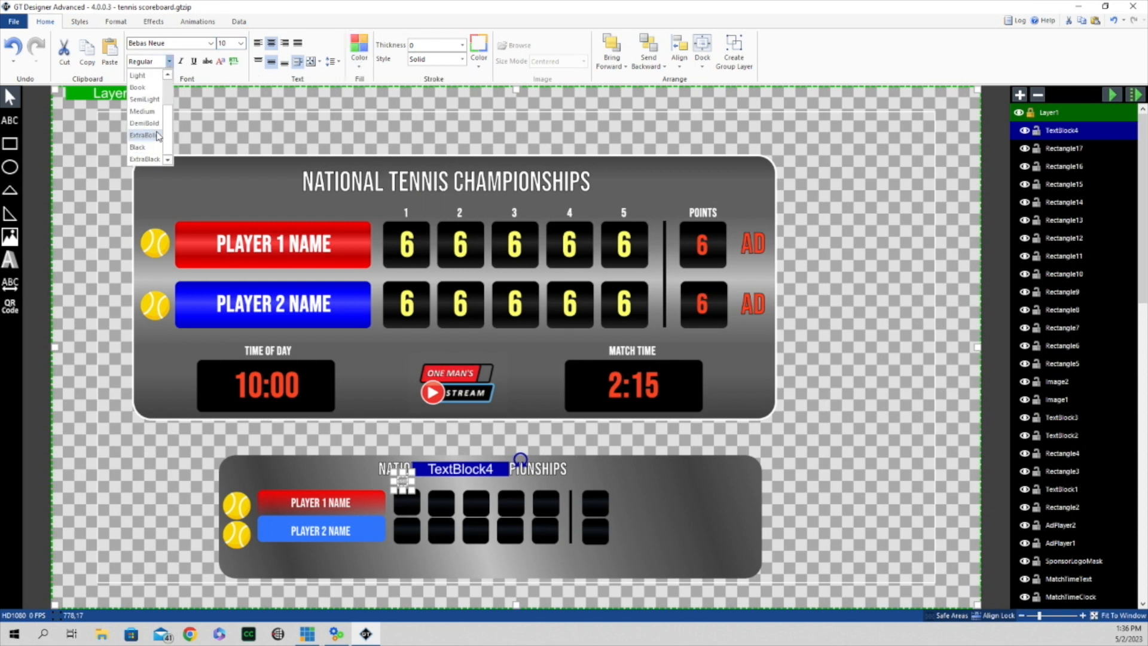
click(149, 139)
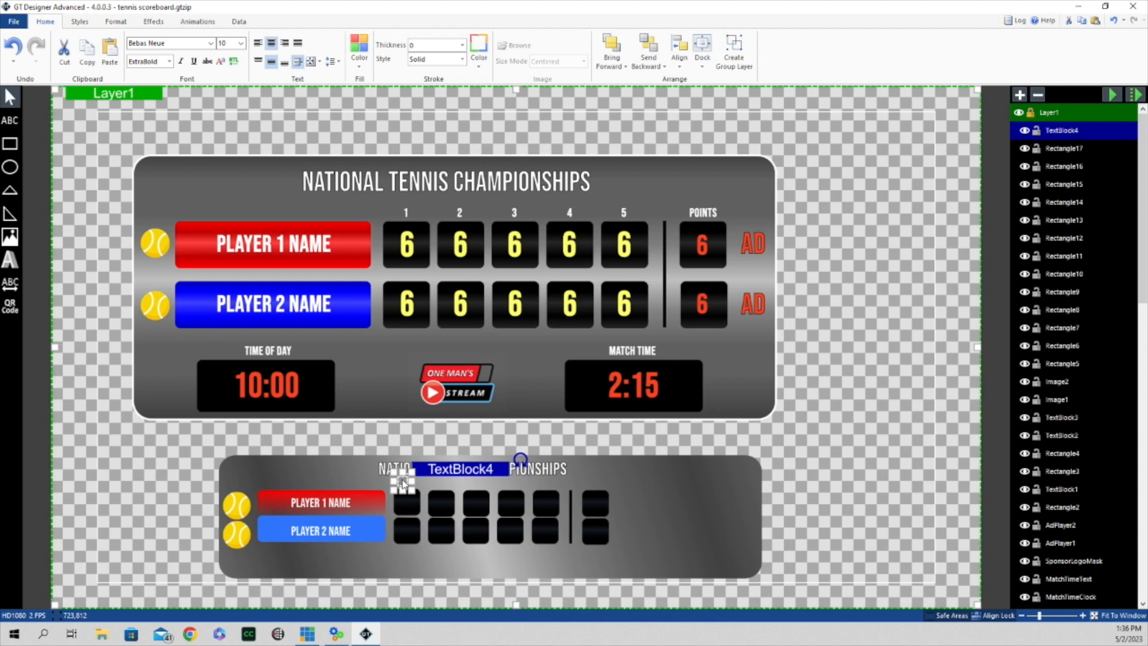
Step: Set the font size of the text label above the lower scoreboard's first score box to 16
click(381, 465)
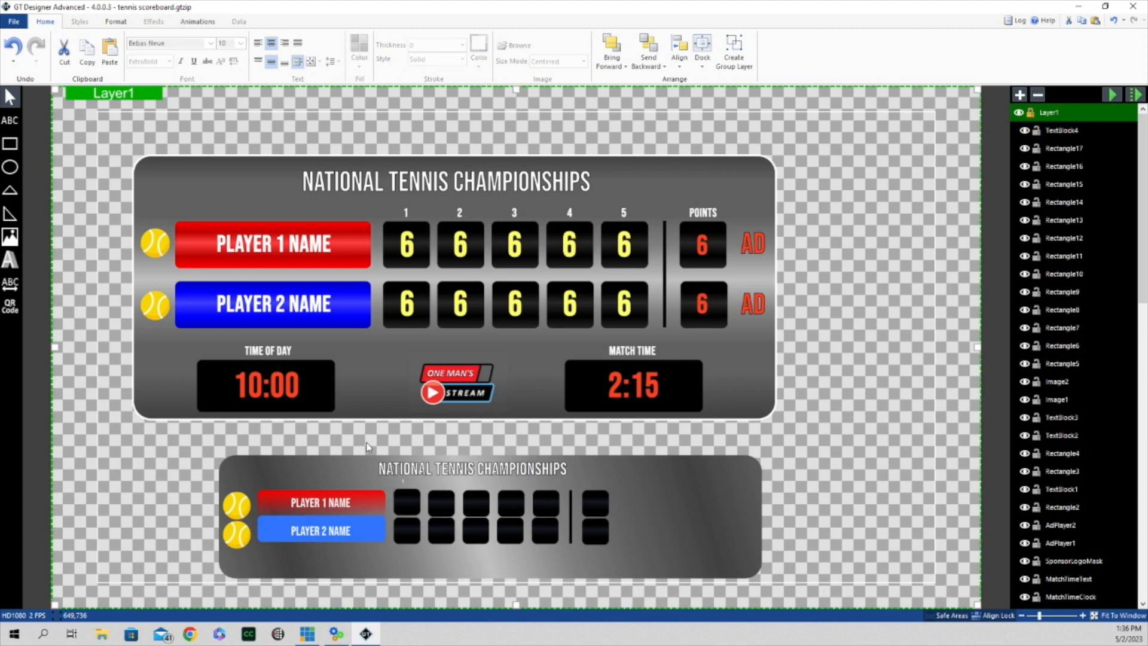
click(404, 486)
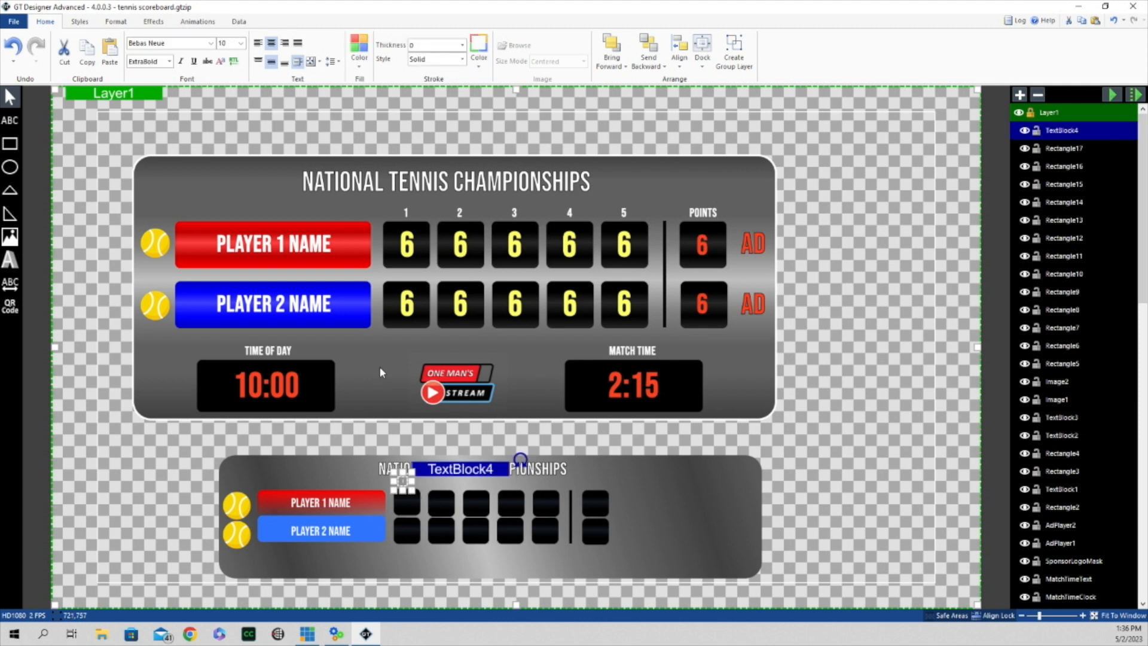
click(242, 44)
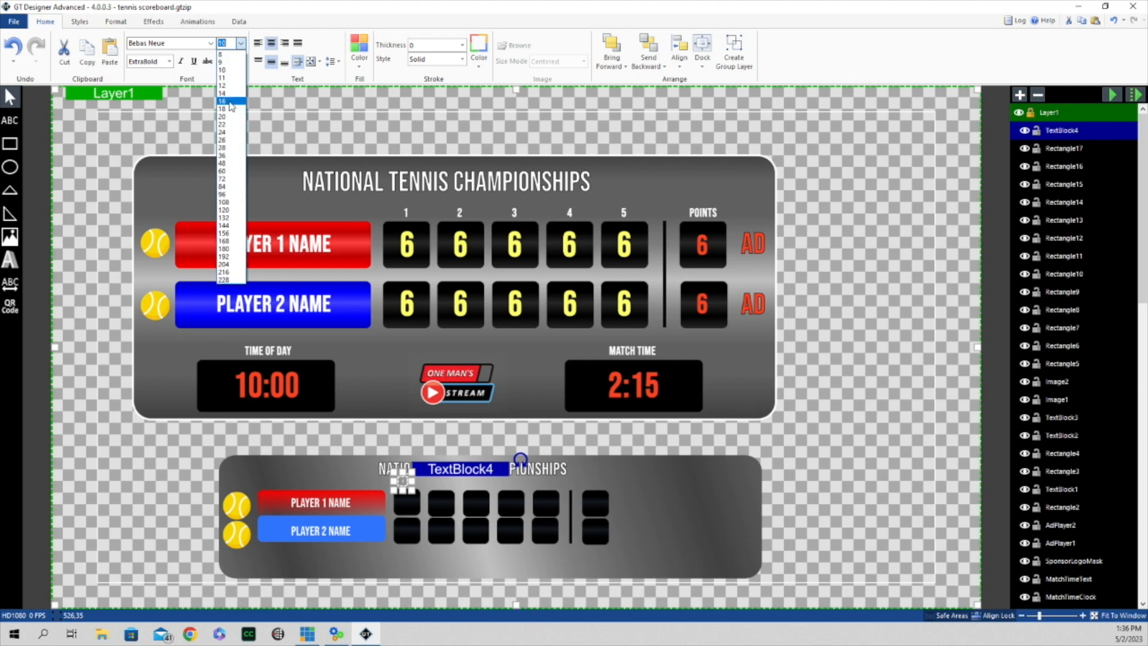
click(229, 102)
click(529, 379)
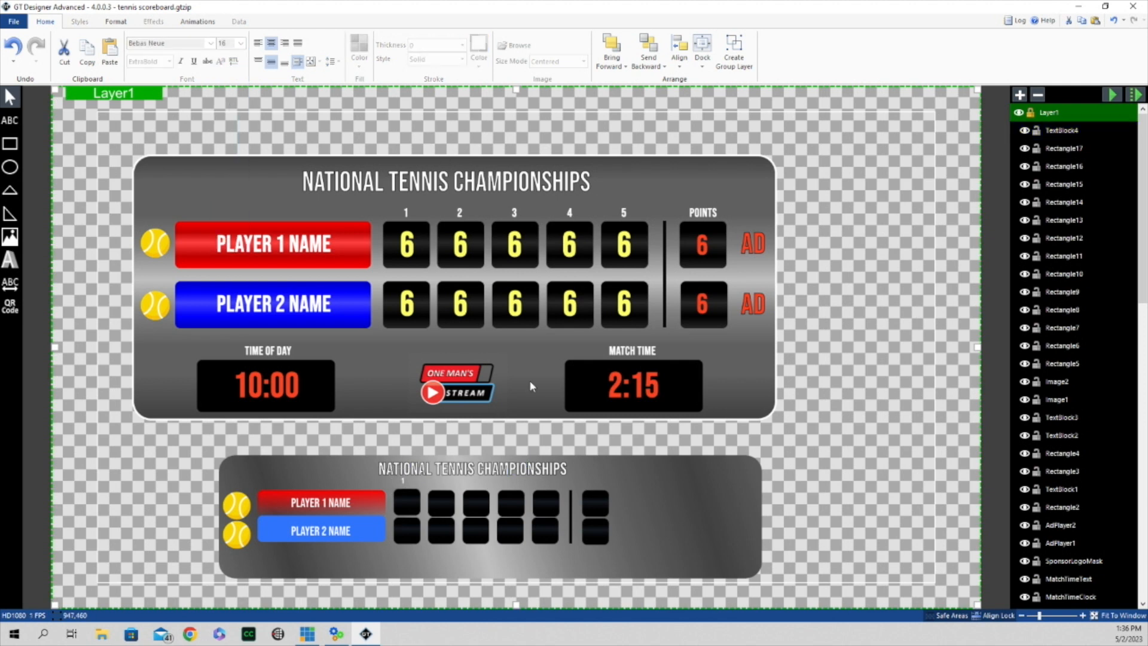
click(404, 487)
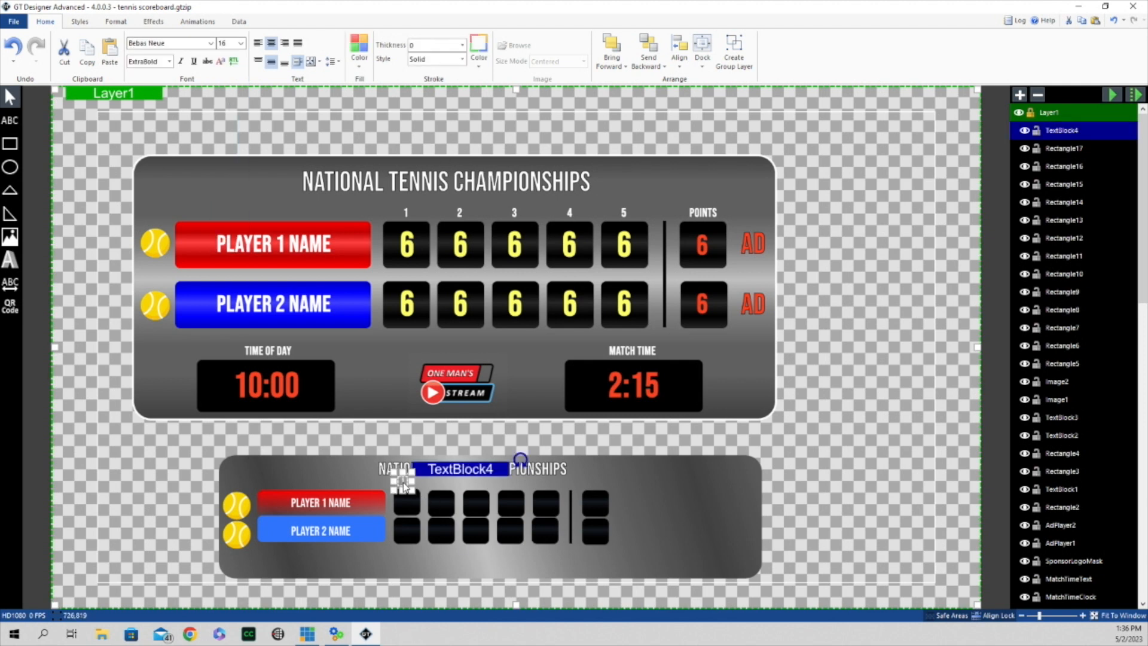
Step: Duplicate the set-number label 1 and place the copy above the lower scoreboard's second score box as label 2
right_click(456, 467)
click(488, 489)
right_click(465, 464)
click(511, 499)
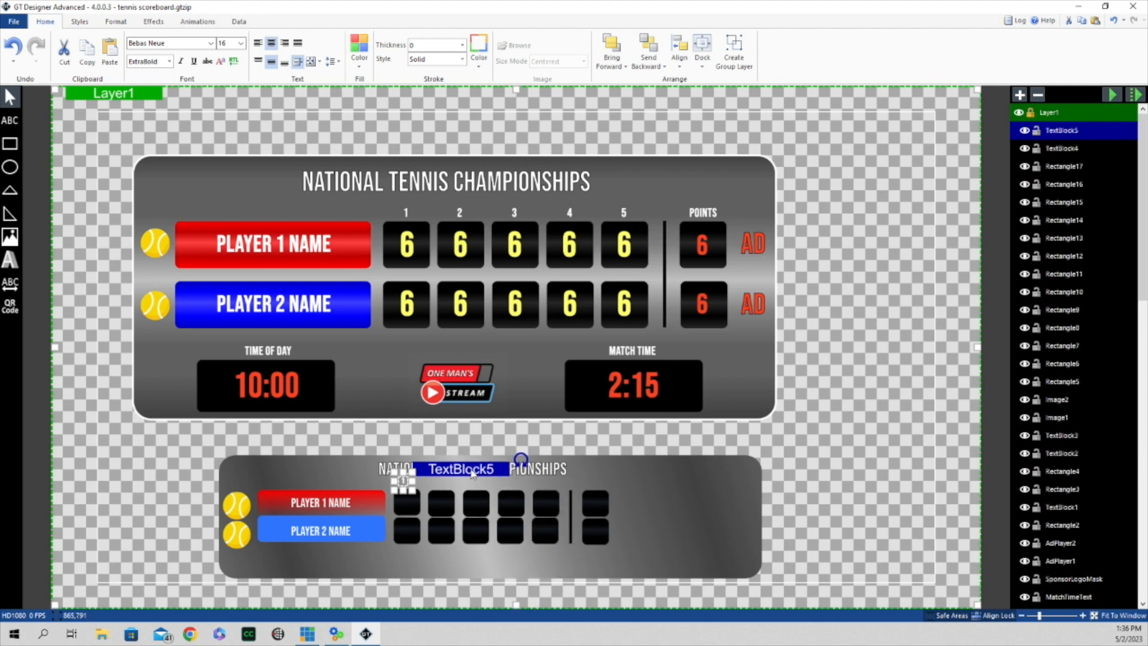
key(Right)
key(Right)
key(Right)
key(Right)
key(Right)
key(Right)
key(Right)
key(Right)
key(Right)
key(Right)
key(Right)
key(Right)
key(Right)
key(Right)
key(Right)
key(Right)
key(Right)
key(Right)
key(Right)
key(Right)
key(Right)
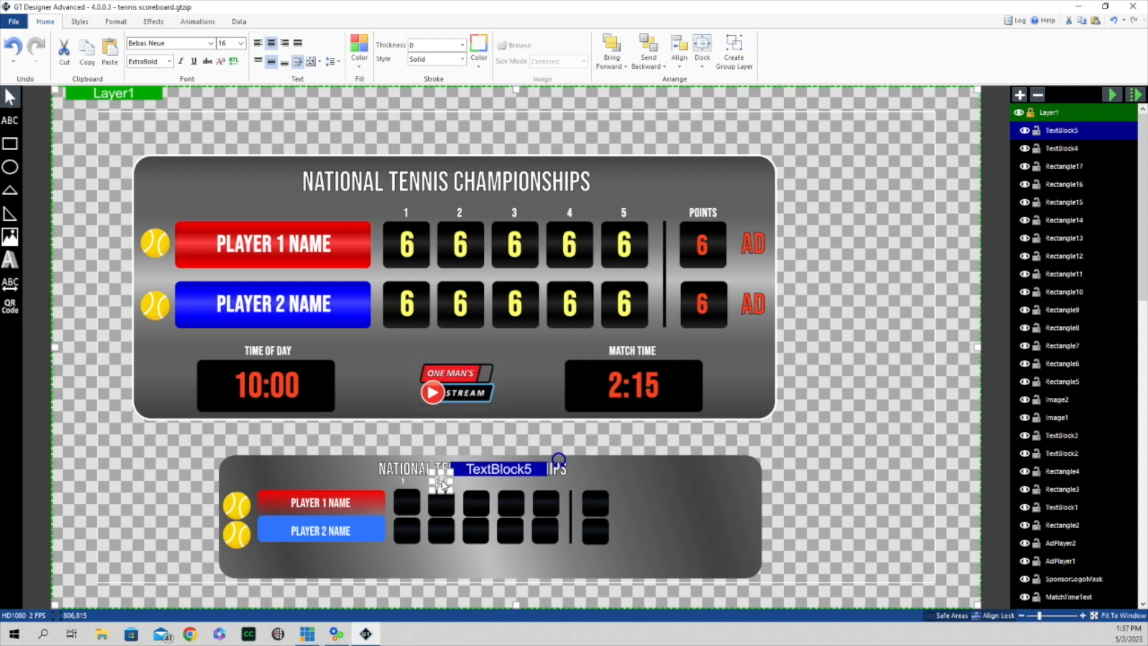
Step: Duplicate the set-number label 2 and place the copy above the lower scoreboard's third score box as label 3
right_click(491, 470)
click(528, 489)
right_click(519, 474)
click(544, 500)
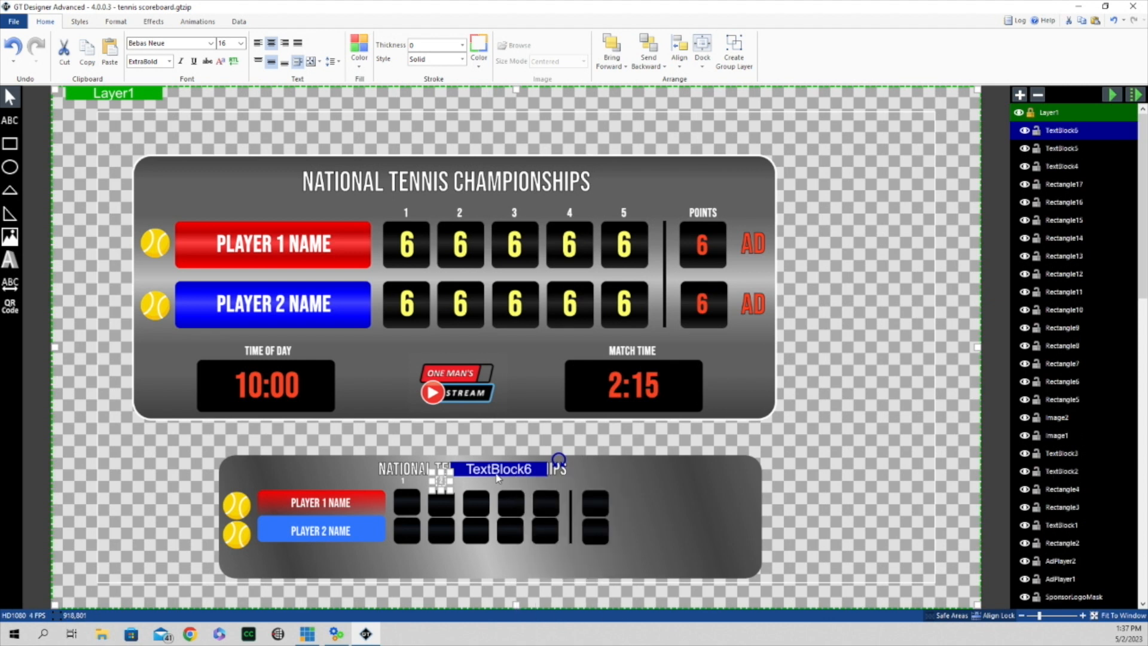
key(Right)
key(Right)
key(Right)
key(Right)
key(Right)
key(Right)
key(Right)
key(Right)
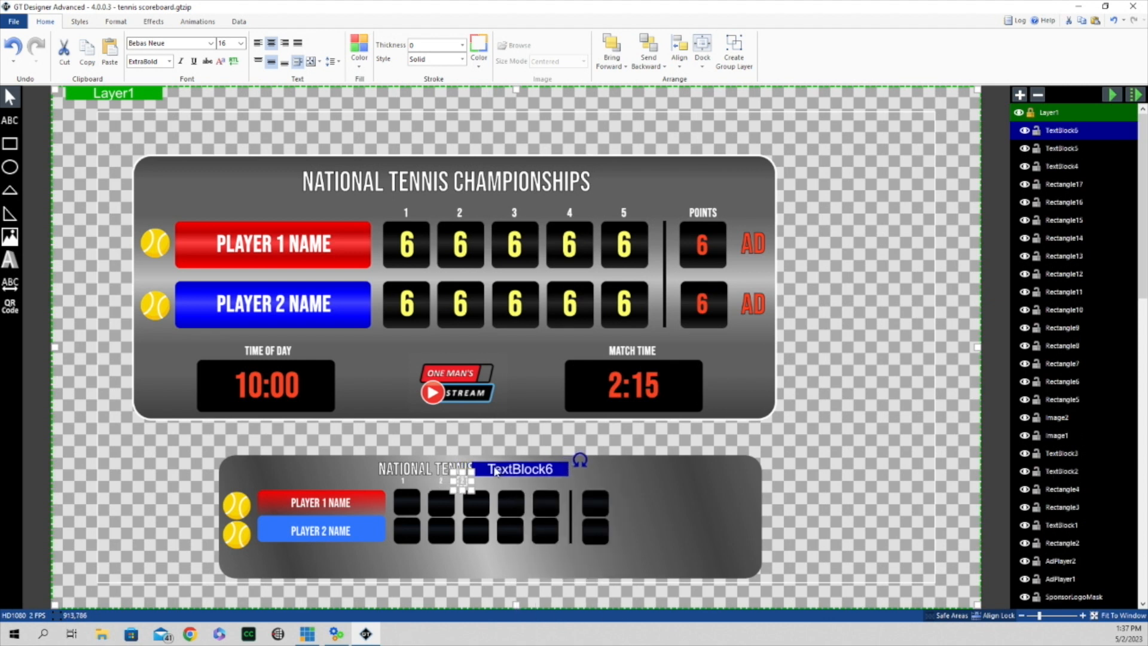
key(Right)
key(Right)
key(Right)
key(Right)
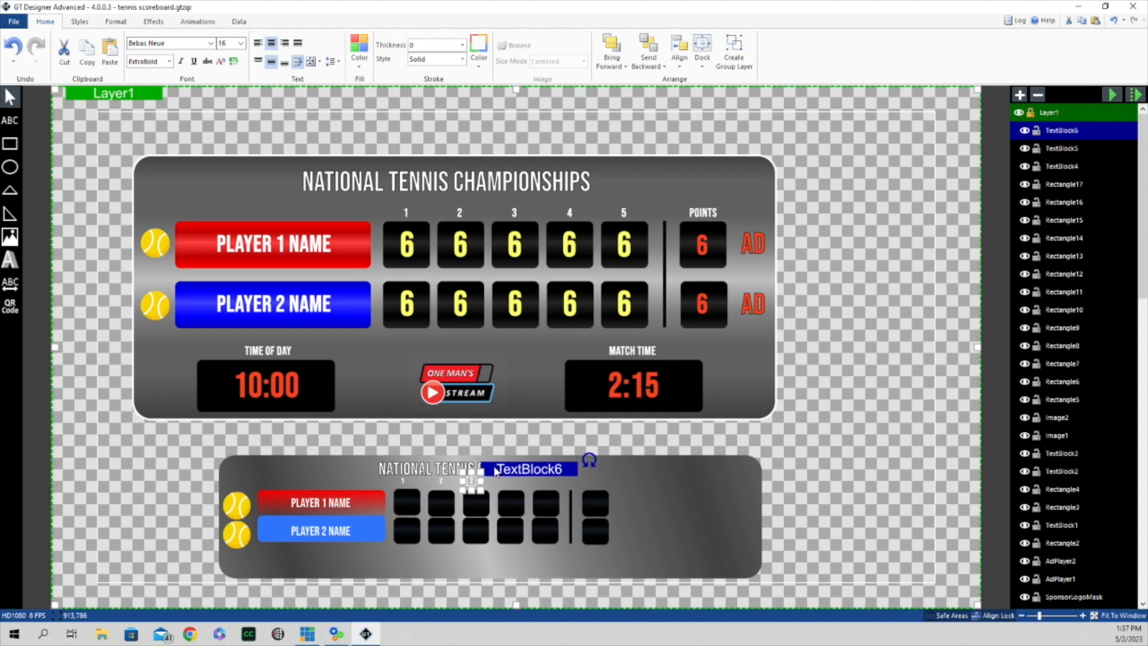
key(Right)
key(Right)
key(Right)
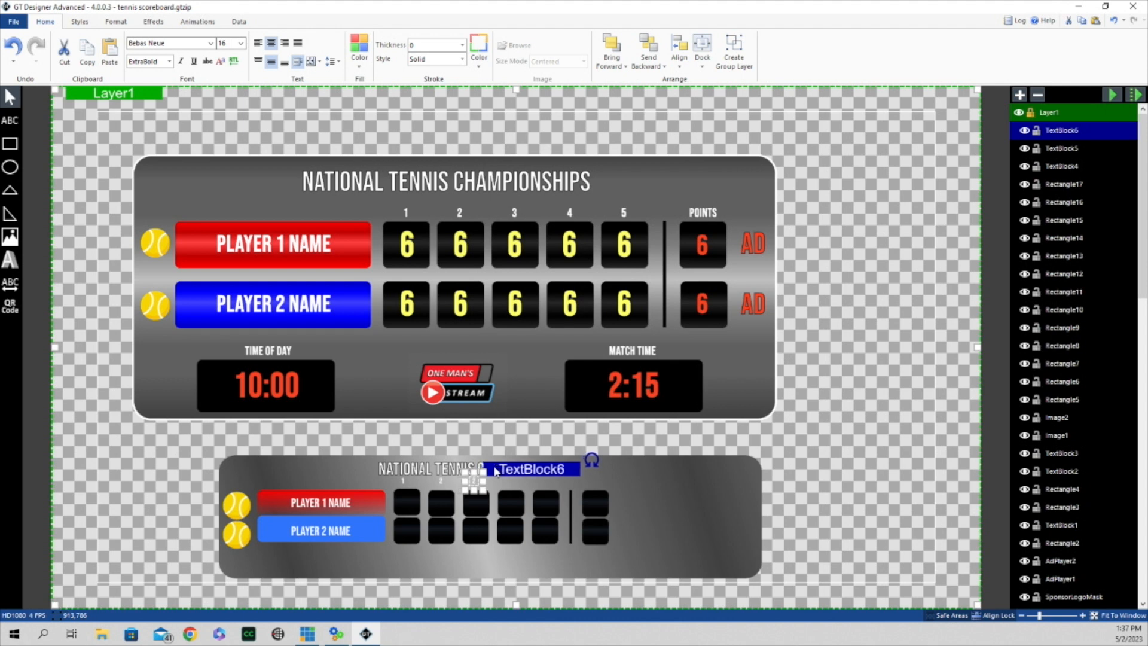
key(Right)
key(Right)
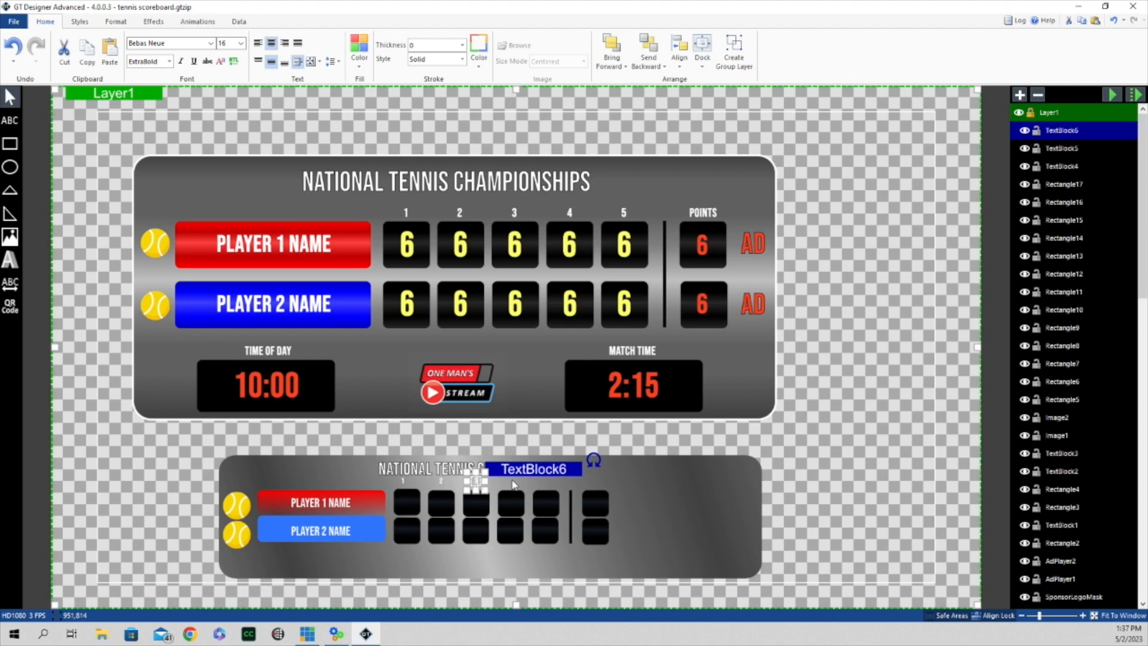
Step: Duplicate the set-number label 3 and place the copy above the lower scoreboard's fourth score box as label 4
right_click(519, 465)
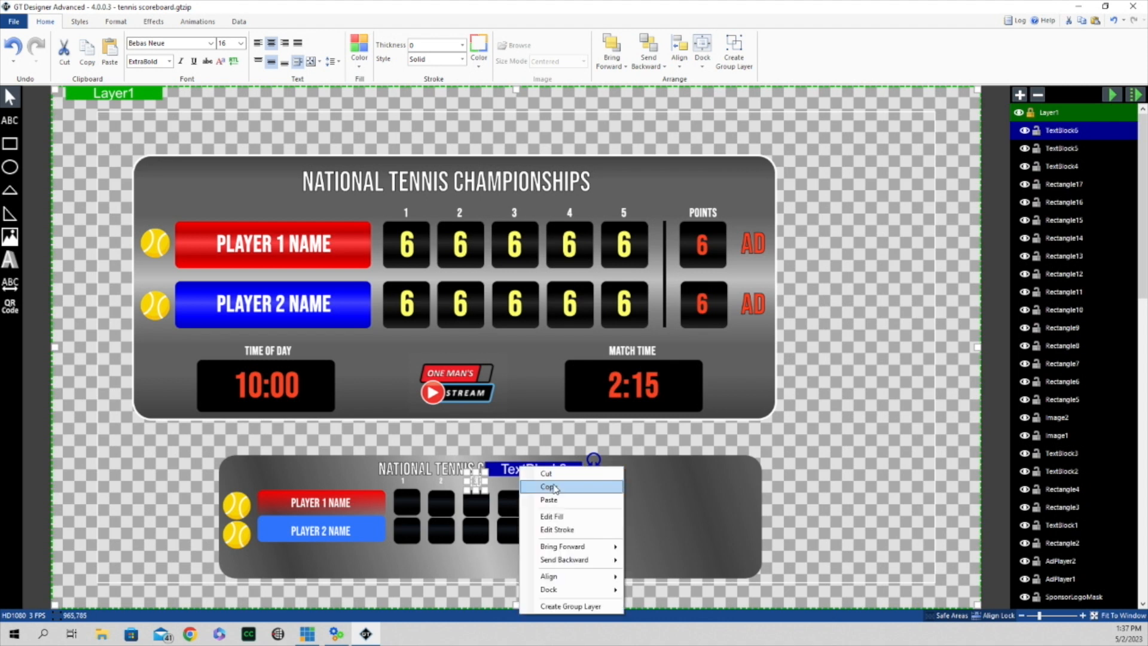
click(556, 488)
right_click(529, 471)
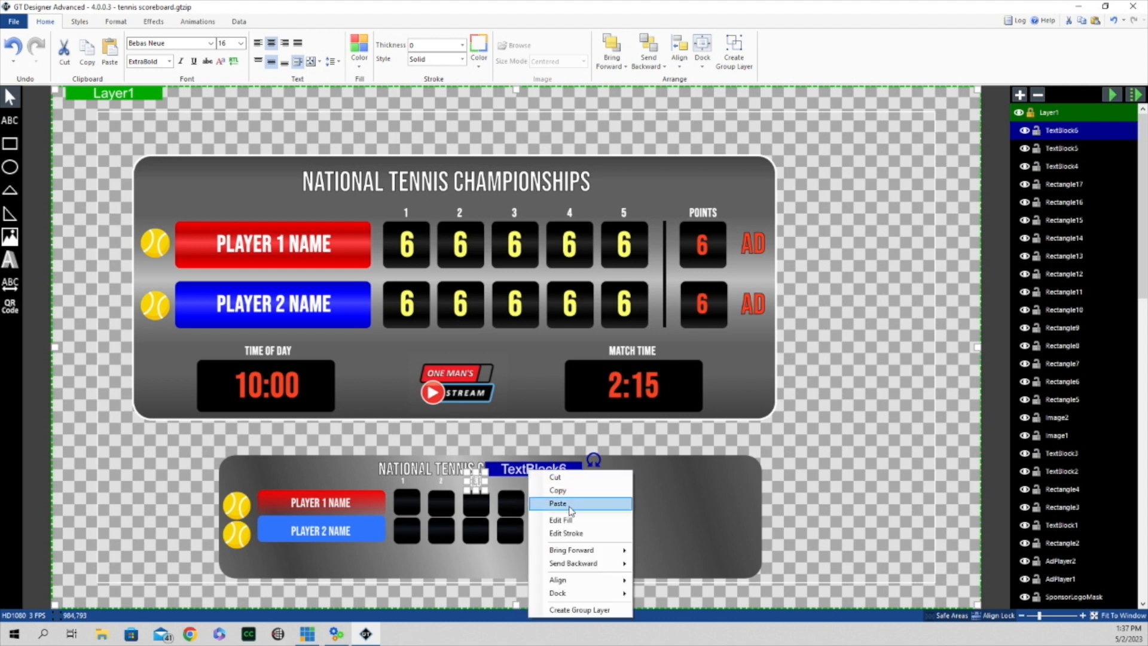
click(557, 503)
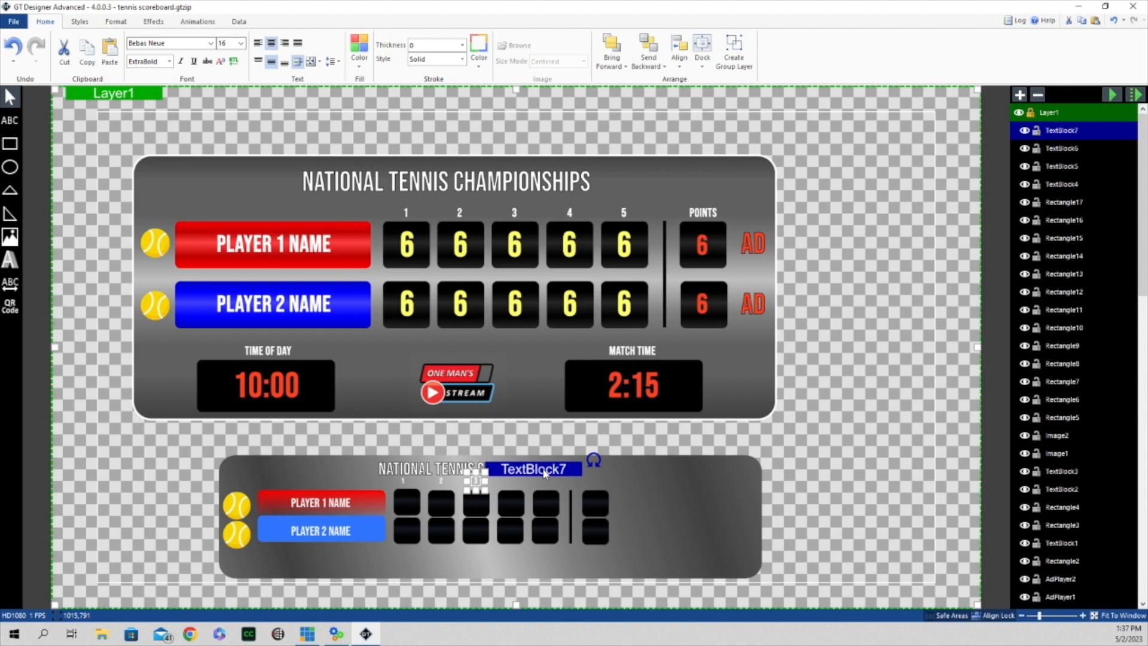
key(Right)
key(Right)
key(Right)
key(Right)
key(Right)
key(Right)
key(Right)
key(Right)
key(Right)
key(Right)
key(Right)
key(Right)
key(Right)
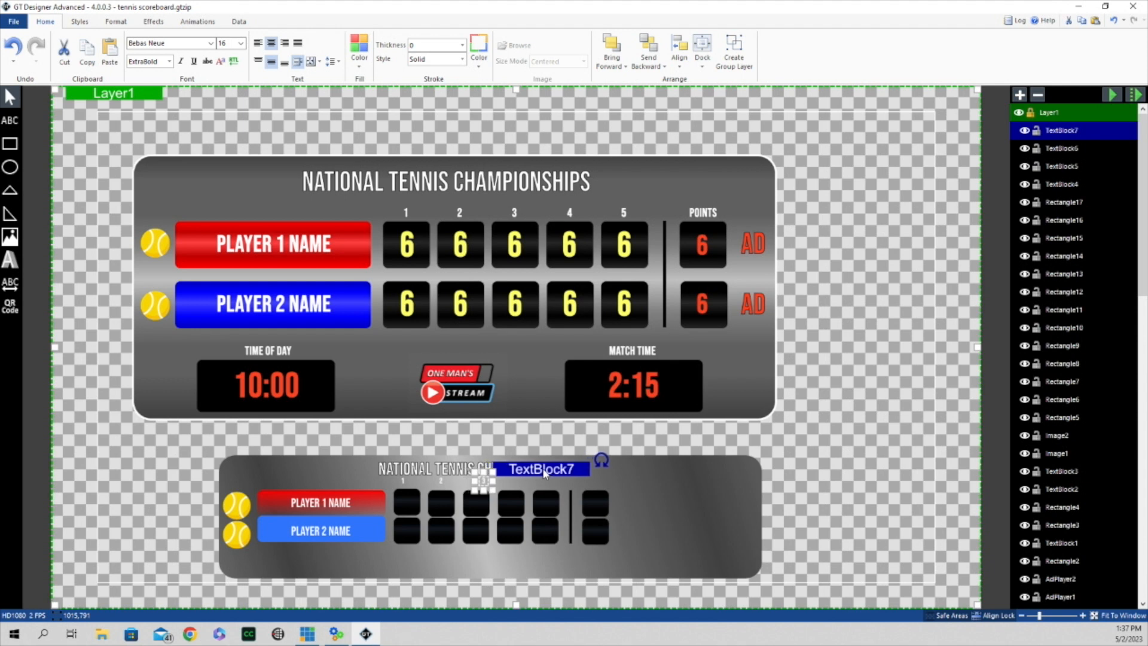
key(Right)
key(Right)
key(Right)
key(Right)
key(Right)
key(Right)
key(Right)
key(Right)
key(Right)
key(Right)
key(Right)
key(Right)
key(Right)
key(Right)
key(Right)
key(Right)
key(Right)
key(Right)
key(Right)
key(Right)
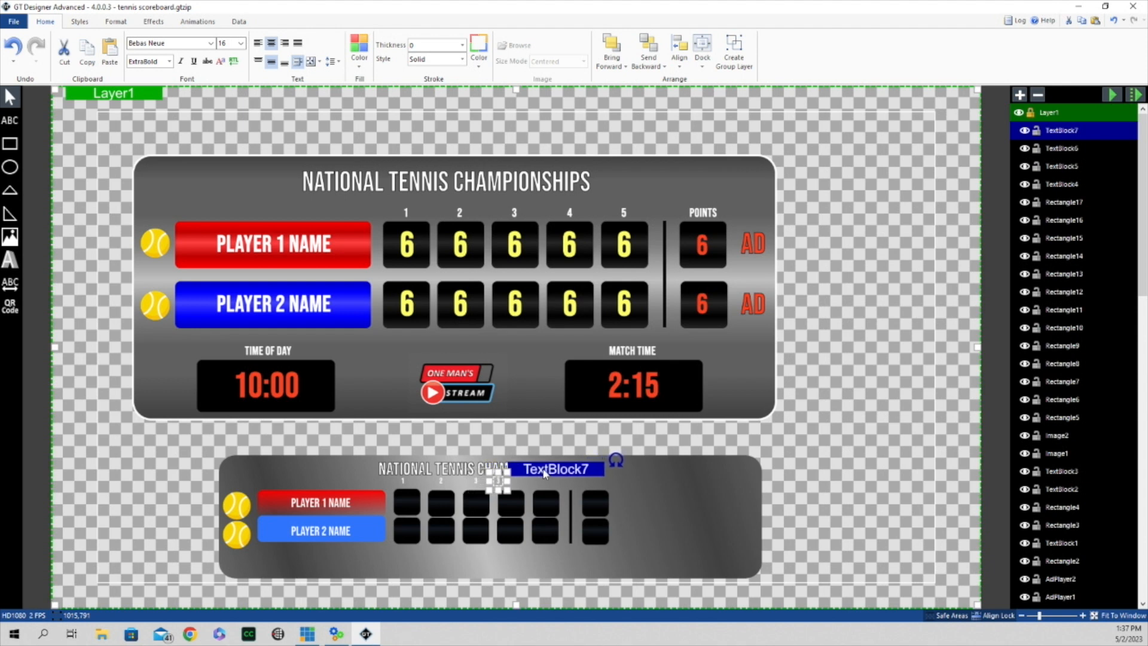
key(Right)
key(Right)
key(Right)
key(Right)
key(Right)
key(Right)
key(Right)
key(Right)
key(Right)
key(Right)
key(Right)
key(Right)
key(Right)
key(Right)
key(Right)
key(Right)
key(Right)
key(Right)
key(Right)
key(Right)
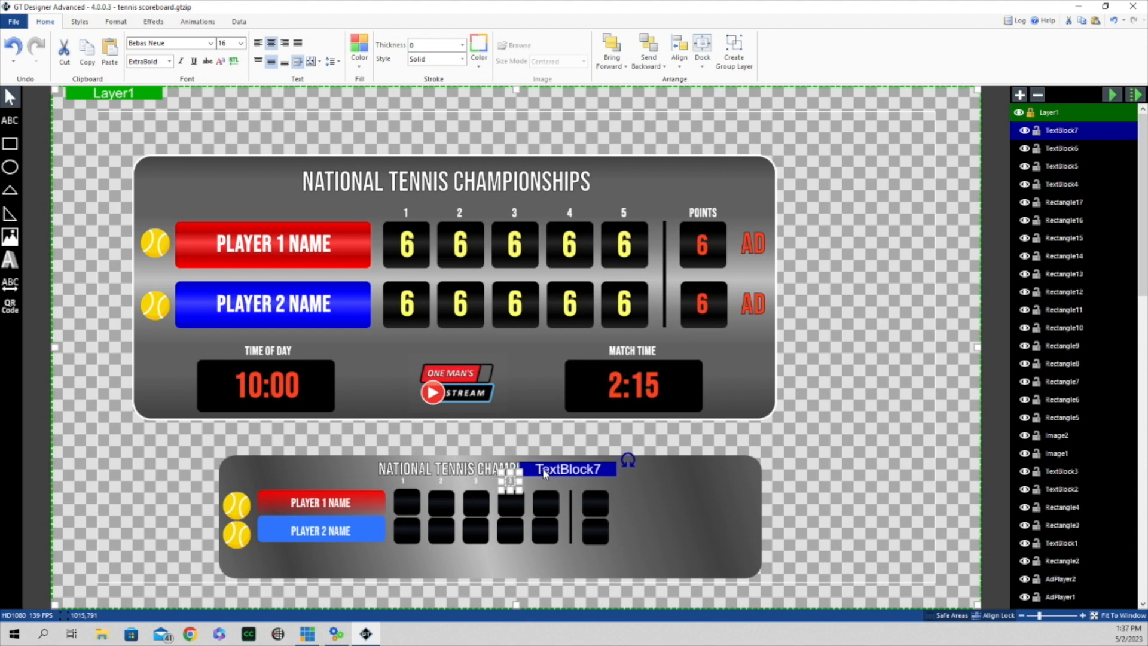
key(Right)
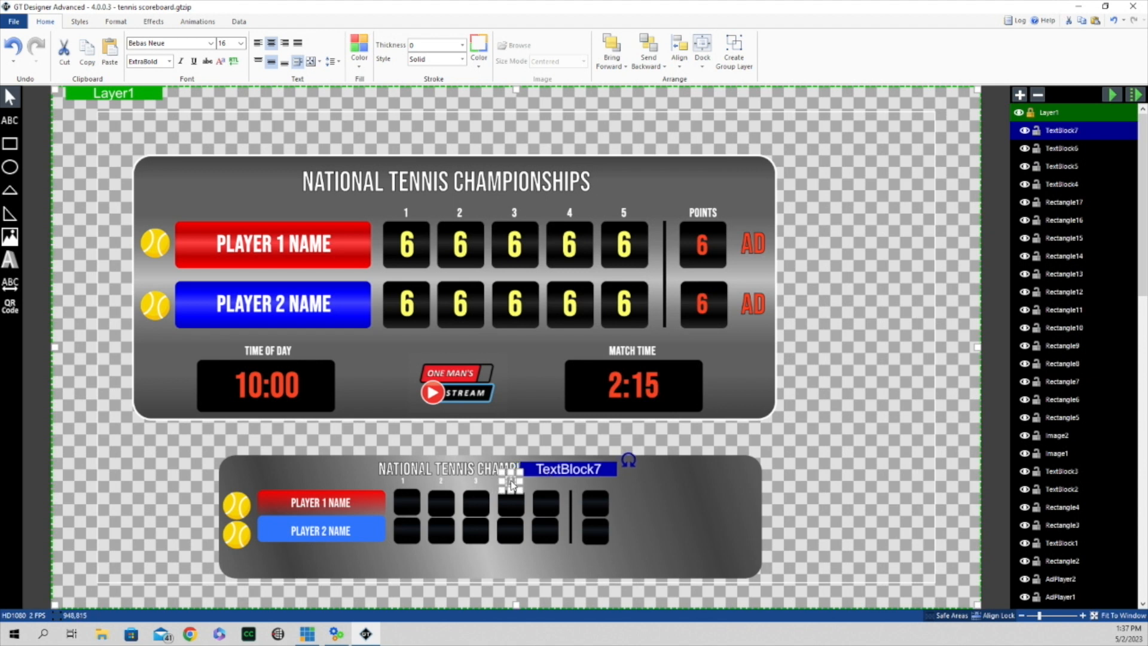
Step: Paste another copy of the set-number label and place it above the lower scoreboard's fifth score box as label 5
right_click(559, 473)
click(577, 505)
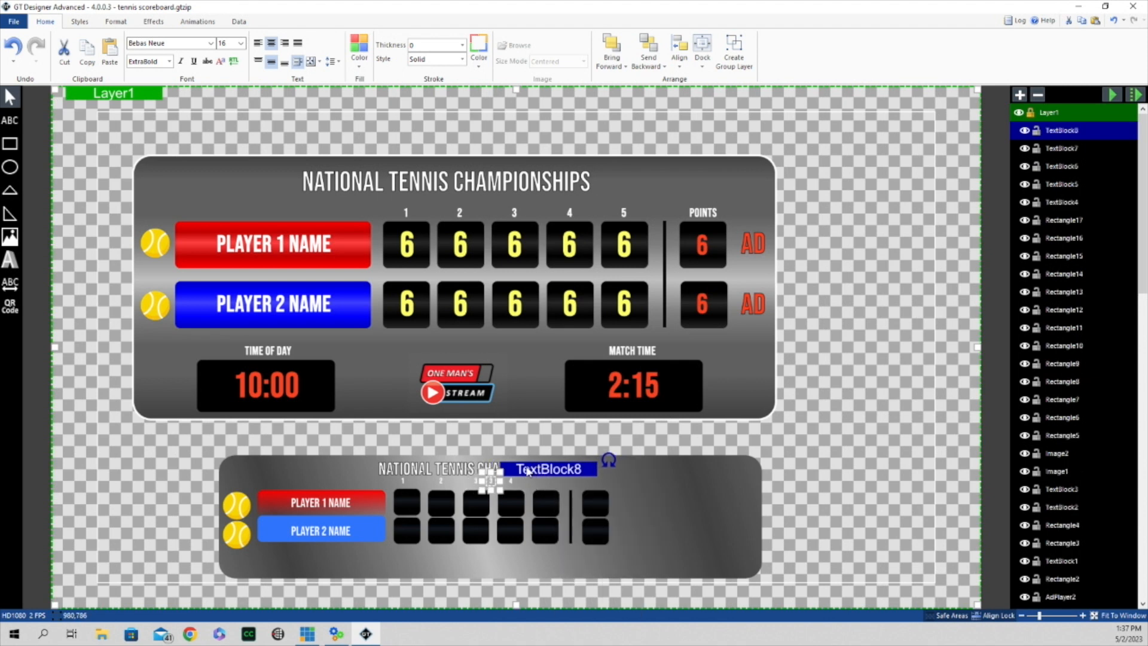
key(Right)
key(Right)
key(Right)
key(Right)
key(Right)
key(Right)
key(Right)
key(Right)
key(Right)
key(Right)
key(Right)
key(Right)
key(Right)
key(Right)
key(Right)
key(Right)
key(Right)
key(Right)
key(Right)
key(Right)
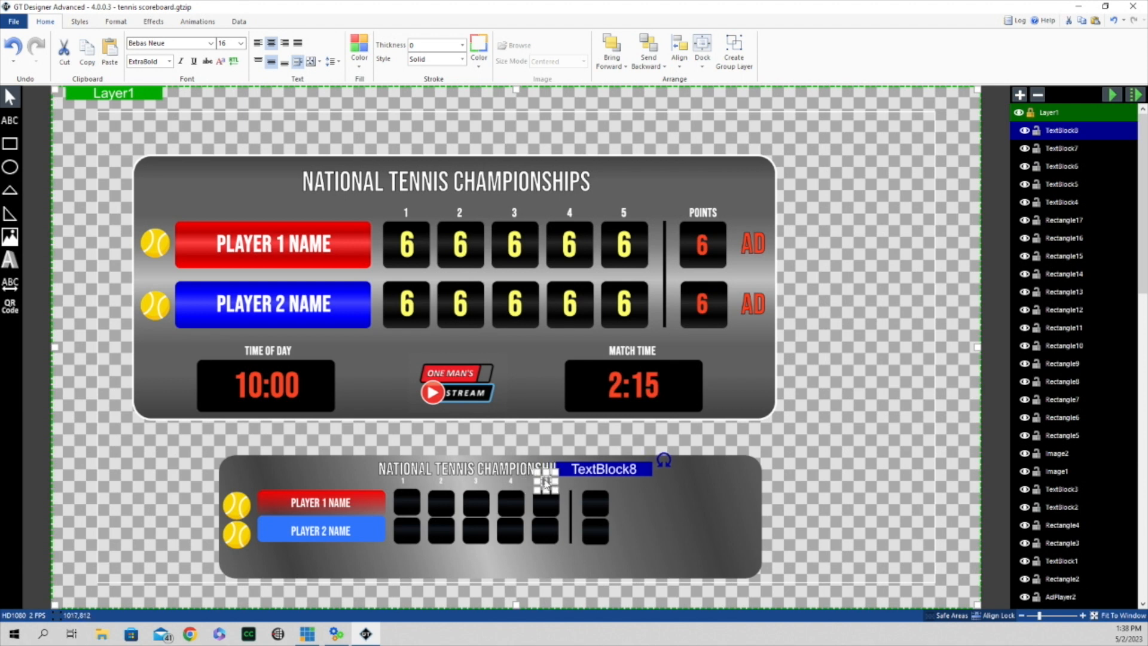
Step: Duplicate the set-number label 5 and move the copy horizontally to sit above the lower scoreboard's points boxes
right_click(607, 472)
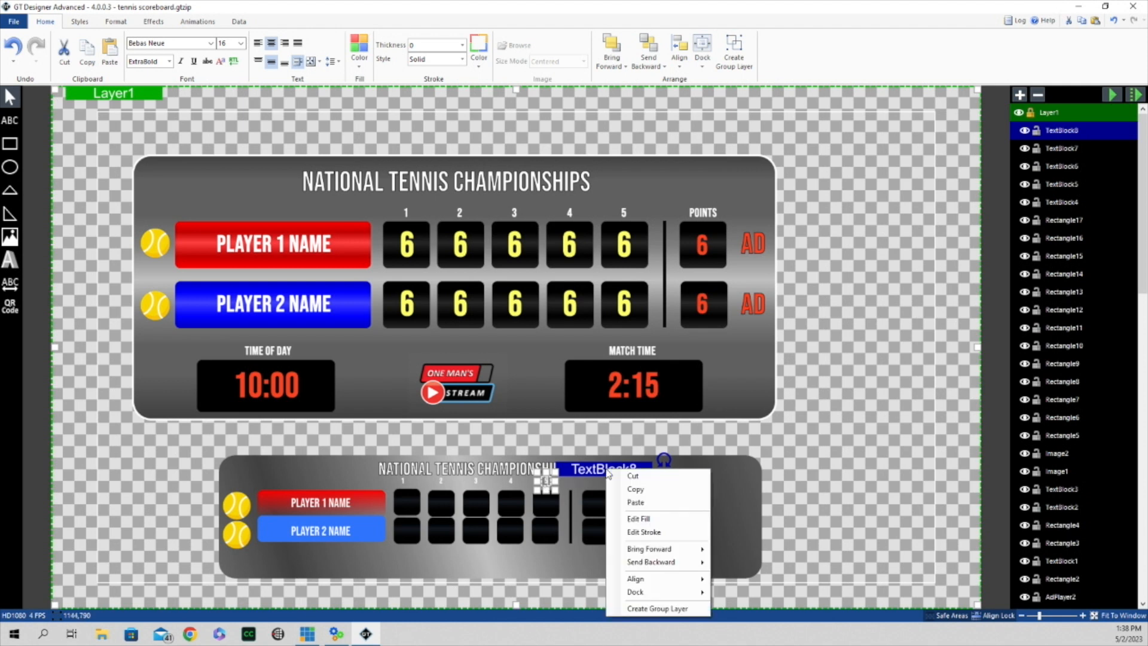
click(636, 490)
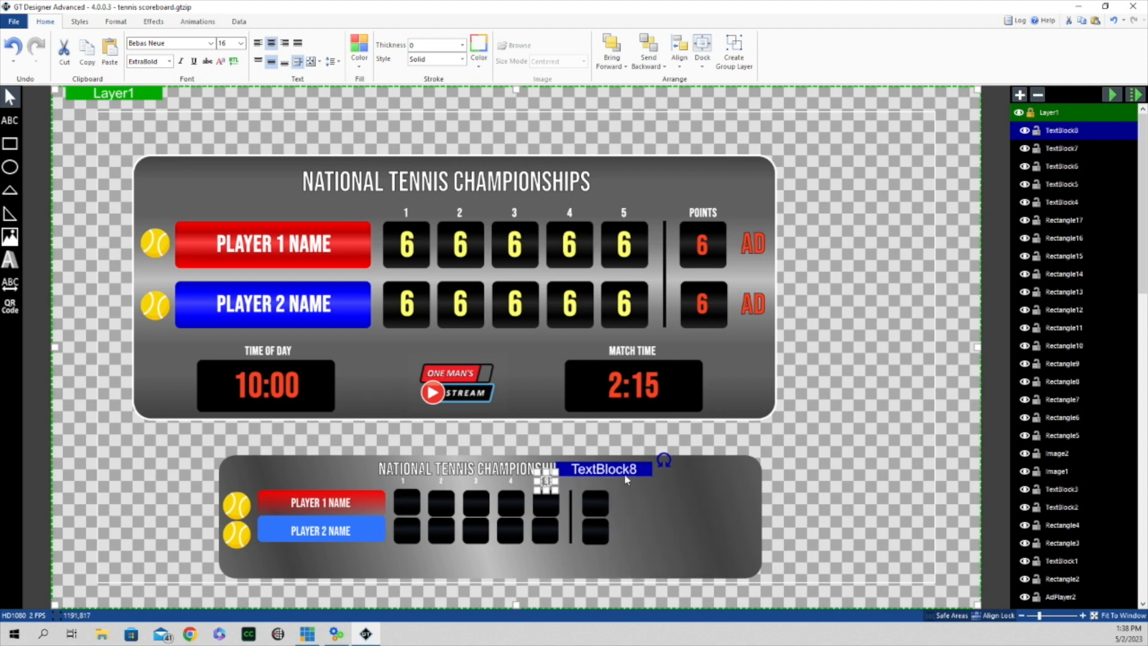
right_click(624, 473)
click(640, 506)
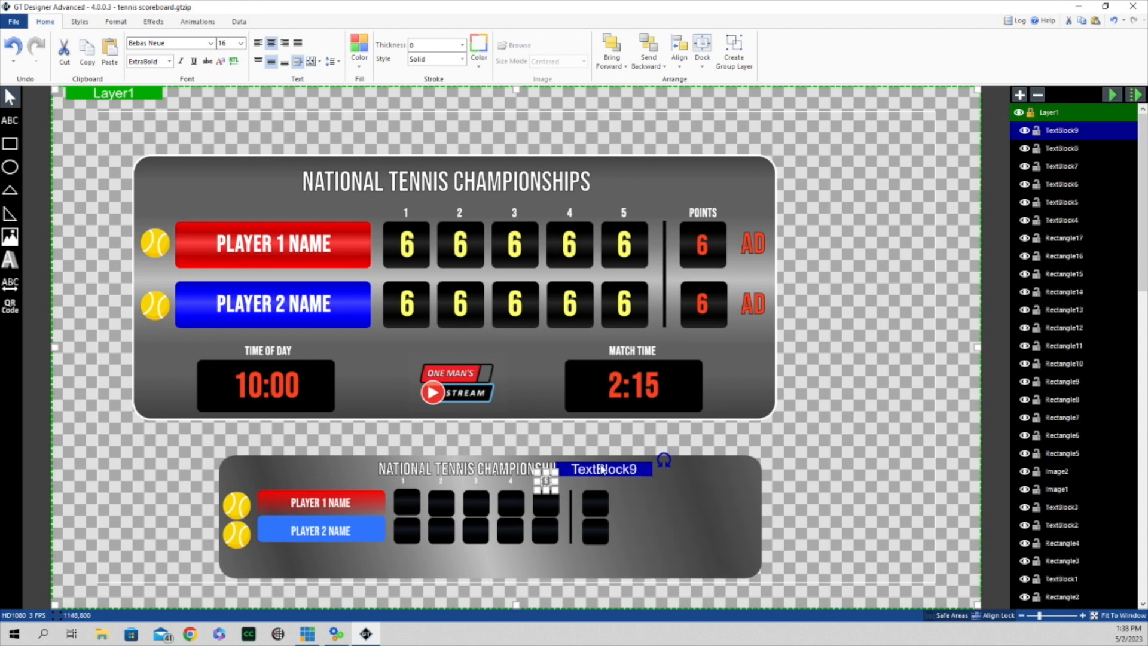
key(Right)
key(Right)
key(Right)
key(Right)
key(Right)
key(Right)
key(Right)
key(Right)
key(Right)
key(Right)
key(Right)
key(Right)
key(Right)
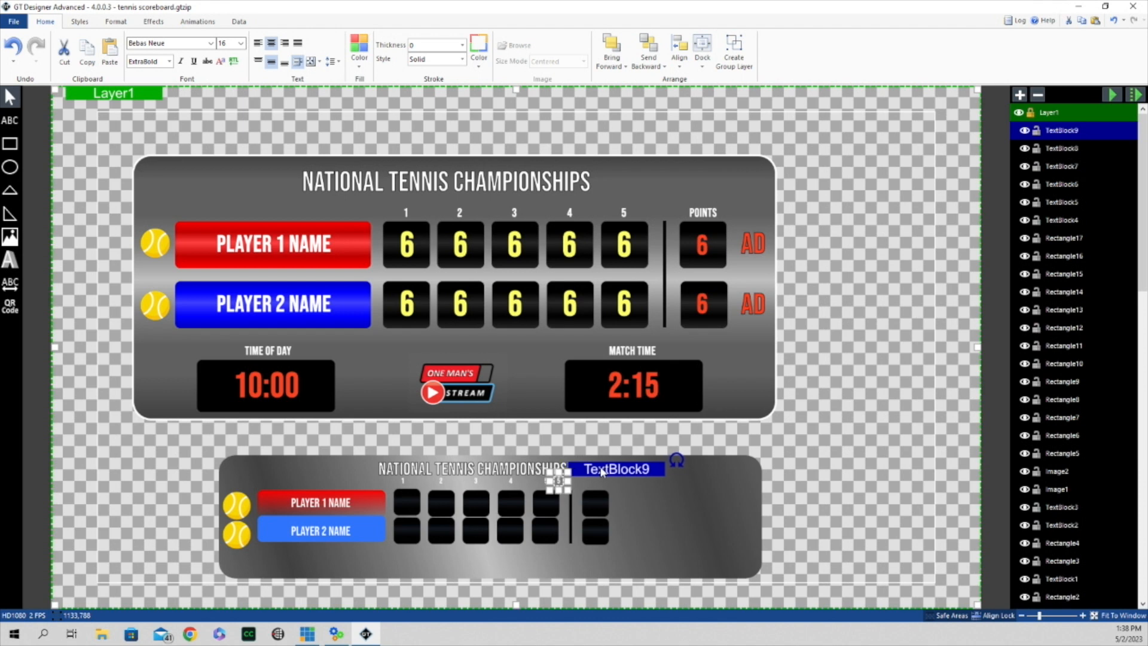
key(Right)
key(Right)
key(Right)
key(Right)
key(Right)
key(Right)
key(Right)
key(Right)
key(Right)
key(Right)
key(Right)
key(Right)
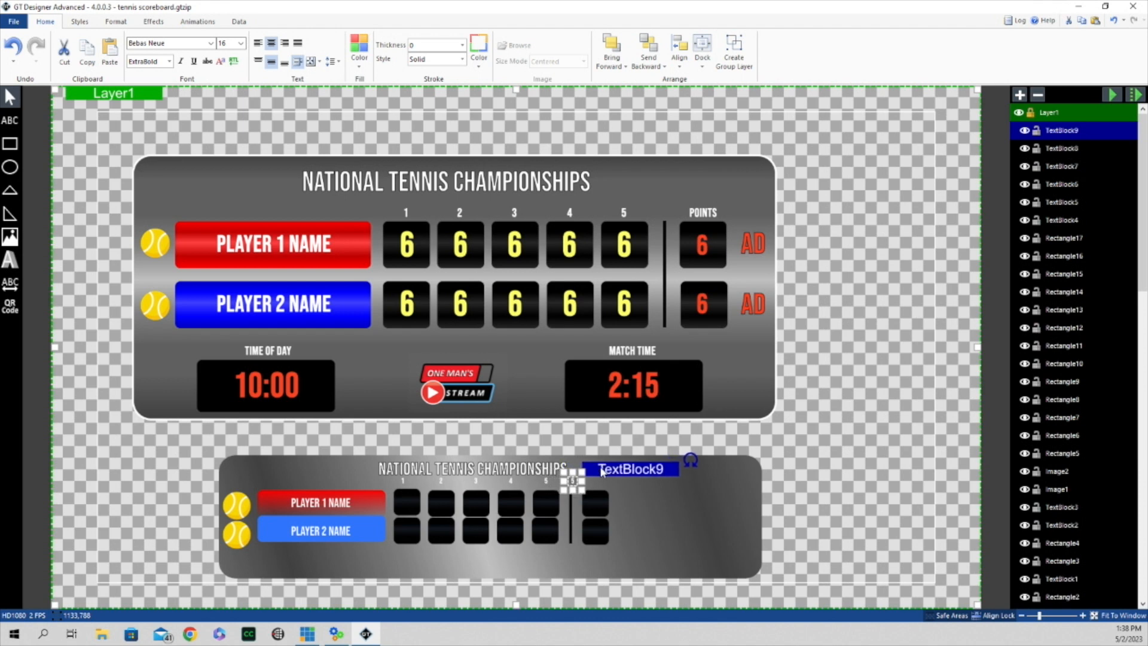
key(Right)
key(Right)
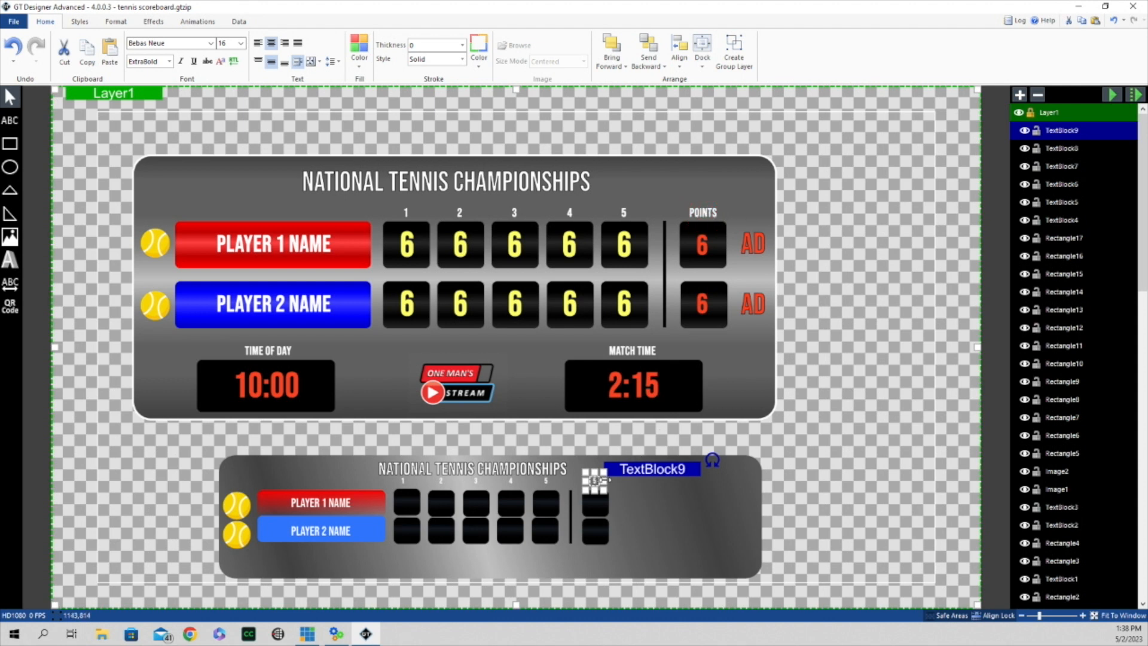
Step: Widen the copied label above the points boxes and change its text to POINTS
drag(605, 482, 573, 480)
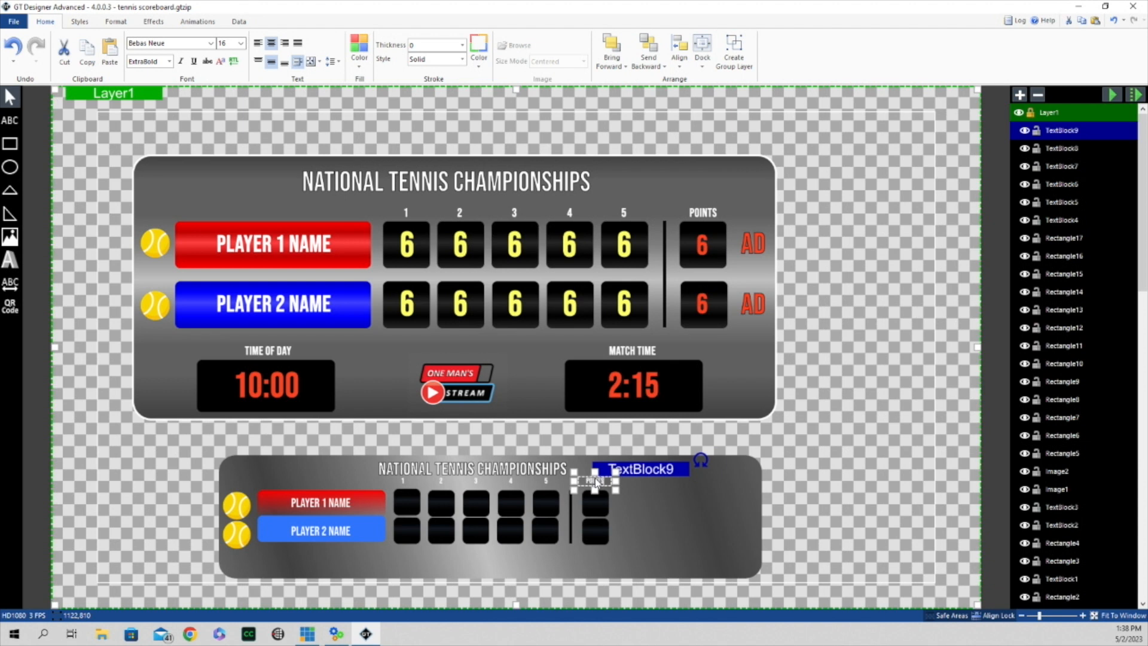
click(866, 479)
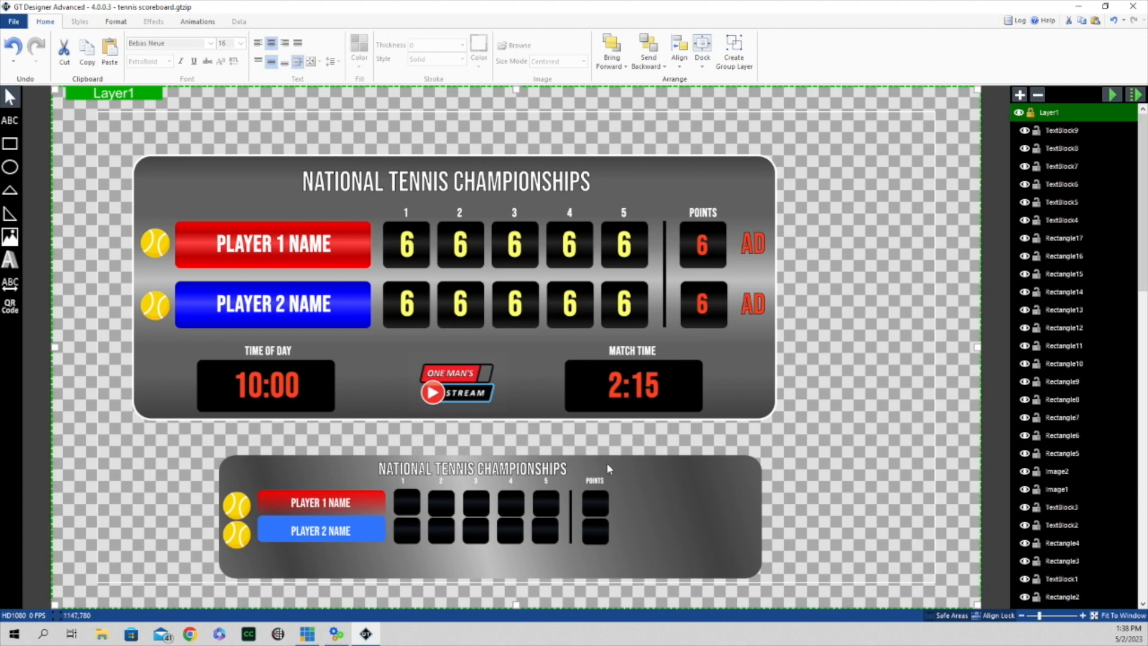
Step: Duplicate the lower scoreboard's POINTS label and place the copy beneath the PLAYER 2 NAME box
click(599, 482)
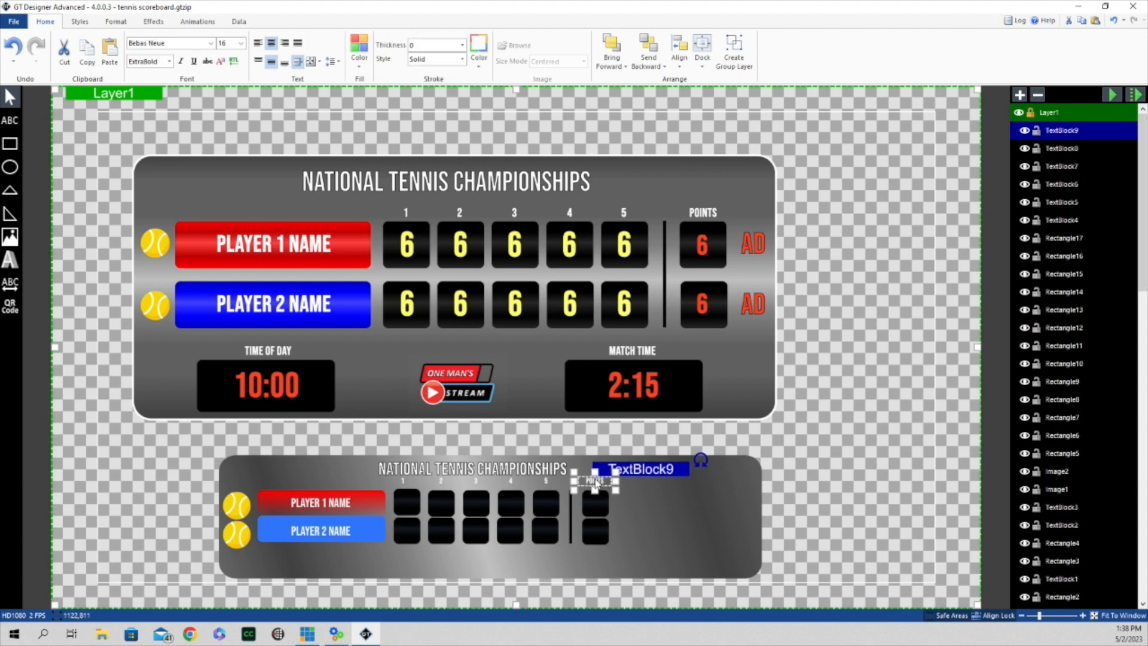
right_click(645, 469)
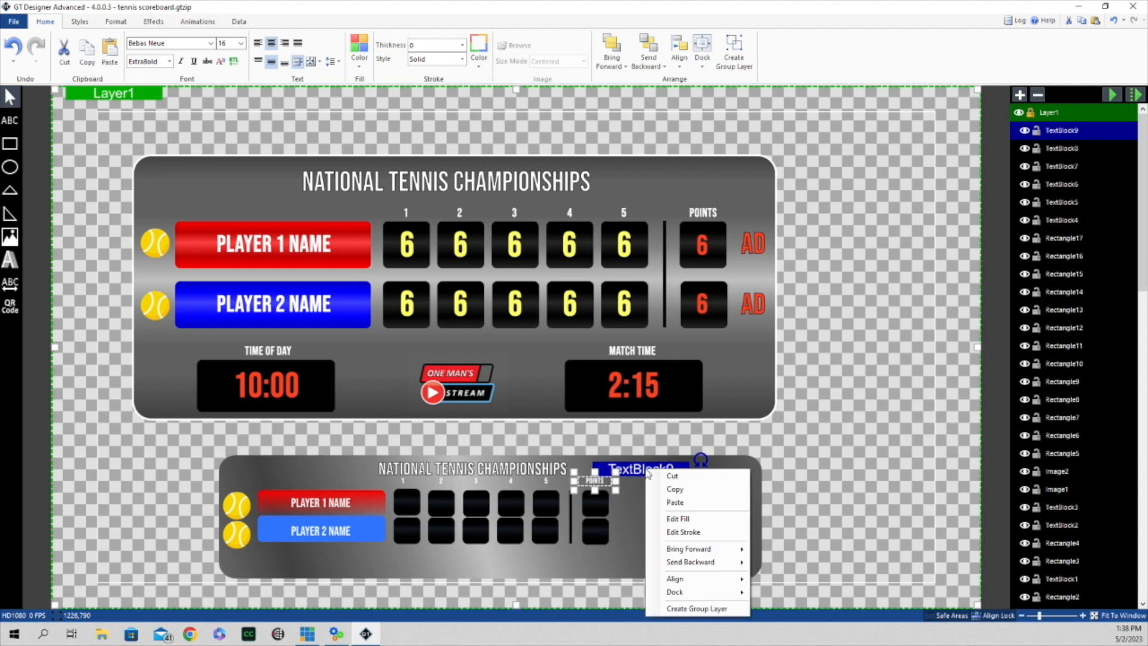
click(675, 489)
right_click(667, 471)
click(691, 502)
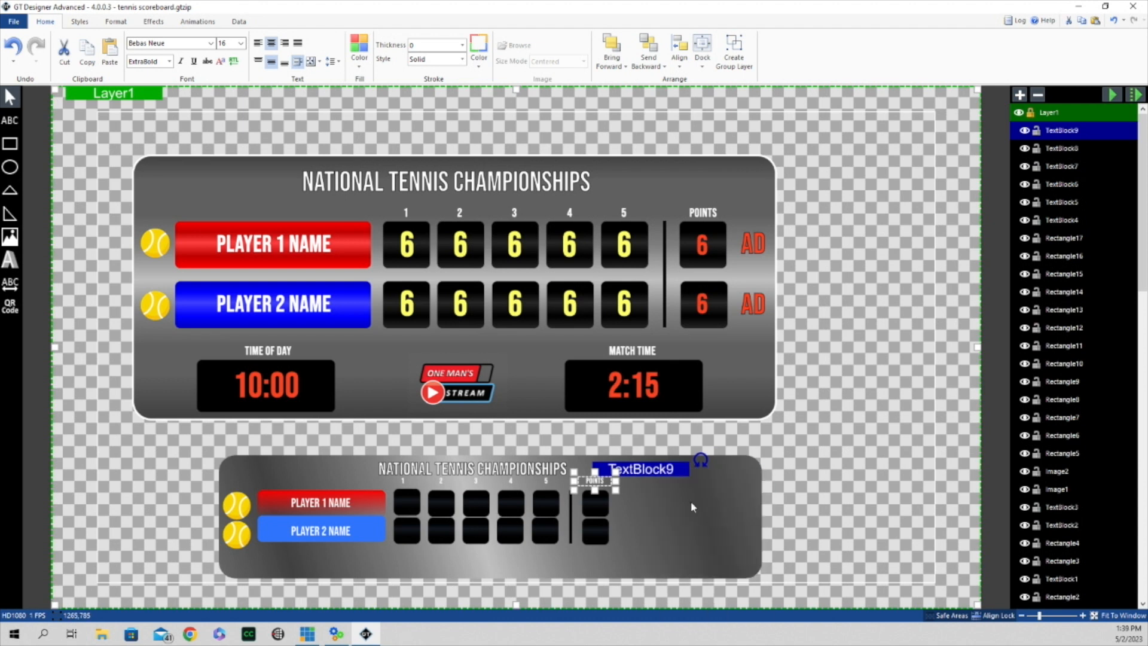
drag(659, 478, 310, 504)
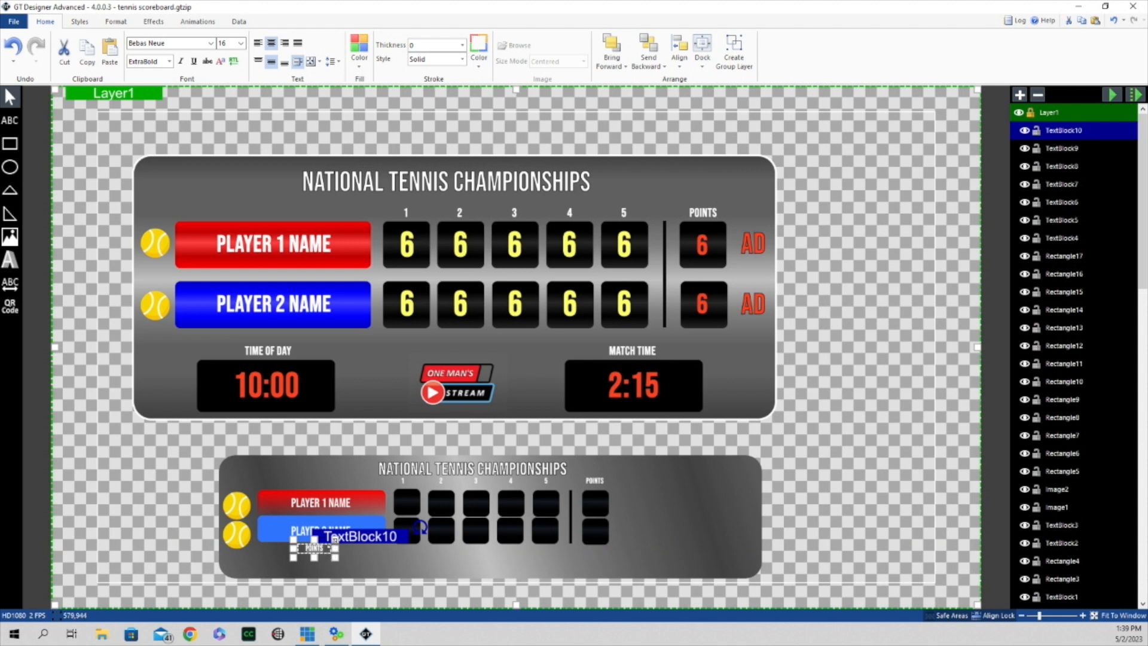
Step: Change the text of the label beneath PLAYER 2 NAME to TIME OF DAY and view its auto-size options
key(BackSpace)
text(TIME OF DAY)
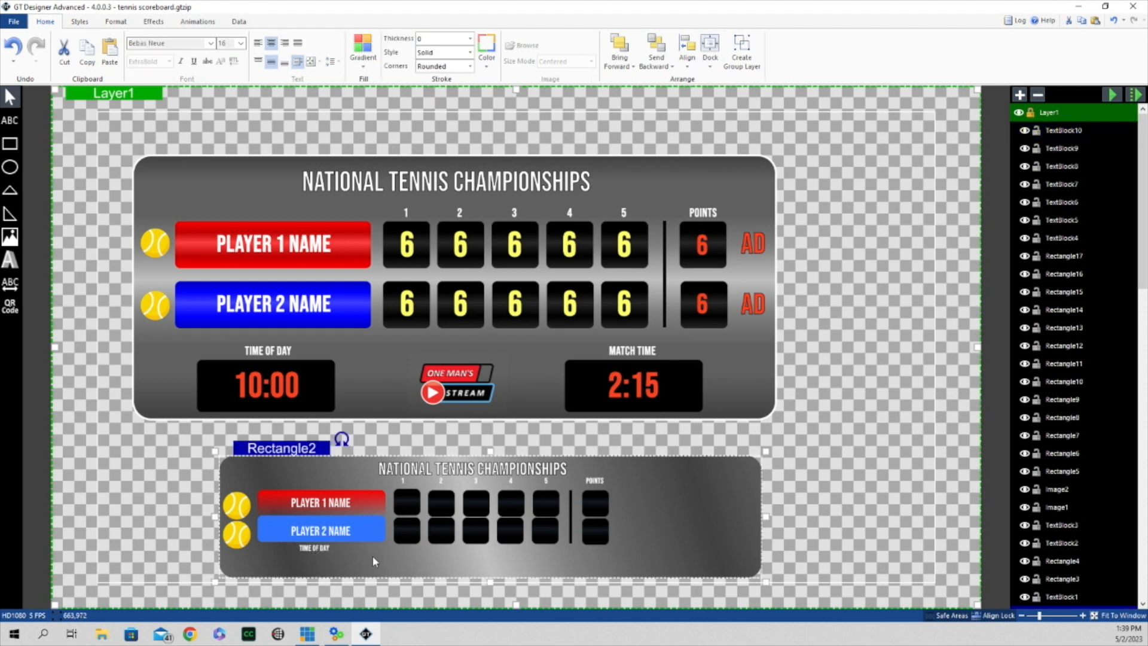
click(318, 61)
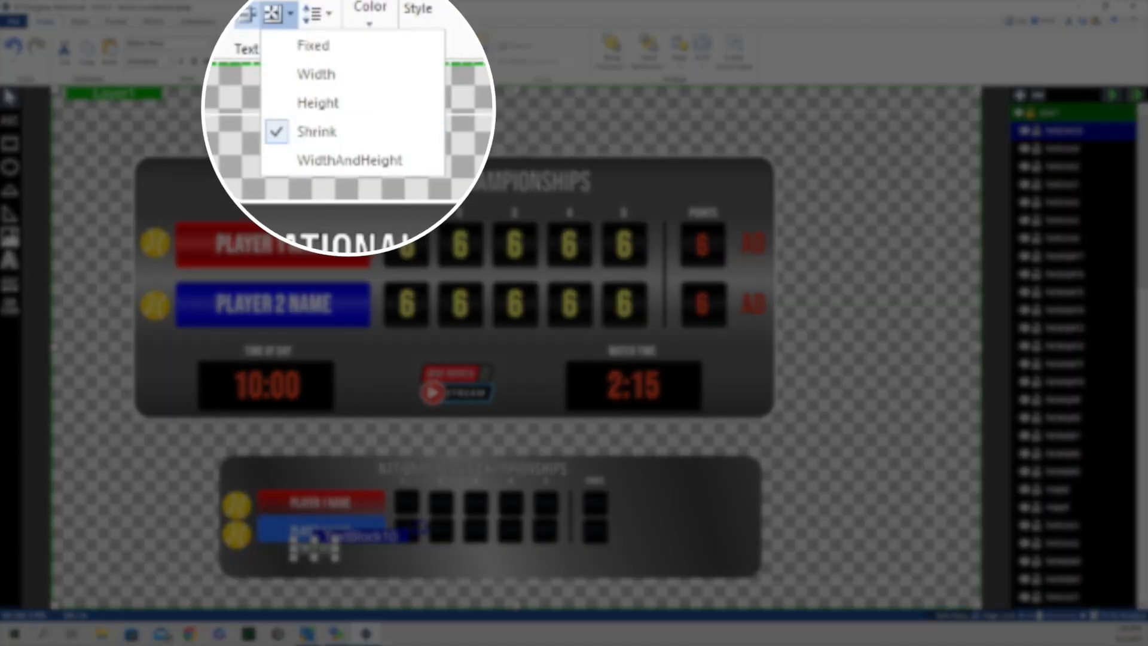
click(328, 555)
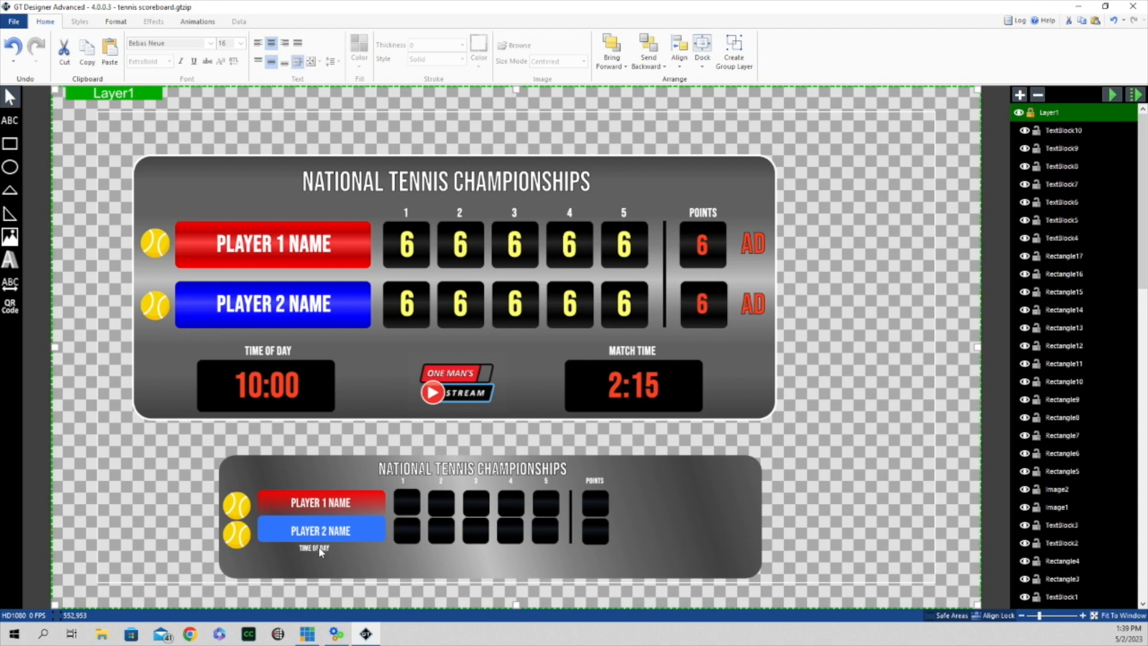
Step: Duplicate the lower TIME OF DAY label and move the copy horizontally to just below the fifth score box and divider
click(322, 550)
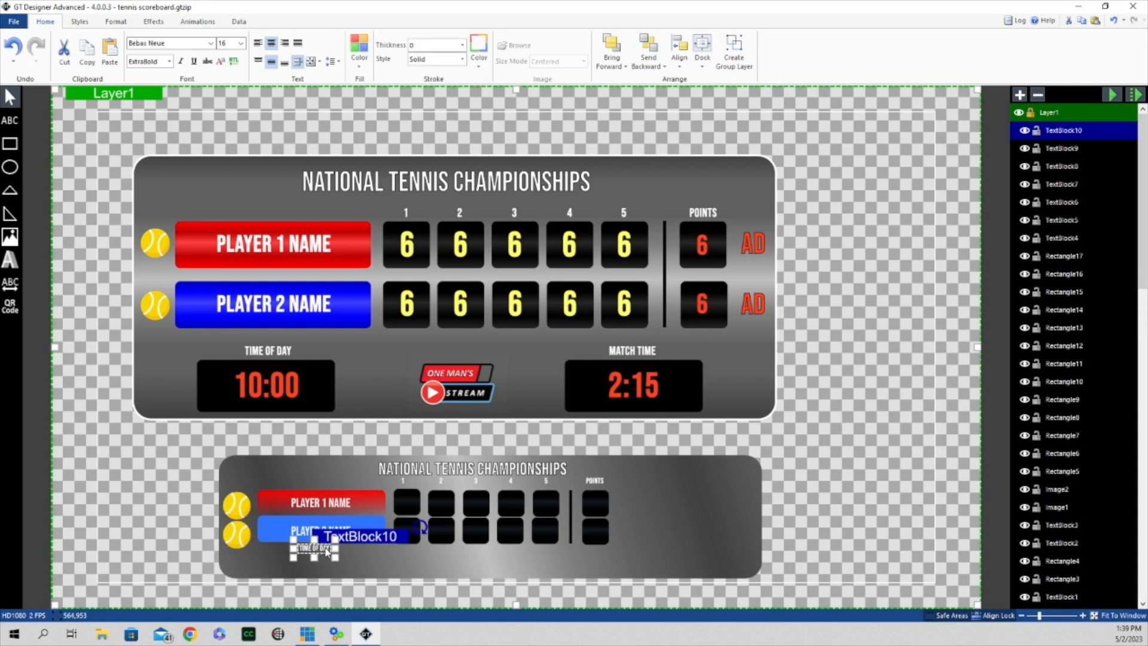
right_click(359, 542)
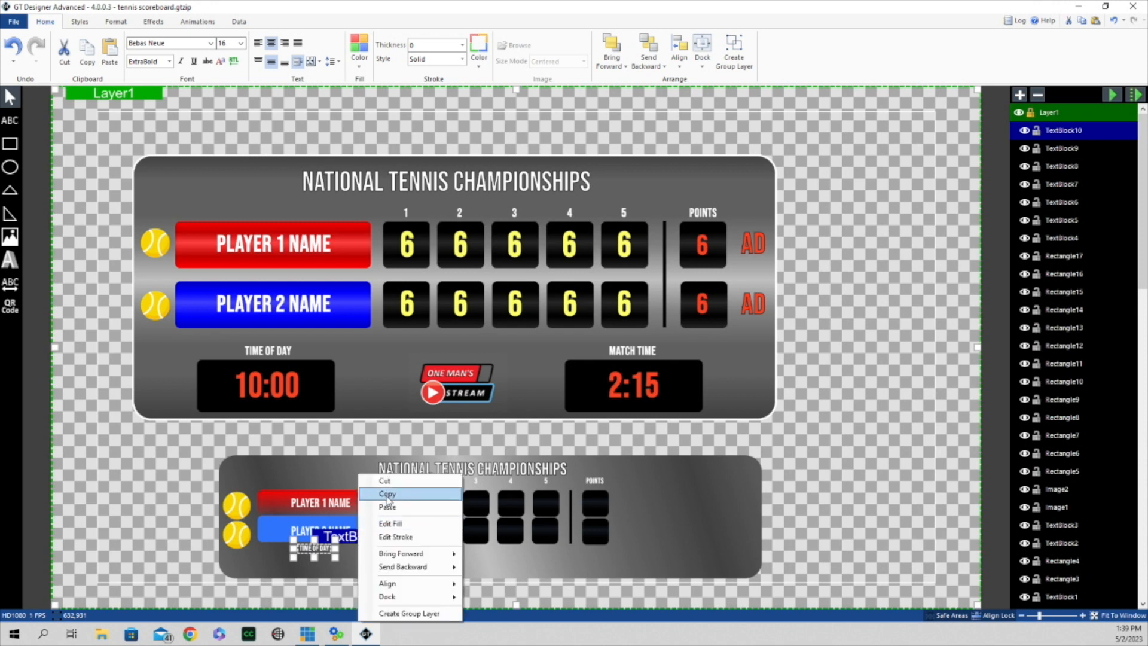
click(387, 501)
right_click(375, 543)
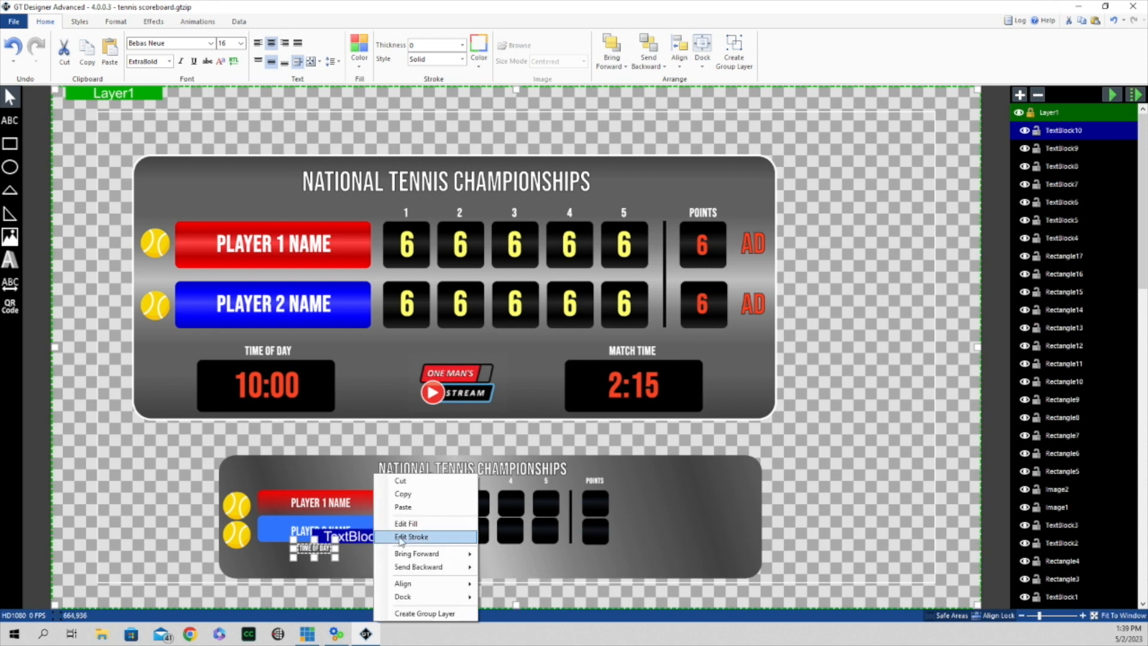
click(389, 510)
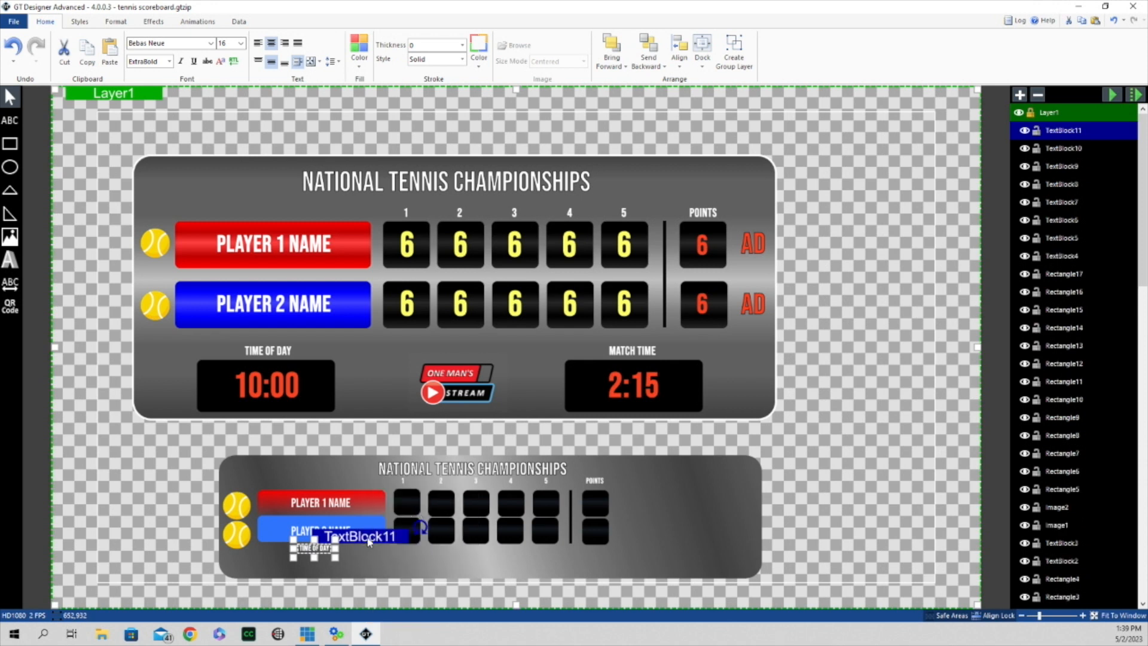
key(Right)
key(Right)
key(Right)
key(Right)
key(Right)
key(Right)
key(Right)
key(Right)
key(Right)
key(Right)
key(Right)
key(Right)
key(Right)
key(Right)
key(Right)
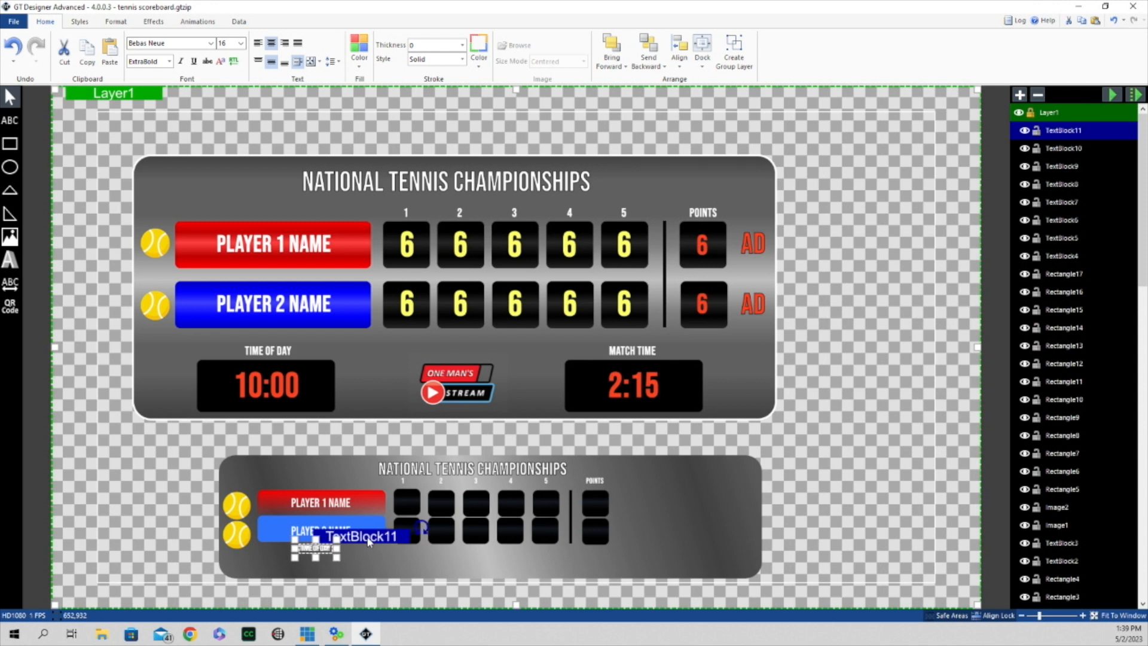
key(Right)
key(Right)
key(Right)
key(Right)
key(Right)
key(Right)
key(Right)
key(Right)
key(Right)
key(Right)
key(Right)
key(Right)
key(Right)
key(Right)
key(Right)
key(Right)
key(Right)
key(Right)
key(Right)
key(Right)
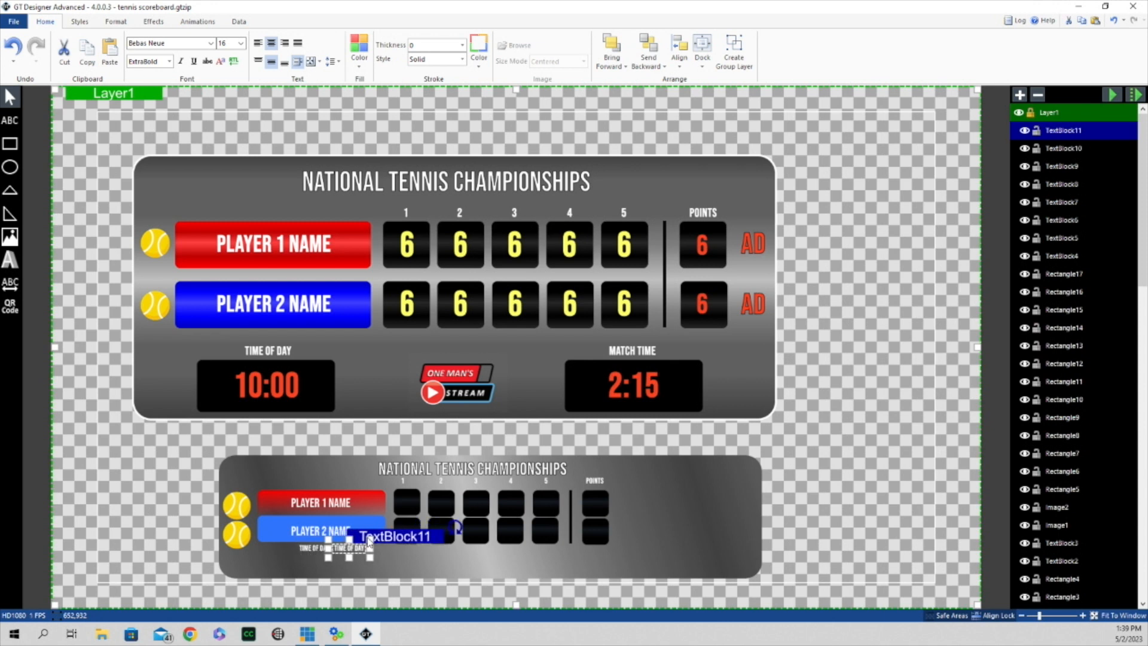
key(Right)
key(Right)
key(Right)
key(Right)
key(Right)
key(Right)
key(Right)
key(Right)
key(Right)
key(Right)
key(Right)
key(Right)
key(Right)
key(Right)
key(Right)
key(Right)
key(Right)
key(Right)
key(Right)
key(Right)
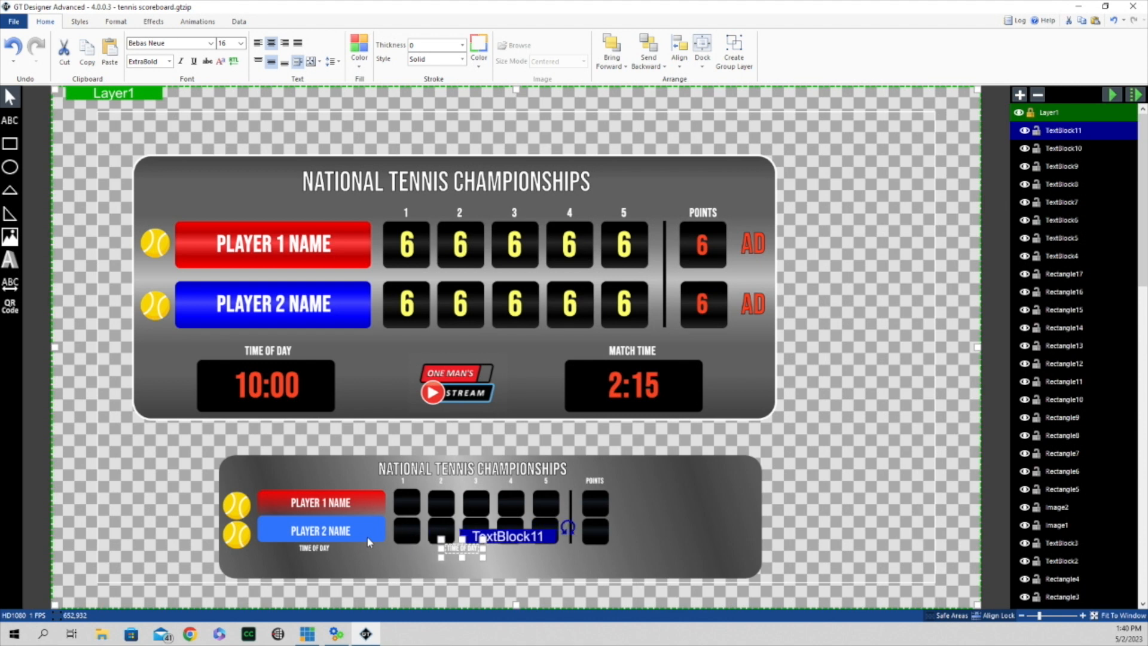
key(Right)
key(Right)
key(Right)
key(Right)
key(Right)
key(Right)
key(Right)
key(Right)
key(Right)
key(Right)
key(Right)
key(Right)
key(Right)
key(Right)
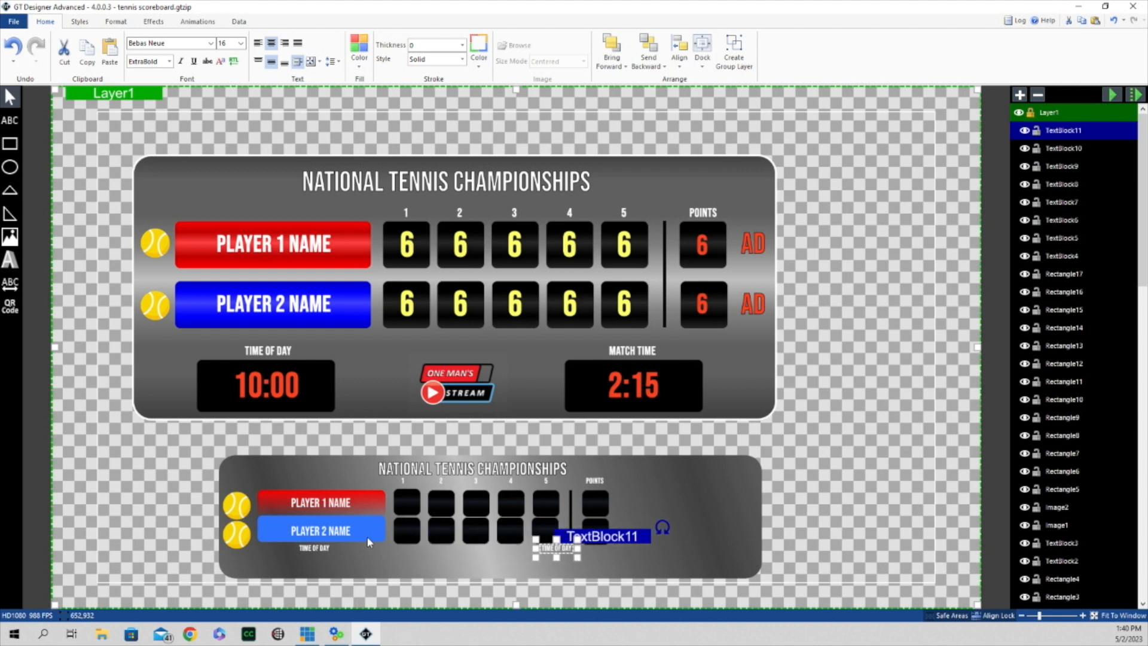
key(Right)
click(404, 530)
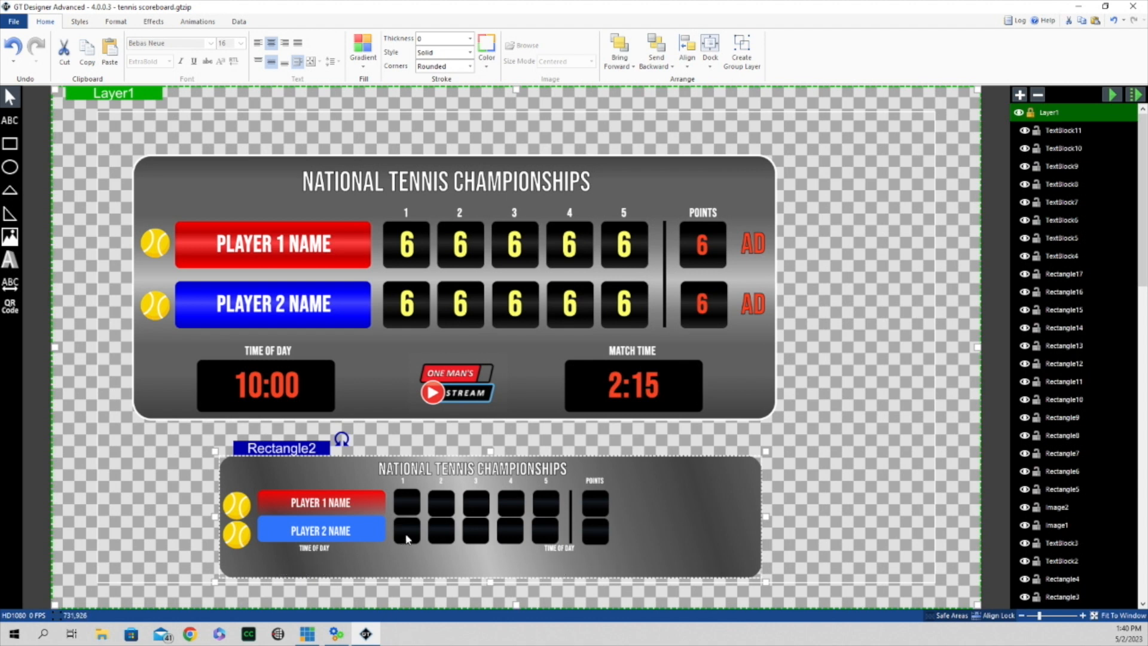
Step: Duplicate the lower points box beneath the first TIME OF DAY label and widen the copy into a time box
click(594, 530)
right_click(640, 513)
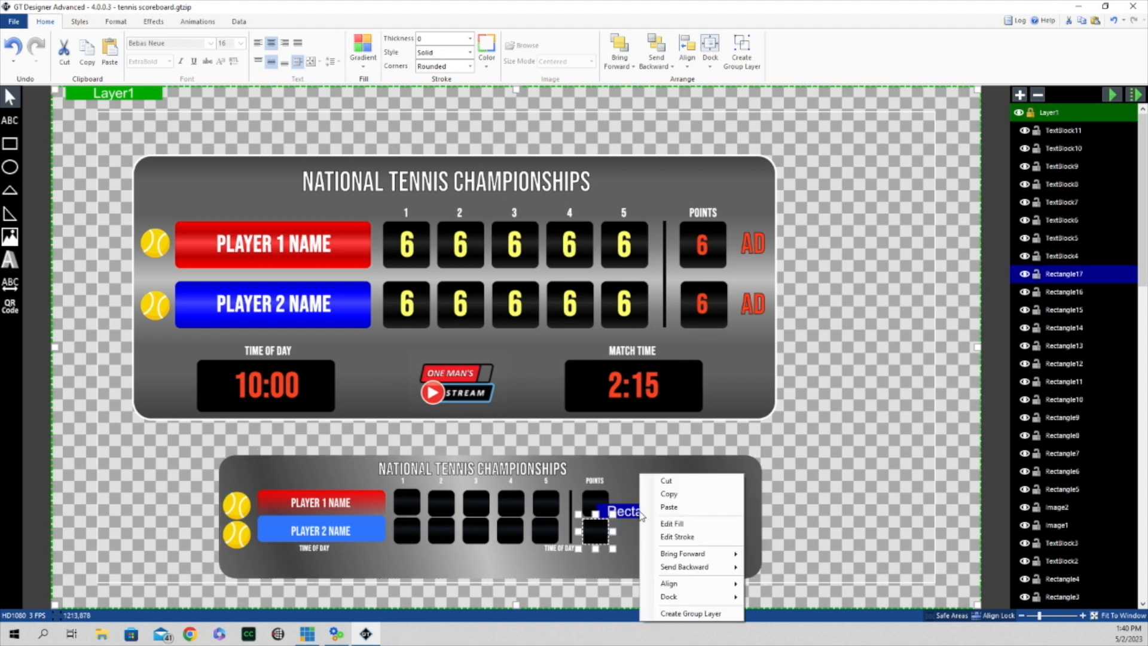
click(674, 498)
right_click(656, 512)
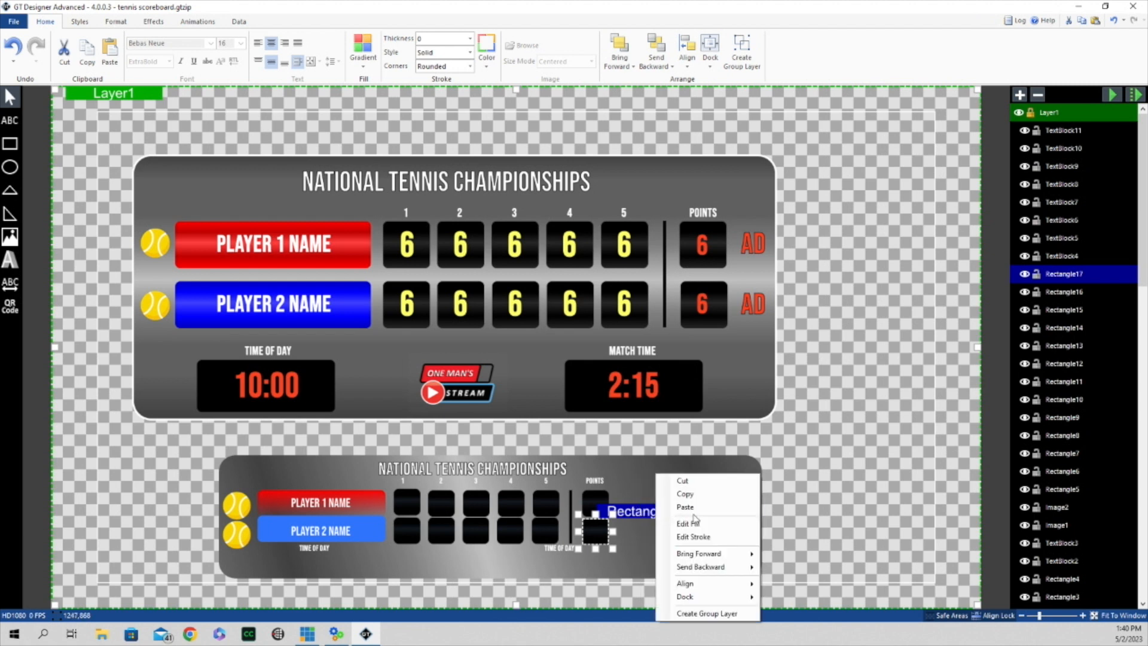
click(685, 507)
drag(656, 515, 276, 504)
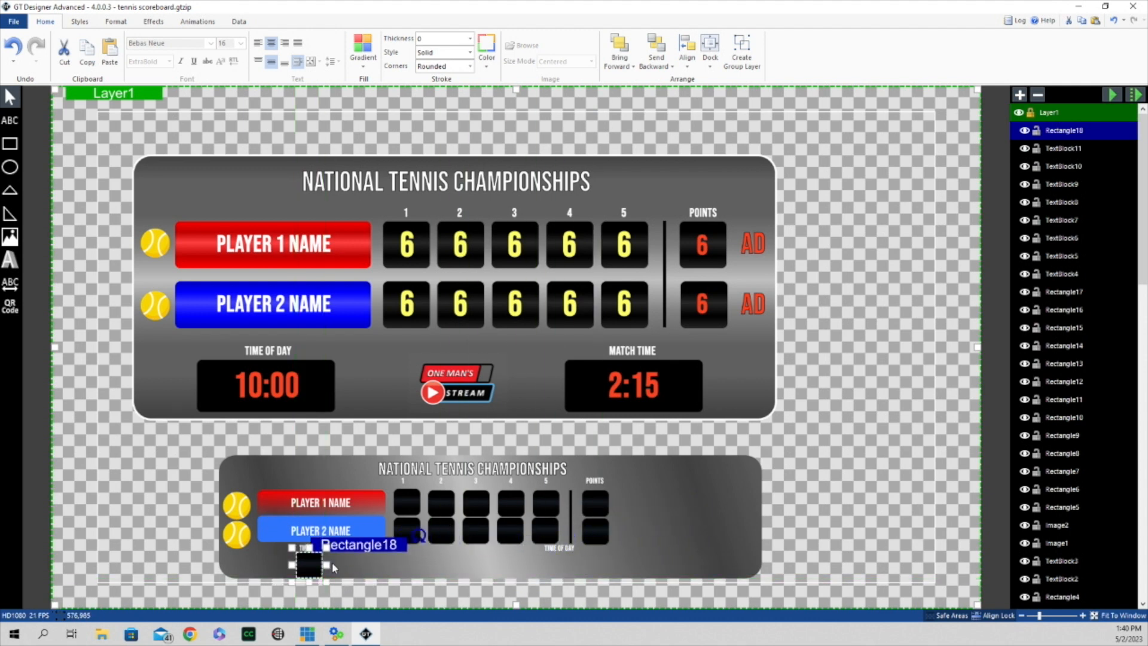
drag(327, 565, 277, 564)
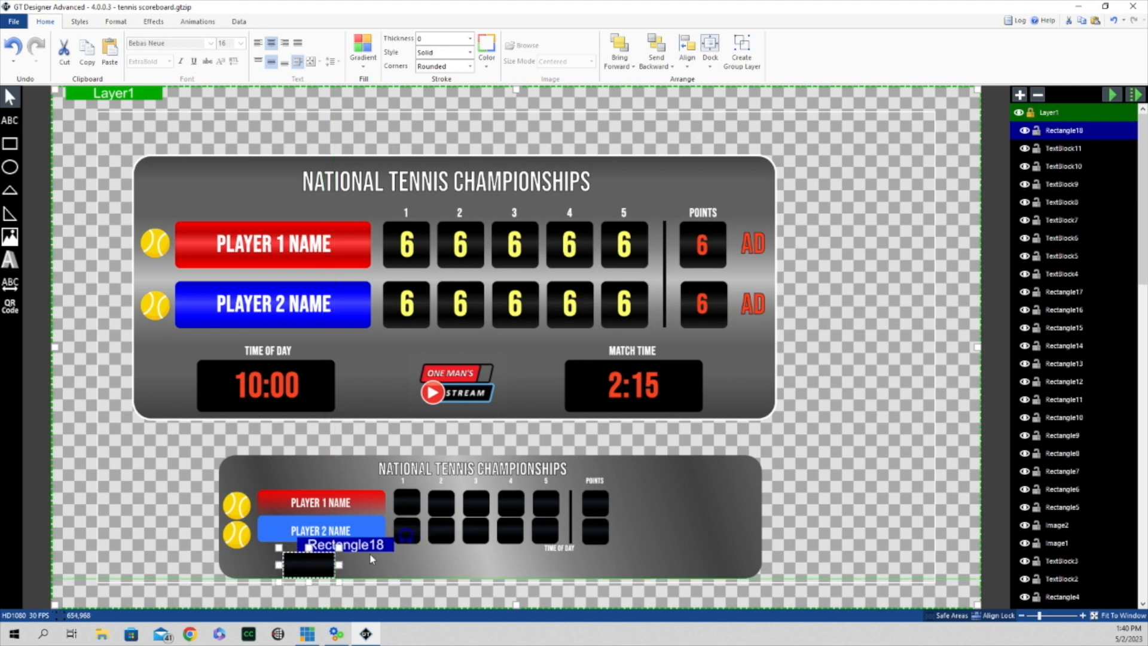
Step: Duplicate the lower scoreboard's time box and move the copy horizontally to beneath the second TIME OF DAY label
right_click(373, 546)
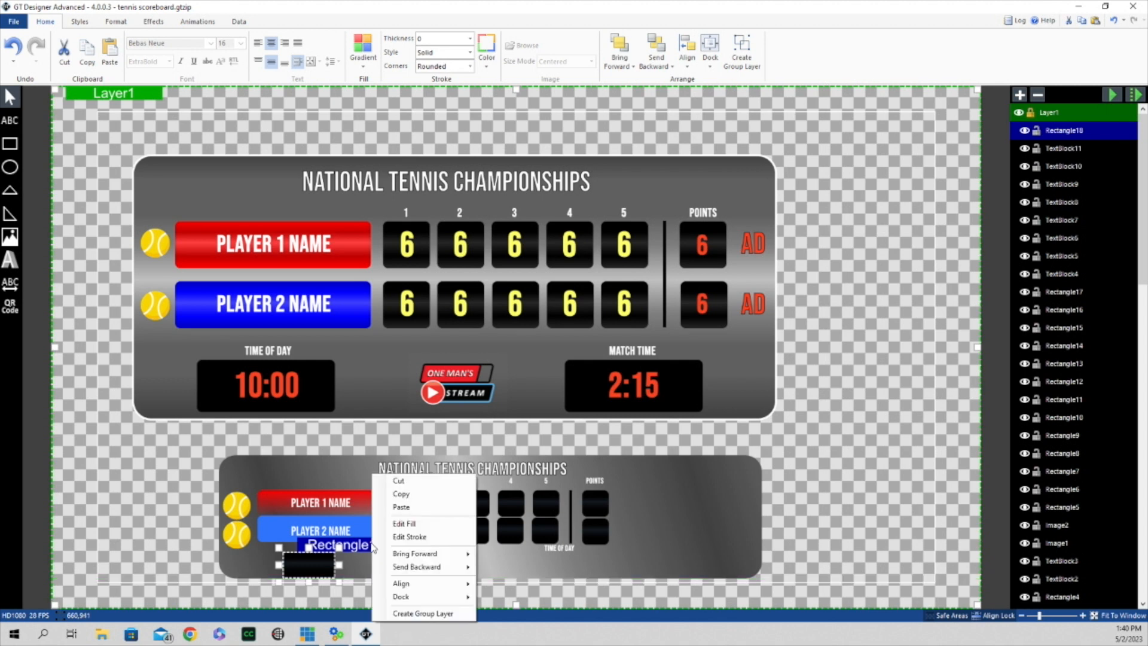
click(414, 495)
right_click(392, 541)
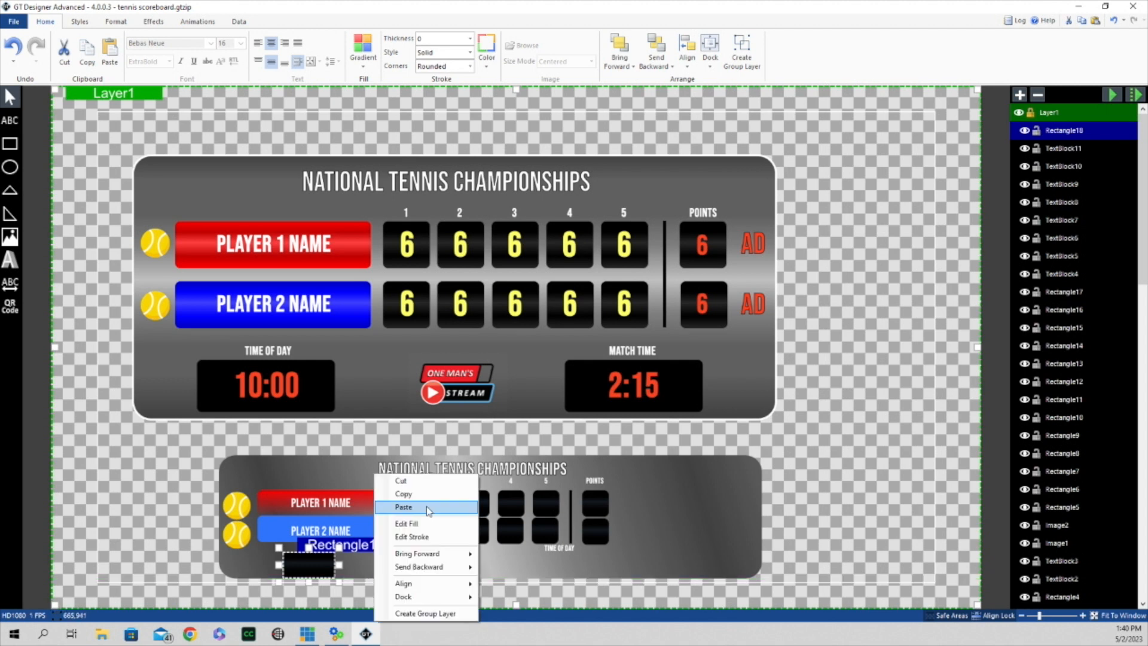
click(402, 506)
key(Right)
key(Right)
key(Right)
key(Right)
key(Right)
key(Right)
key(Right)
key(Right)
key(Right)
key(Right)
key(Right)
key(Right)
key(Right)
key(Right)
key(Right)
key(Right)
key(Right)
key(Right)
key(Right)
key(Right)
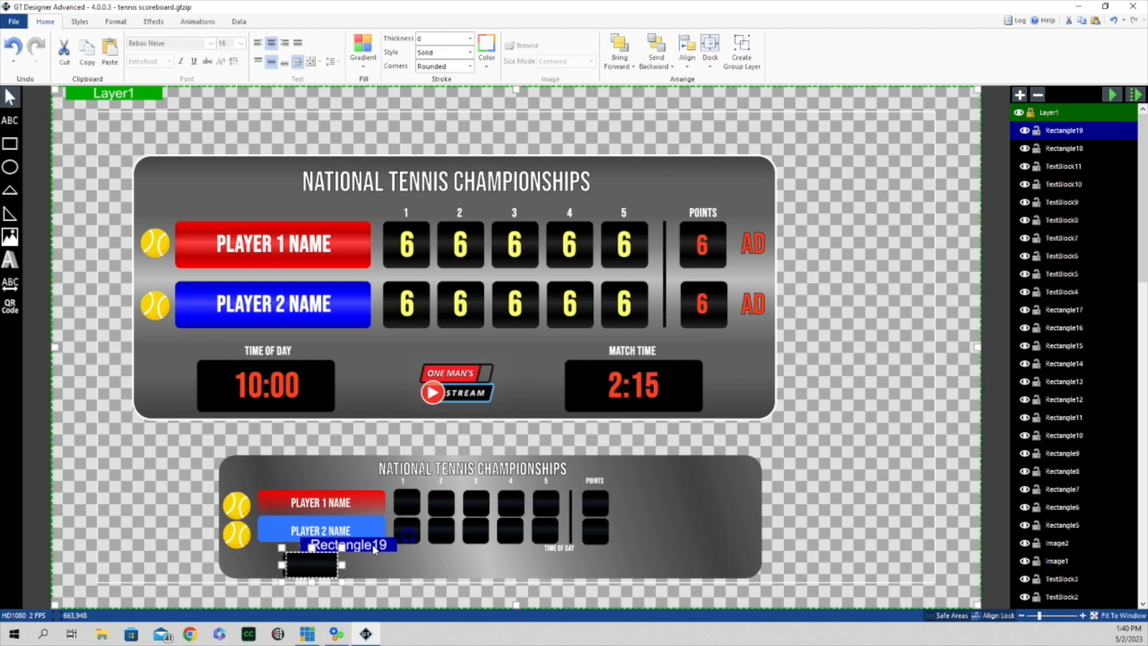
key(Right)
key(Right)
key(Right)
key(Right)
key(Right)
key(Right)
key(Right)
key(Right)
key(Right)
key(Right)
key(Right)
key(Right)
key(Right)
key(Right)
key(Right)
key(Right)
key(Right)
key(Right)
key(Right)
key(Right)
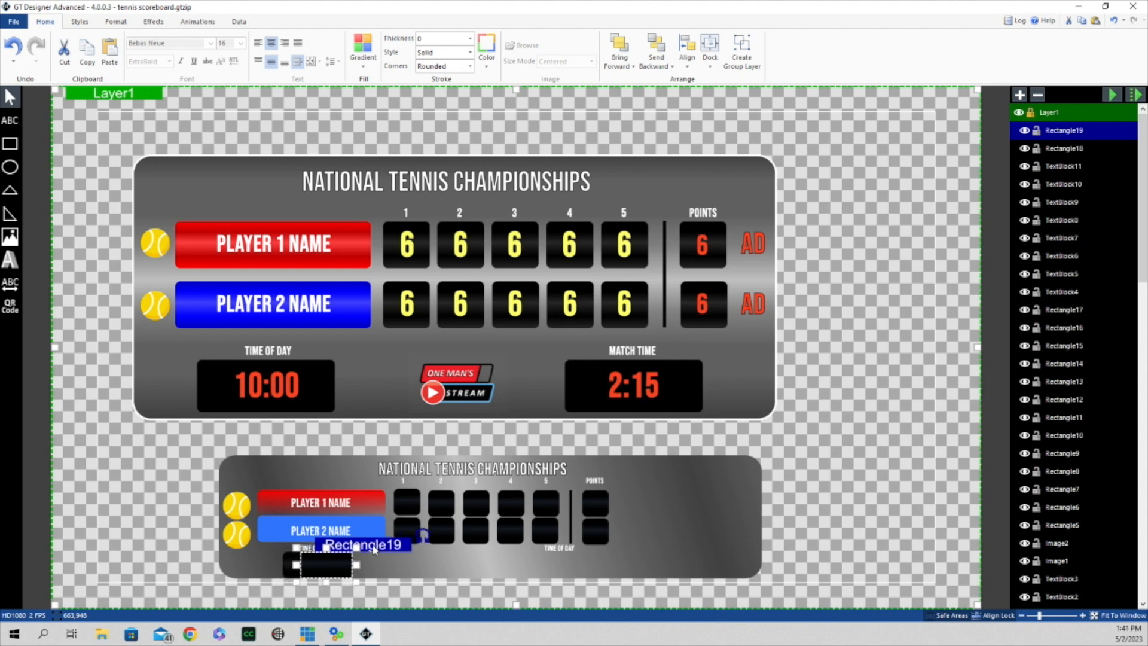
key(Right)
key(Right)
key(Right)
key(Right)
key(Right)
key(Right)
key(Right)
key(Right)
key(Right)
key(Right)
key(Right)
key(Right)
key(Right)
key(Right)
key(Right)
key(Right)
key(Right)
key(Right)
key(Right)
key(Right)
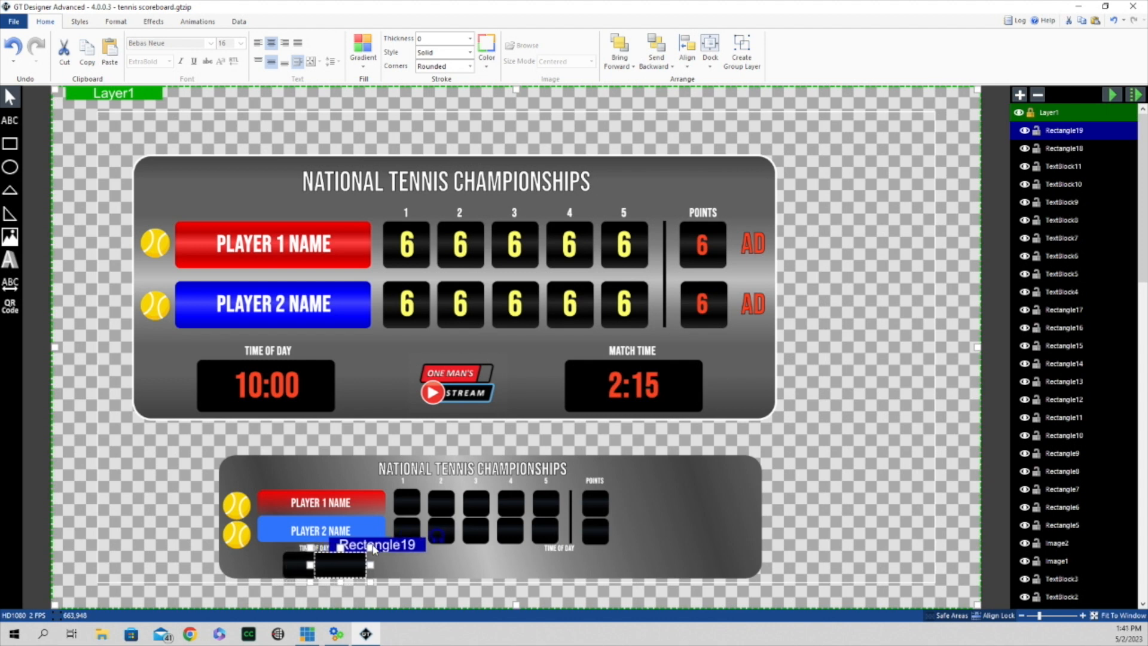
key(Right)
key(Right)
key(Right)
key(Right)
key(Right)
key(Right)
key(Right)
key(Right)
key(Right)
key(Right)
key(Right)
key(Right)
key(Right)
key(Right)
key(Right)
key(Right)
key(Right)
key(Right)
key(Right)
key(Right)
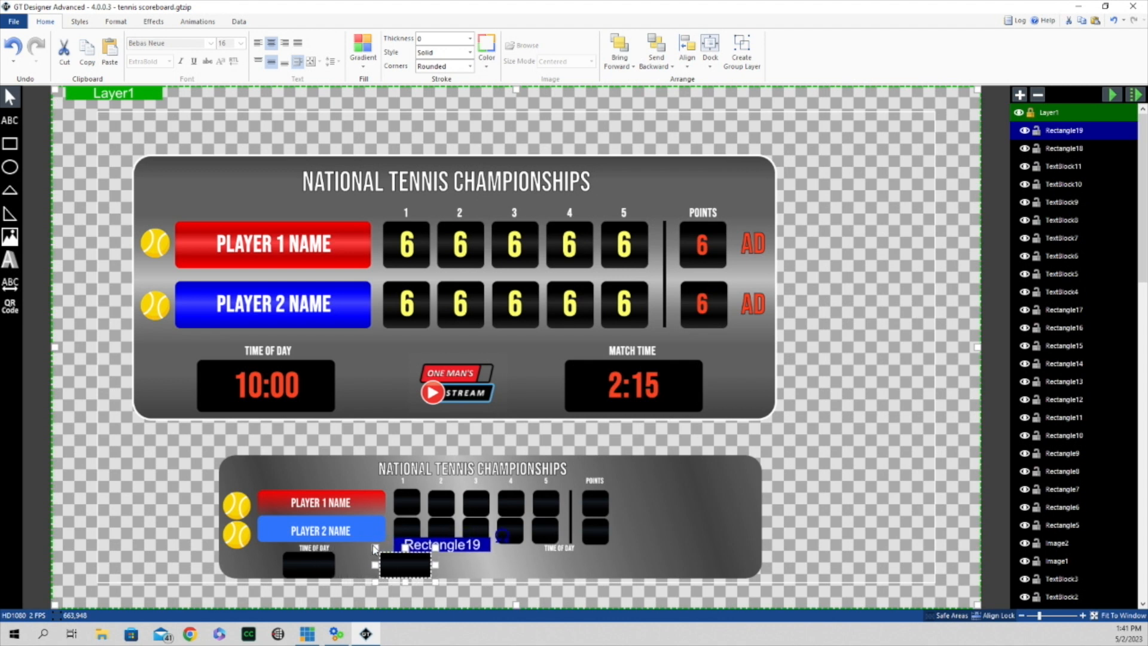
key(Right)
key(Right)
key(Right)
key(Right)
key(Right)
key(Right)
key(Right)
key(Right)
key(Right)
key(Right)
key(Right)
key(Right)
key(Right)
key(Right)
key(Right)
key(Right)
key(Right)
key(Right)
key(Right)
key(Right)
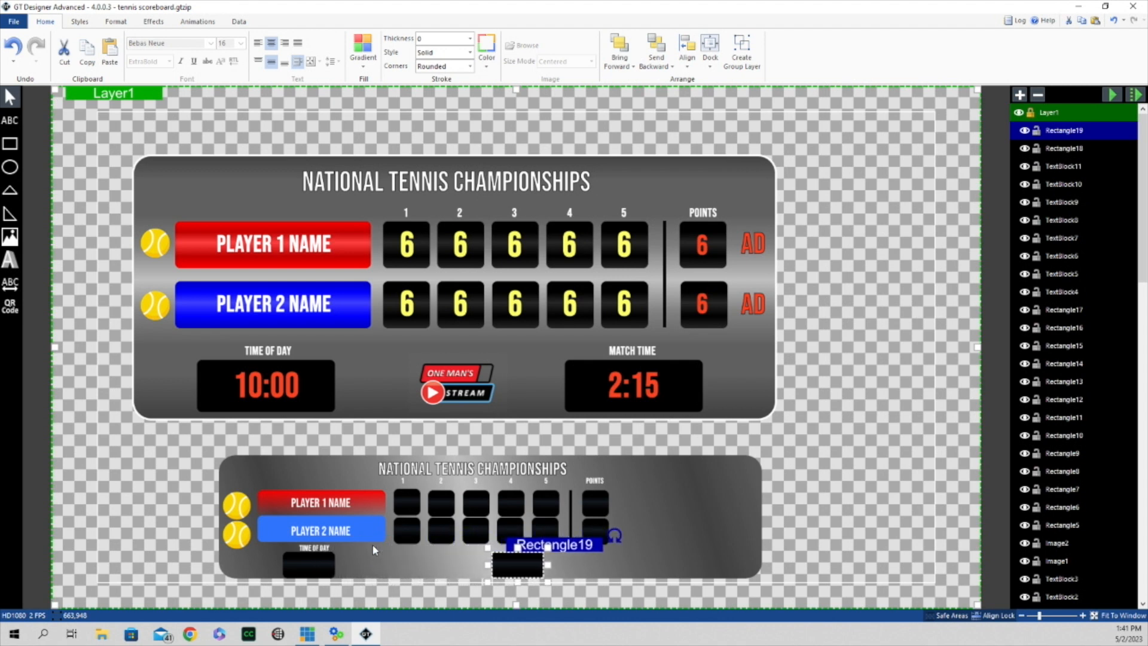
click(353, 547)
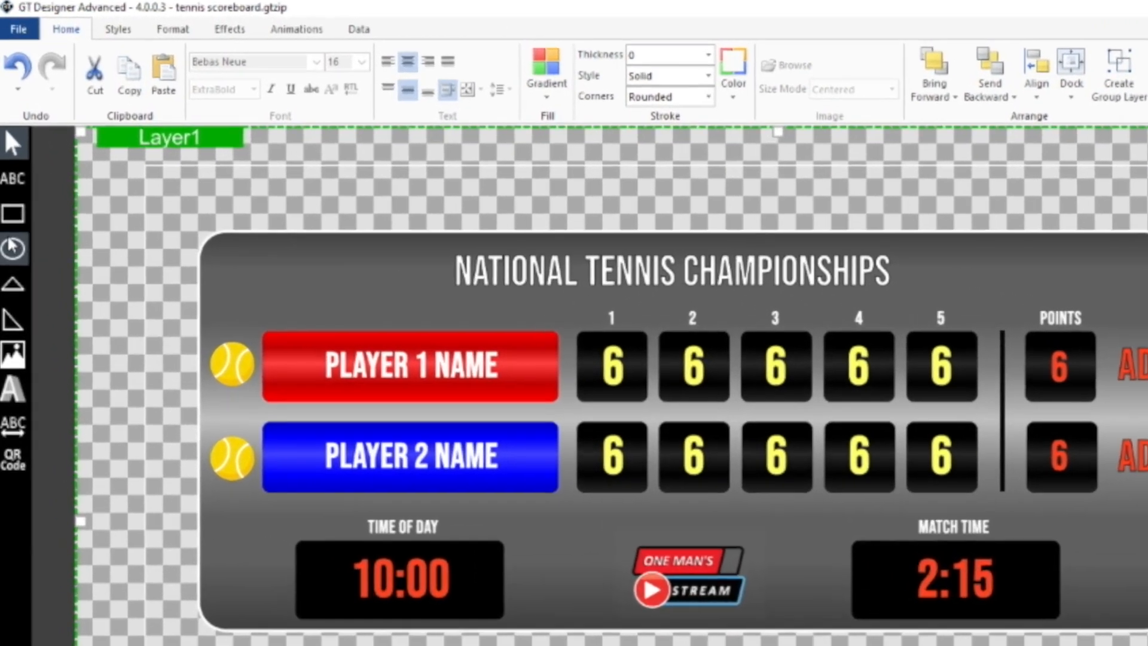
Step: Add a text block inside the lower scoreboard's first time box and set its font to Bebas Neue ExtraBold
click(10, 119)
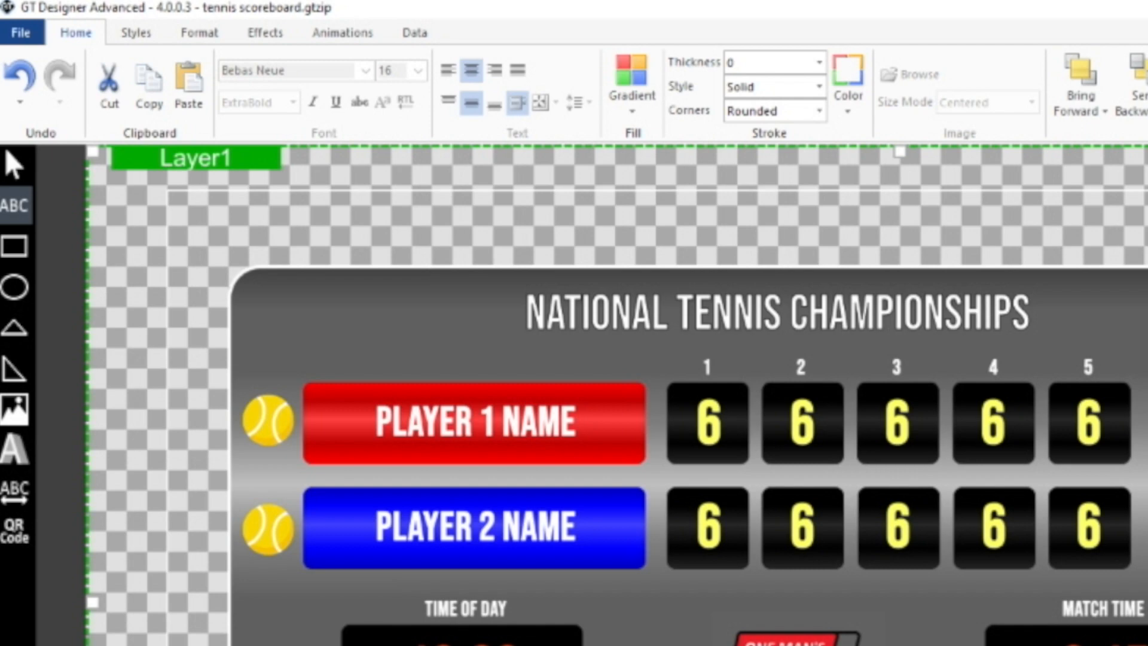
drag(287, 557, 328, 576)
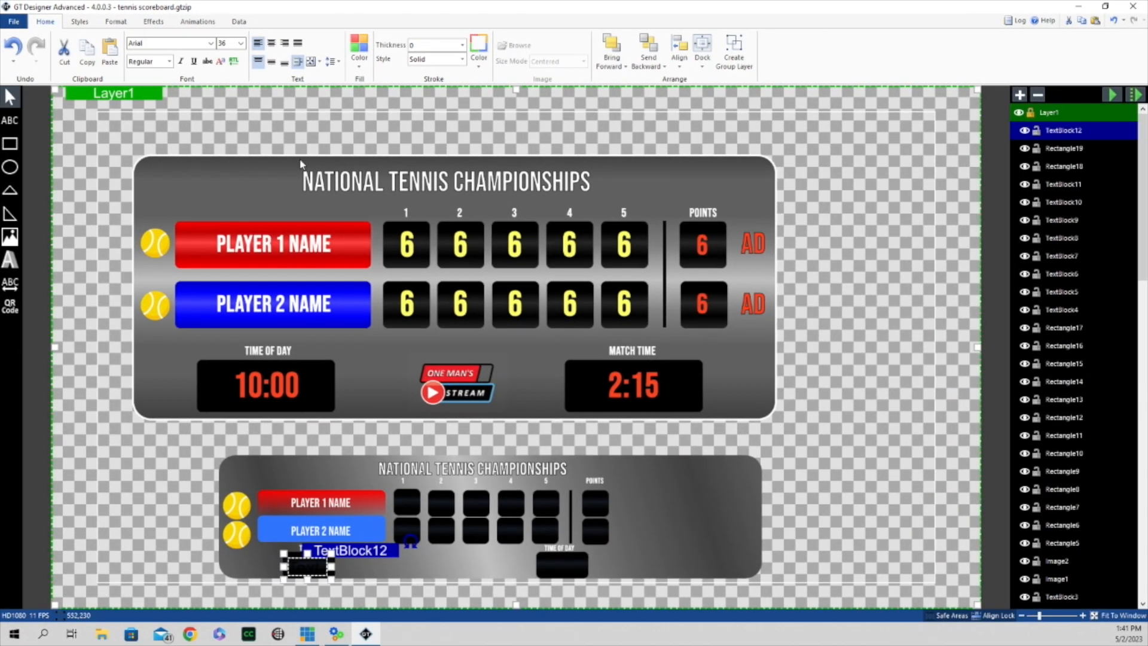
click(210, 43)
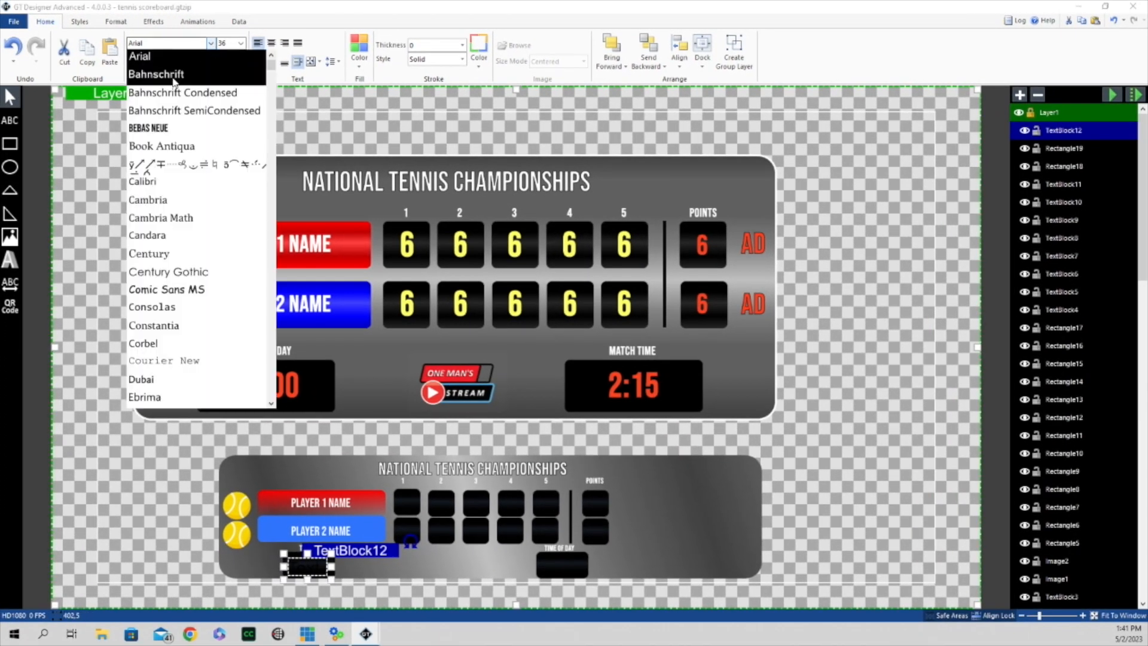
click(174, 132)
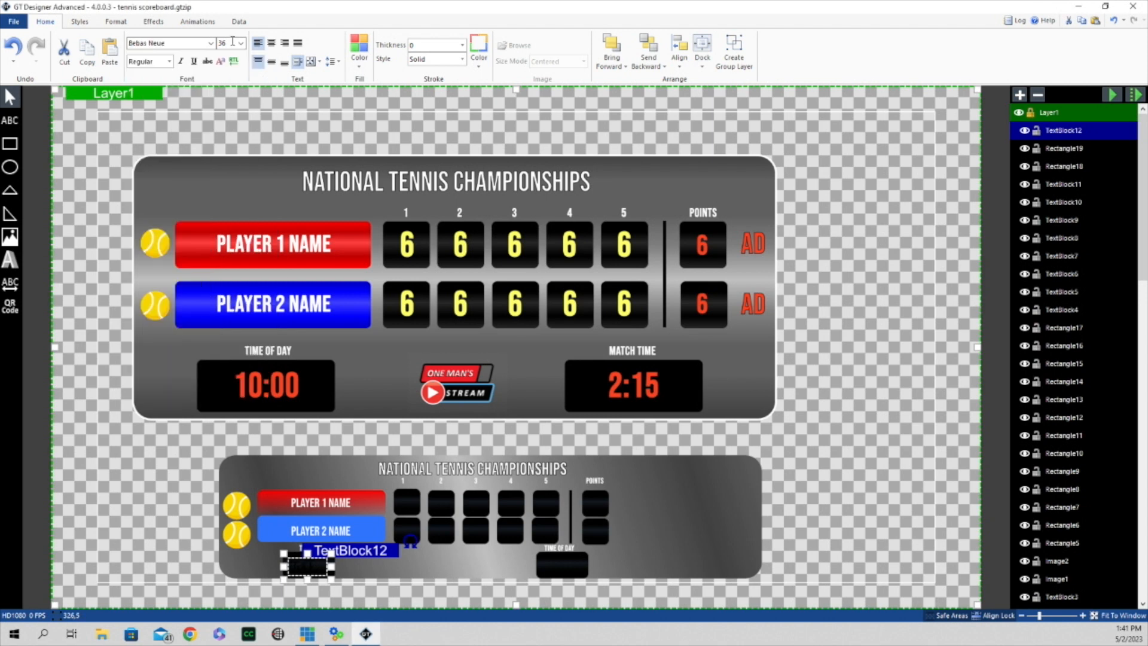
click(170, 61)
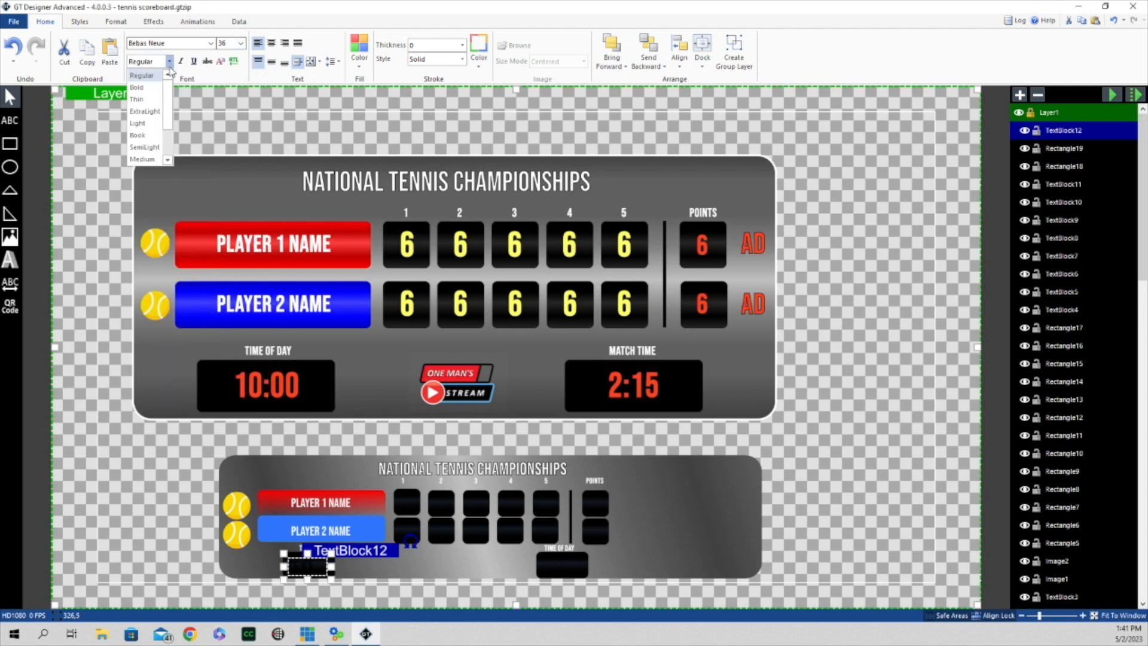
click(169, 160)
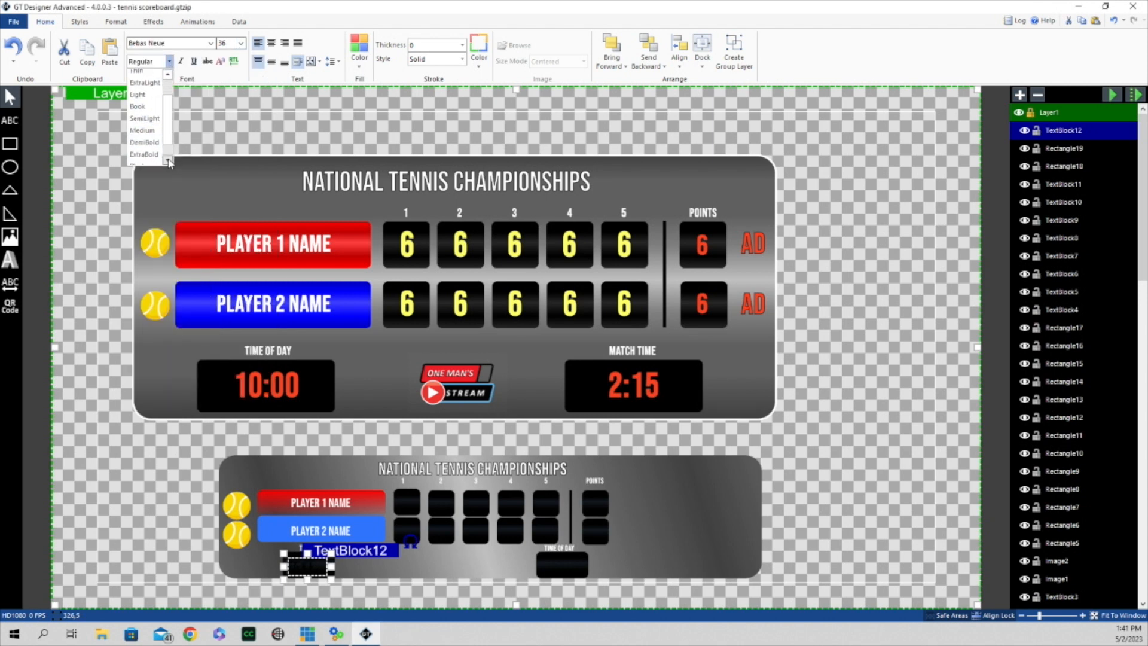
click(148, 154)
Step: Color the new time text red, center it horizontally and vertically, and apply an auto-size option
click(360, 64)
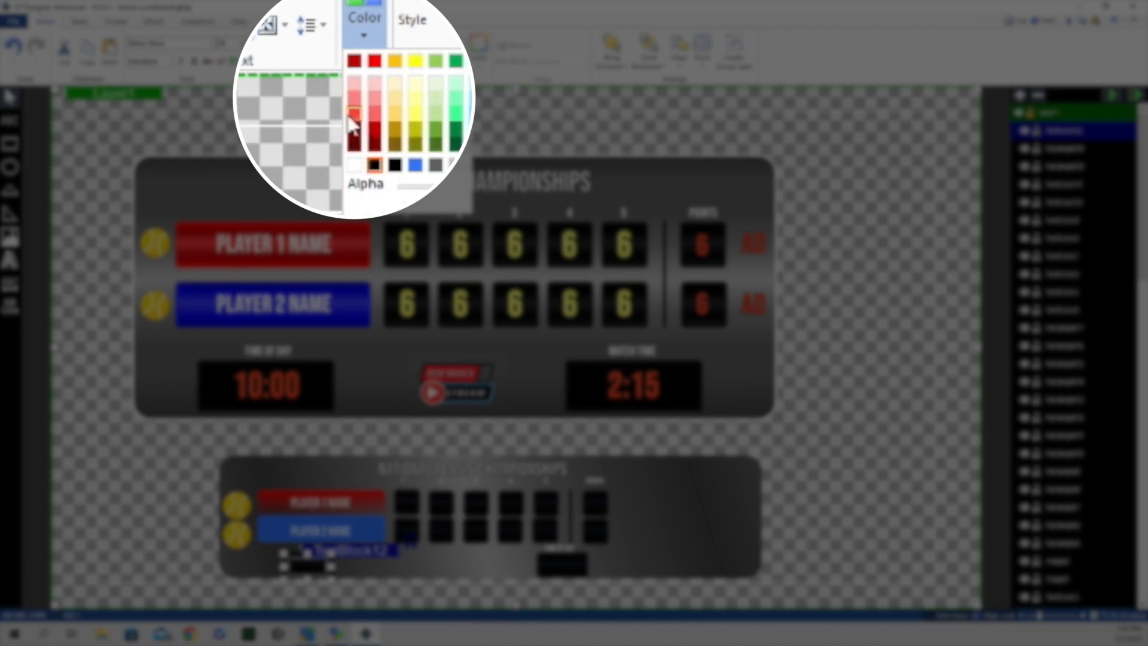
click(353, 114)
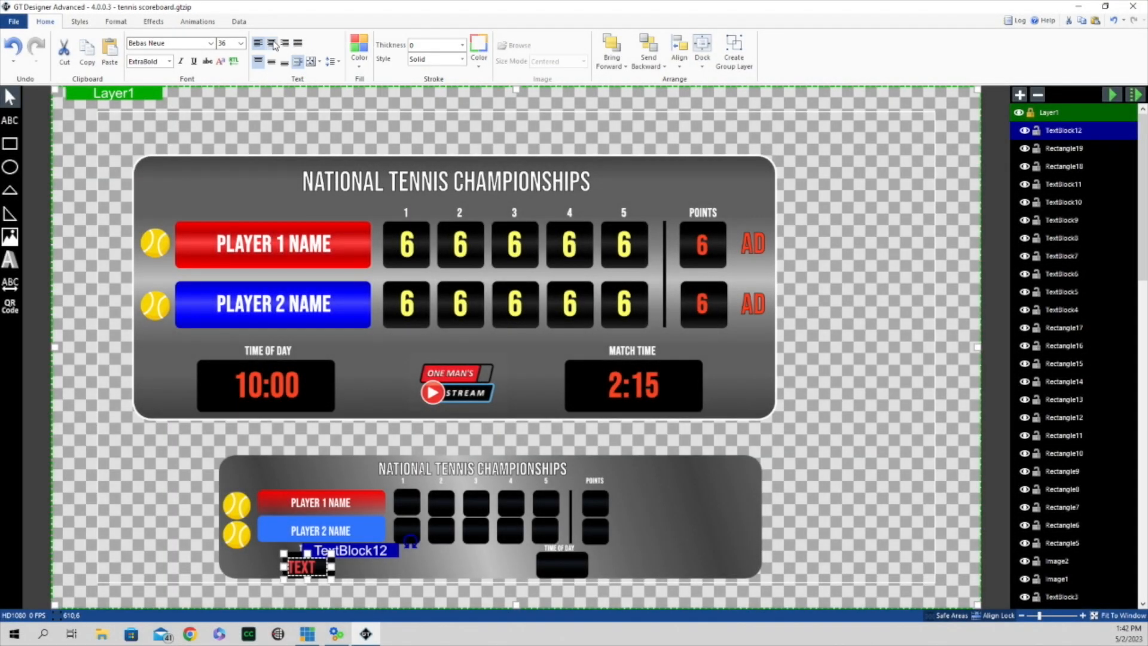
click(272, 43)
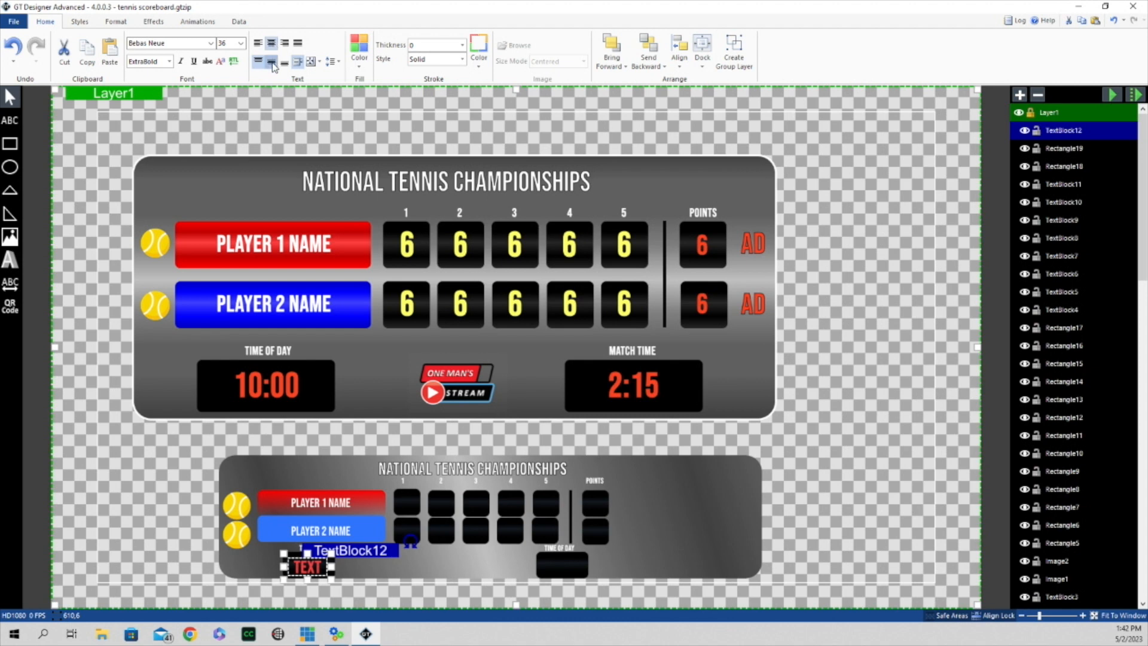
click(272, 63)
click(319, 61)
click(326, 122)
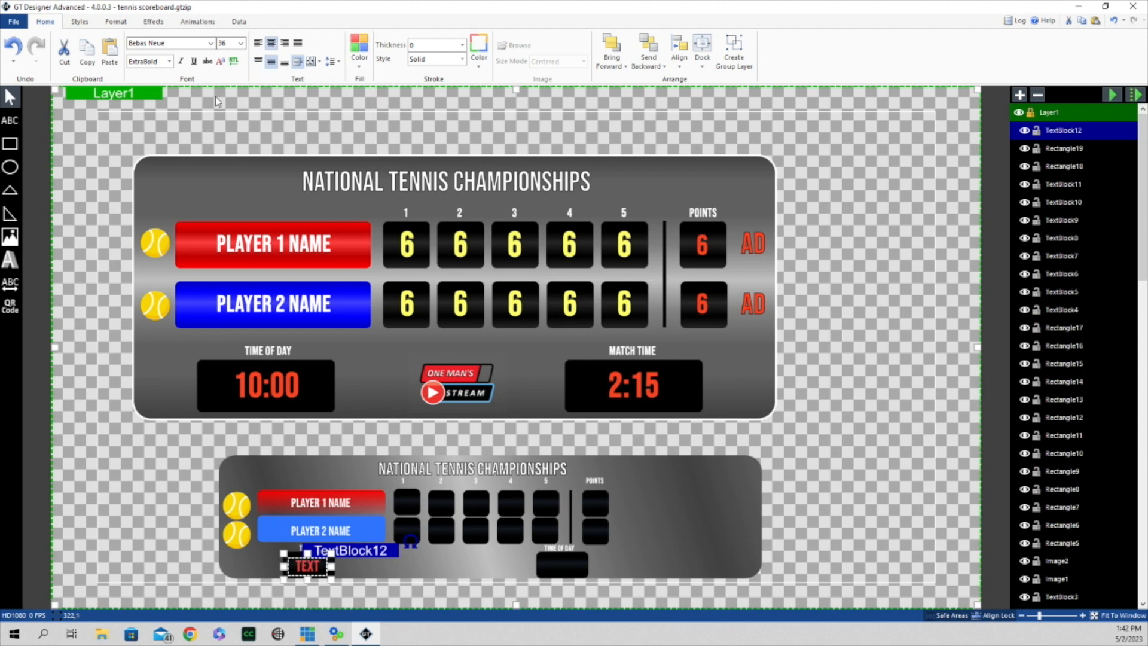
Step: Change the text inside the lower scoreboard's first time box to 10:00
double_click(308, 570)
text(10:00)
click(335, 594)
click(308, 568)
scroll(1071, 493, down, 5)
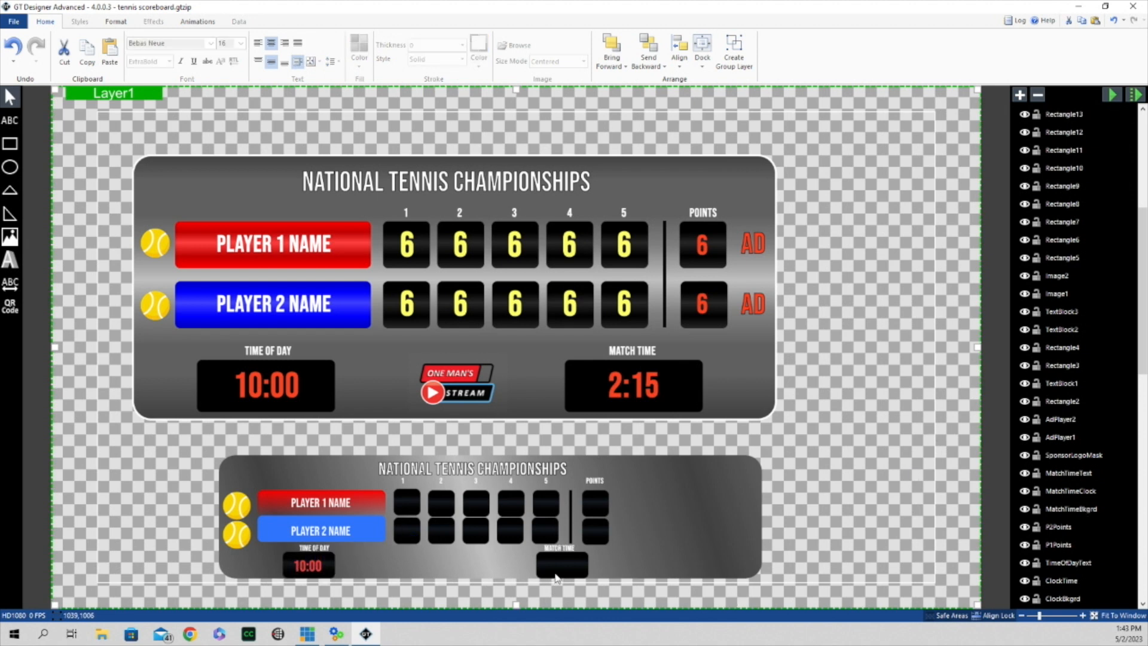
Step: Duplicate the lower 10:00 text and move the copy horizontally into the box beneath the MATCH TIME label
click(317, 557)
right_click(348, 554)
click(371, 537)
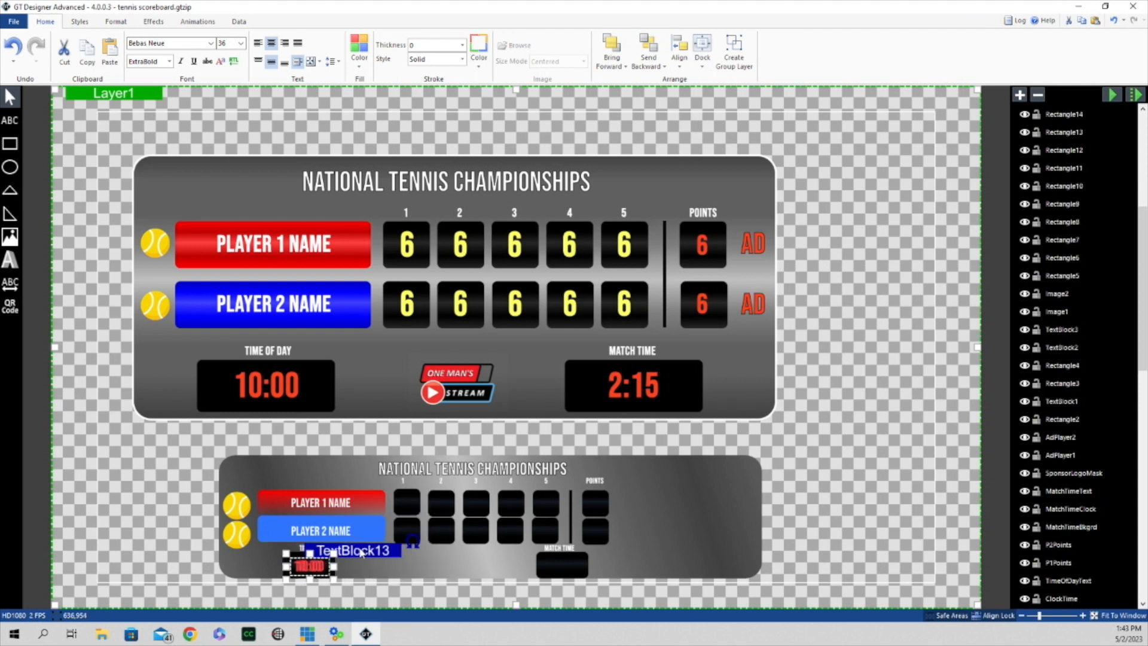
drag(329, 553, 359, 549)
key(Right)
key(Right)
key(Right)
key(Right)
key(Right)
key(Right)
key(Right)
key(Right)
key(Right)
key(Right)
key(Right)
key(Right)
key(Right)
key(Right)
key(Right)
key(Right)
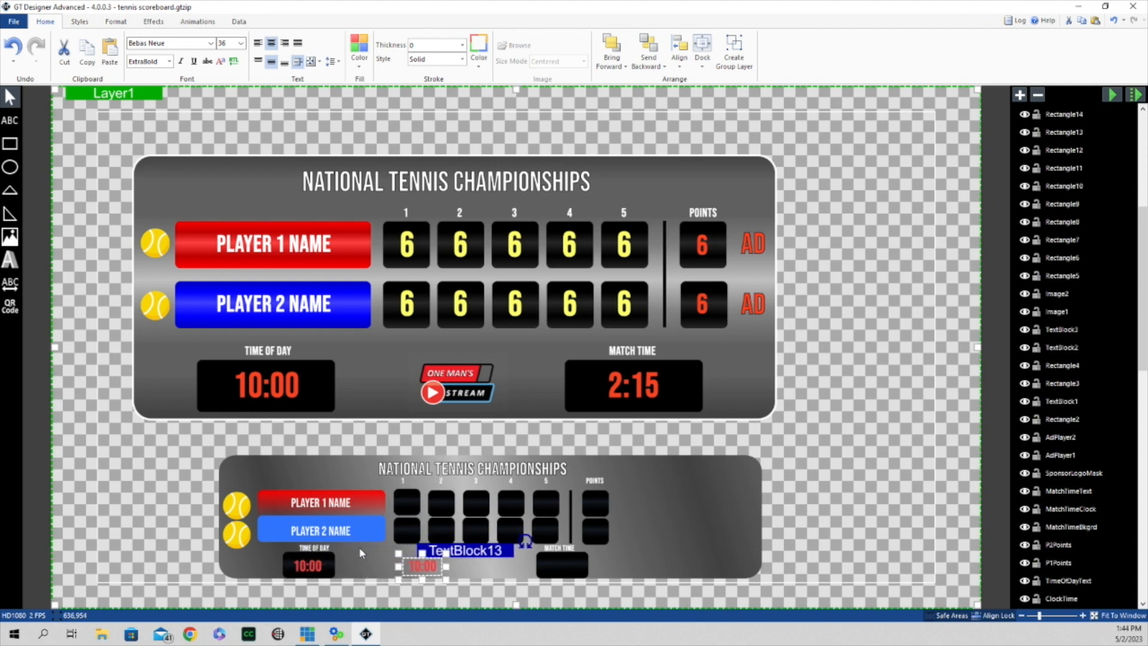
key(Right)
key(Right)
key(Right)
key(Right)
key(Right)
key(Right)
key(Right)
key(Right)
key(Right)
key(Right)
key(Right)
key(Right)
key(Right)
key(Right)
key(Right)
key(Right)
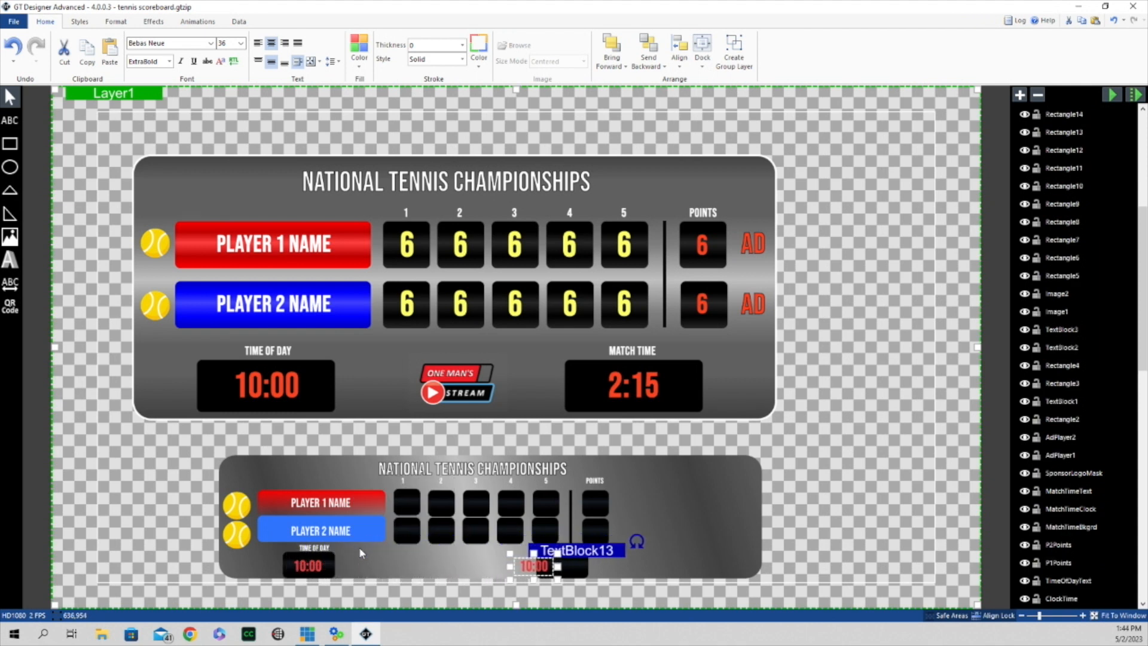
key(Right)
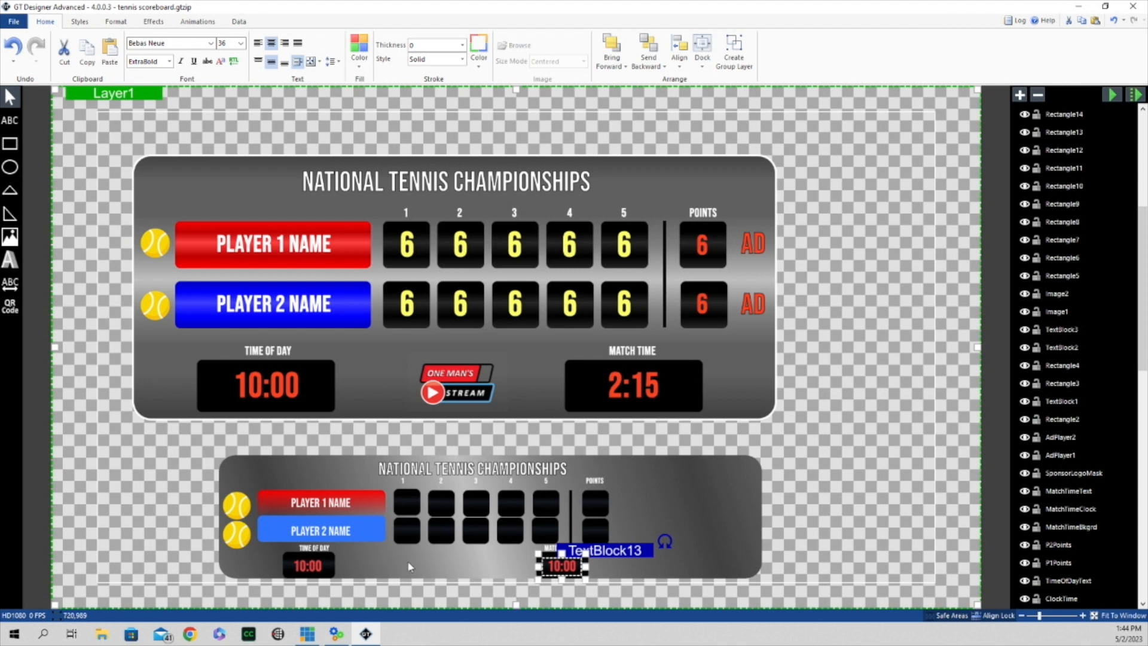
Step: Change the time text beneath the lower scoreboard's MATCH TIME label to 3:00
double_click(558, 569)
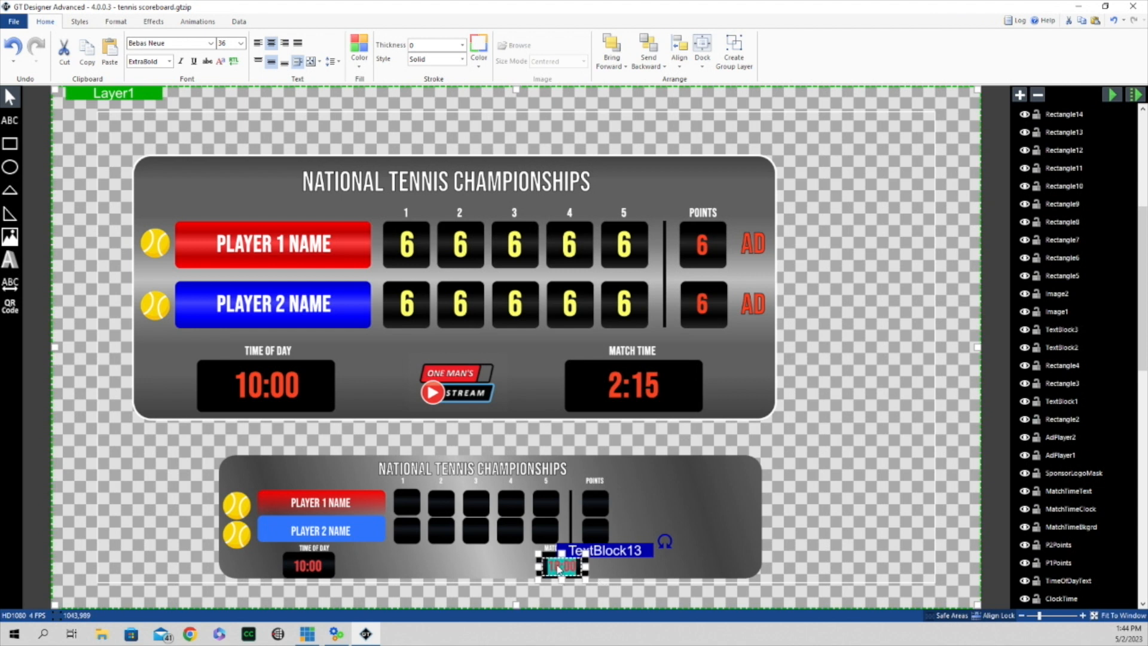
text(3:00)
click(843, 502)
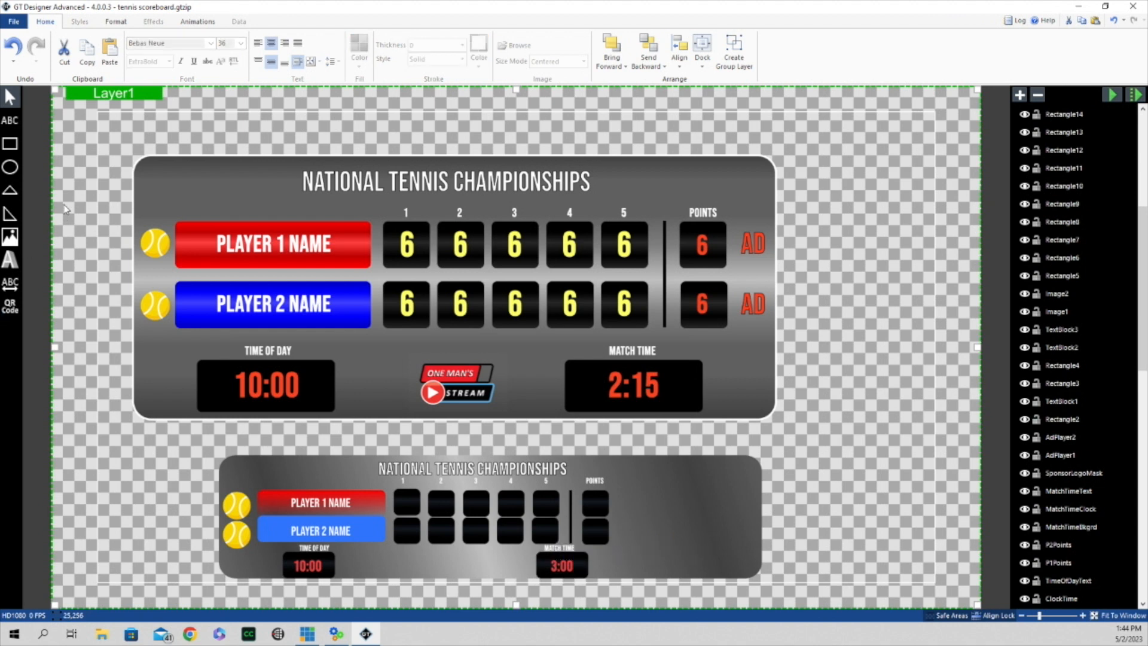
Step: Add a small text block beside the lower scoreboard's first points box and set its font to Bebas Neue ExtraBold
click(9, 121)
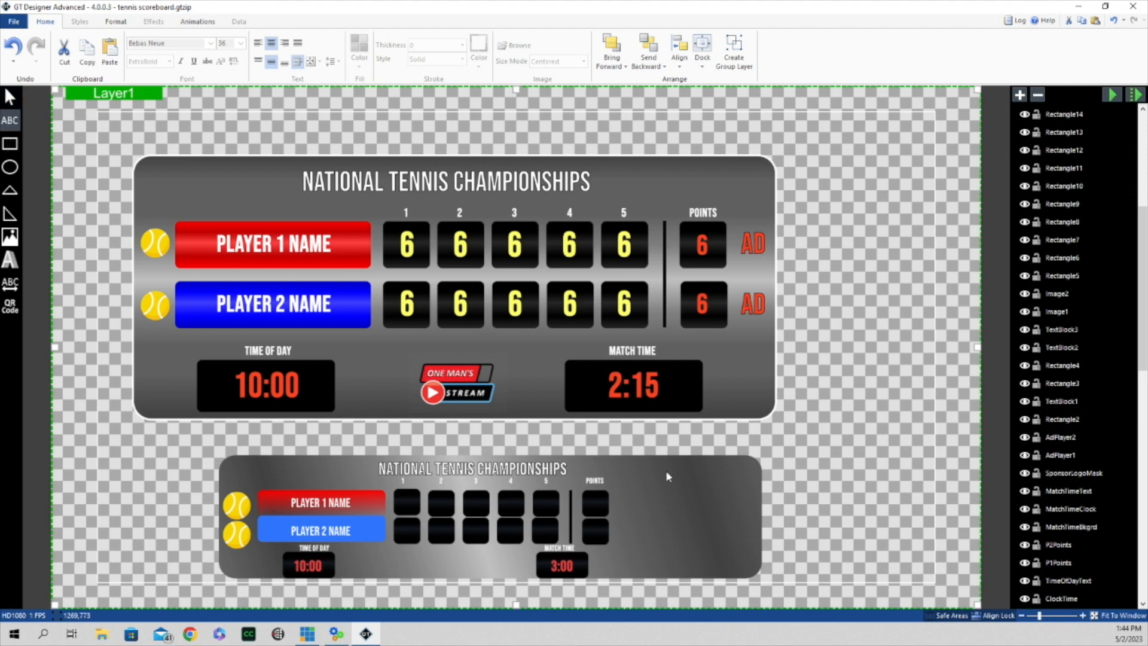
drag(617, 488, 645, 517)
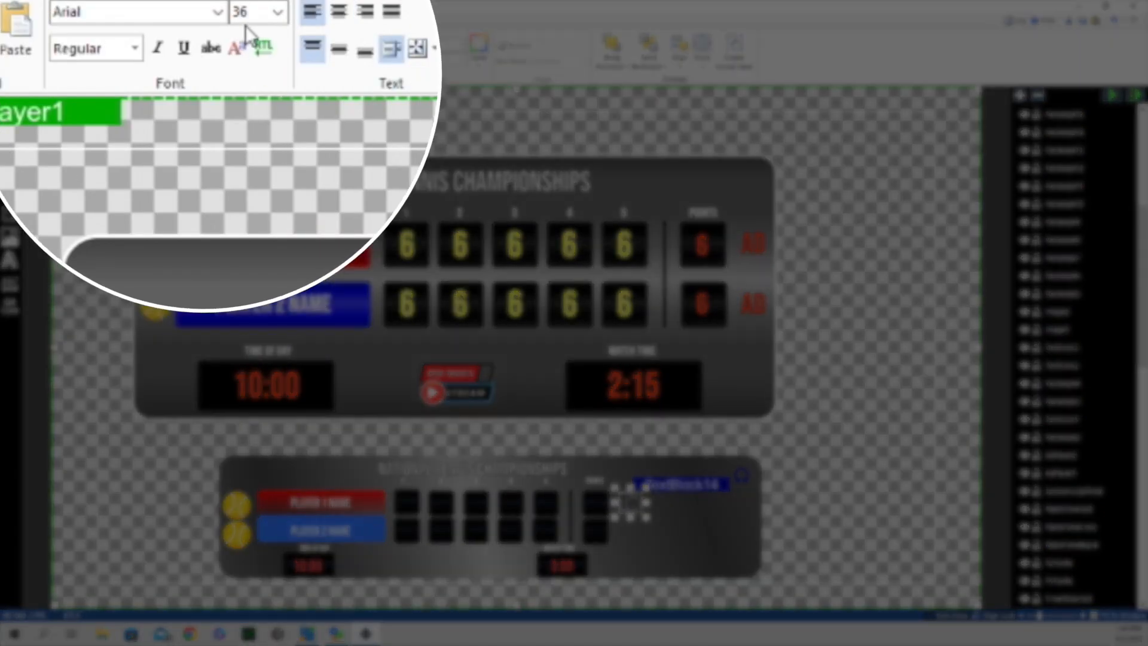
click(217, 12)
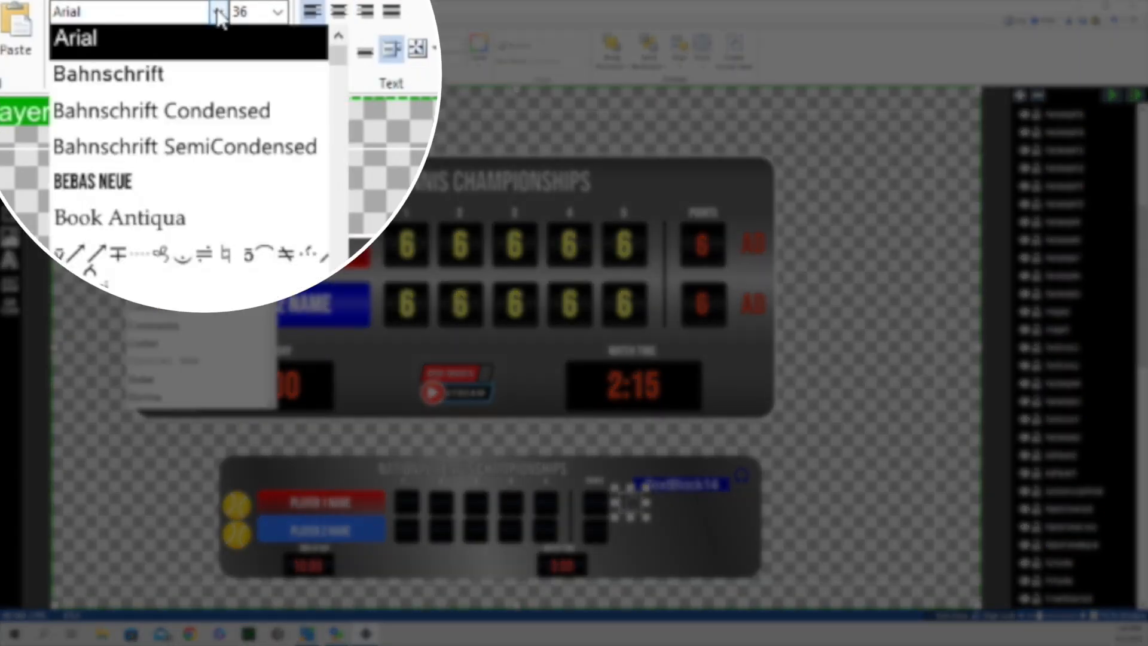
click(110, 193)
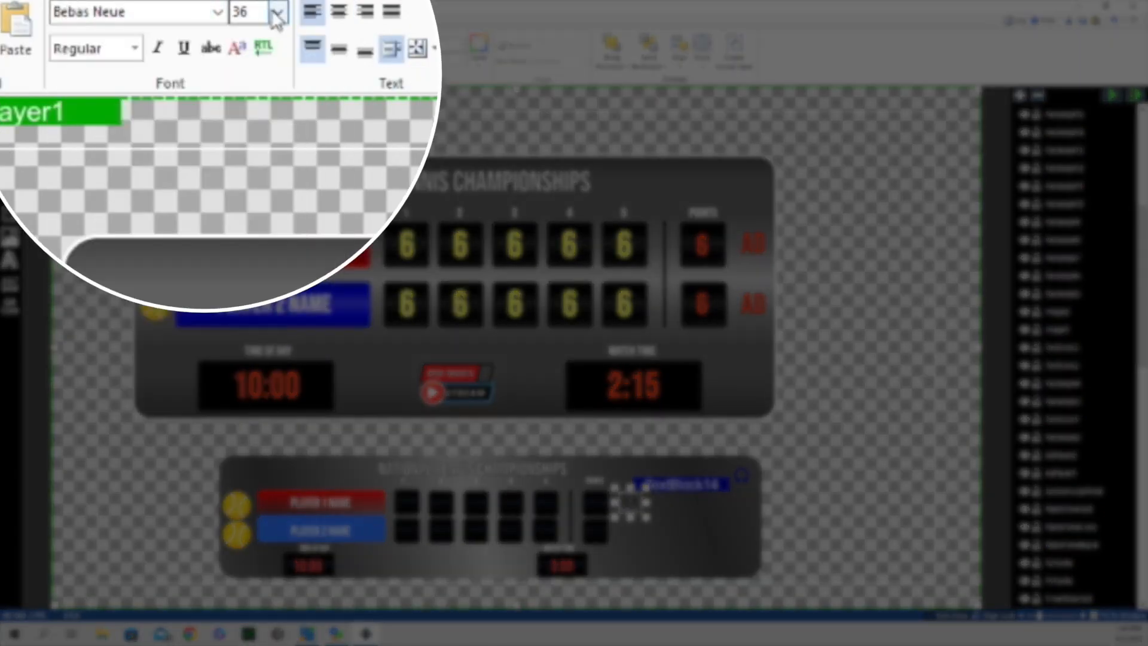
click(135, 48)
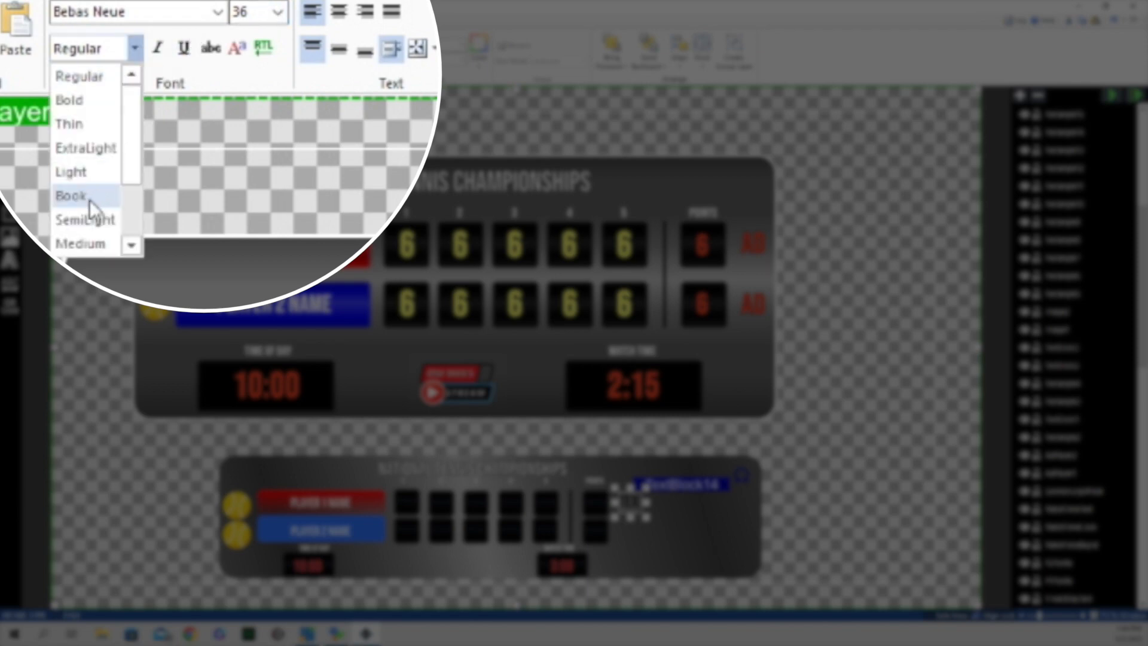
scroll(83, 239, down, 2)
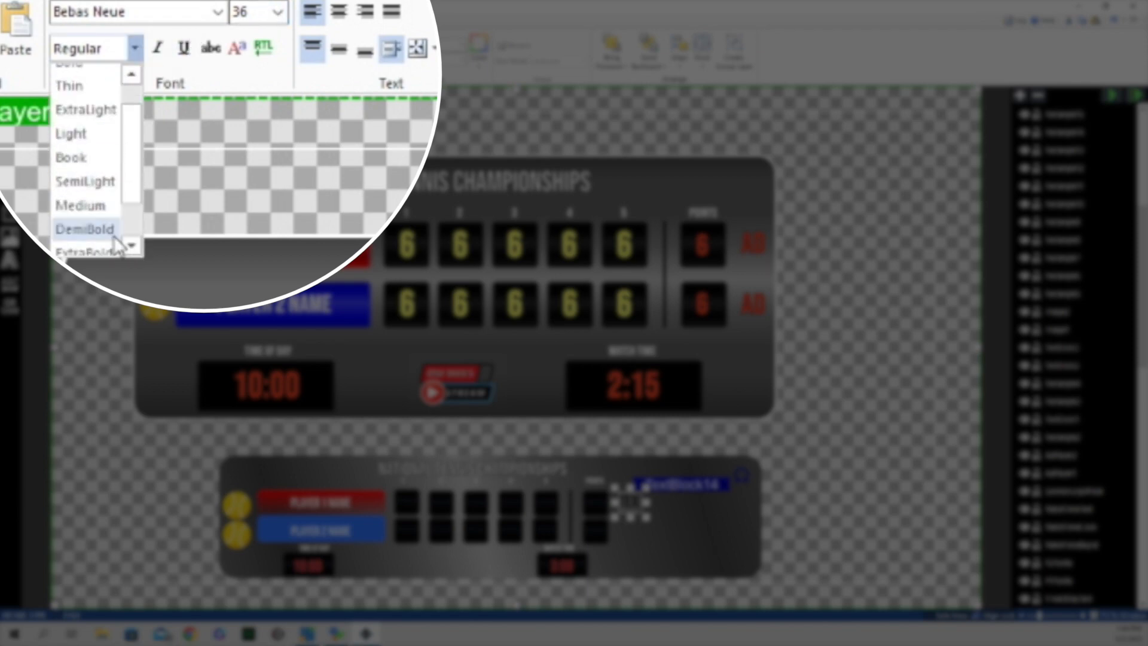
click(83, 244)
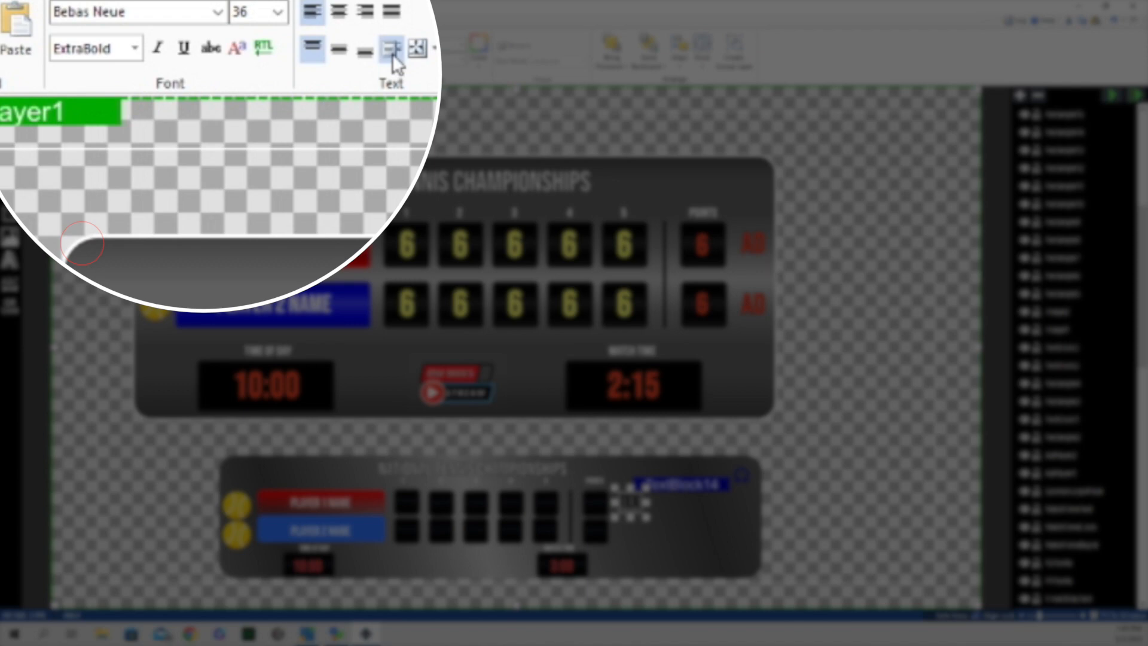
Step: Center the new text block's content horizontally and vertically and color it red
click(339, 12)
click(339, 50)
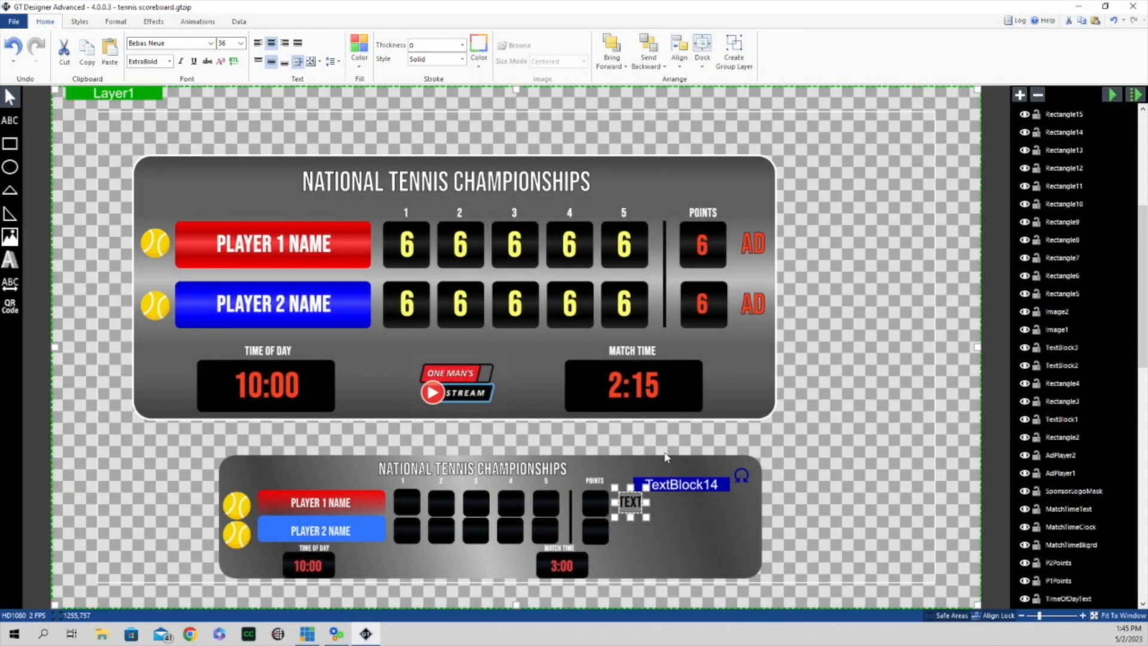
click(361, 68)
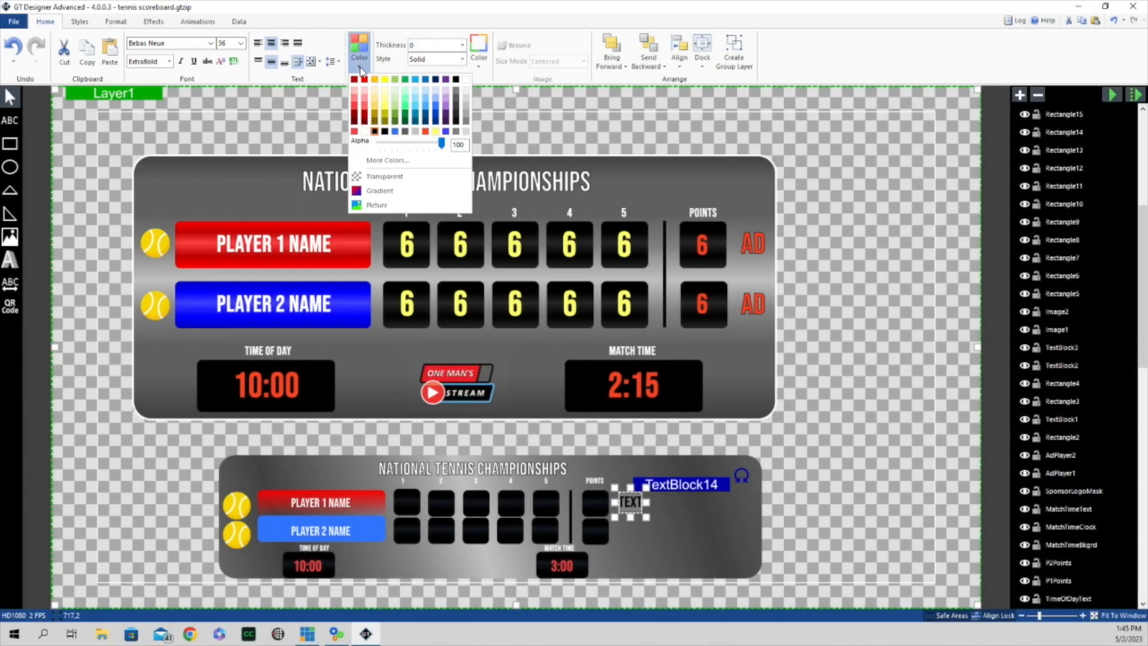
click(354, 136)
Step: Change the red text beside the lower scoreboard's first points box to AD
click(630, 504)
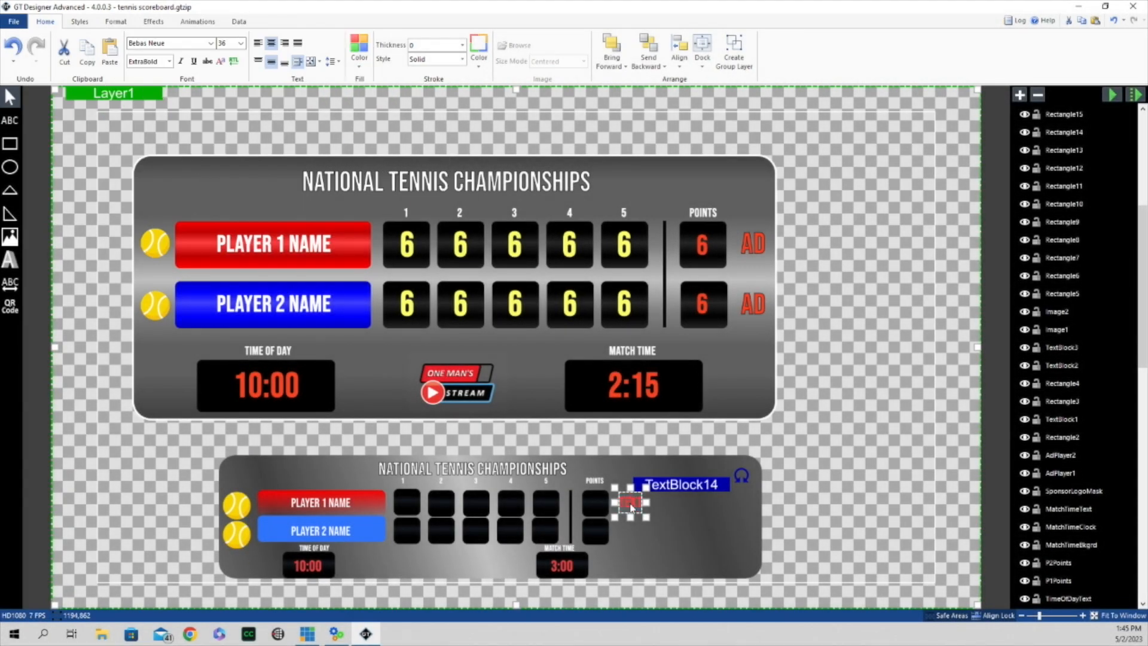
double_click(630, 503)
text(AD)
click(859, 428)
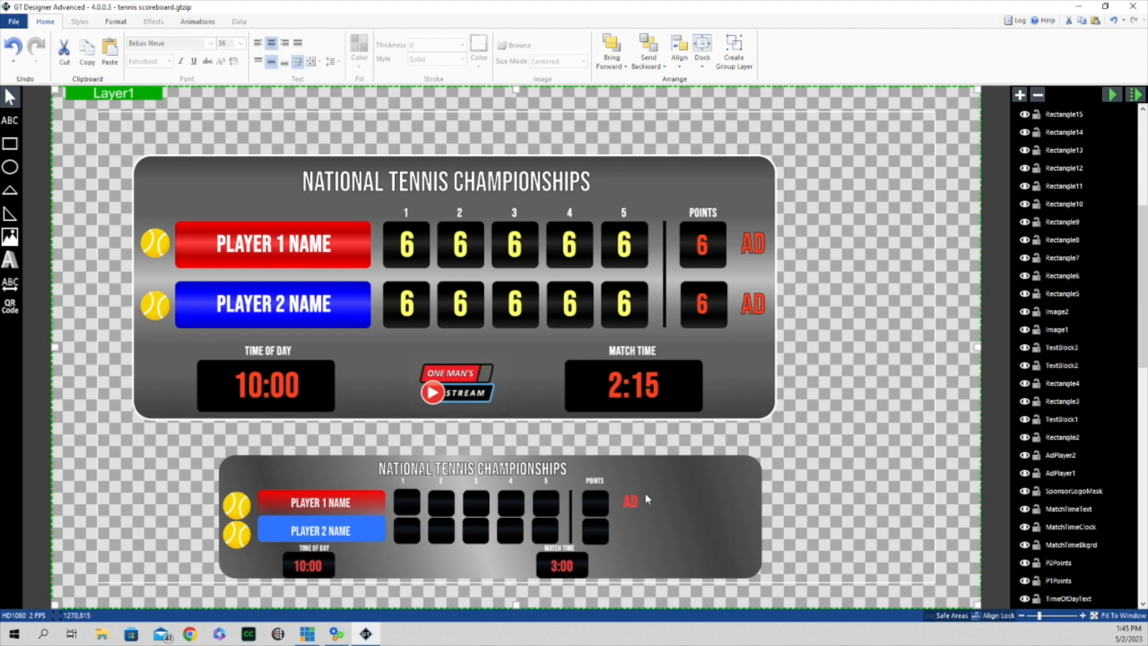
Step: Duplicate the lower scoreboard's AD text and move the copy straight down beside the second points box
click(628, 501)
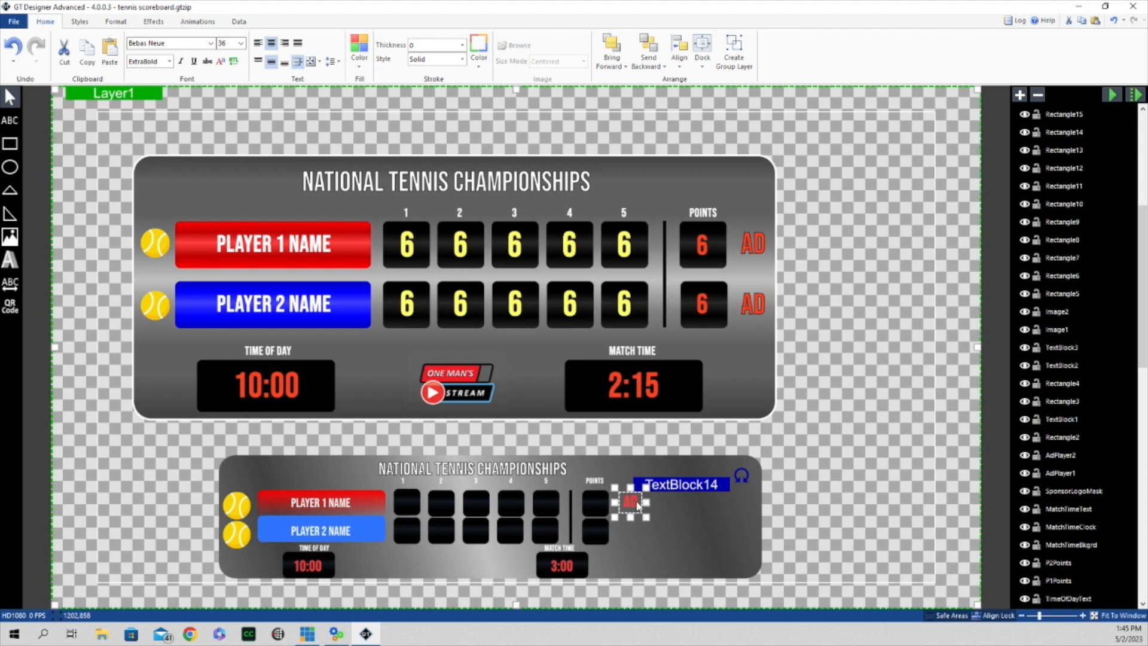
right_click(679, 484)
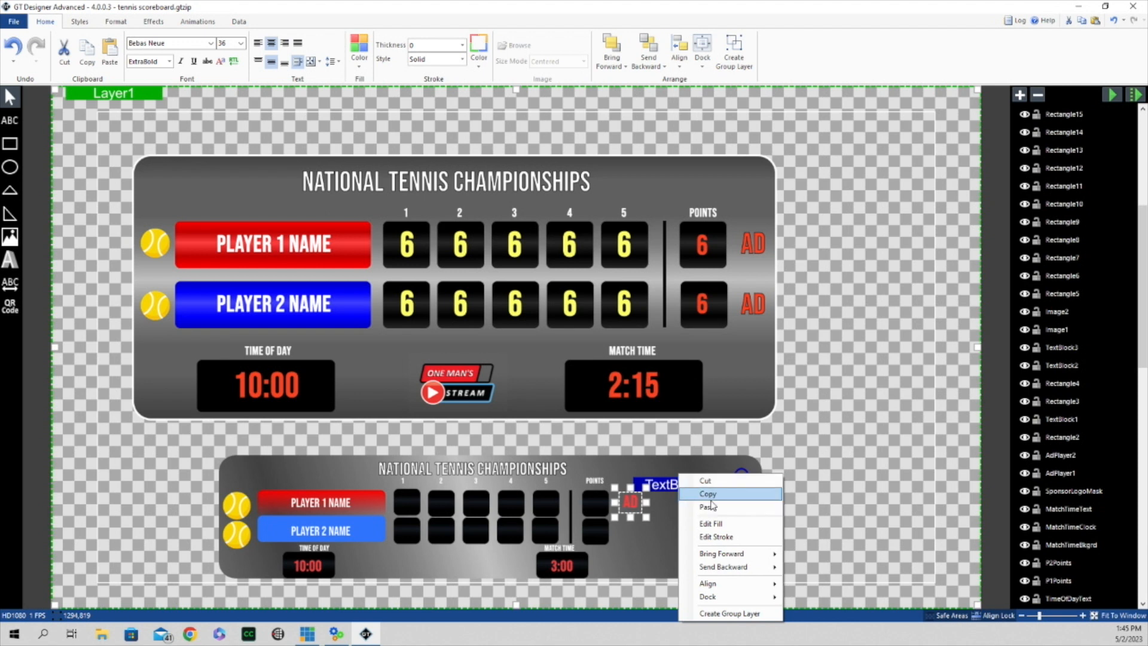
click(709, 492)
right_click(690, 483)
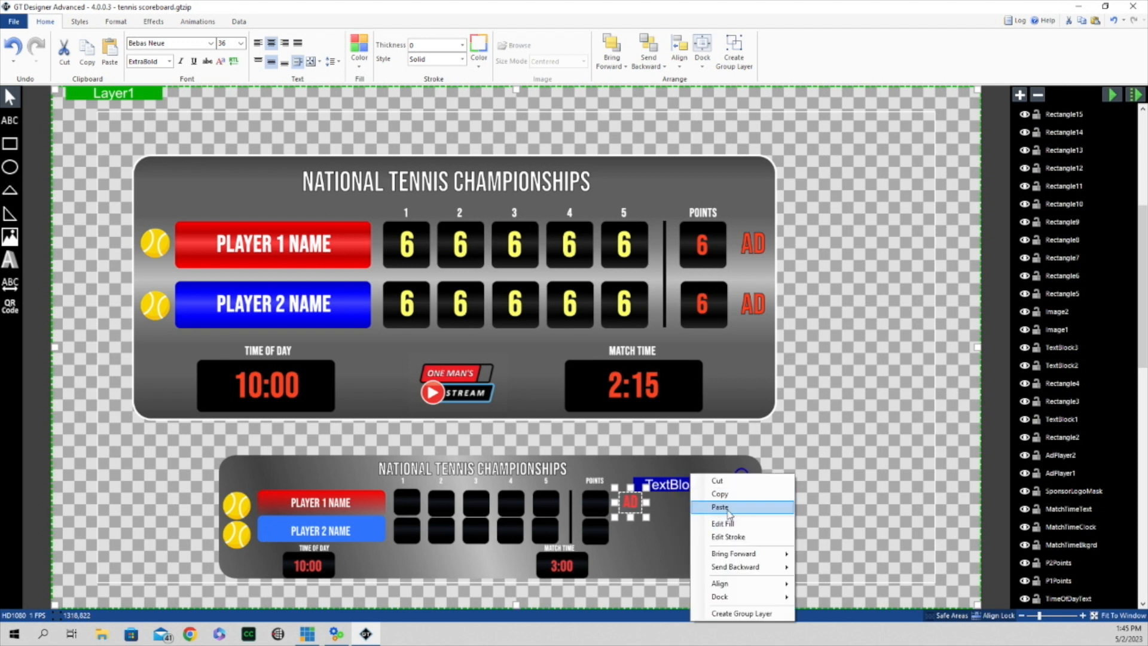
click(718, 524)
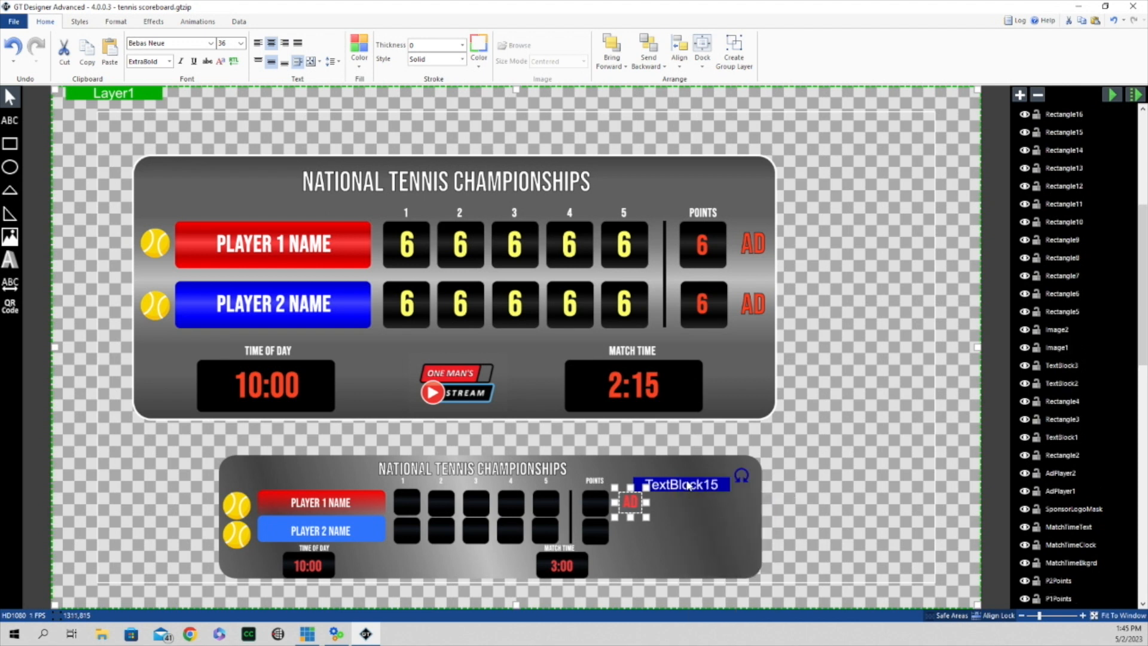
key(Down)
key(Down)
key(Down)
key(Down)
key(Down)
key(Down)
key(Down)
key(Down)
key(Down)
key(Down)
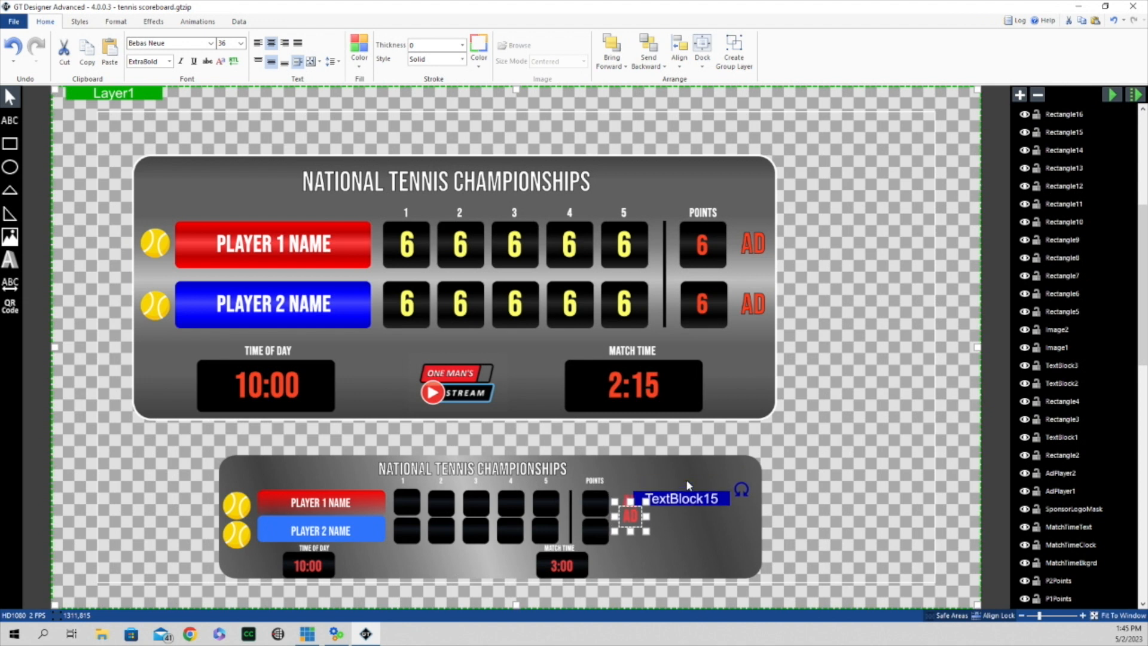
key(Down)
key(Down)
key(Down)
key(Down)
key(Down)
key(Down)
key(Down)
key(Down)
key(Down)
key(Down)
key(Down)
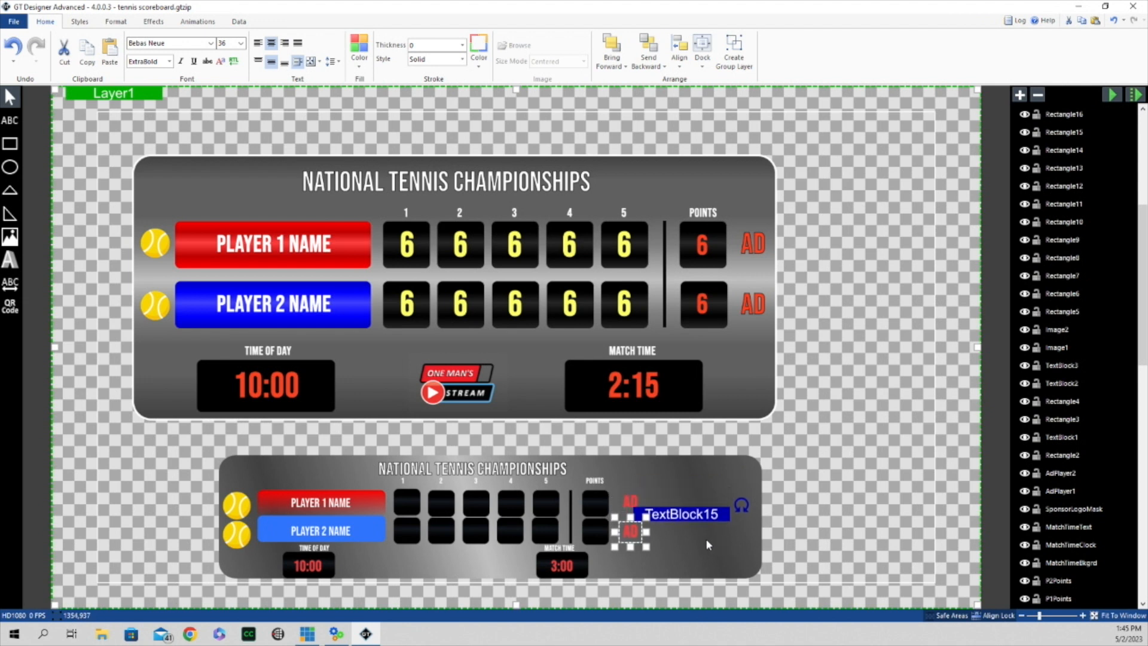
click(708, 482)
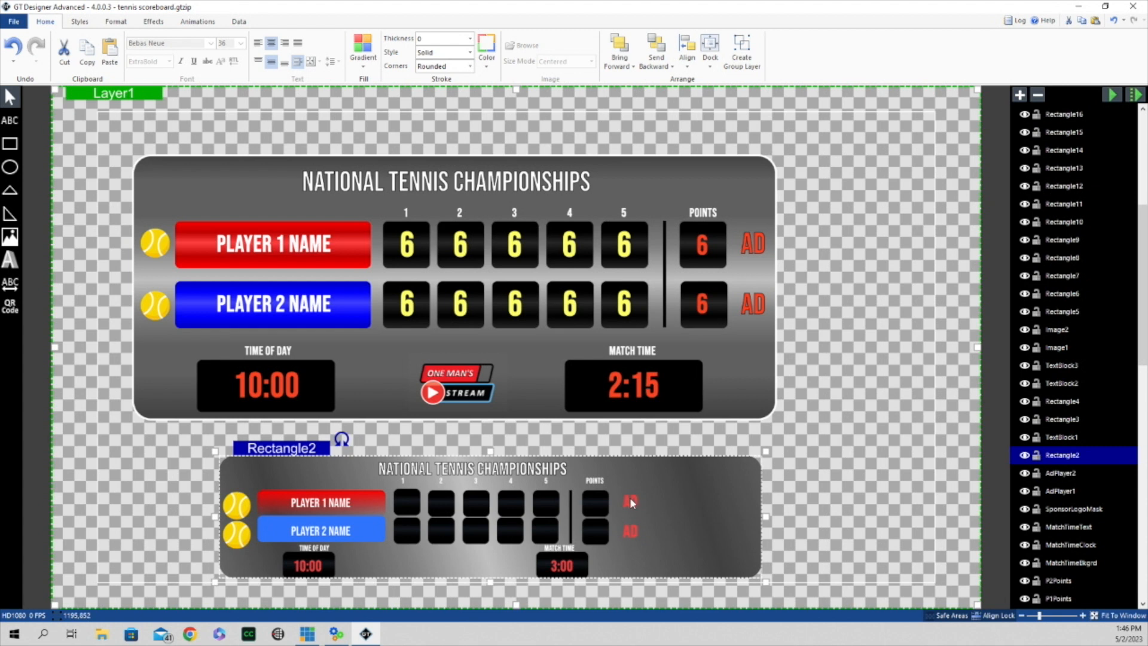
Step: Enable Show Visible Toggle for both tennis ball images on the lower scoreboard
click(236, 505)
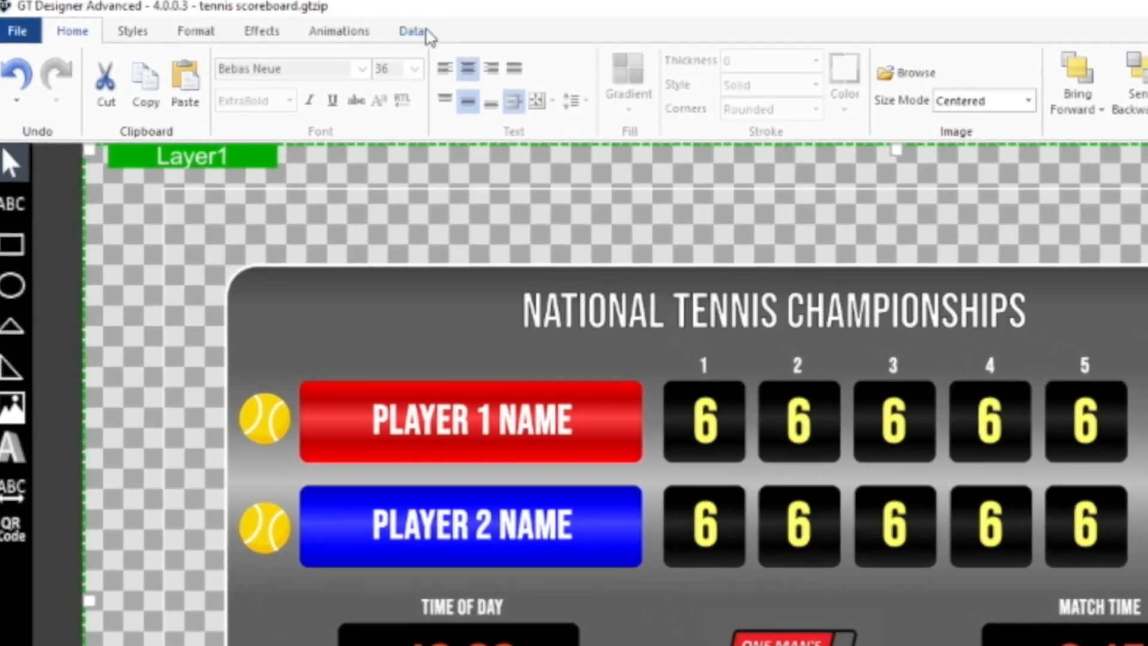
click(412, 31)
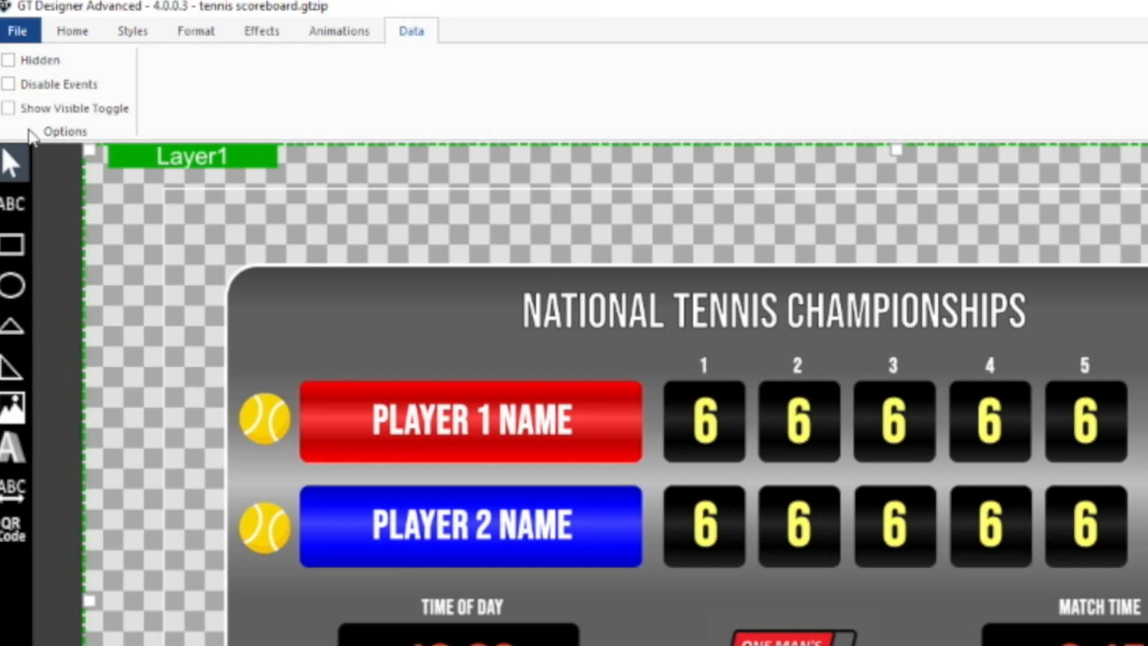
click(9, 109)
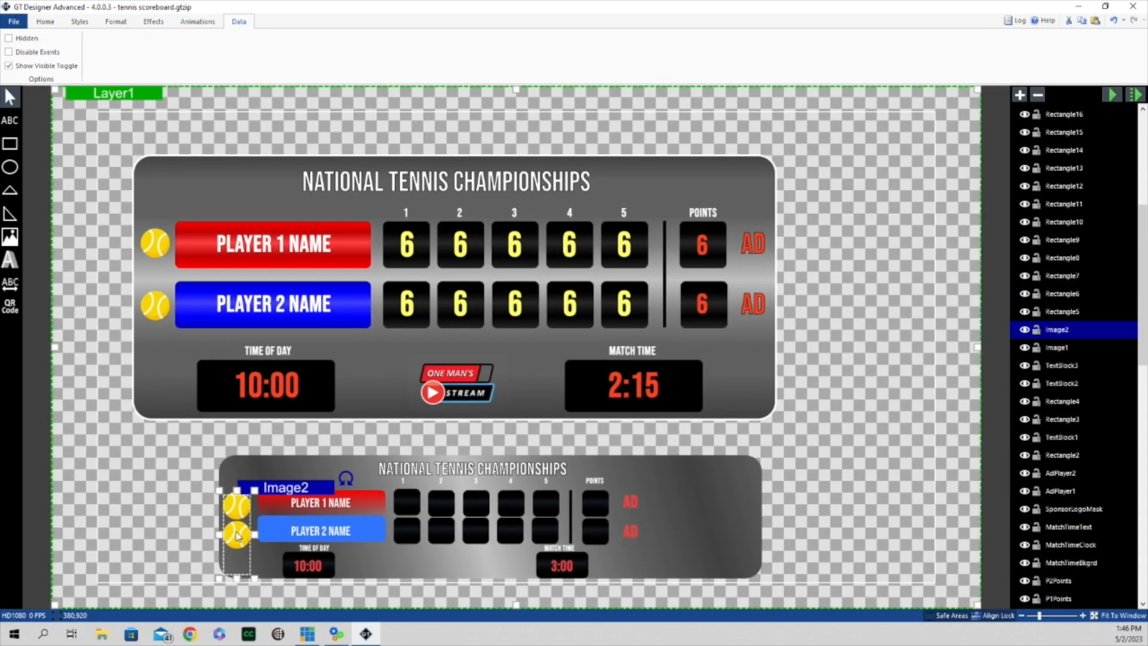
click(236, 515)
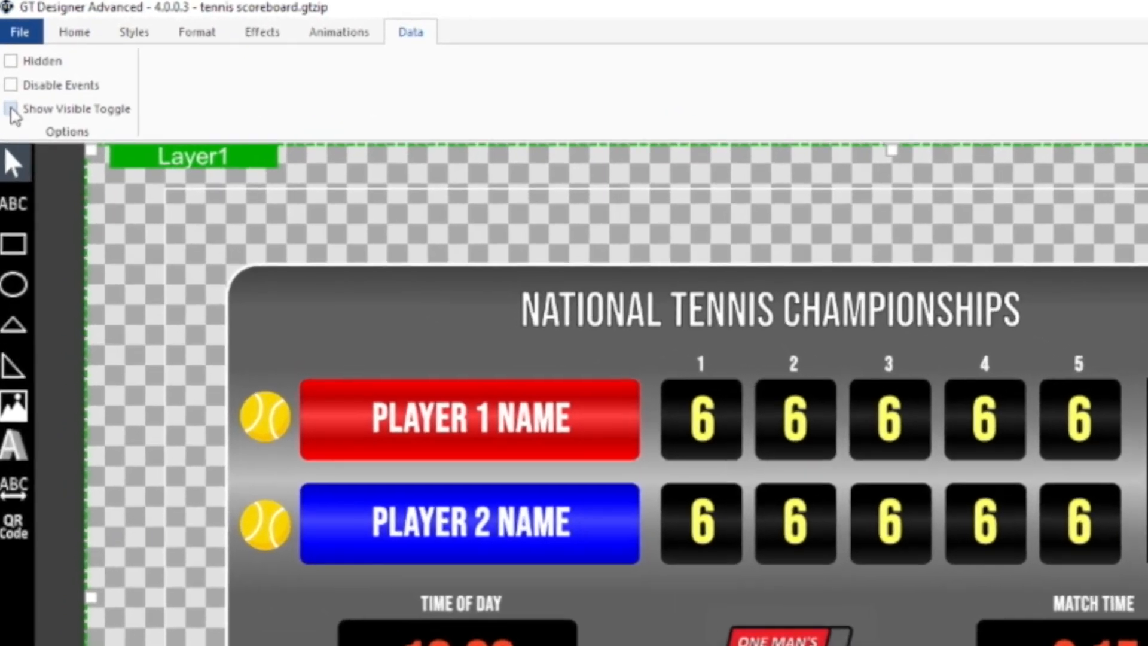
click(8, 67)
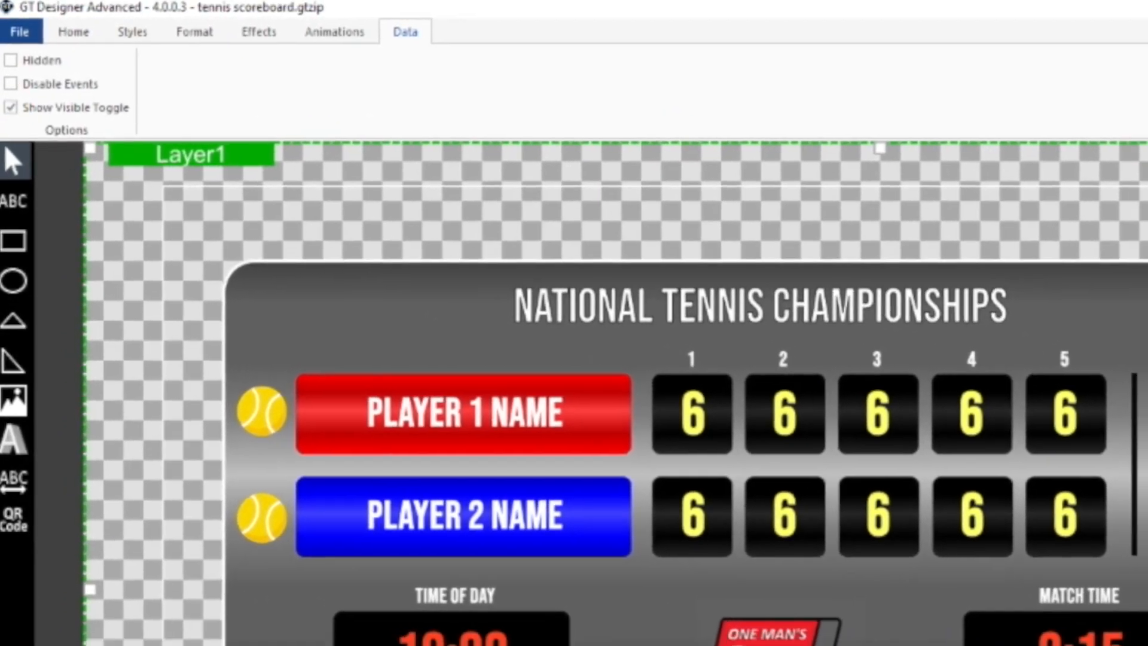
Step: Enable Show Visible Toggle for both AD text blocks on the lower scoreboard
click(817, 641)
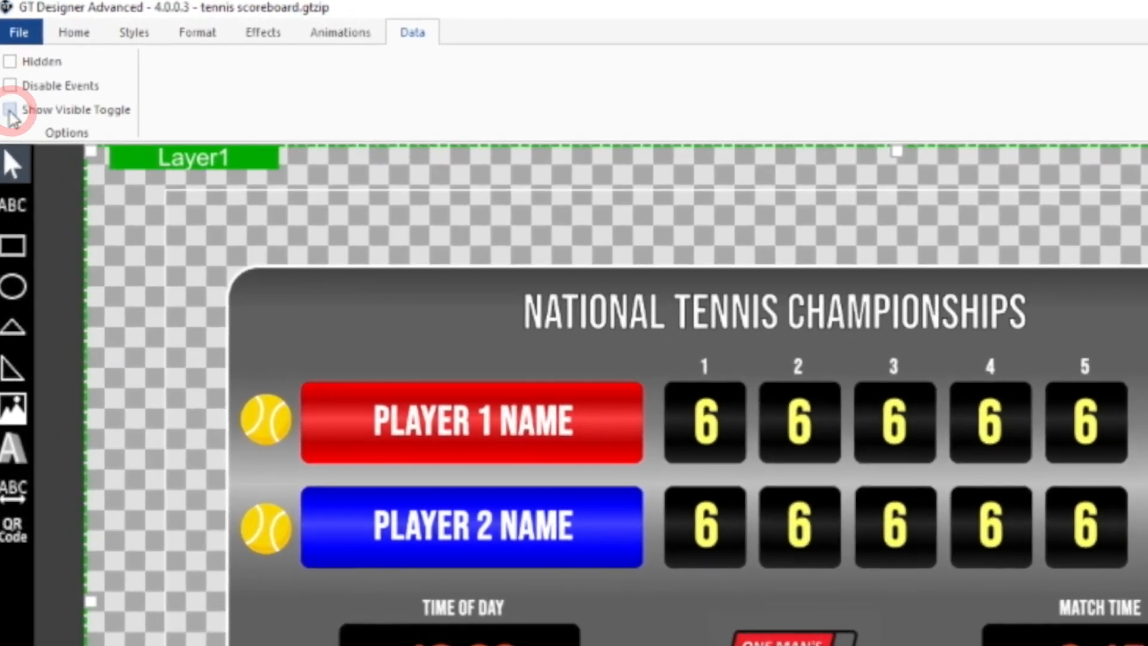
click(9, 66)
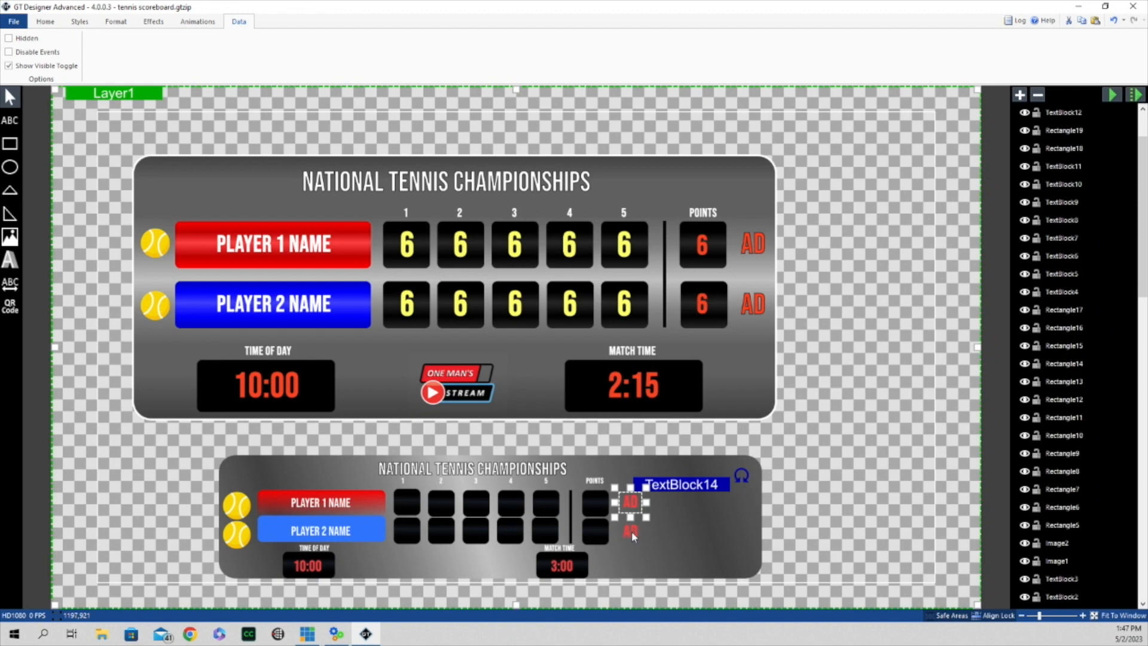
click(631, 531)
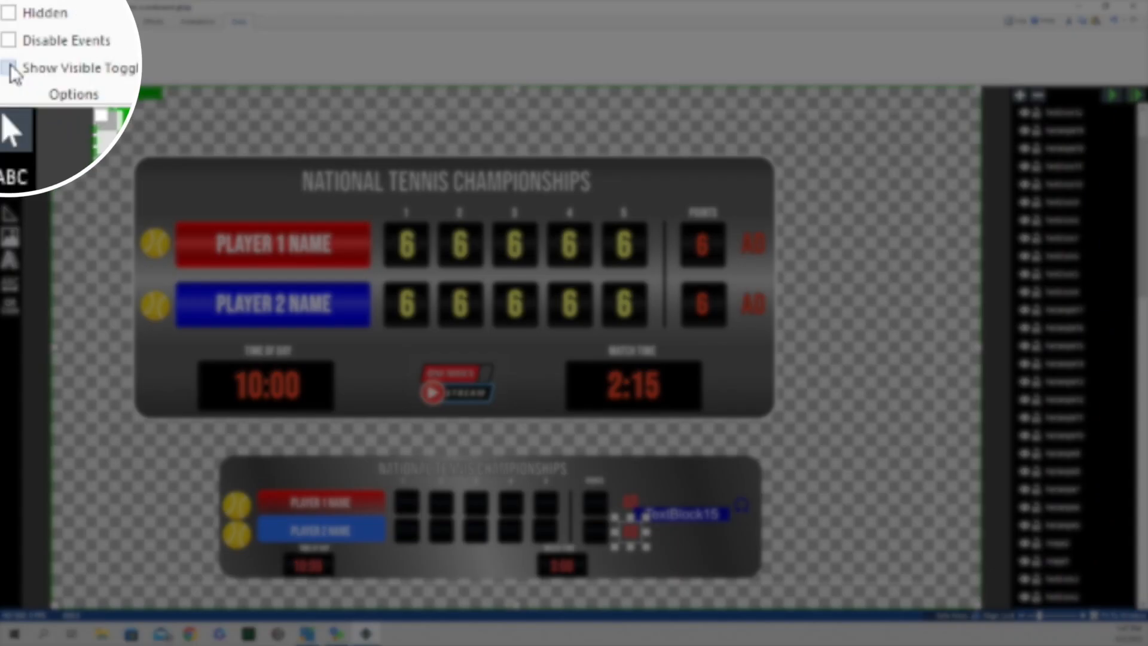
click(9, 66)
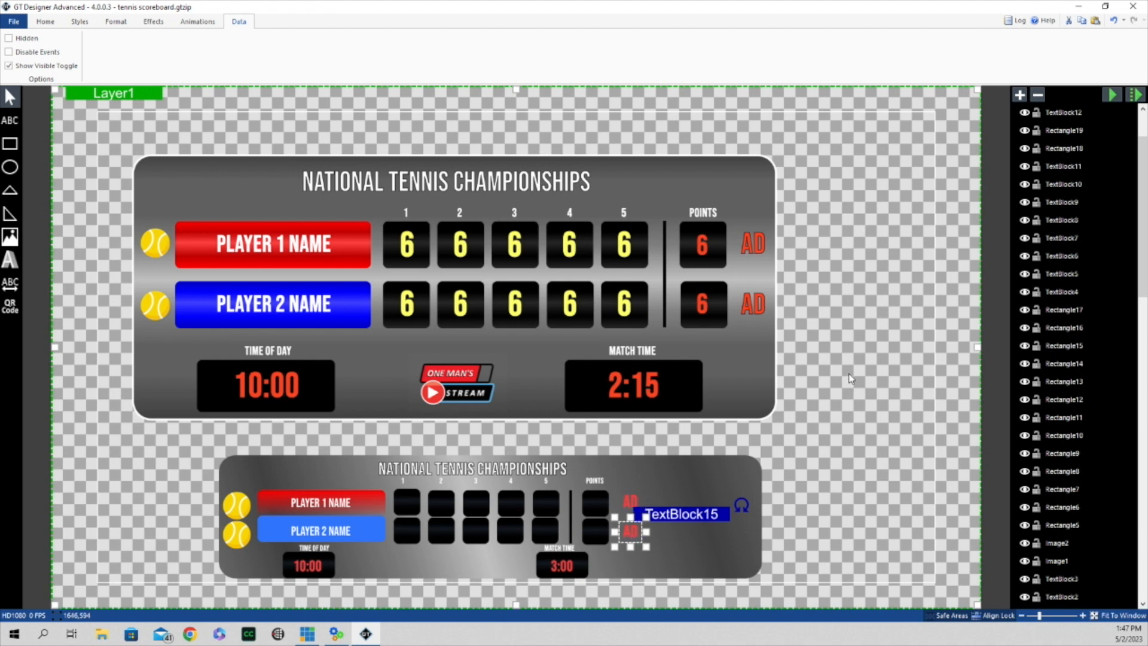
click(851, 378)
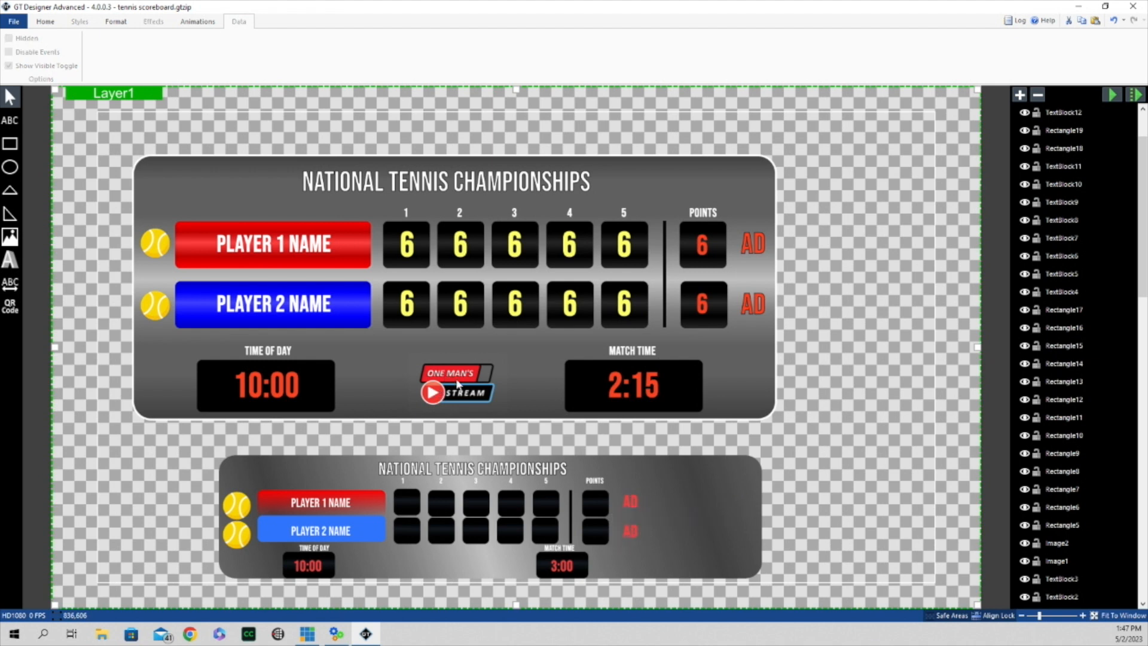
Step: Insert the One Man's Stream1-01 Professional logo from Downloads and shrink it to a small size near the lower scoreboard's bottom-right corner
click(11, 237)
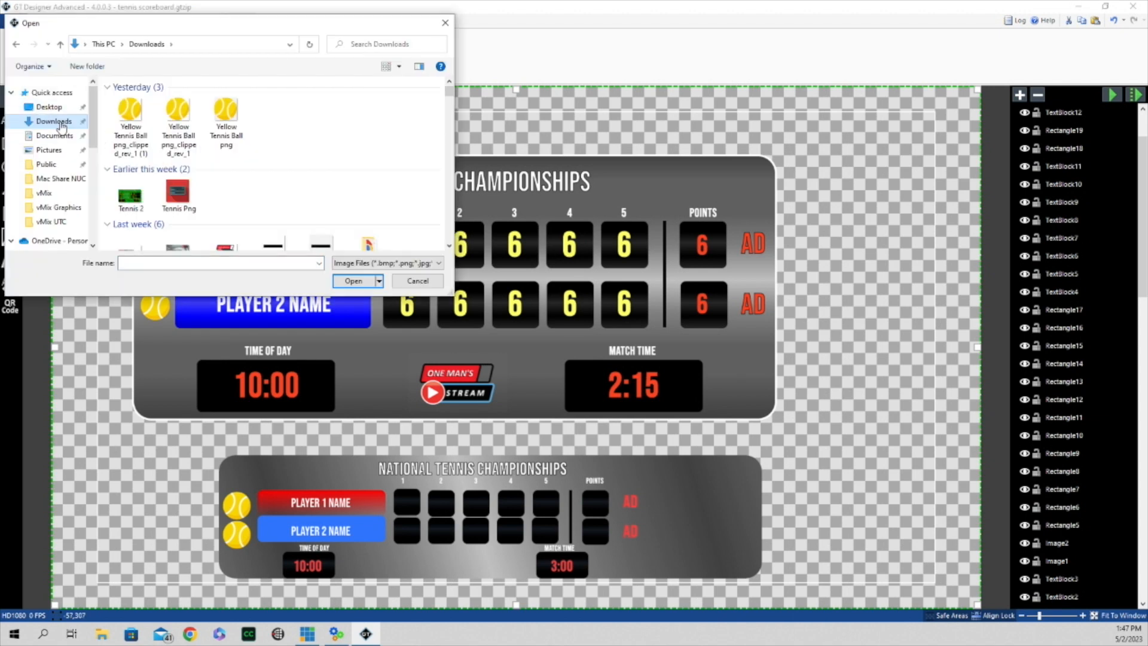
scroll(335, 179, down, 3)
click(227, 134)
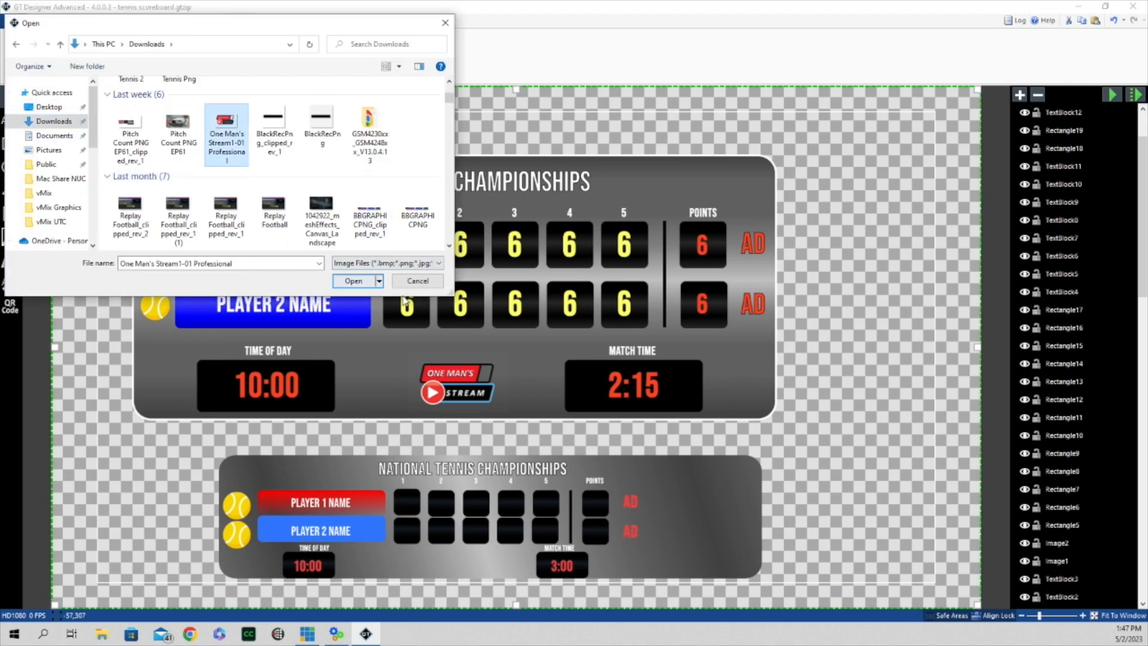
click(355, 281)
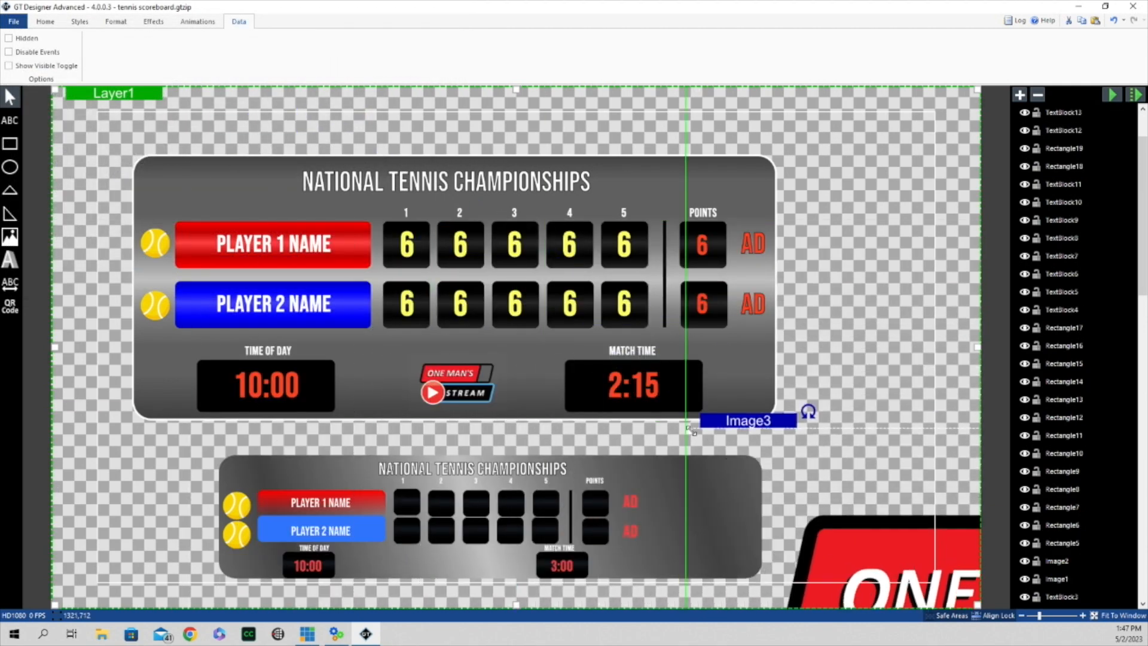
click(150, 164)
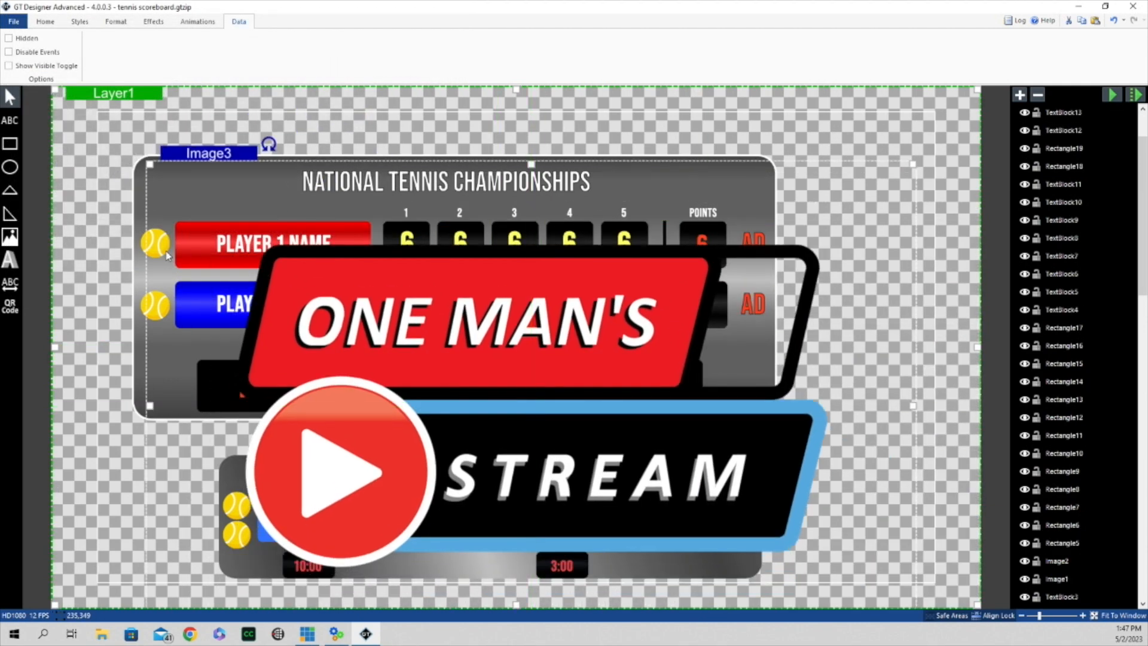
drag(149, 163, 676, 565)
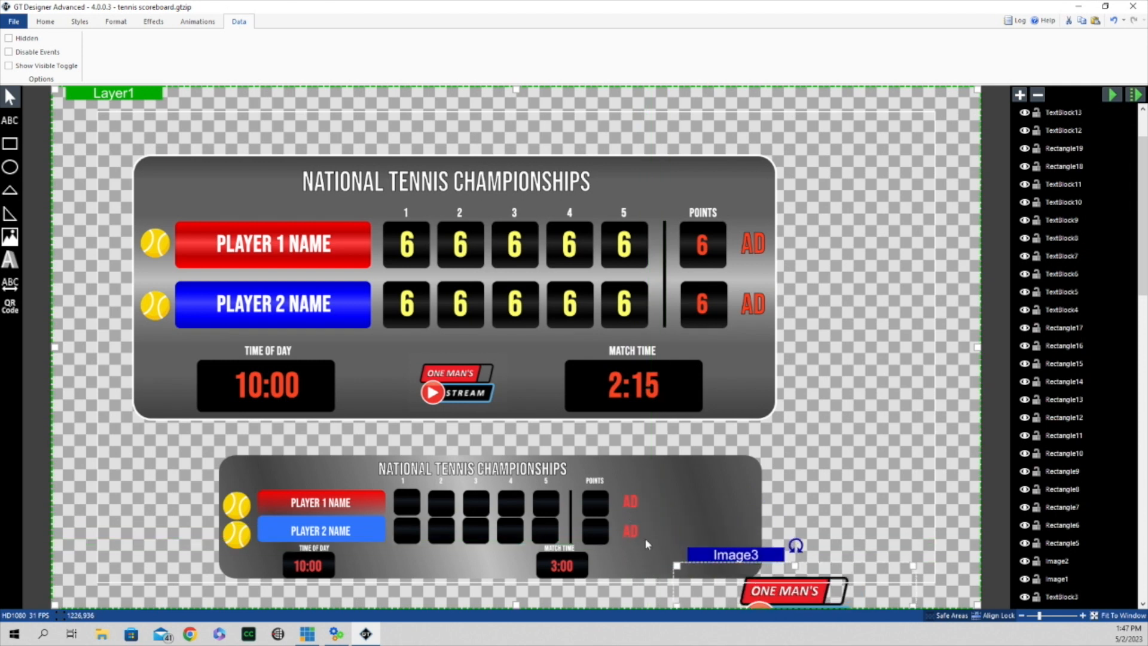
Step: Move the sponsor logo onto the lower scoreboard and shrink it to fit between the time of day and match time boxes
drag(798, 575, 475, 537)
drag(351, 527, 422, 544)
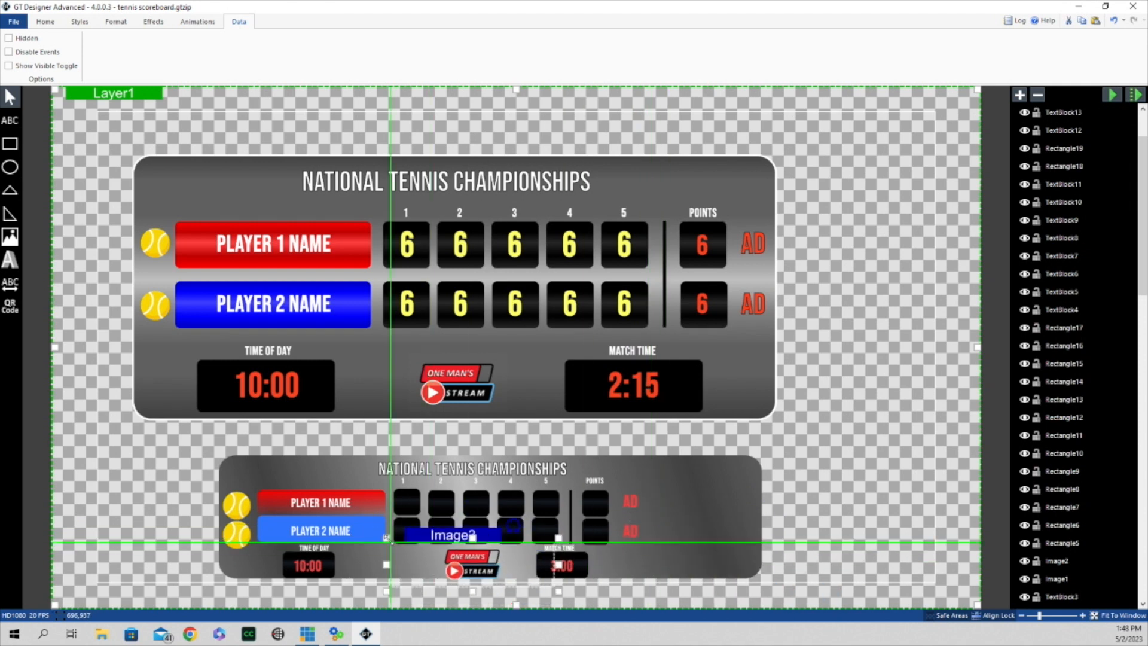
click(837, 464)
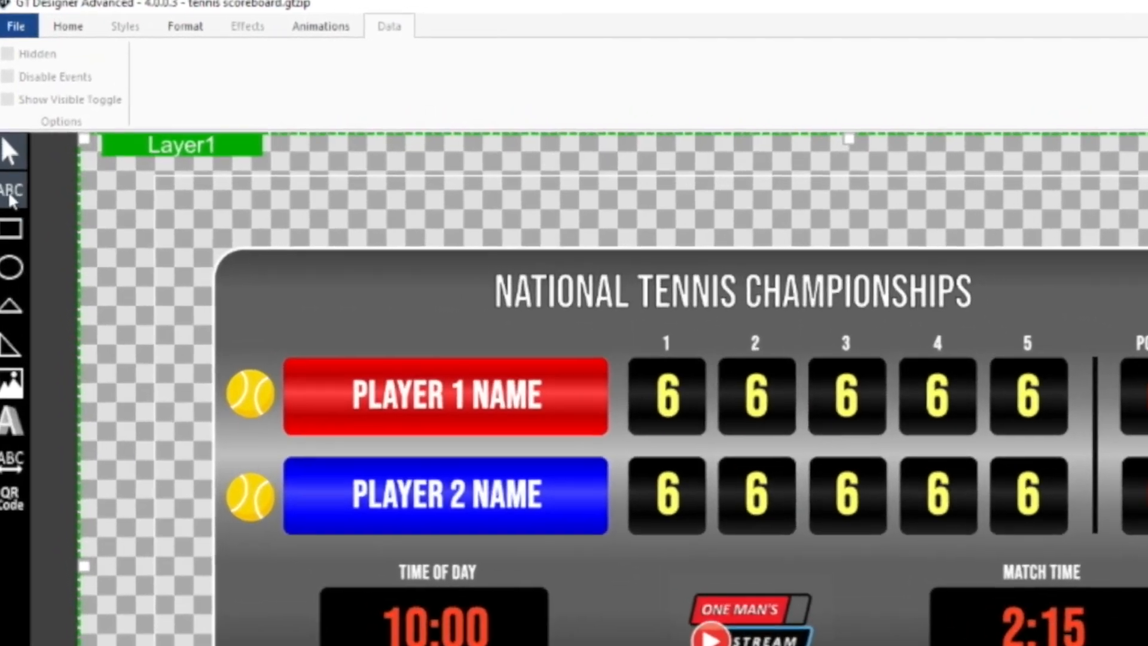
Step: Add a text block over Player 1's first set box on the lower scoreboard in Bebas Neue ExtraBold
click(11, 197)
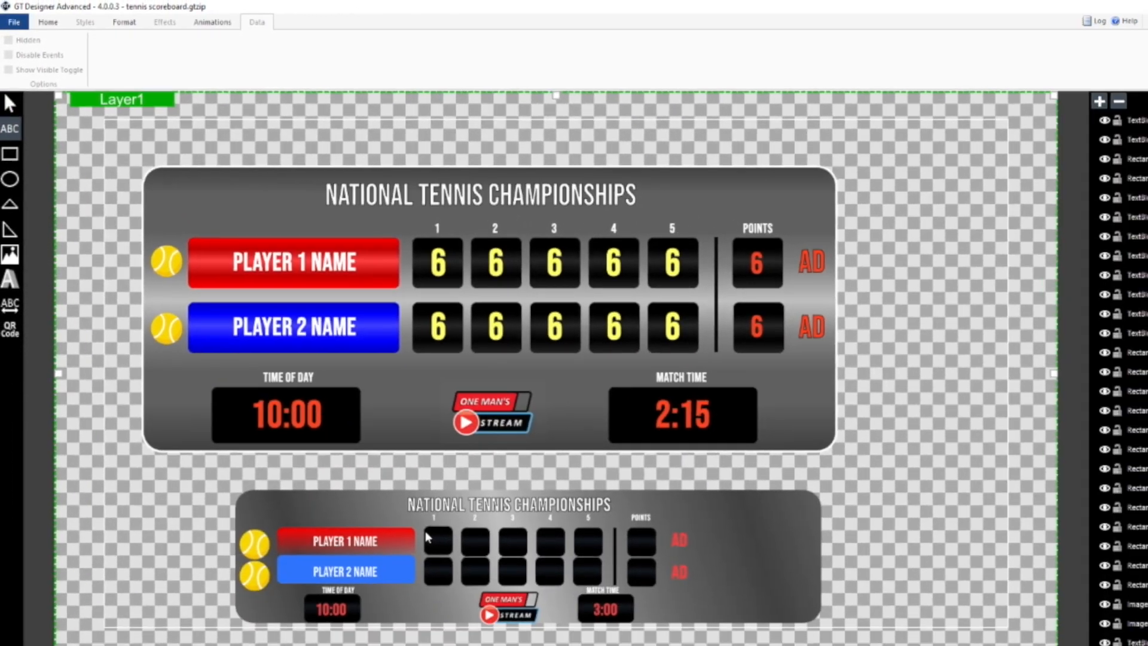
drag(391, 488, 419, 517)
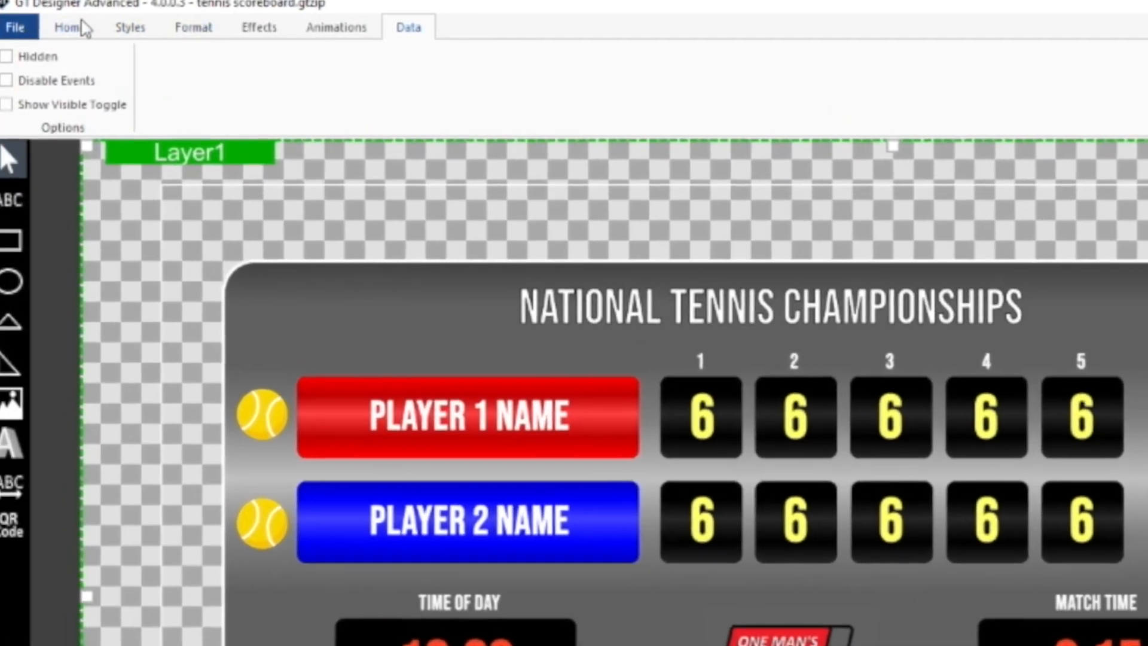
click(50, 22)
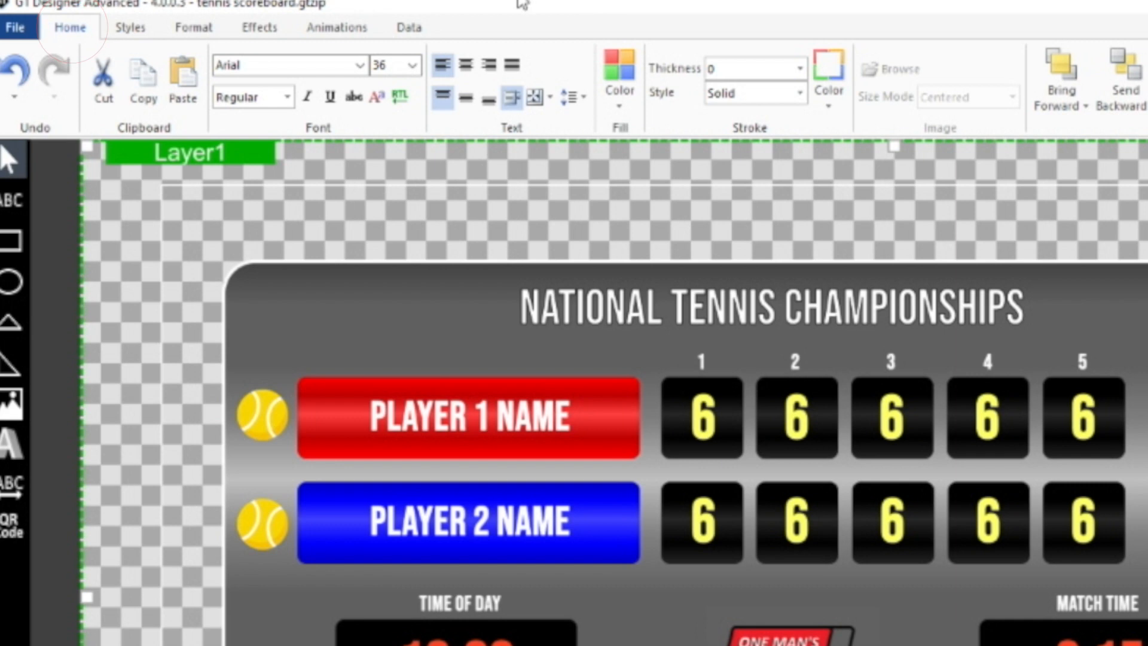
click(360, 65)
click(299, 213)
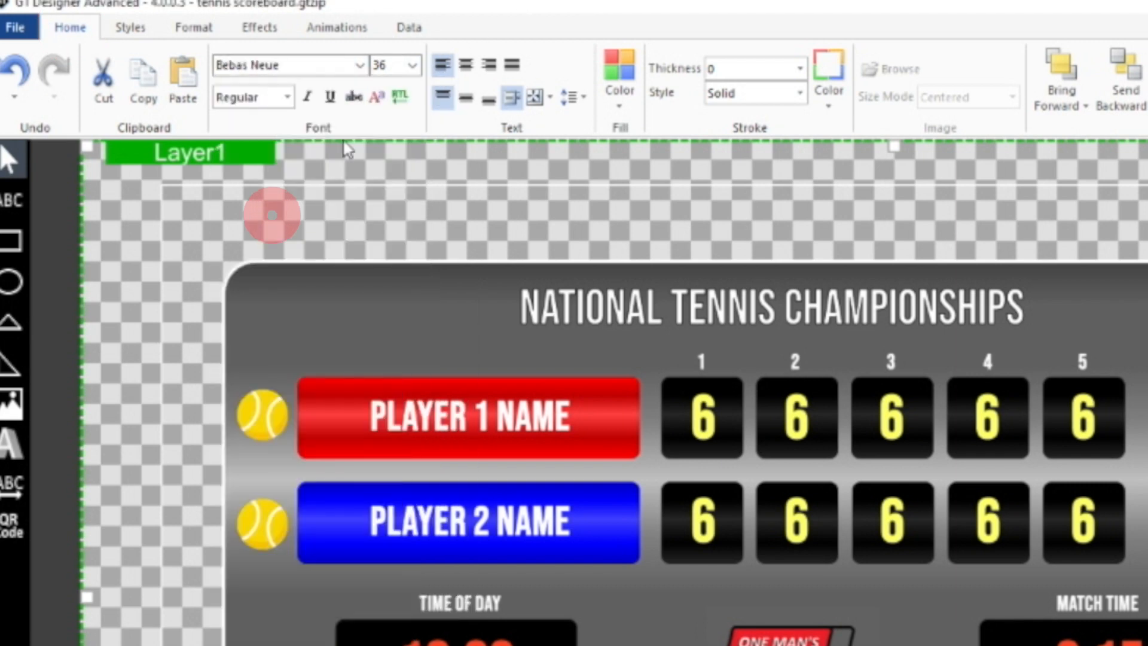
click(287, 97)
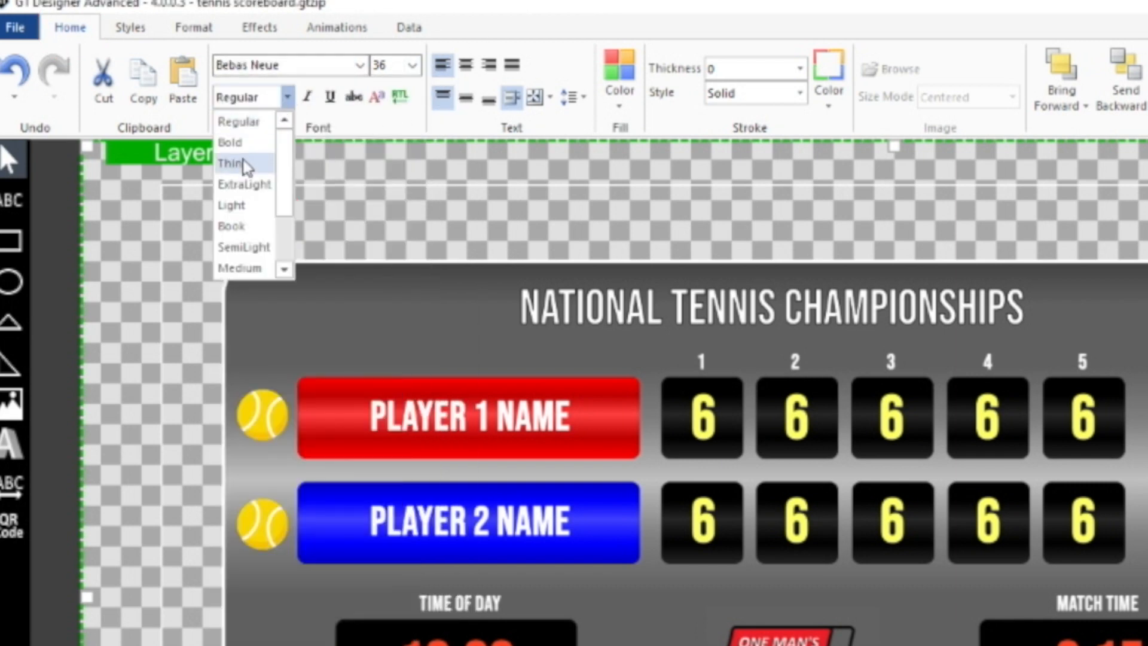
scroll(244, 163, down, 2)
drag(242, 226, 258, 250)
click(259, 227)
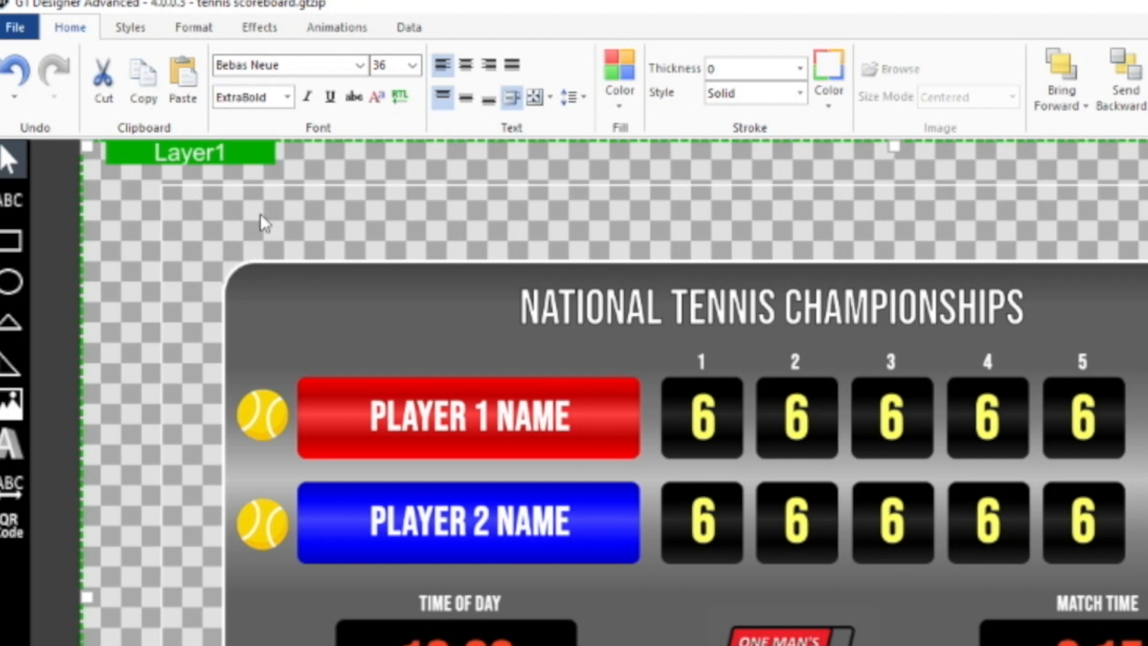
Step: Fill the new text block yellow, centre its text horizontally and vertically, and set its sizing to Shrink
click(620, 108)
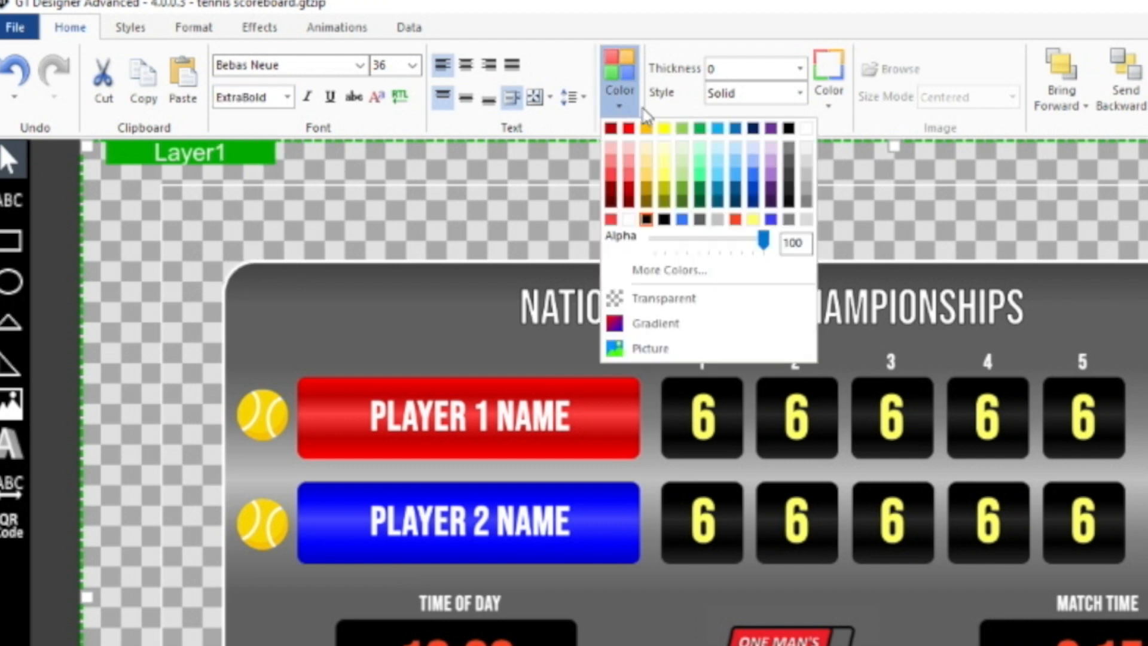
click(666, 173)
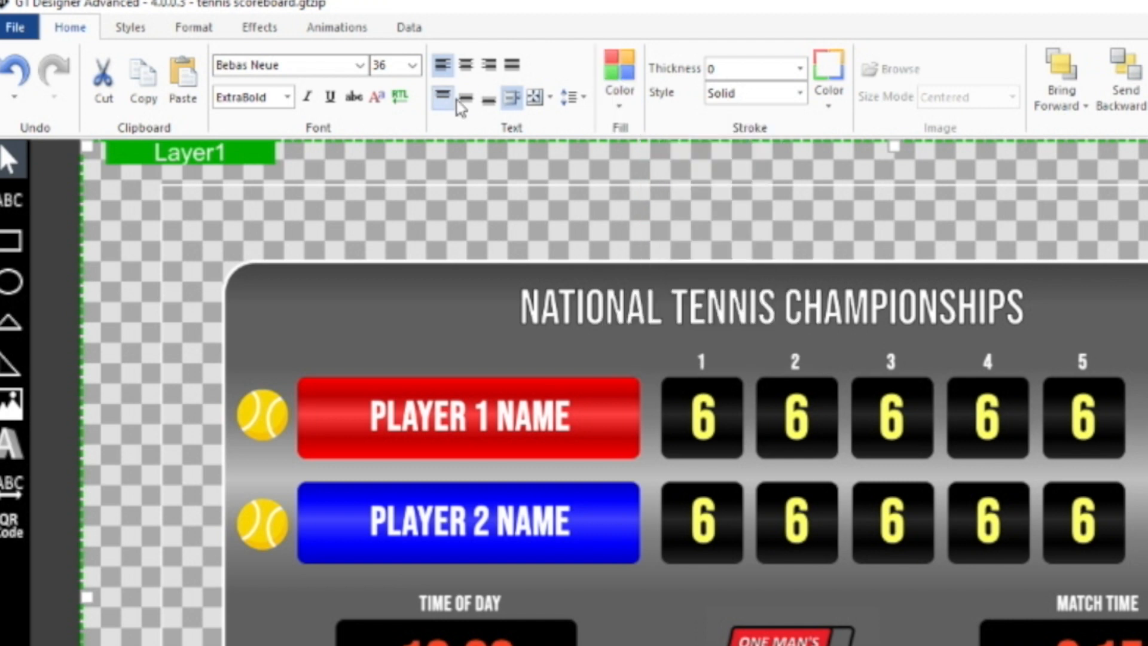
click(467, 66)
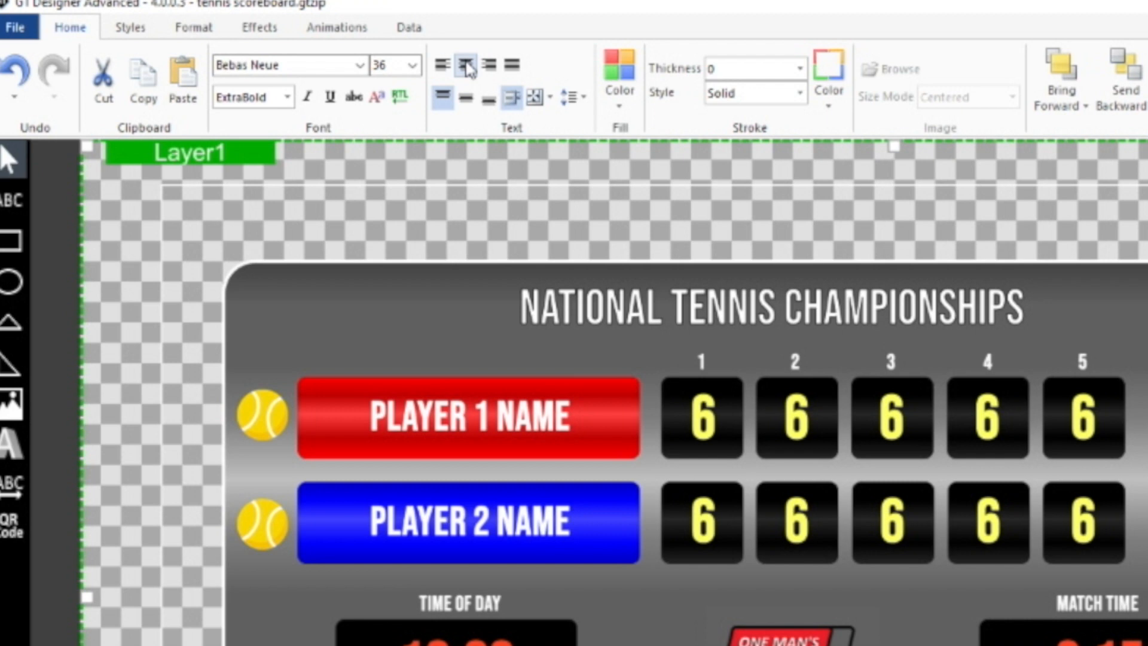
click(465, 98)
click(549, 98)
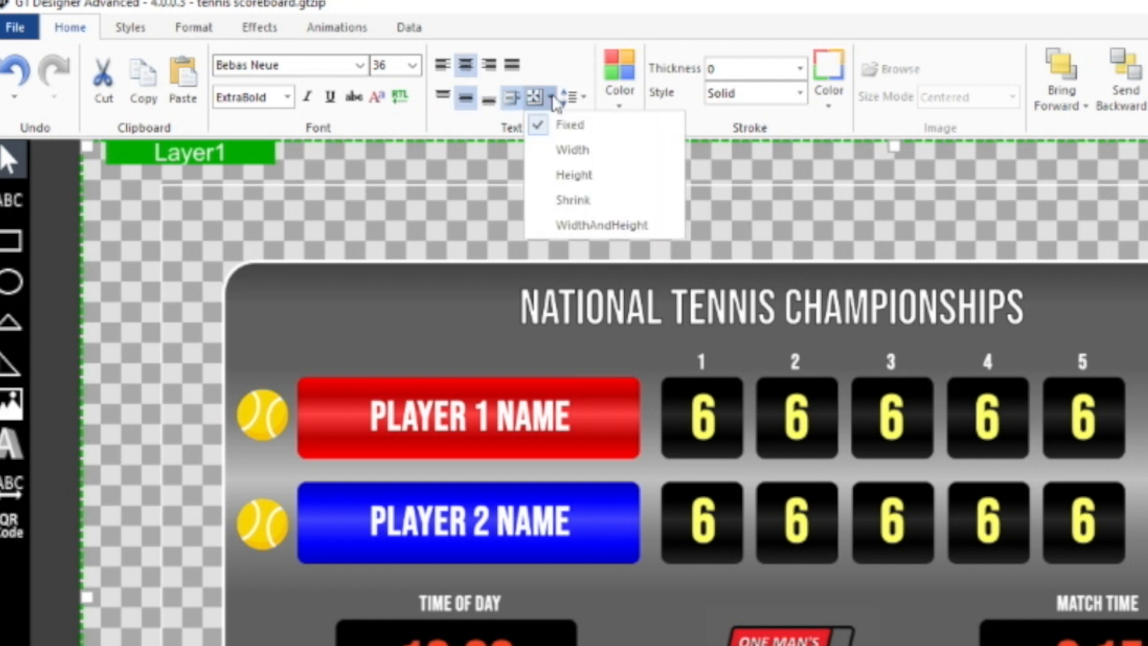
click(571, 199)
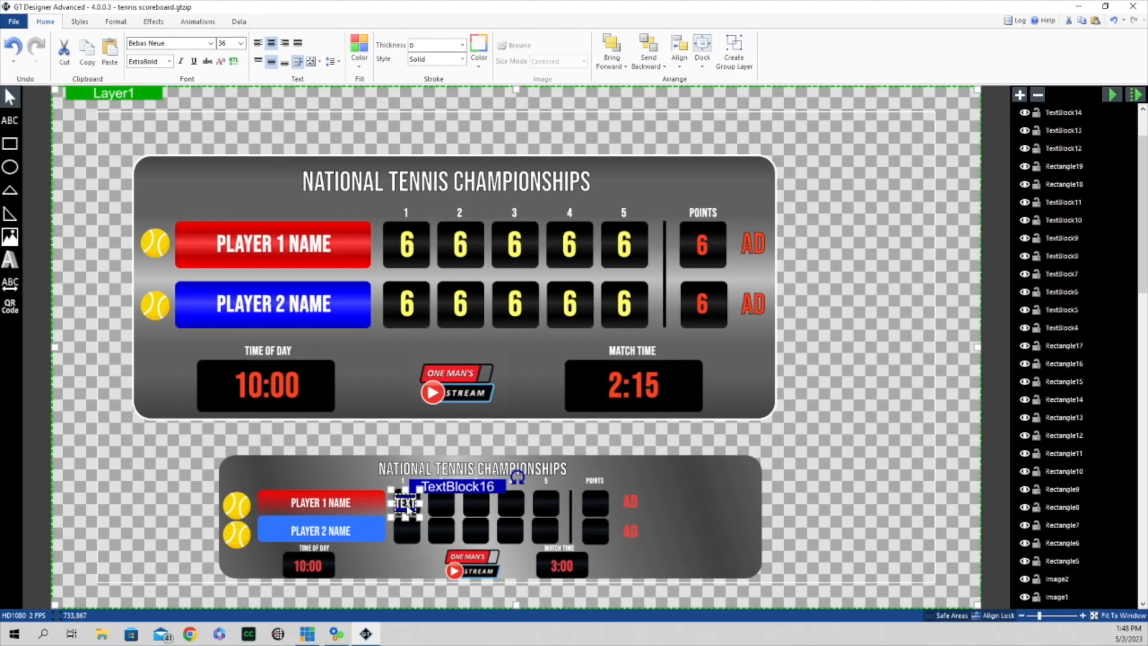
Step: Set the text of Player 1's first set score block on the lower scoreboard to 3
text(3)
key(Tab)
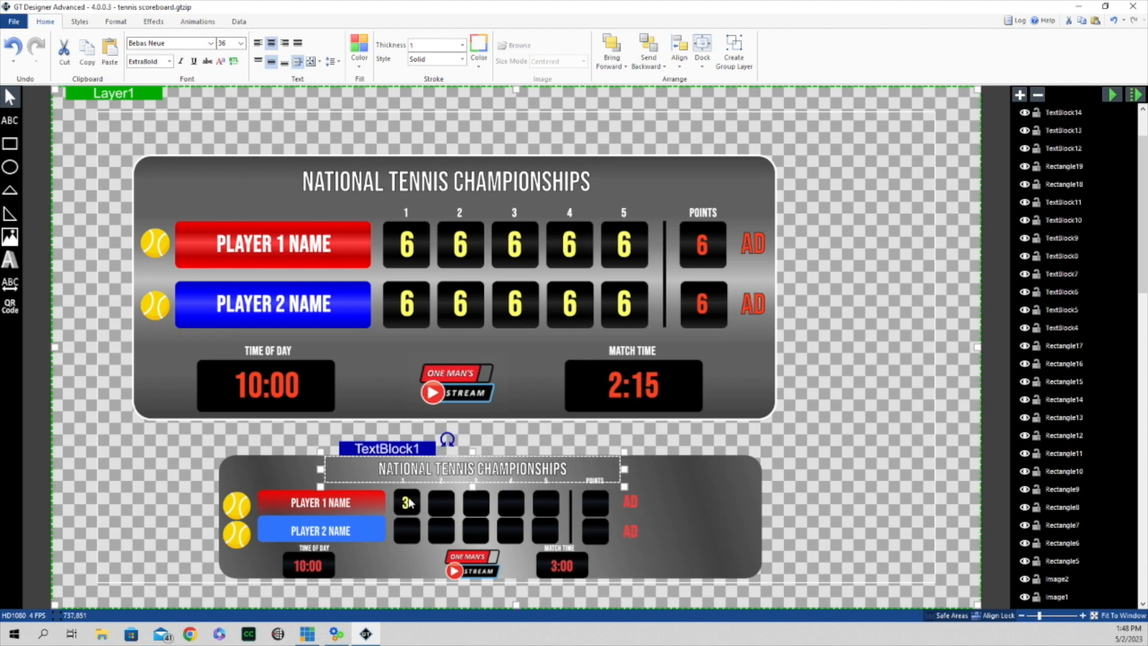
click(406, 503)
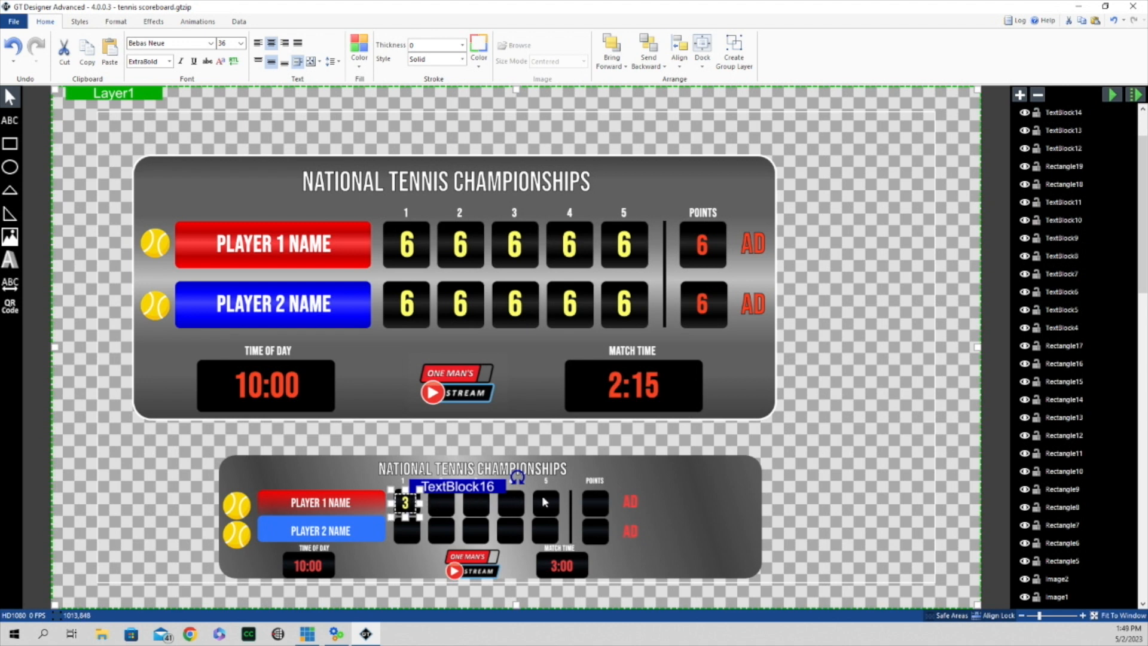
Step: Examine the layer names of Player 1's five set score text blocks on the upper scoreboard
scroll(1061, 493, down, 13)
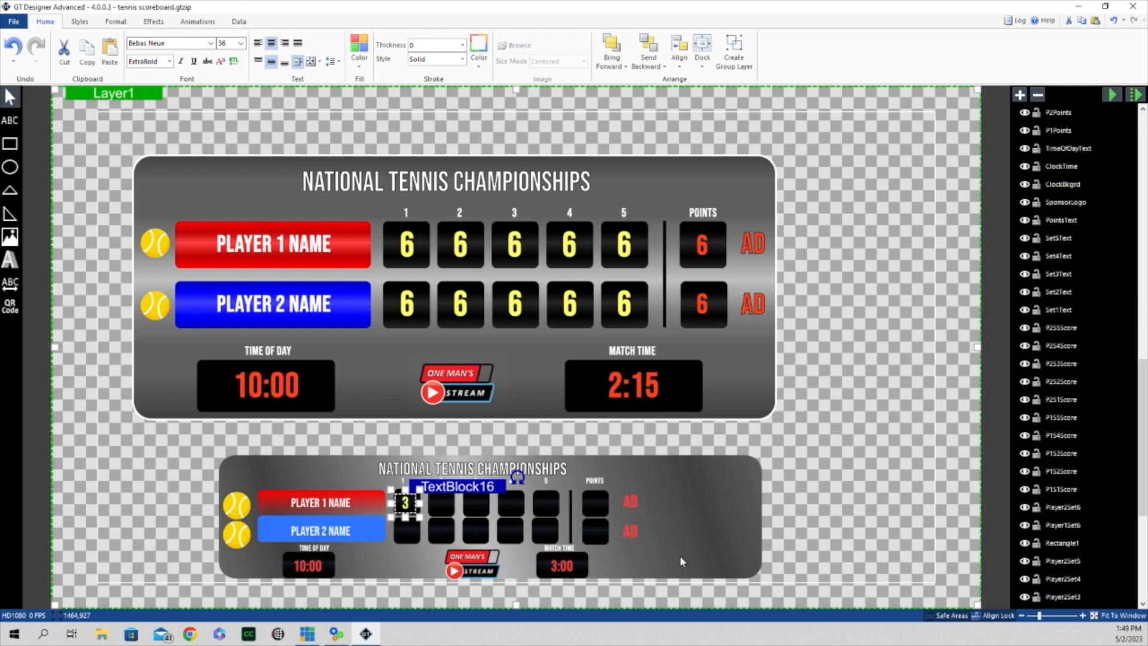
click(409, 248)
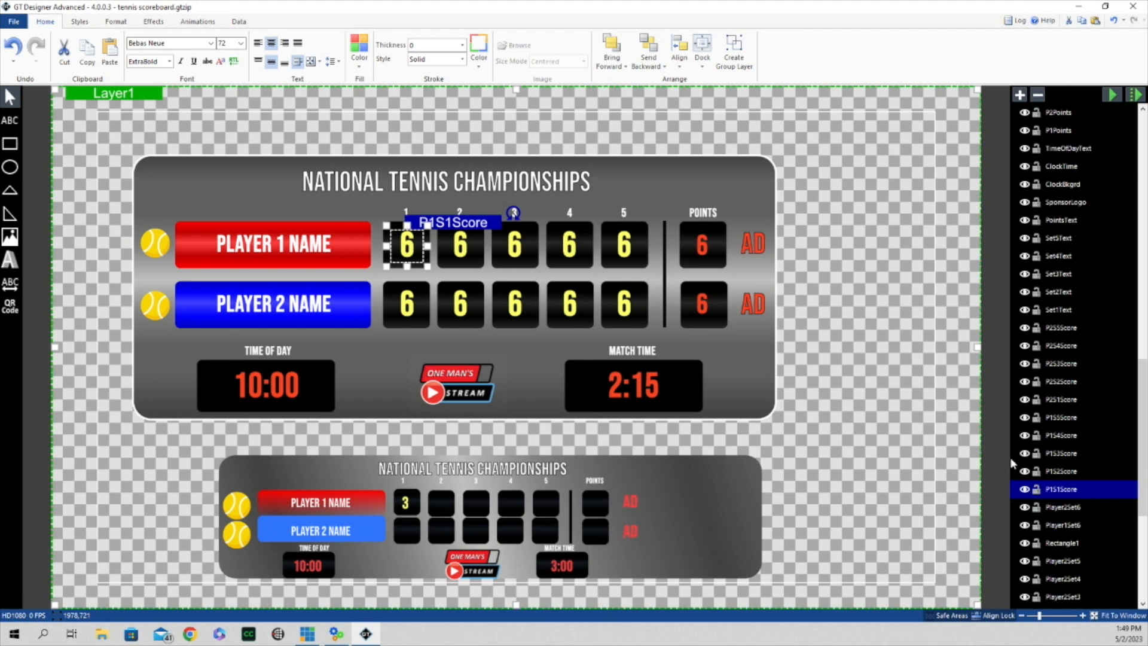
key(Up)
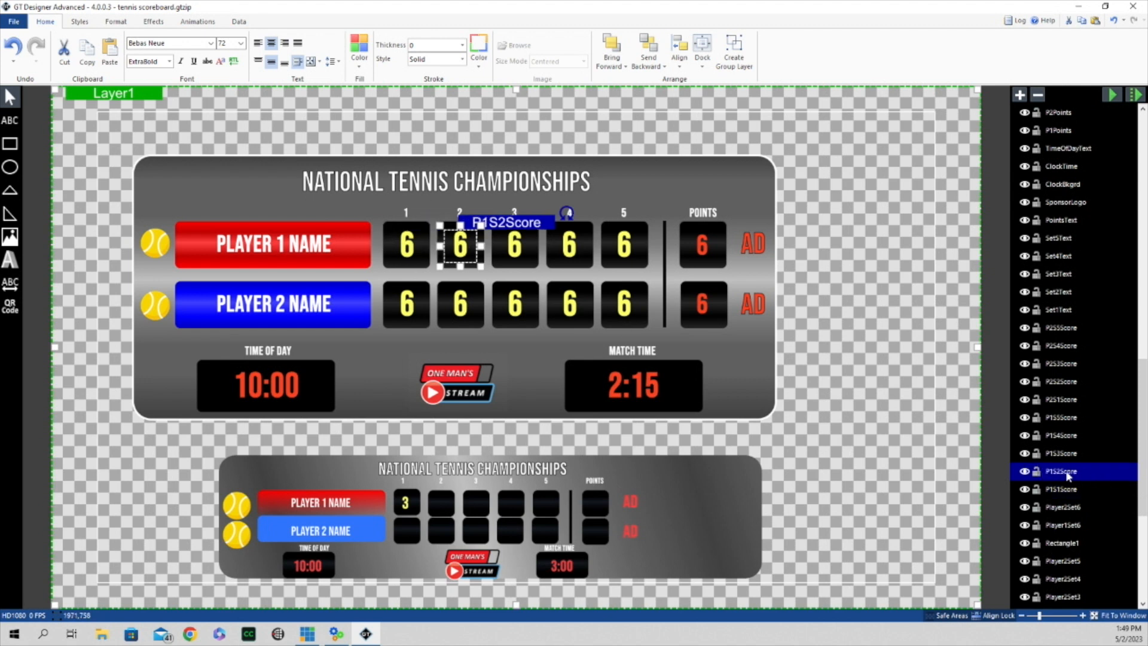
click(522, 239)
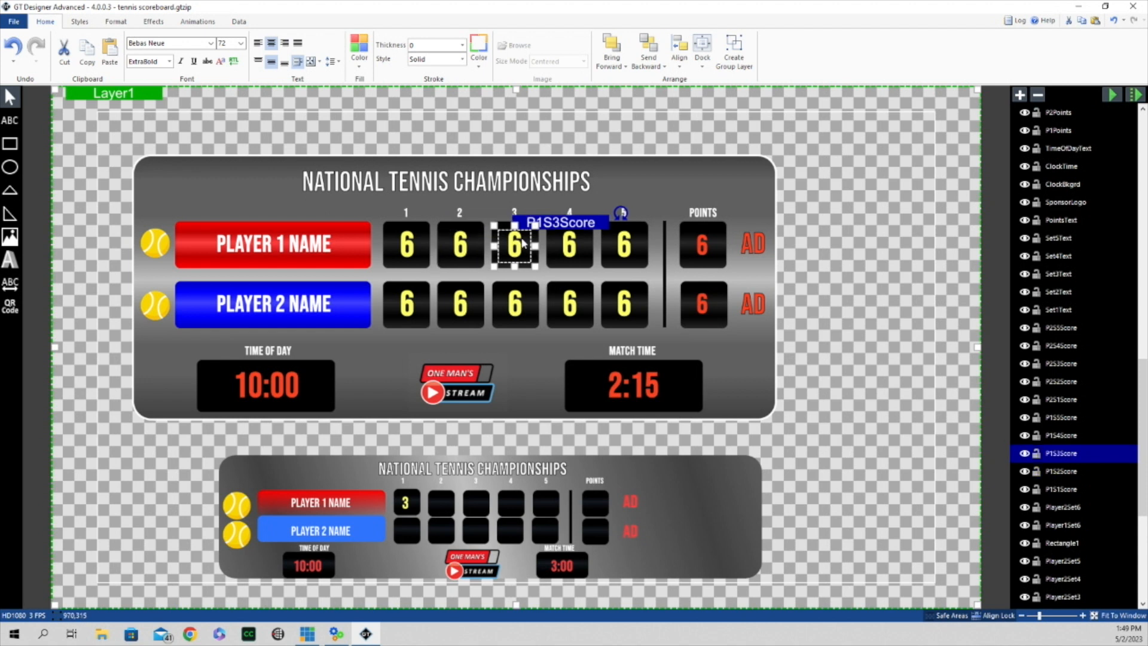
click(569, 250)
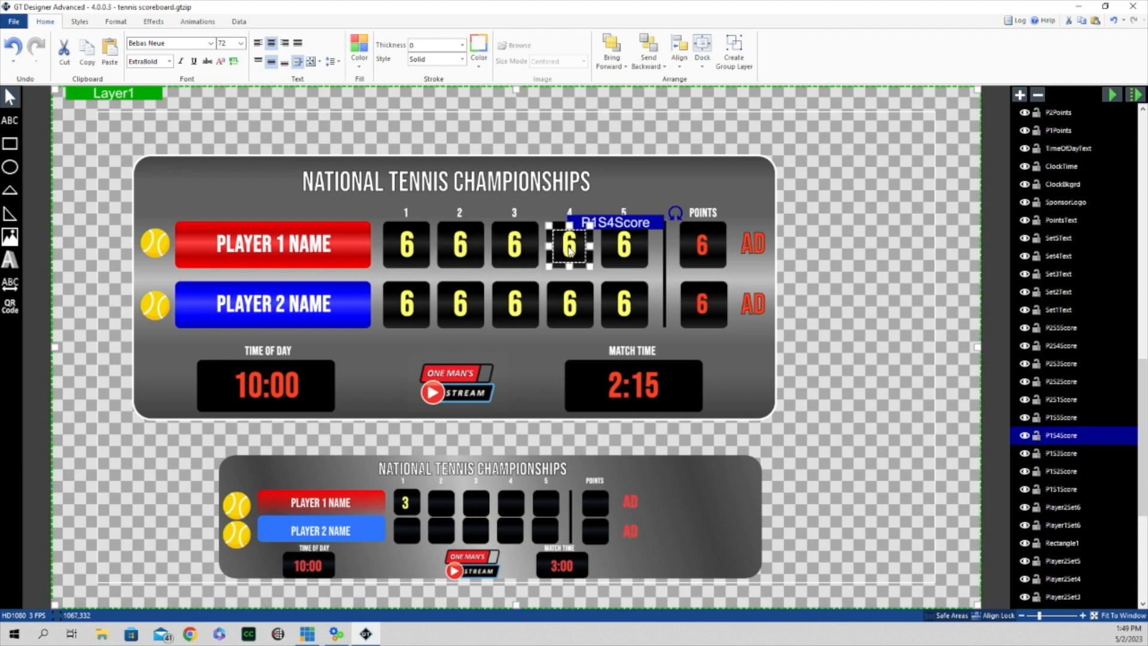
click(626, 245)
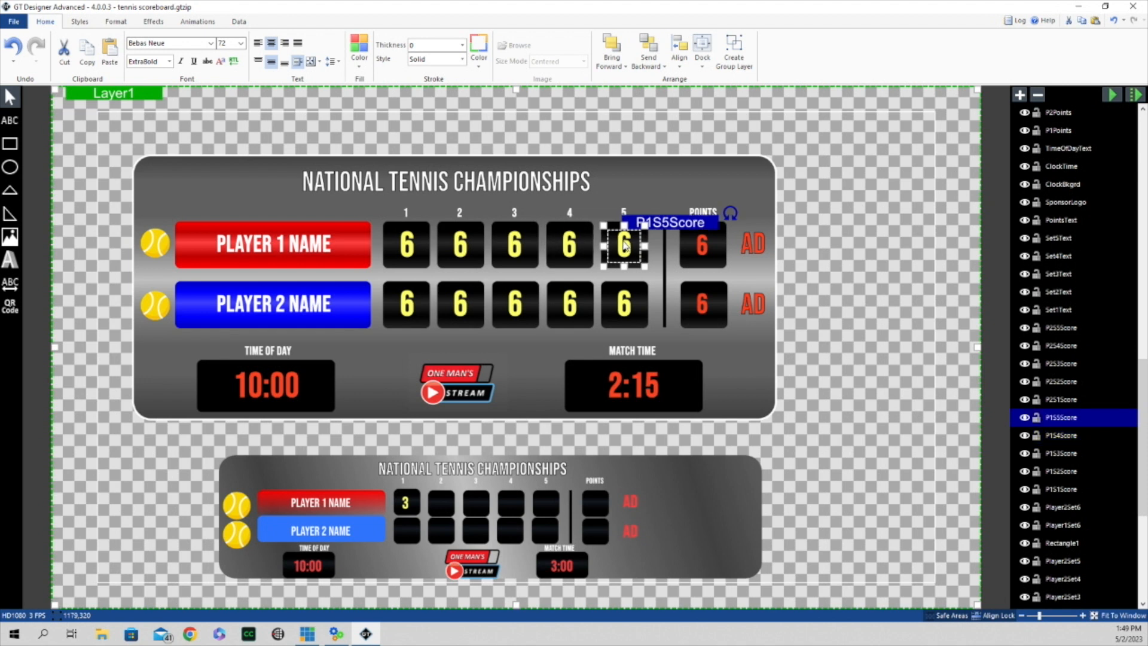
Step: Duplicate the lower scoreboard's first set score and move the copy straight right into Player 1's second set box
click(407, 502)
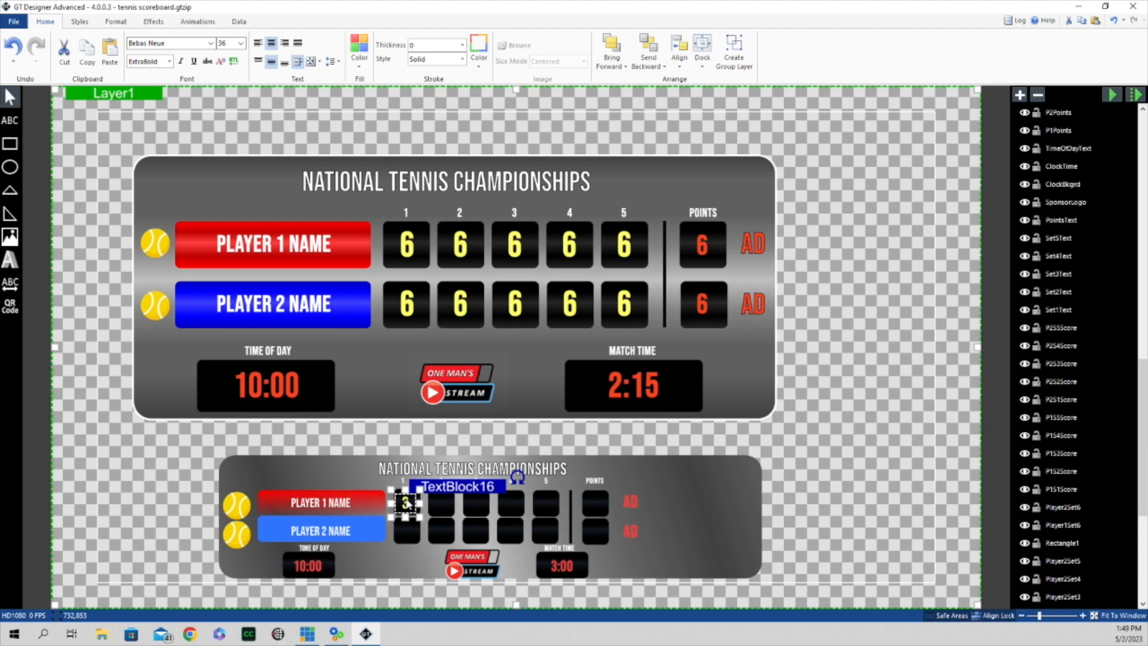
right_click(450, 485)
click(479, 507)
right_click(452, 489)
click(486, 507)
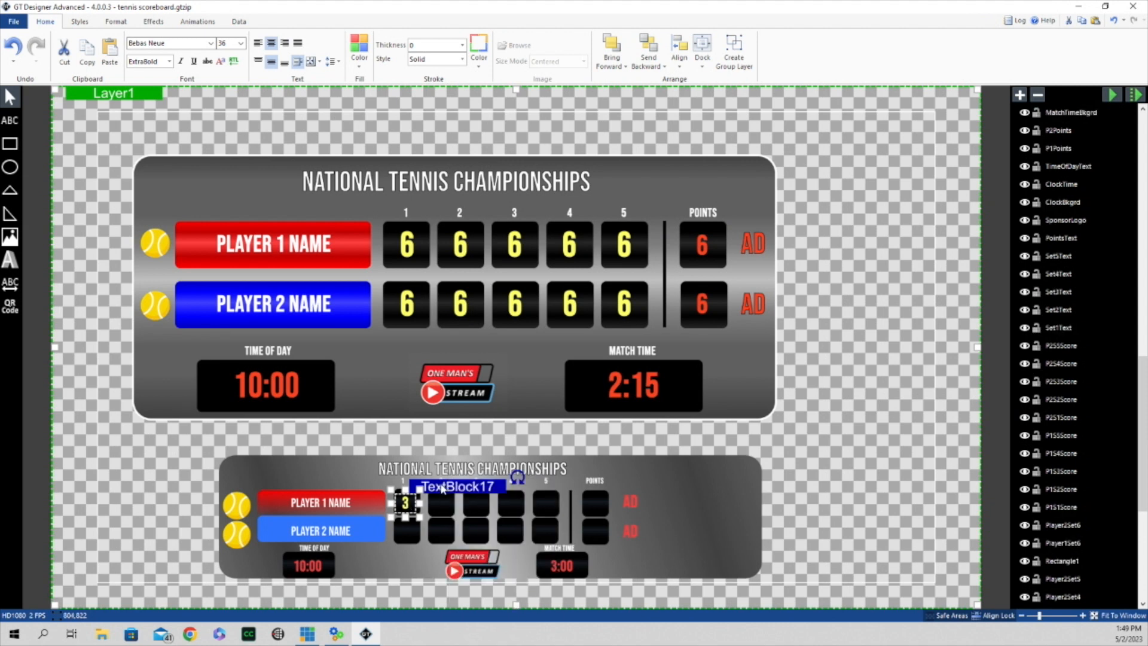
key(Right)
key(Right)
key(Right)
key(Right)
key(Right)
key(Right)
key(Right)
key(Right)
key(Right)
key(Right)
key(Right)
key(Right)
key(Right)
key(Right)
key(Right)
key(Right)
key(Right)
key(Right)
key(Right)
key(Right)
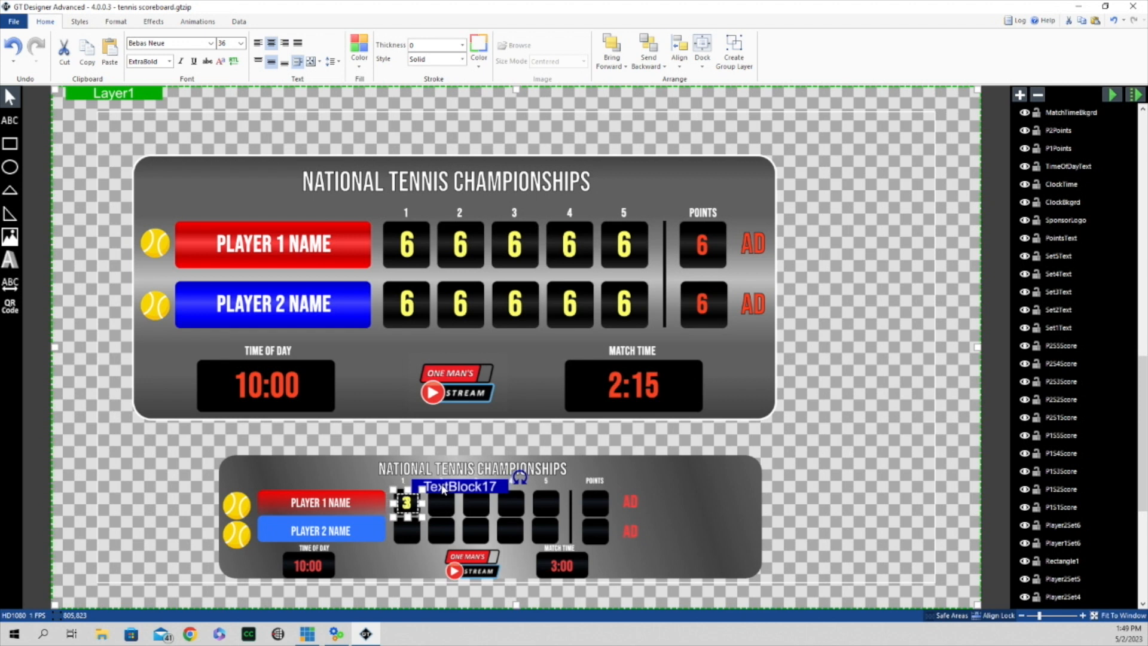
key(Right)
key(Right)
key(Right)
key(Right)
key(Right)
key(Right)
key(Right)
key(Right)
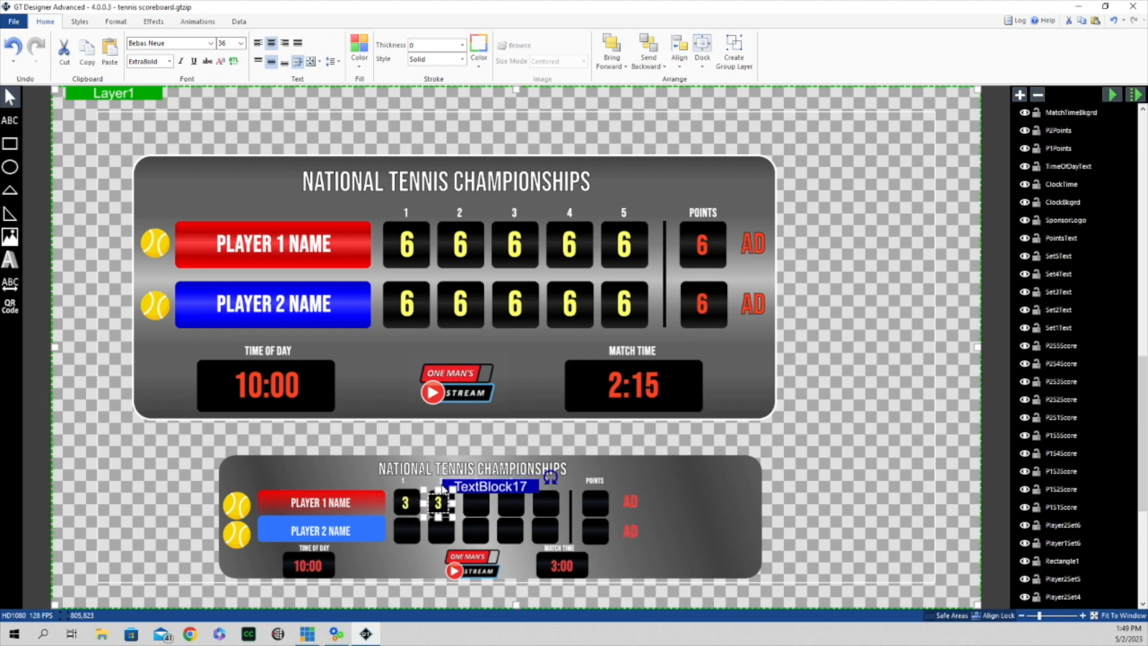
Step: Duplicate Player 1's first set score on the lower scoreboard and move the copy straight down into Player 2's first set box
click(405, 504)
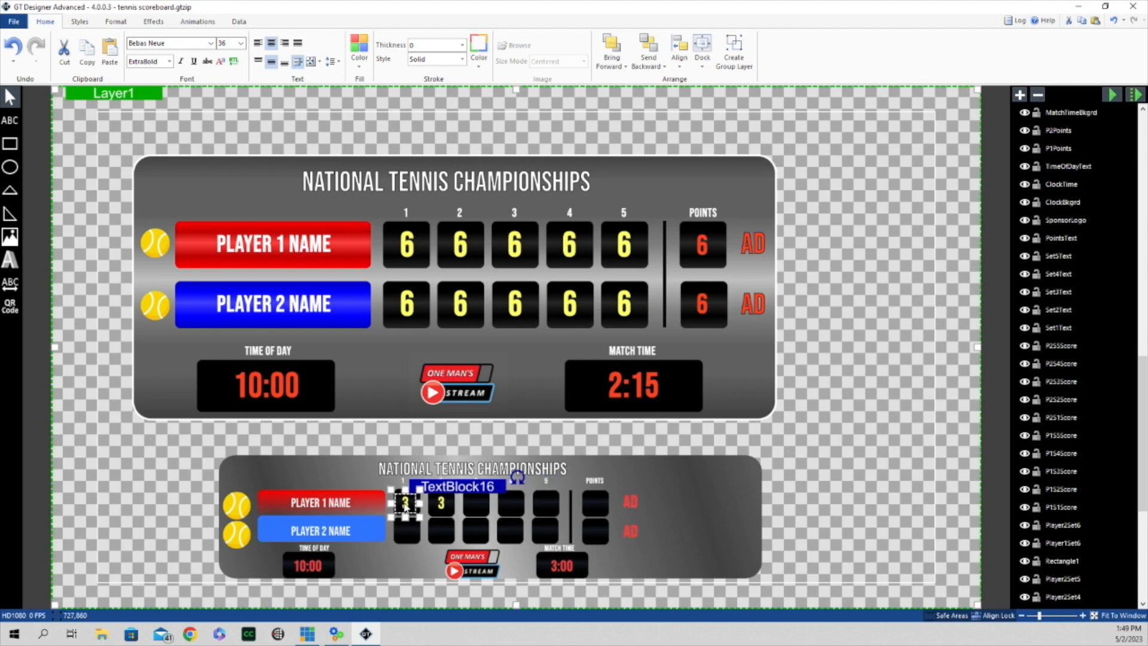
right_click(455, 488)
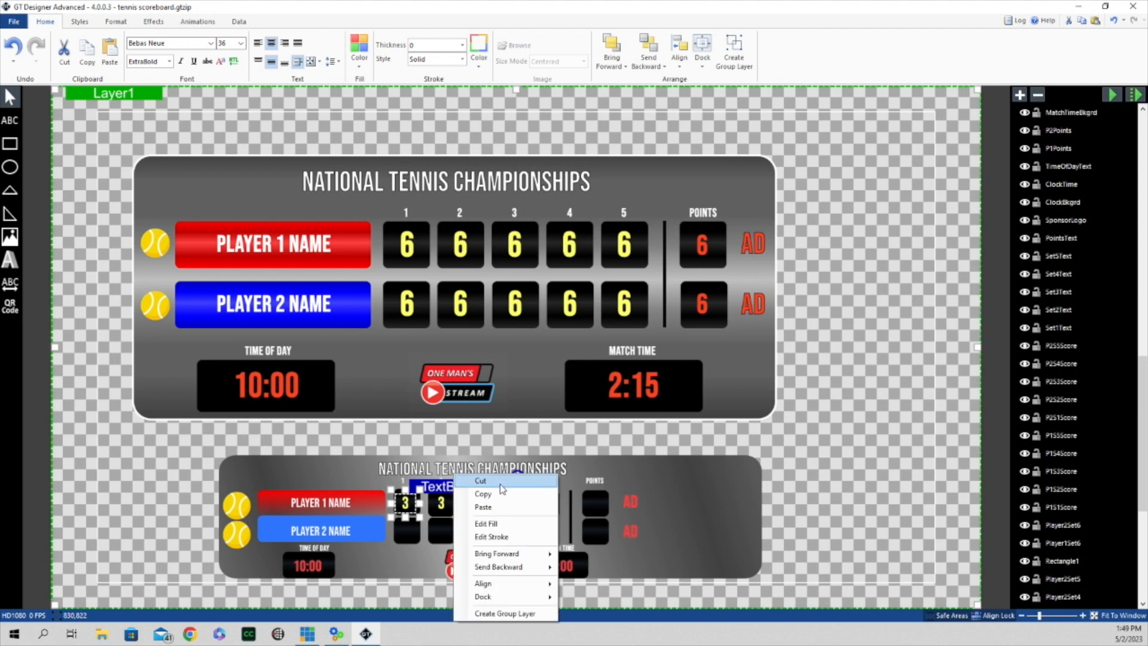
click(465, 487)
right_click(469, 487)
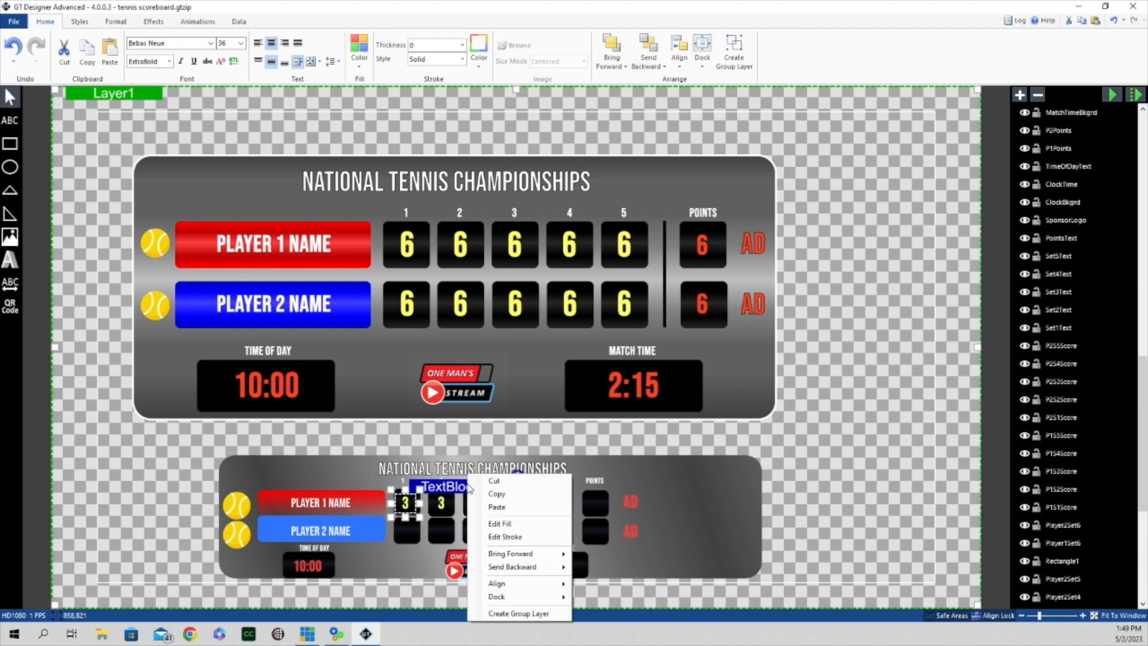
click(496, 507)
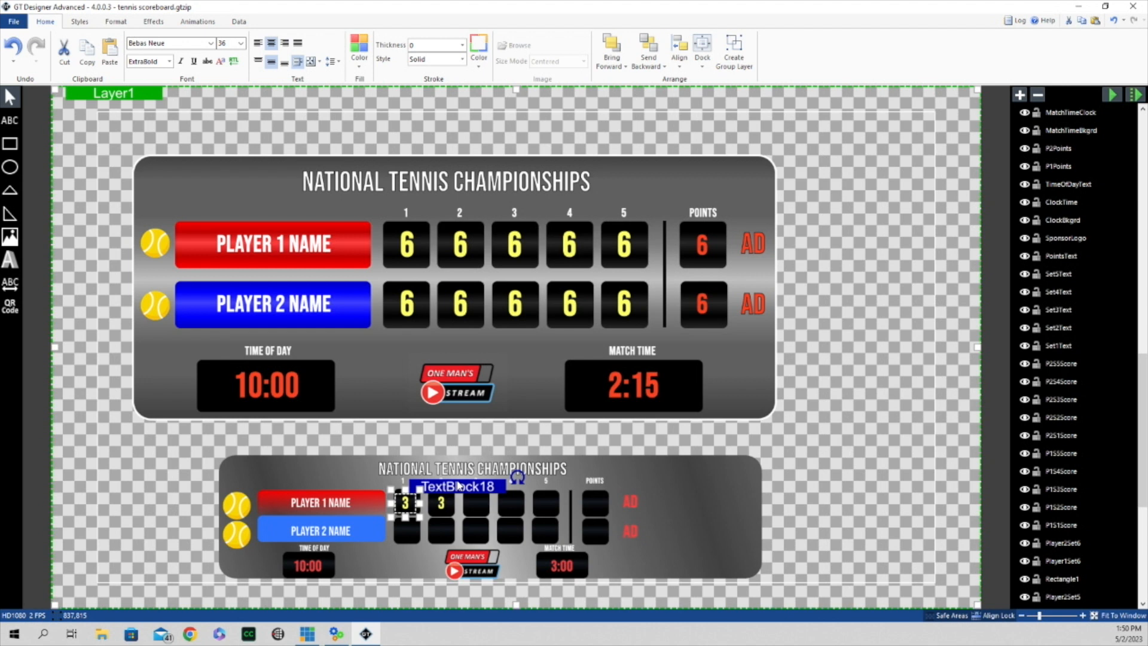
key(Down)
key(Down)
key(Down)
key(Down)
key(Down)
key(Down)
key(Down)
key(Down)
key(Down)
key(Down)
key(Down)
key(Down)
key(Down)
key(Down)
key(Down)
key(Down)
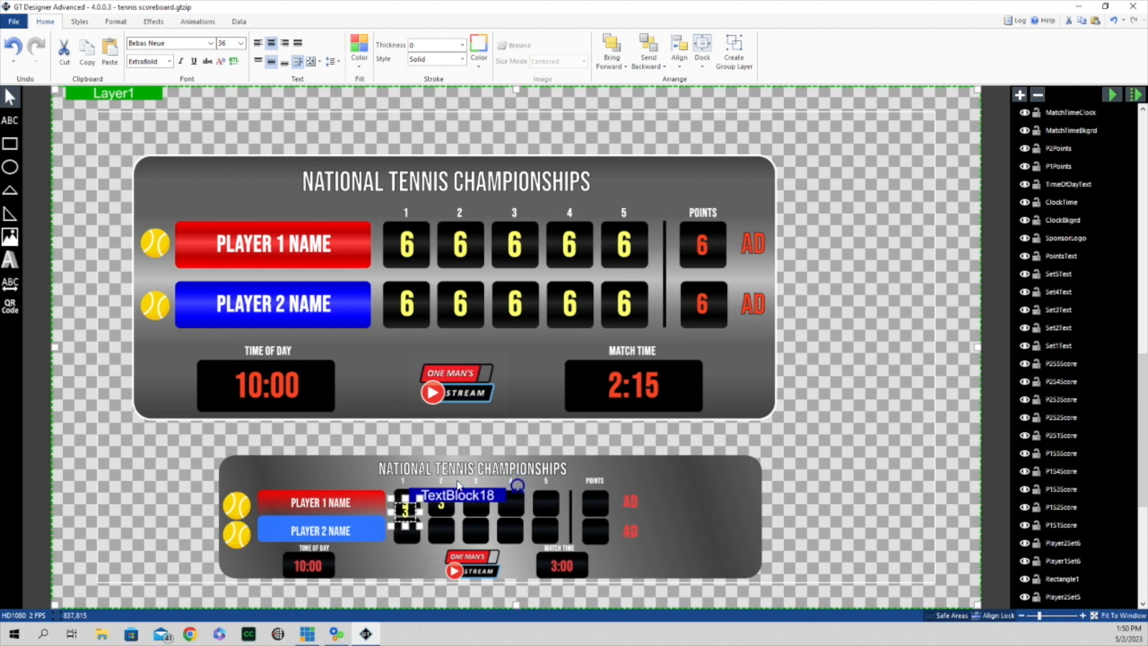
Step: Examine the layer names of Player 2's five set score text blocks on the upper scoreboard
click(413, 308)
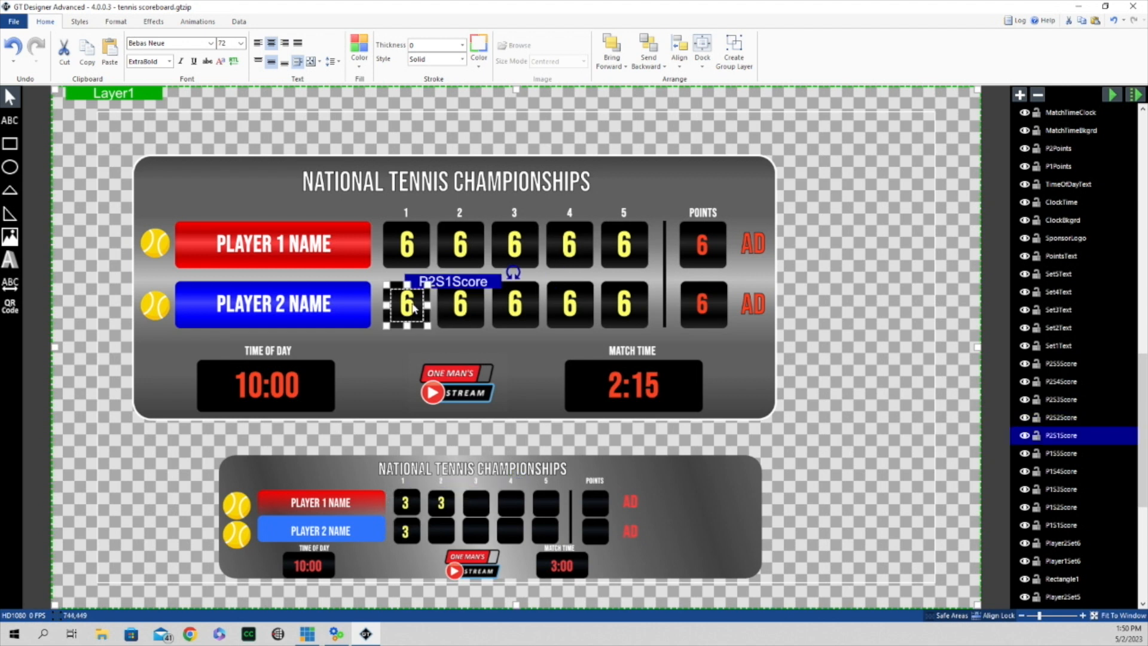
click(460, 306)
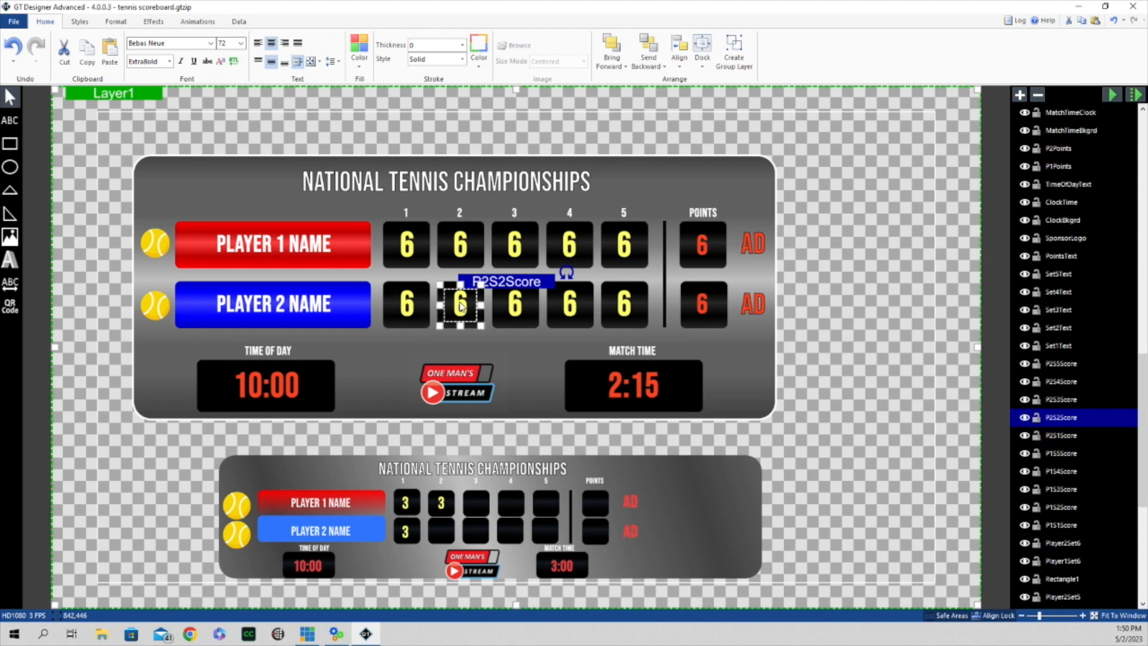
click(516, 311)
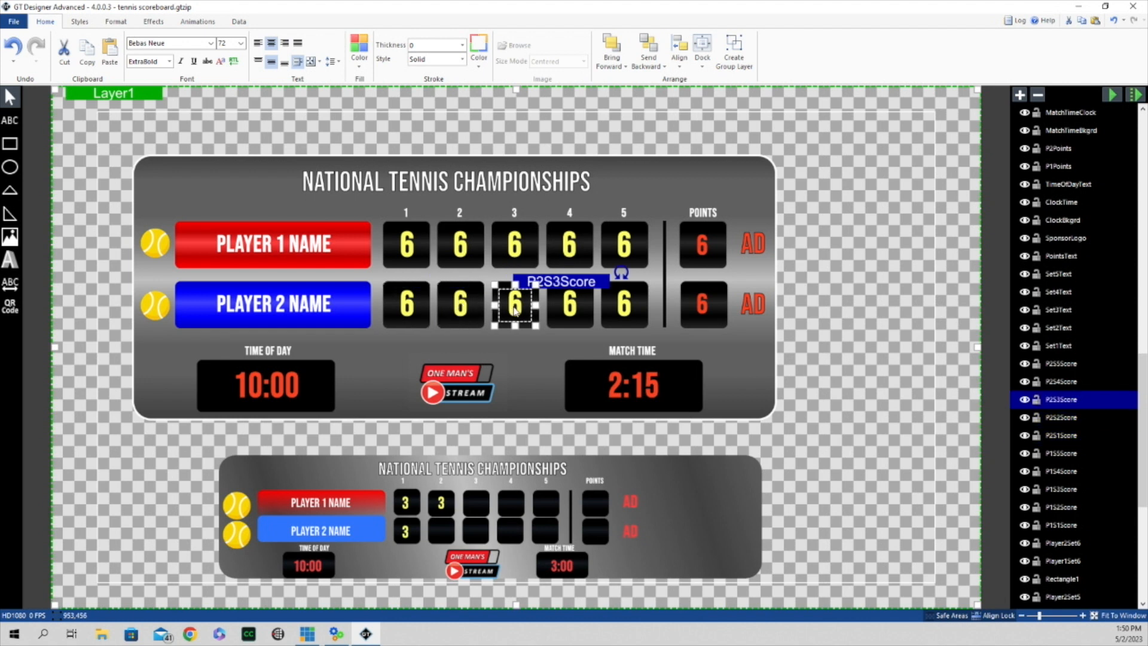
click(573, 308)
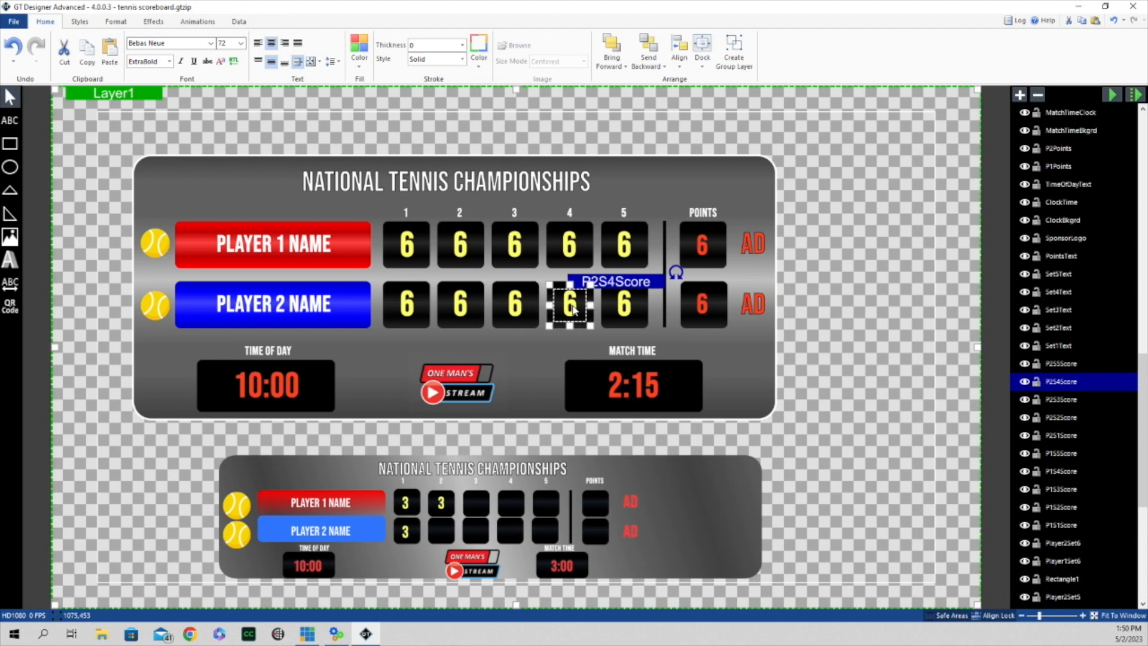
click(625, 310)
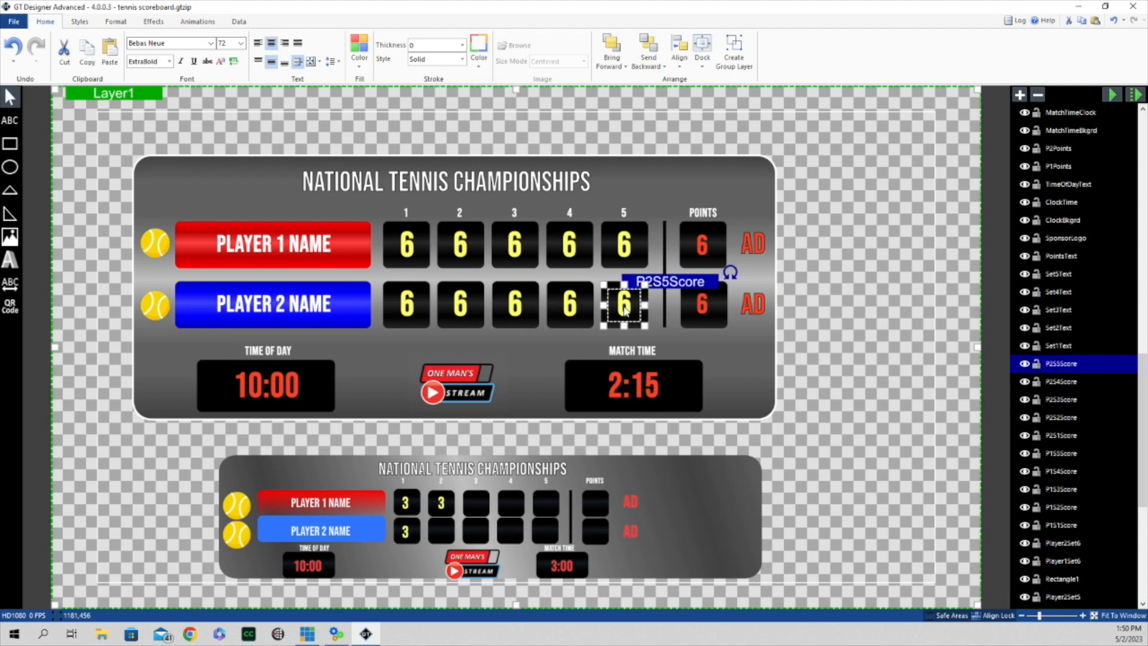
Step: Duplicate Player 2's first set score on the lower scoreboard and move the copy straight right into Player 2's second set box
click(405, 537)
right_click(459, 517)
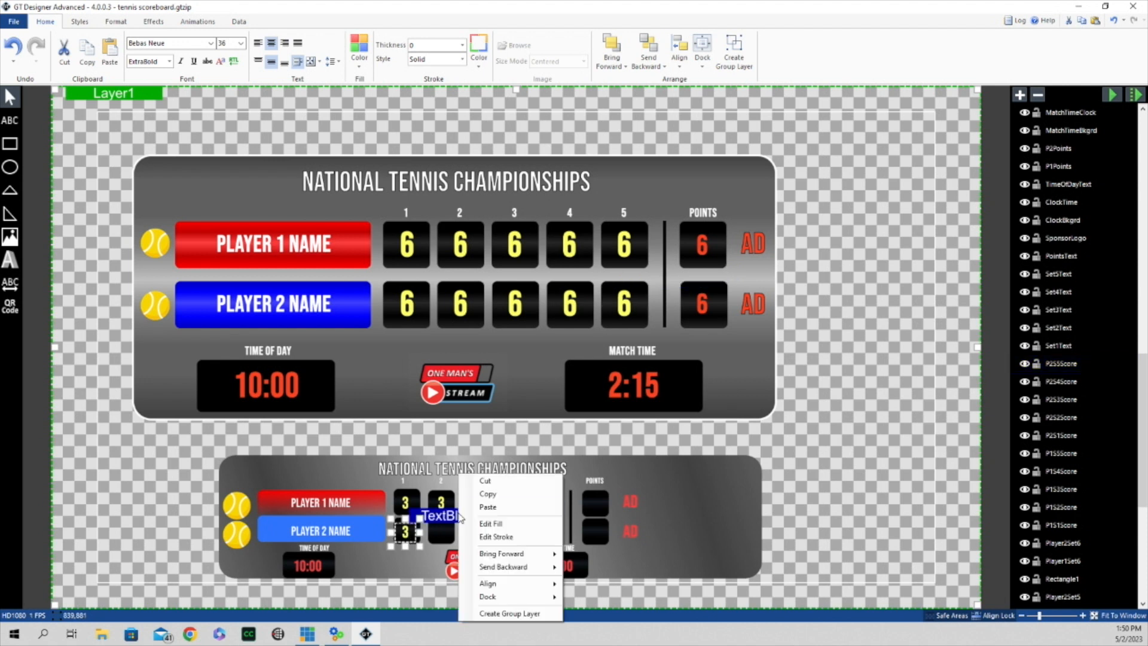
click(492, 496)
right_click(467, 518)
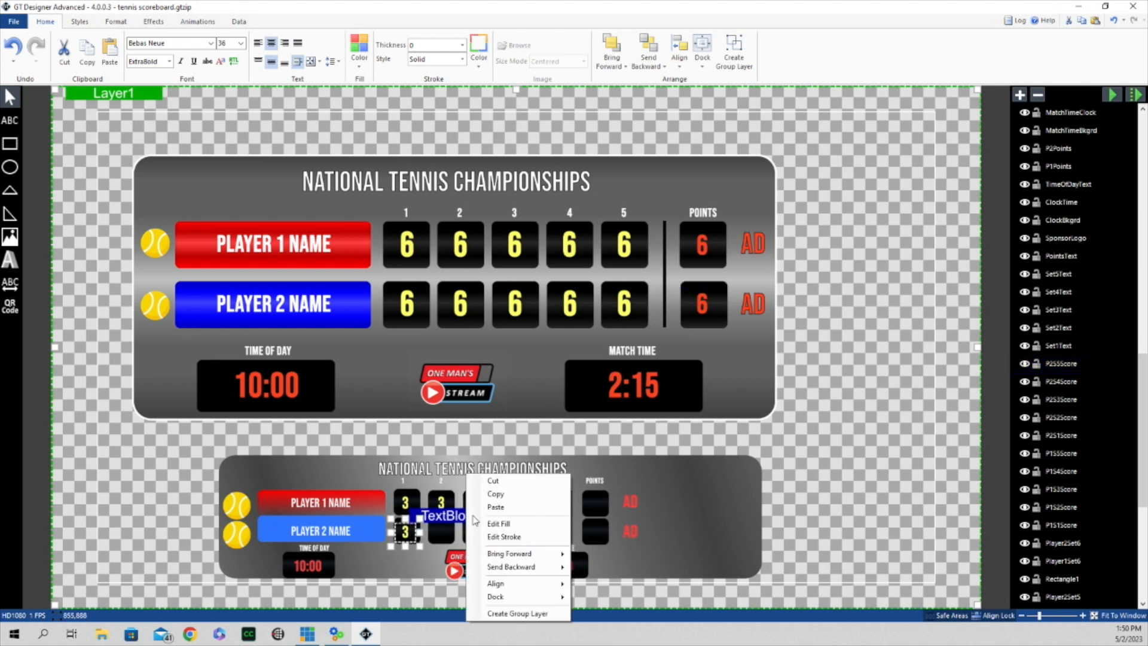
click(498, 509)
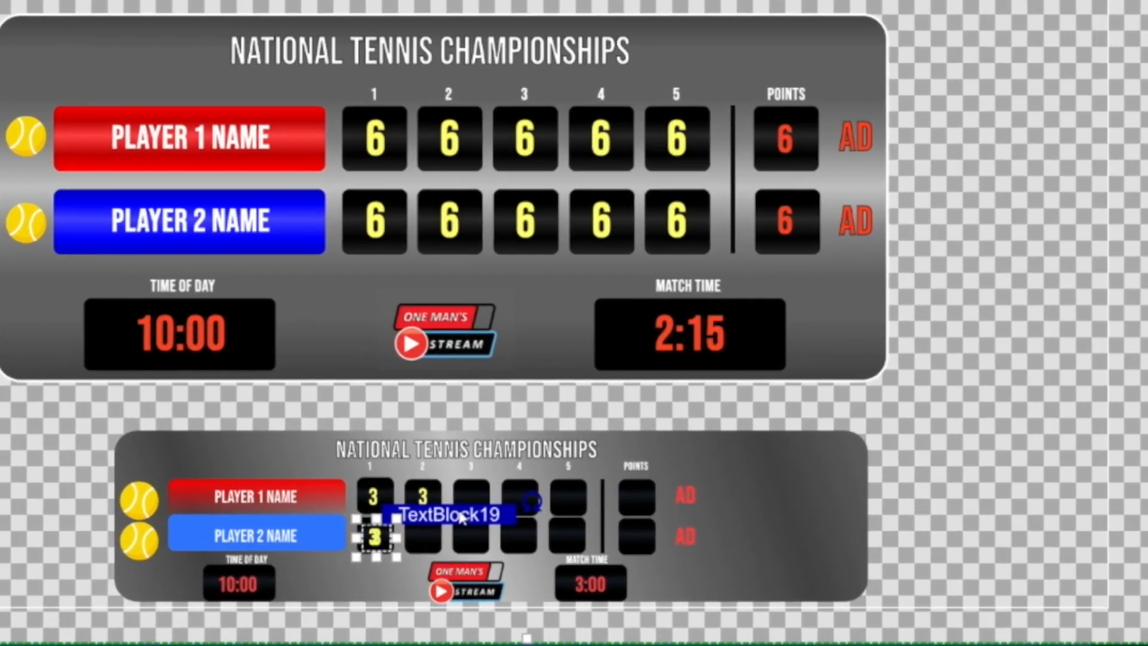
key(Right)
key(Right)
key(Right)
key(Right)
key(Right)
key(Right)
key(Right)
key(Right)
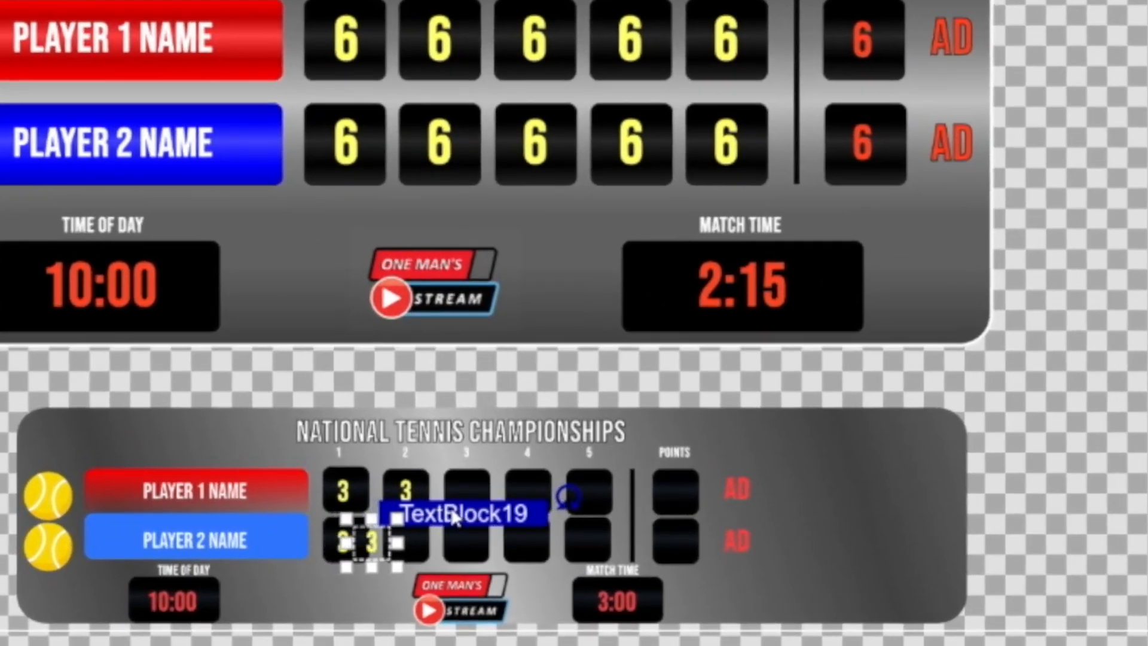
key(Right)
key(Right)
key(Right)
key(Right)
key(Right)
key(Right)
key(Right)
key(Right)
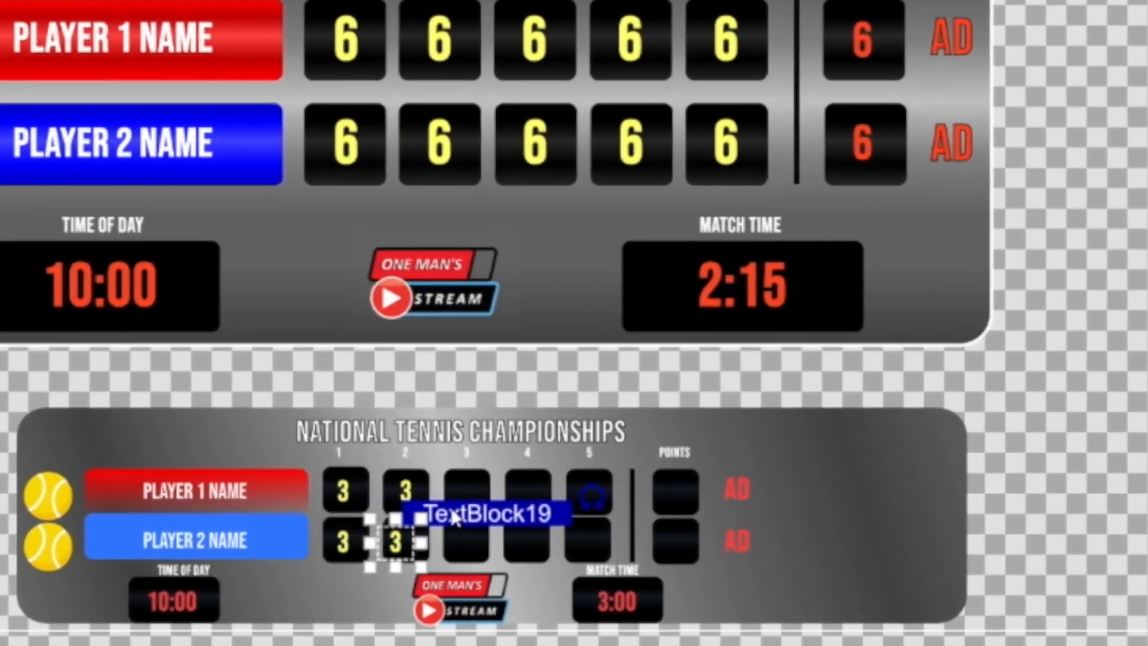
key(Right)
key(Right)
key(Right)
key(Right)
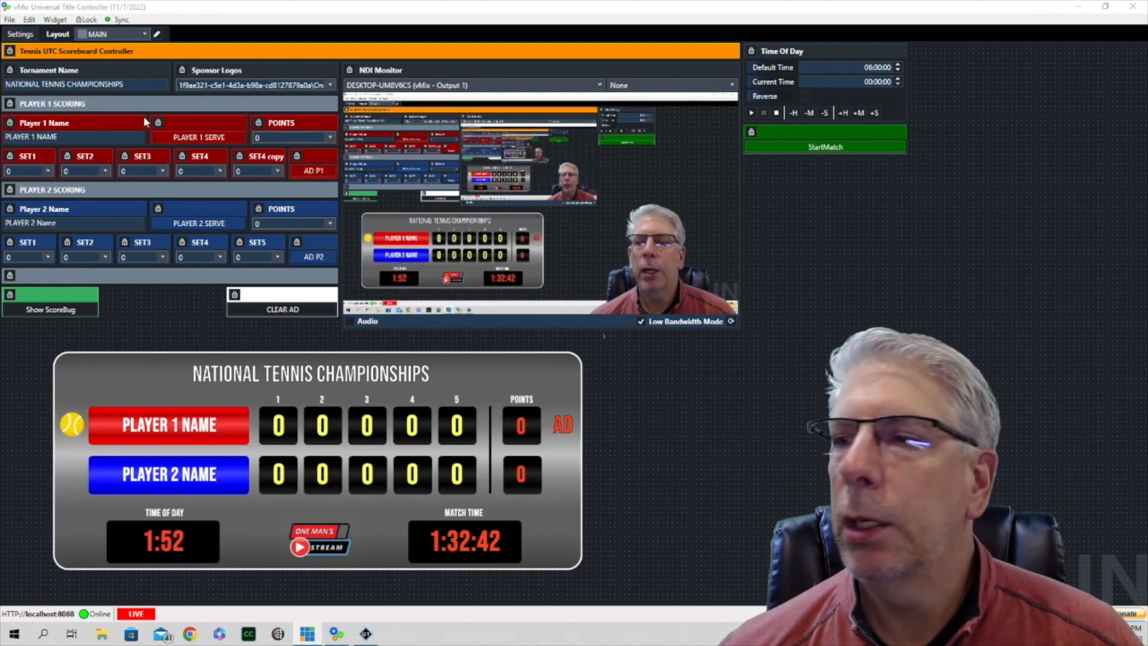
Step: In vMix Universal Title Controller, replace Player 1's name with Jimmy Connors
click(62, 135)
key(ctrl+a)
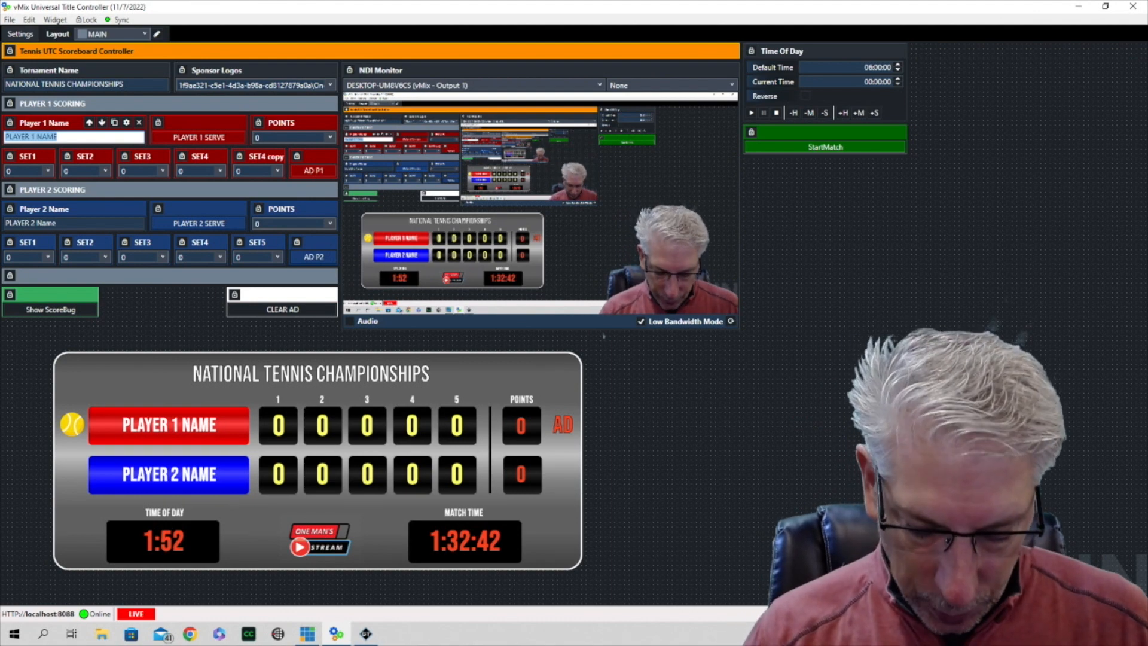
text(JIMMY)
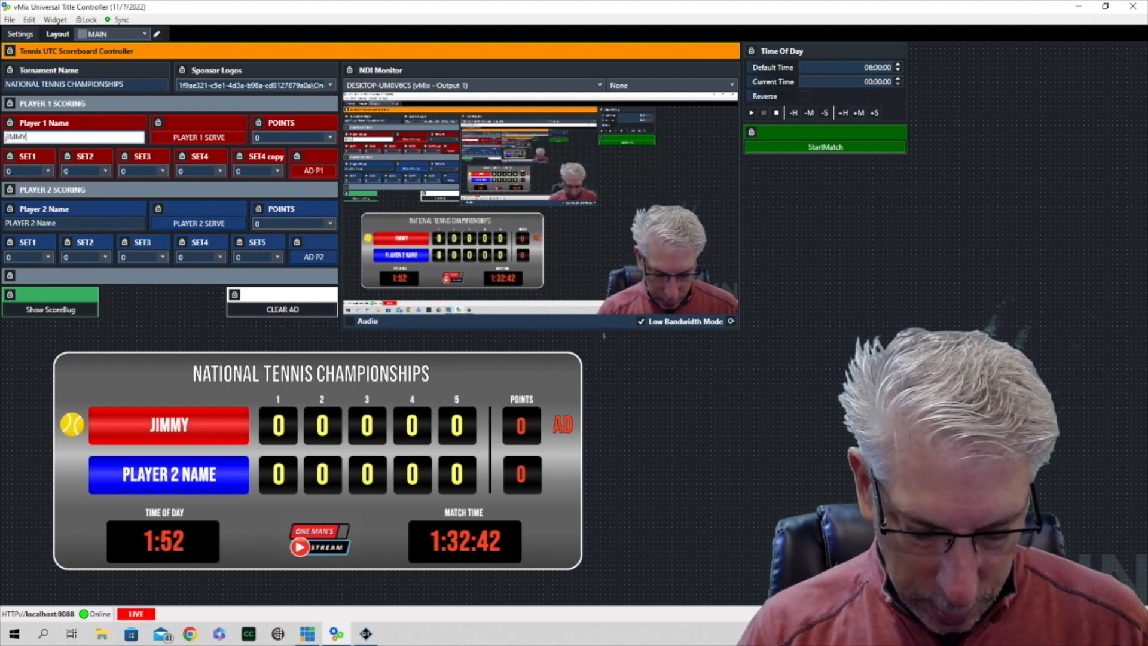
text( cONNO)
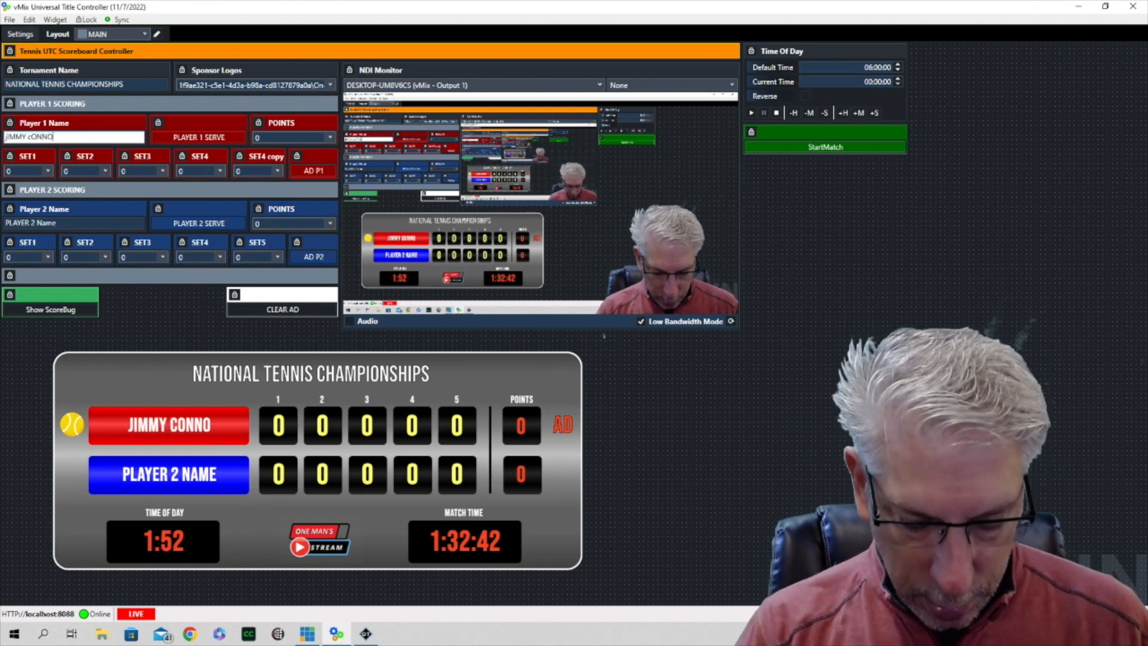
text(RS)
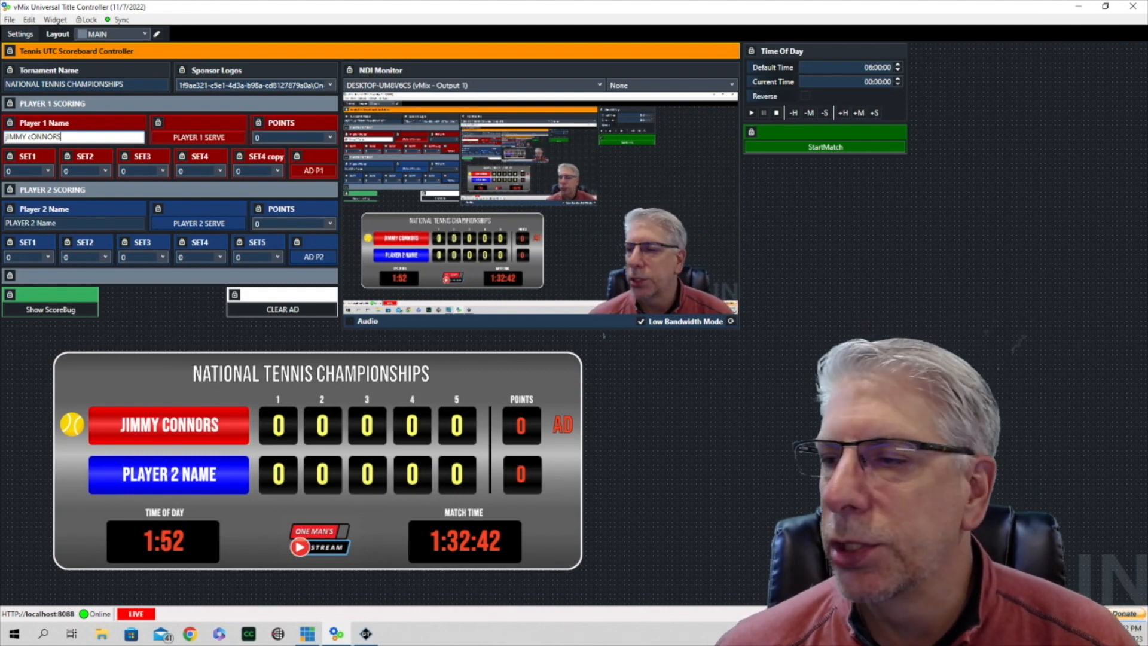
key(Return)
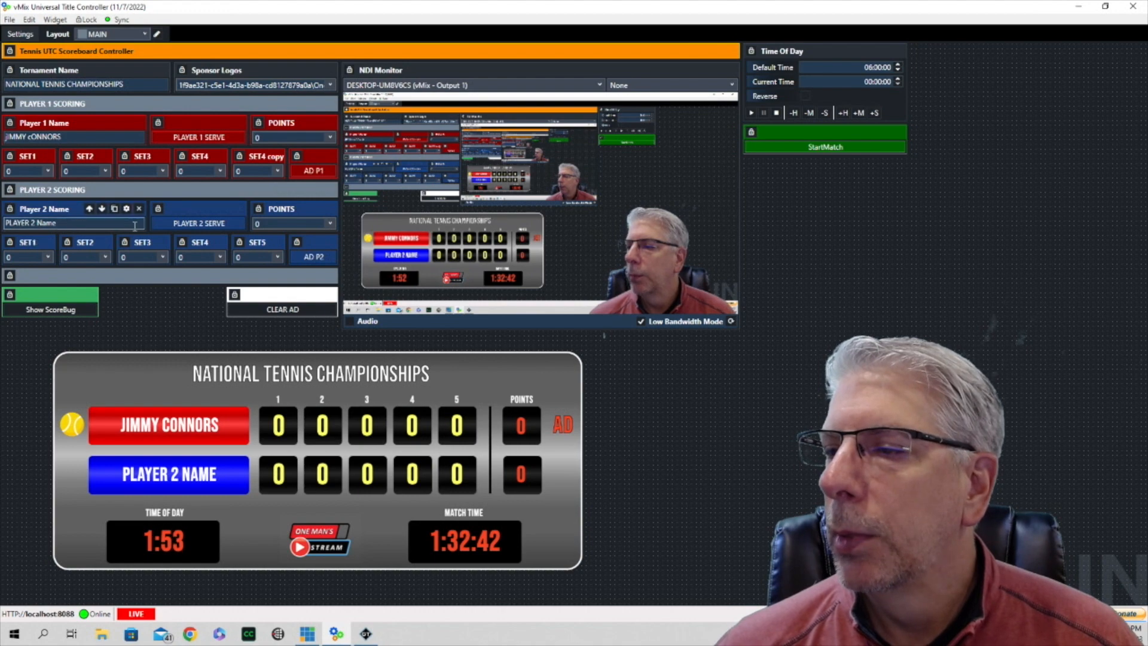
Step: Clear Player 2's name and enter "arthur ash" in its place
click(64, 224)
key(BackSpace)
key(BackSpace)
key(BackSpace)
key(BackSpace)
key(BackSpace)
key(BackSpace)
key(BackSpace)
key(BackSpace)
key(BackSpace)
key(BackSpace)
key(BackSpace)
key(BackSpace)
key(BackSpace)
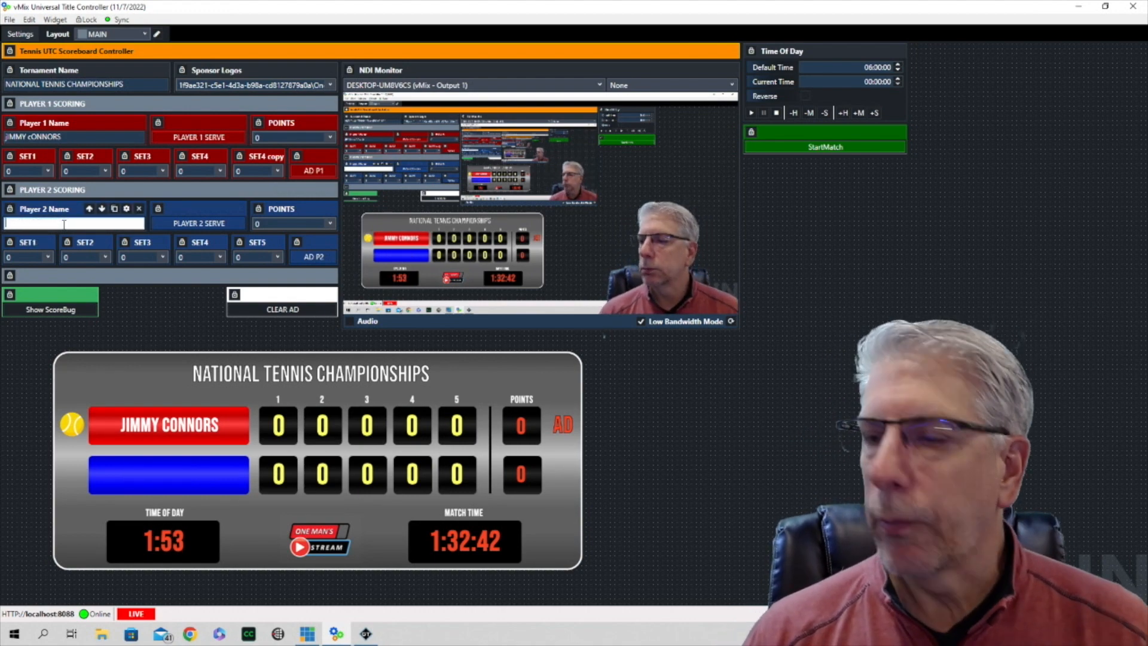
text(arthur ash)
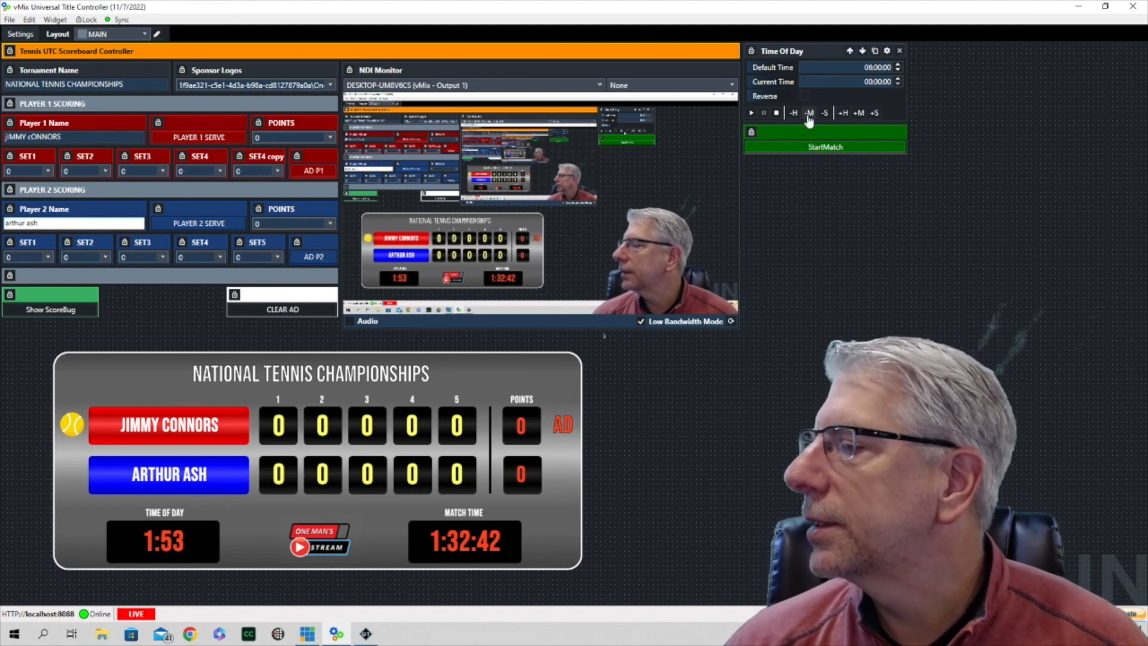
Step: Stop the old match timer, start the match clock from zero, and clear the AD text from the scoreboard
click(778, 116)
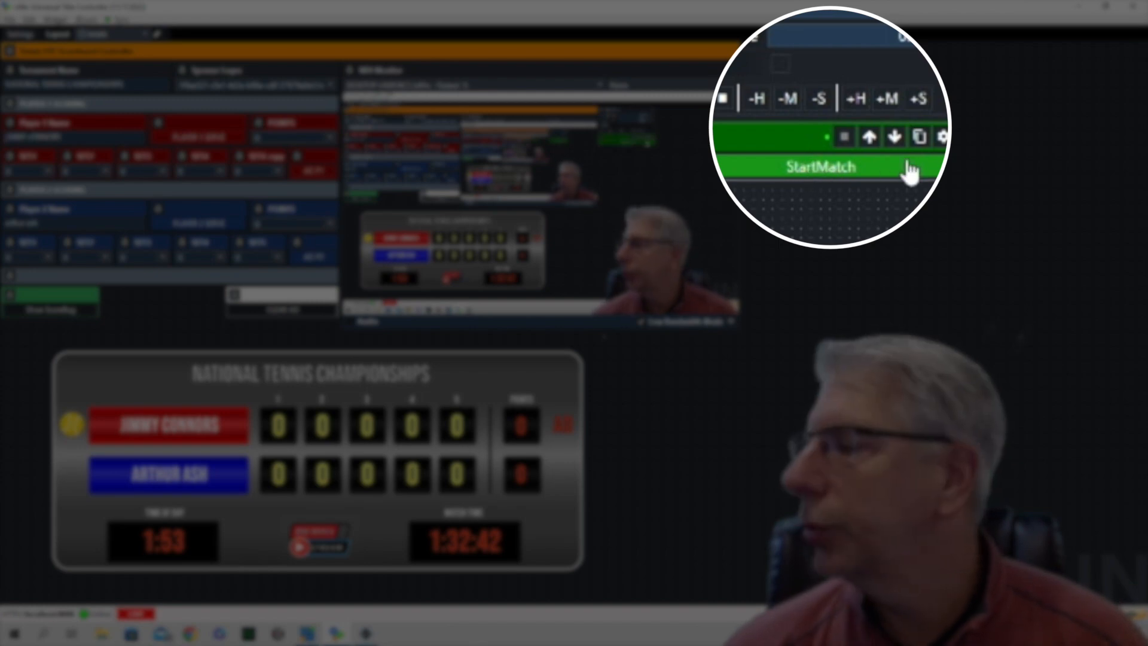
click(840, 151)
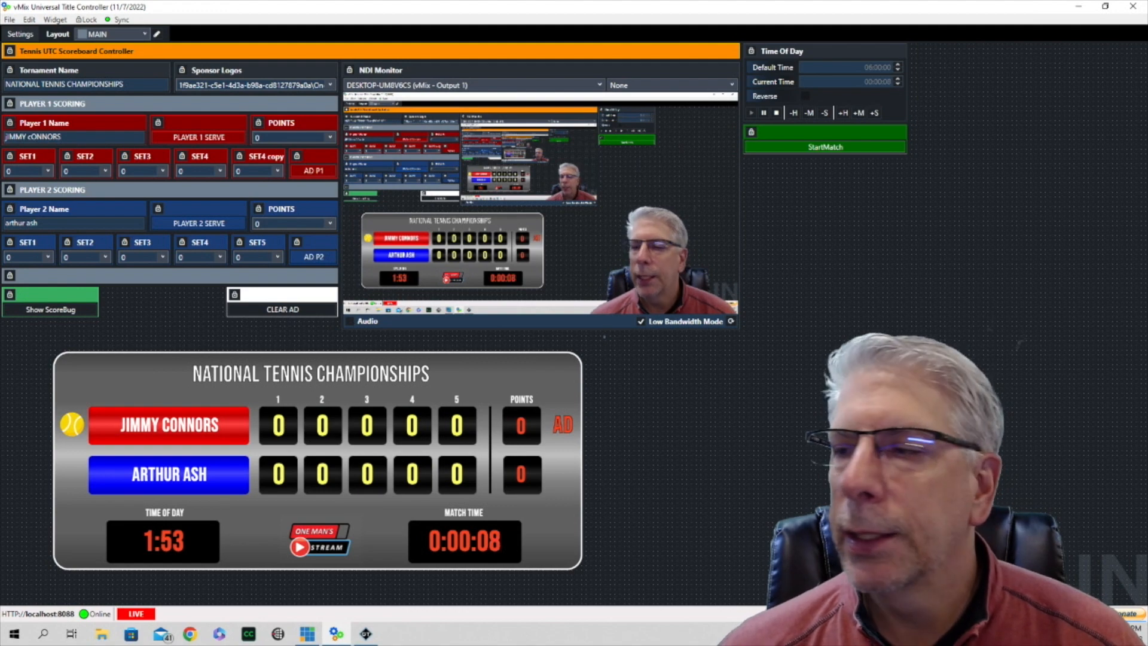
click(297, 314)
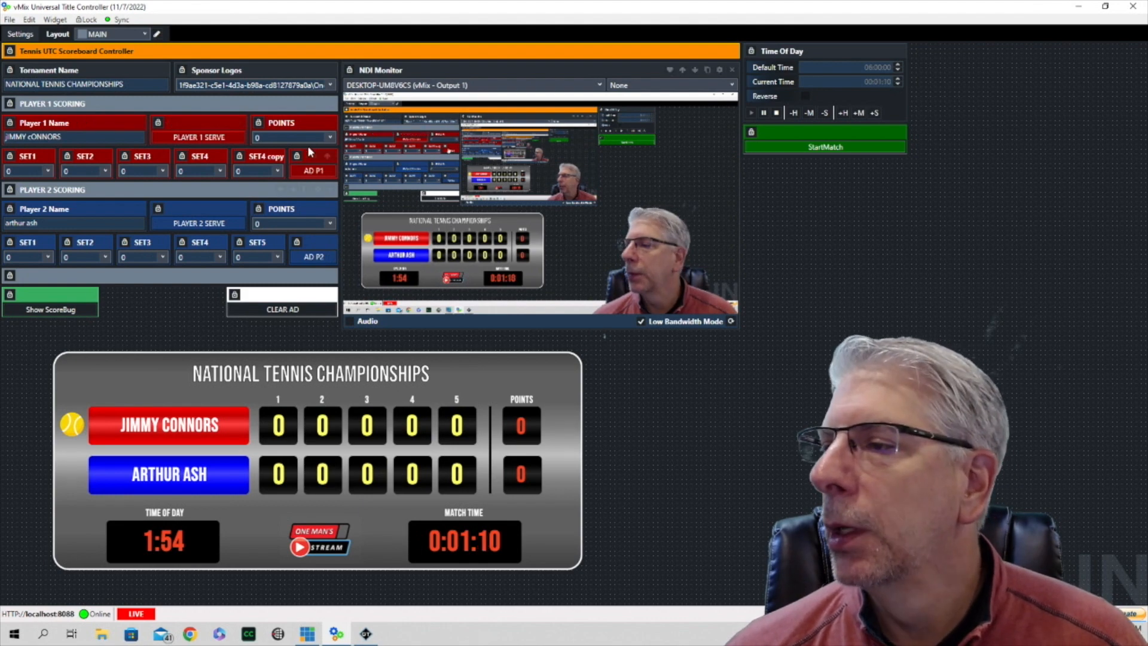
Step: Raise Player 1's points to 15 and on to 30
click(330, 137)
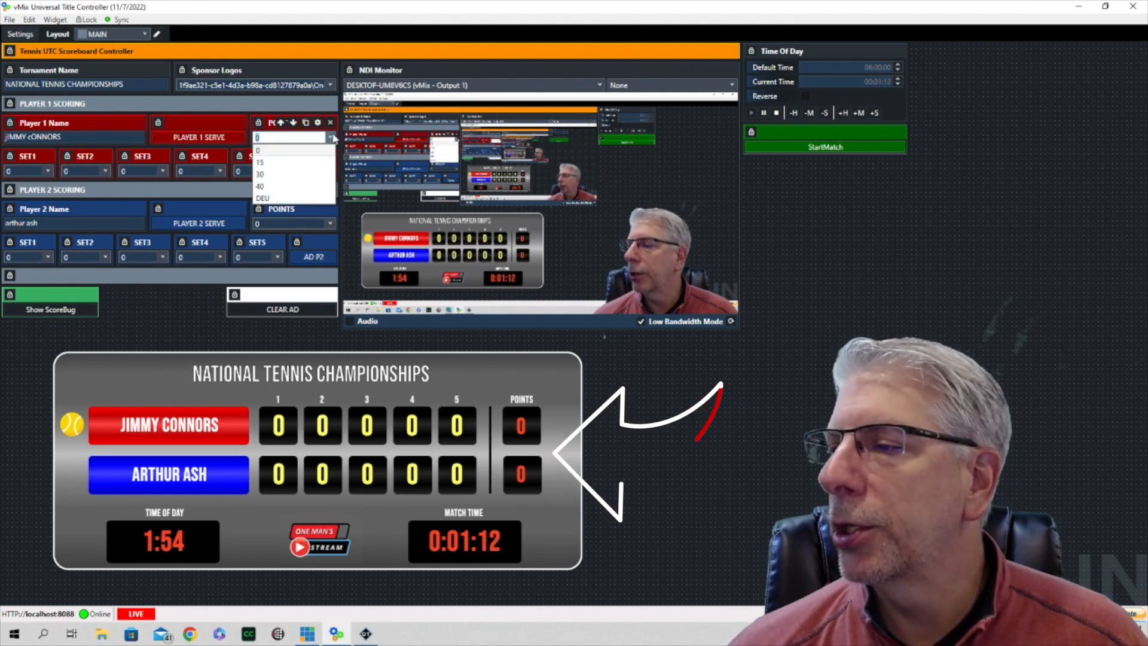
click(284, 160)
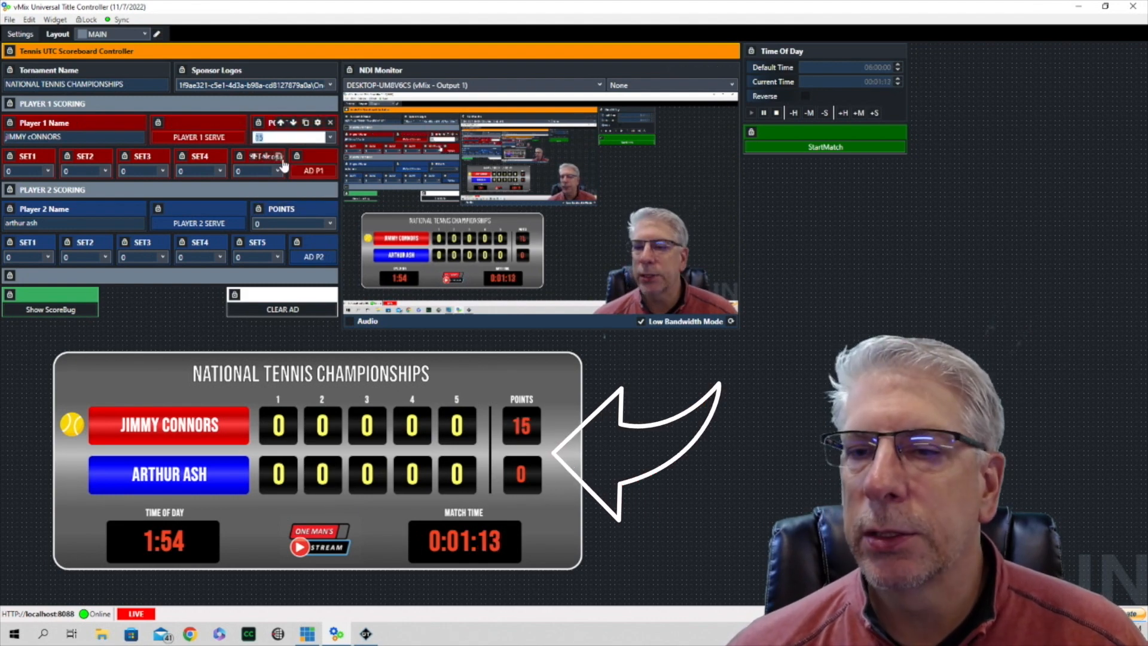
click(330, 137)
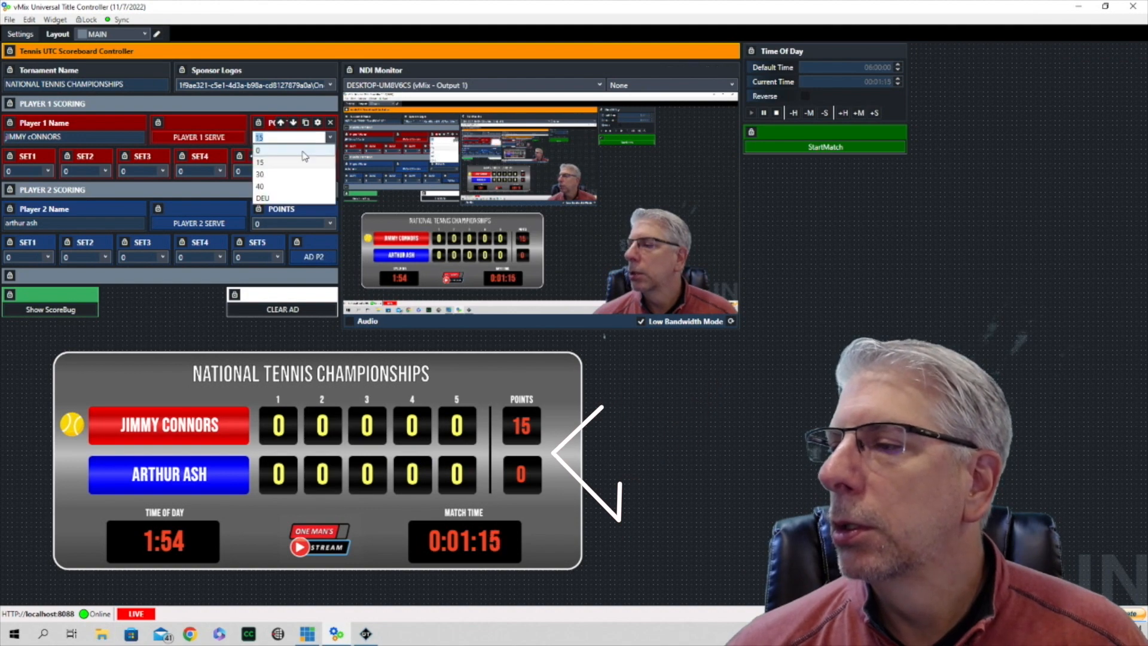
click(272, 175)
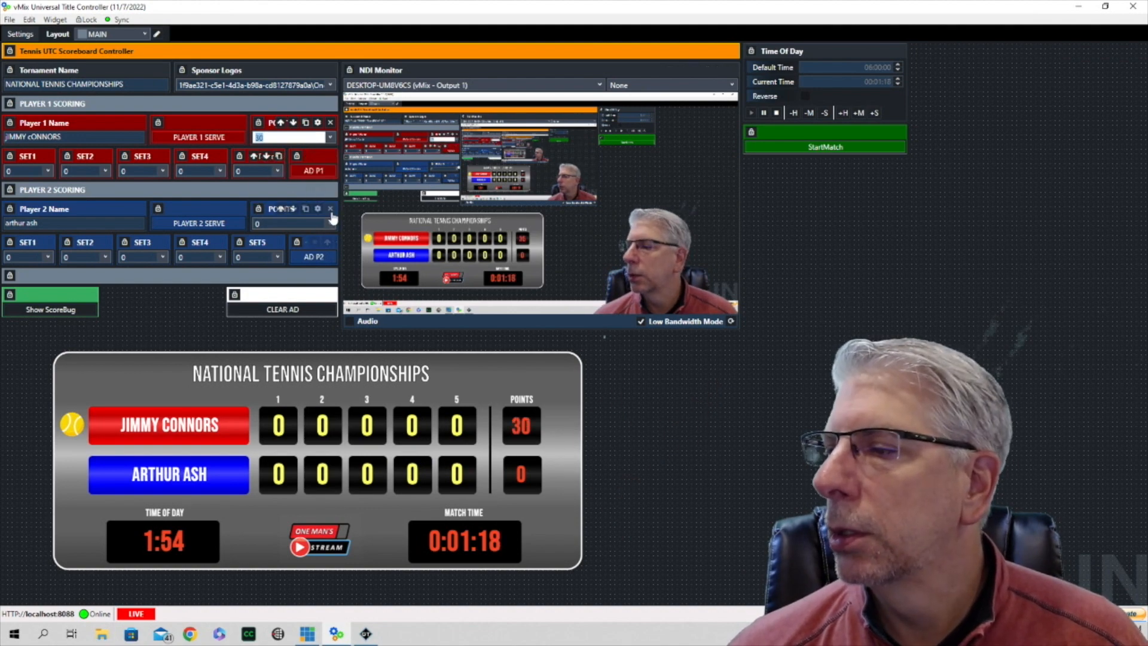
Step: Set Player 2's points to 15 and Player 1's points to 40
click(330, 223)
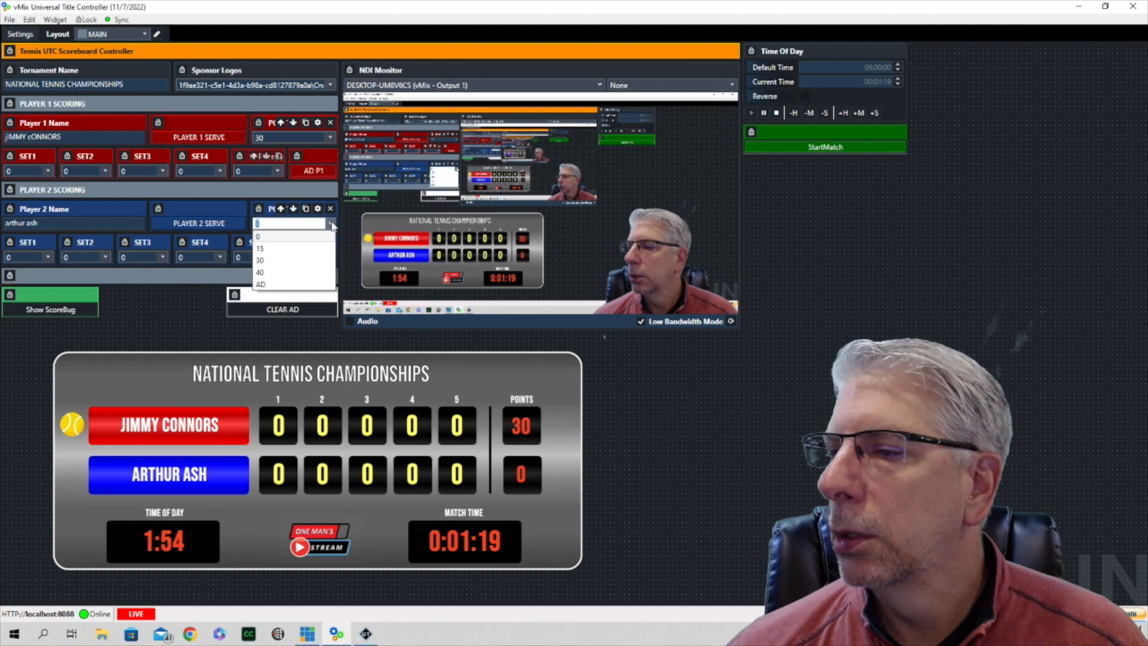
click(285, 249)
click(330, 137)
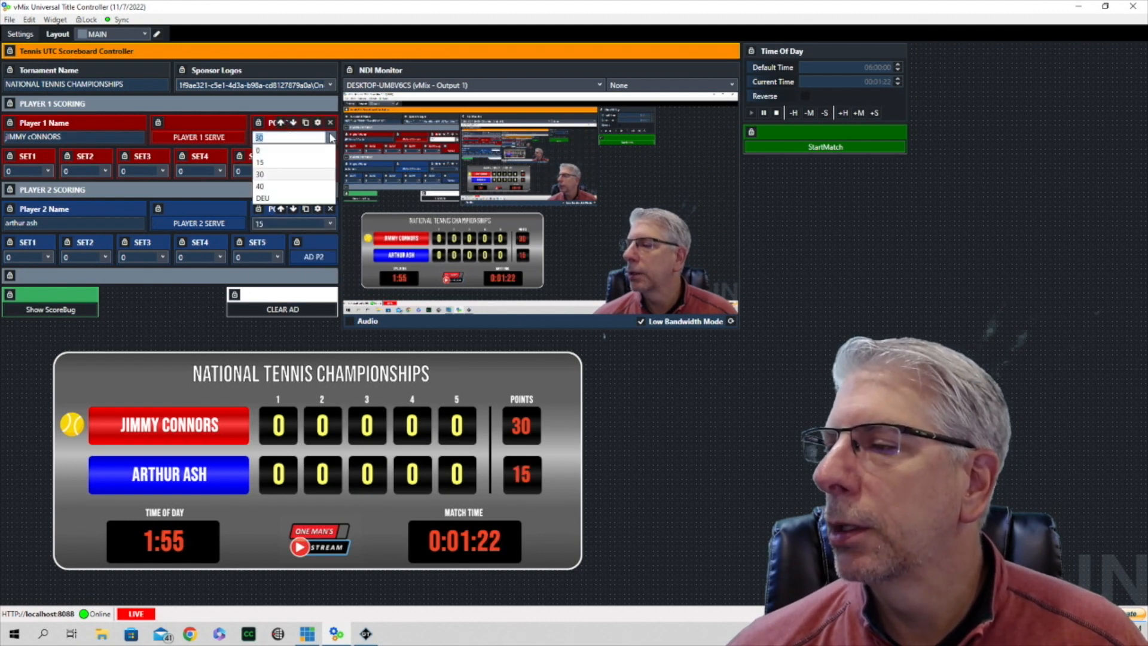
click(284, 186)
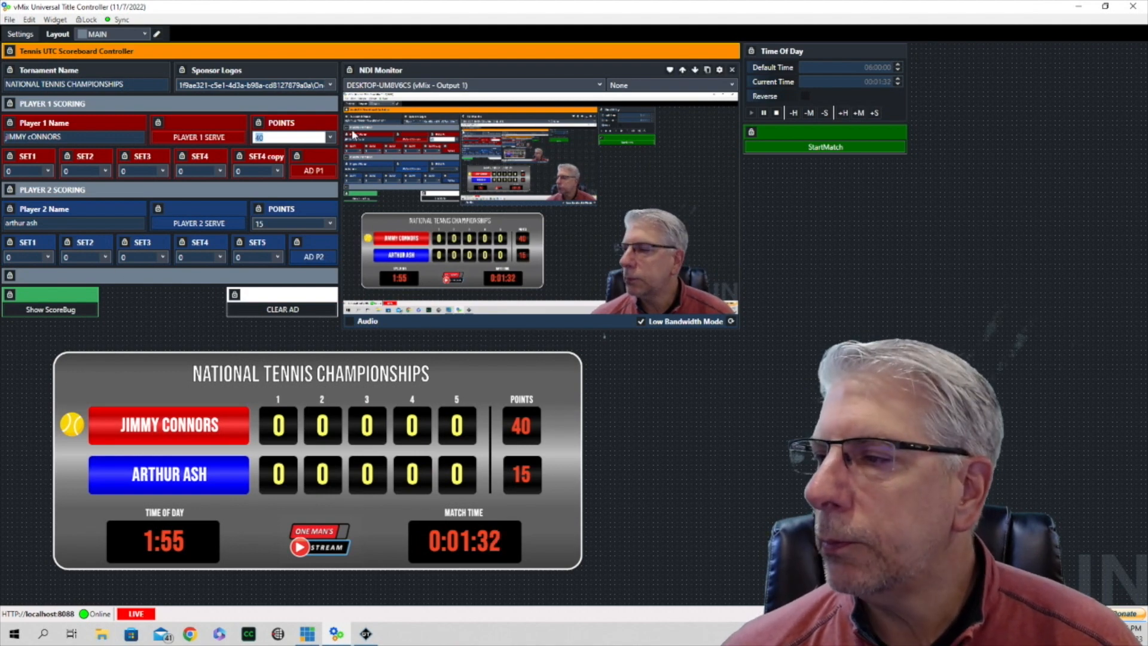
click(331, 138)
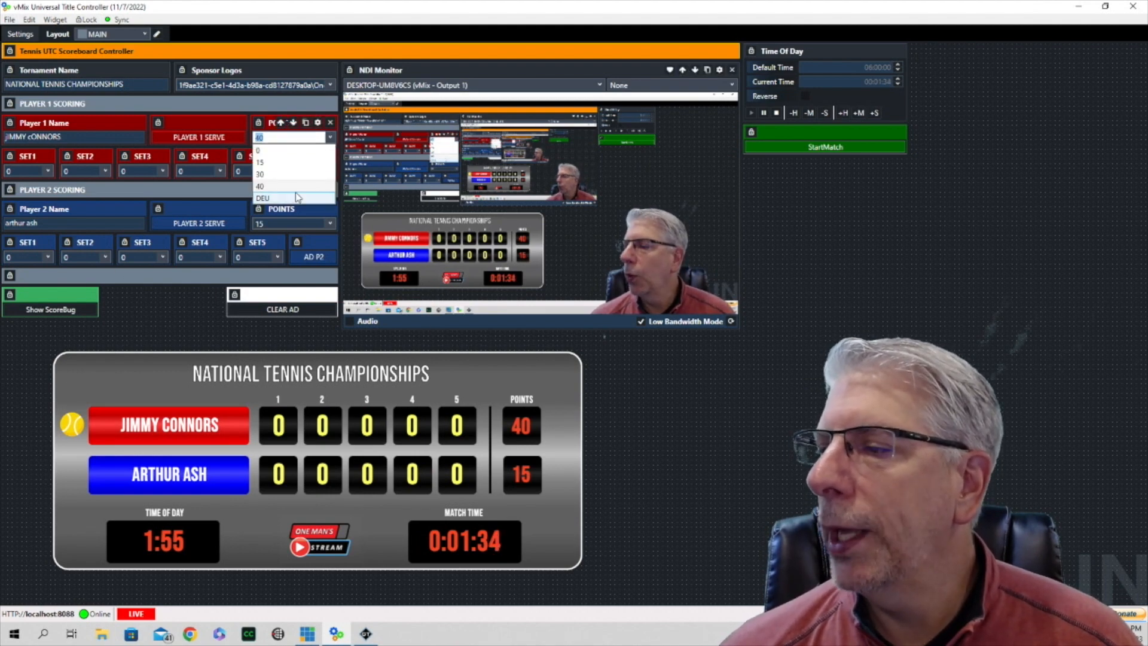
click(304, 285)
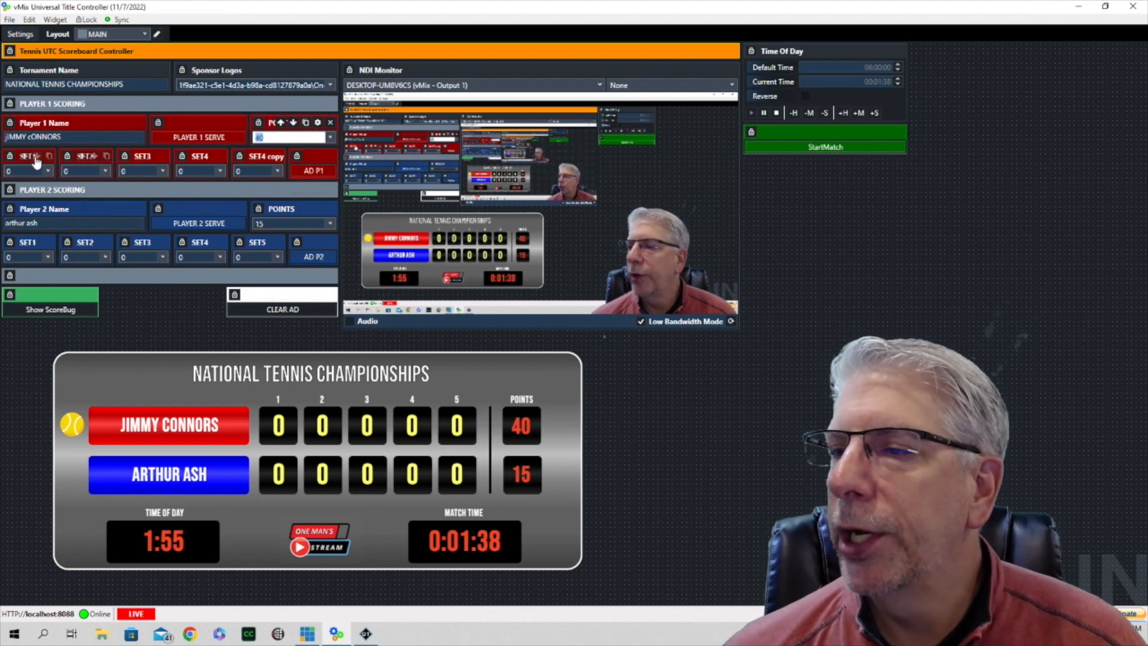
Step: Award Player 1 the game by setting their SET1 score to 1, and reset both players' points to 0
click(48, 172)
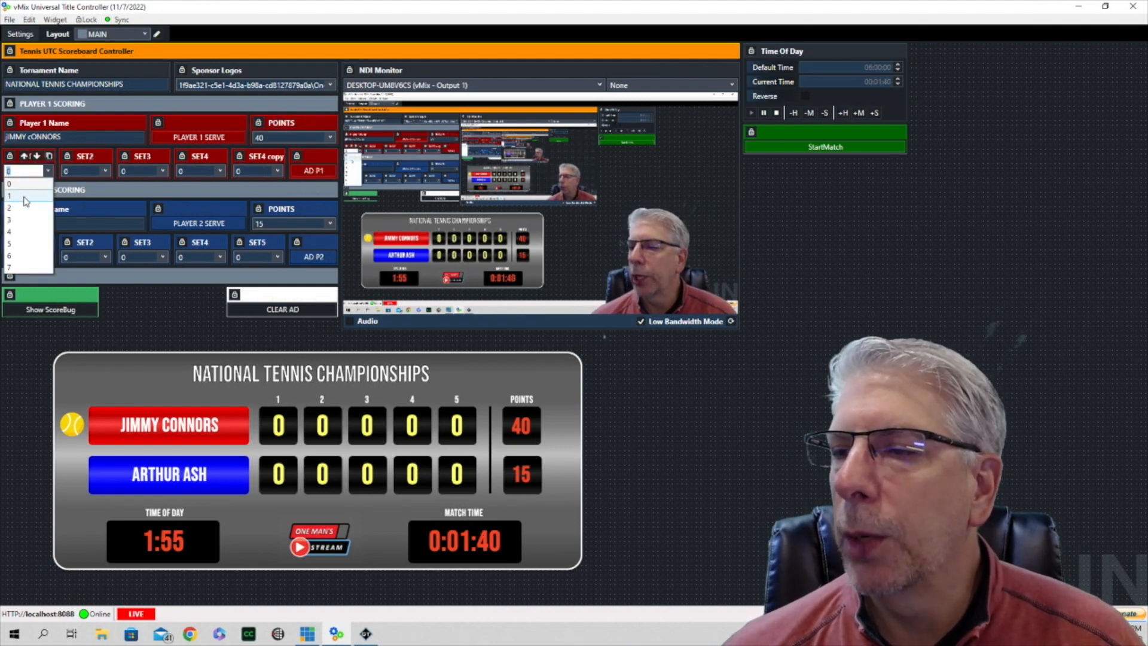
click(23, 194)
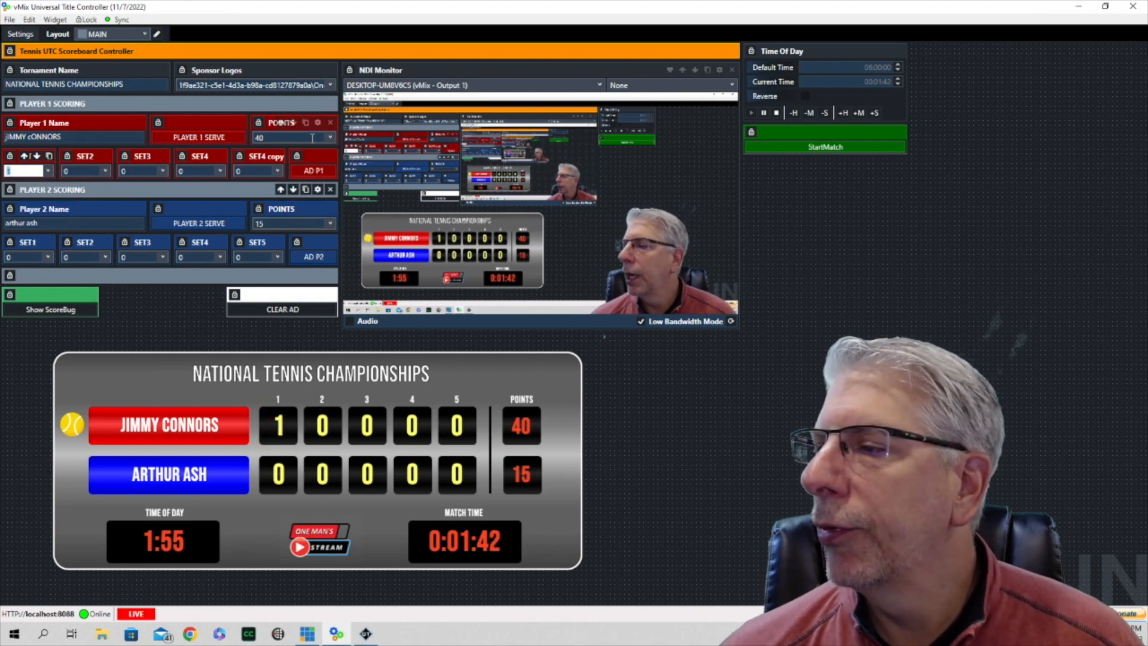
click(330, 139)
text(0)
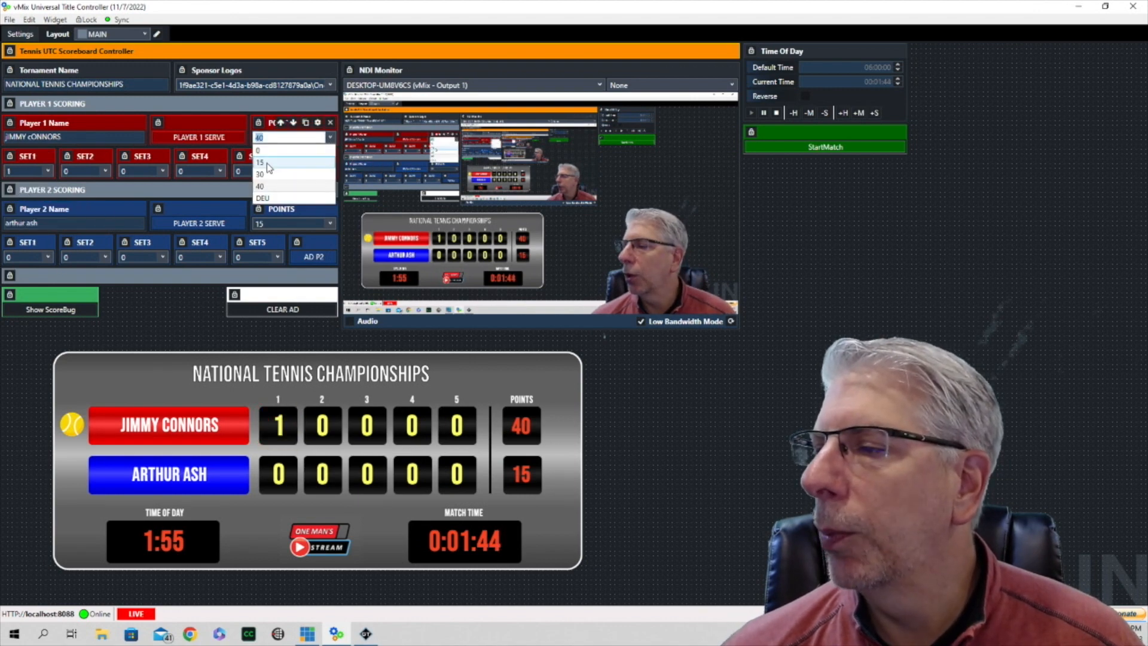
key(Return)
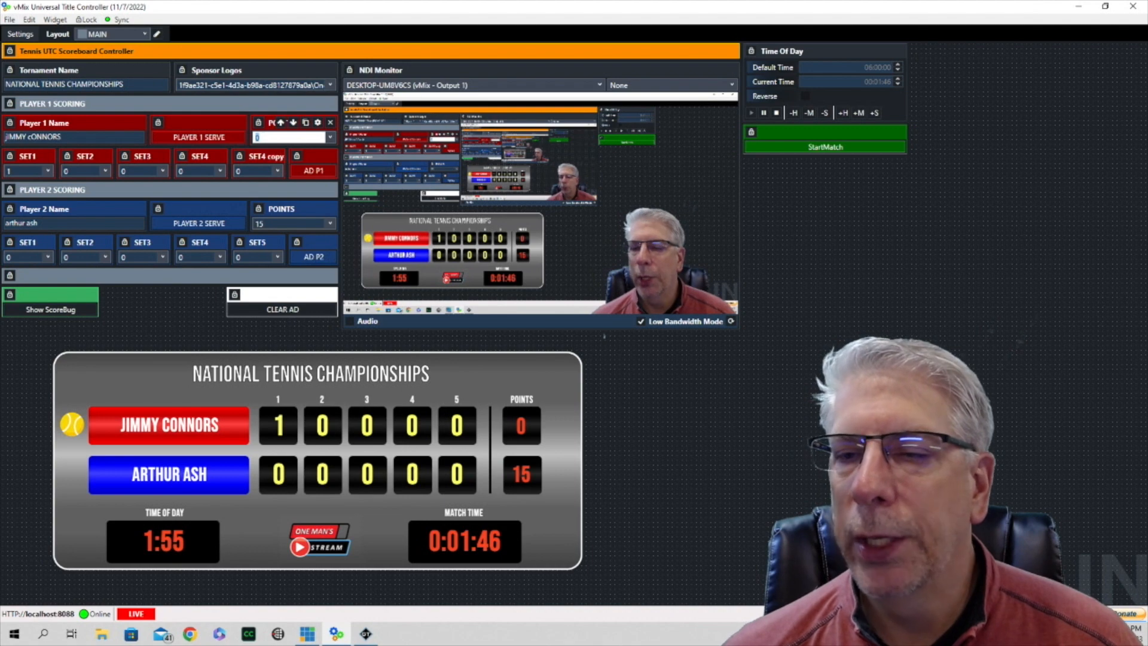
click(328, 223)
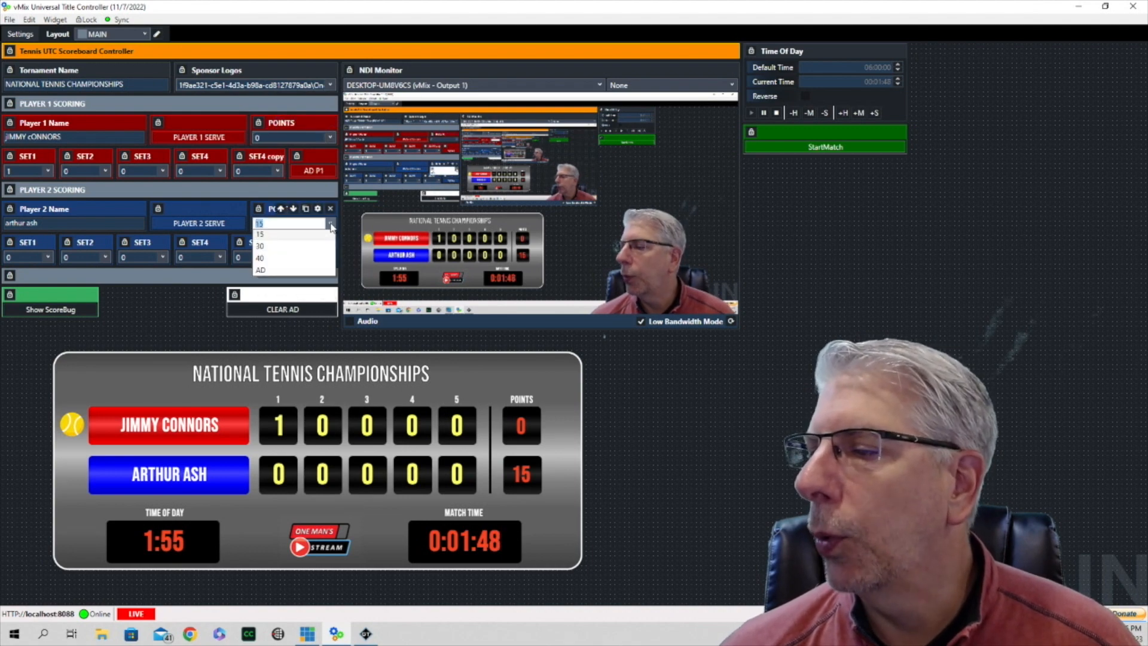
click(282, 241)
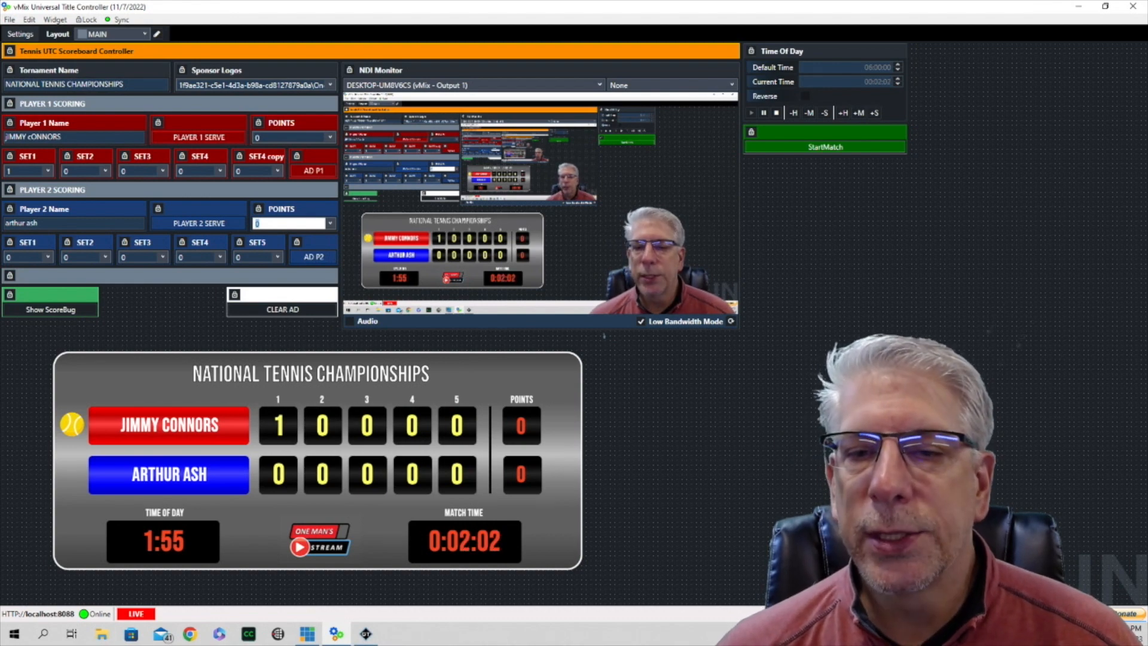
Step: Give the serve to Player 2 and raise Player 2's points to 15, 30 and 40
click(193, 225)
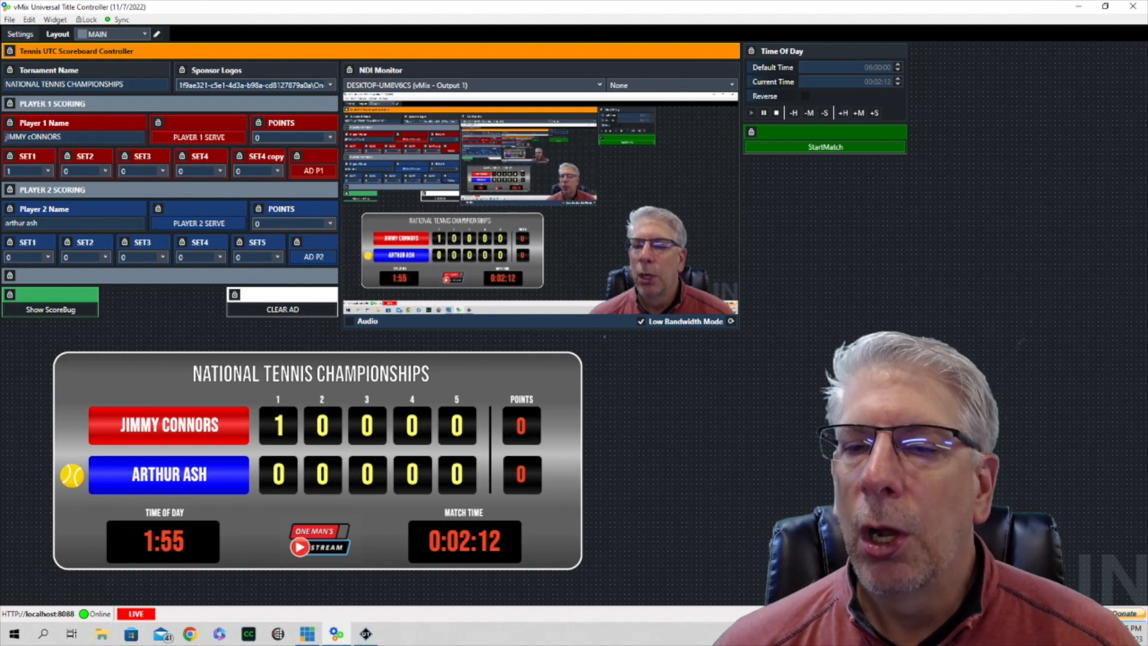
click(328, 223)
click(297, 250)
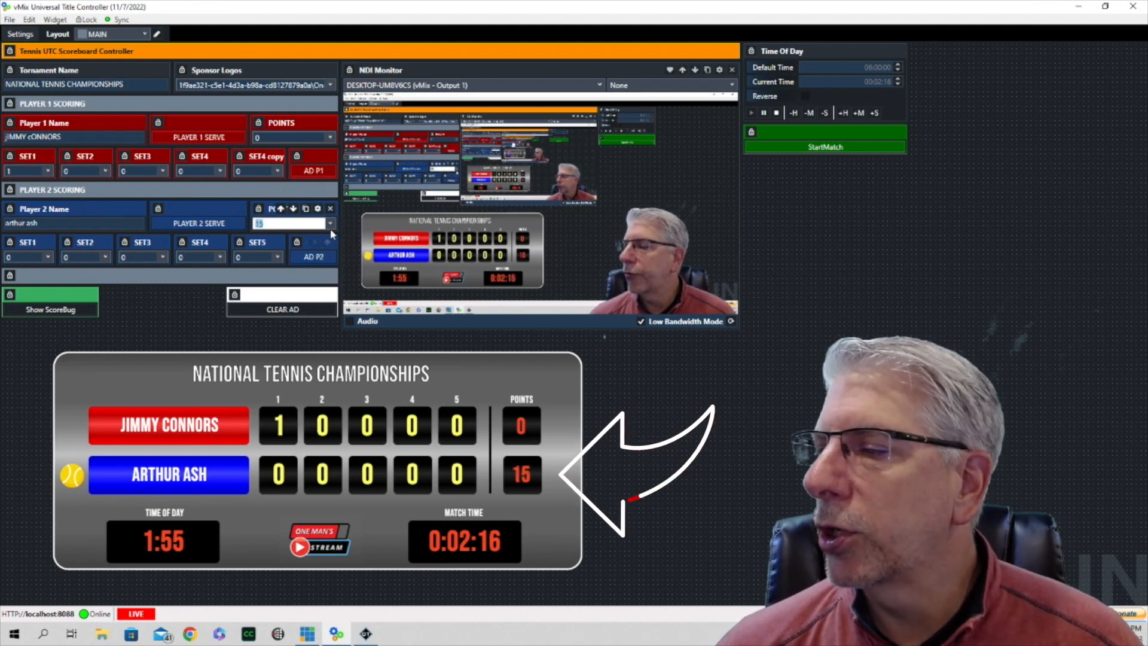
click(329, 224)
click(289, 259)
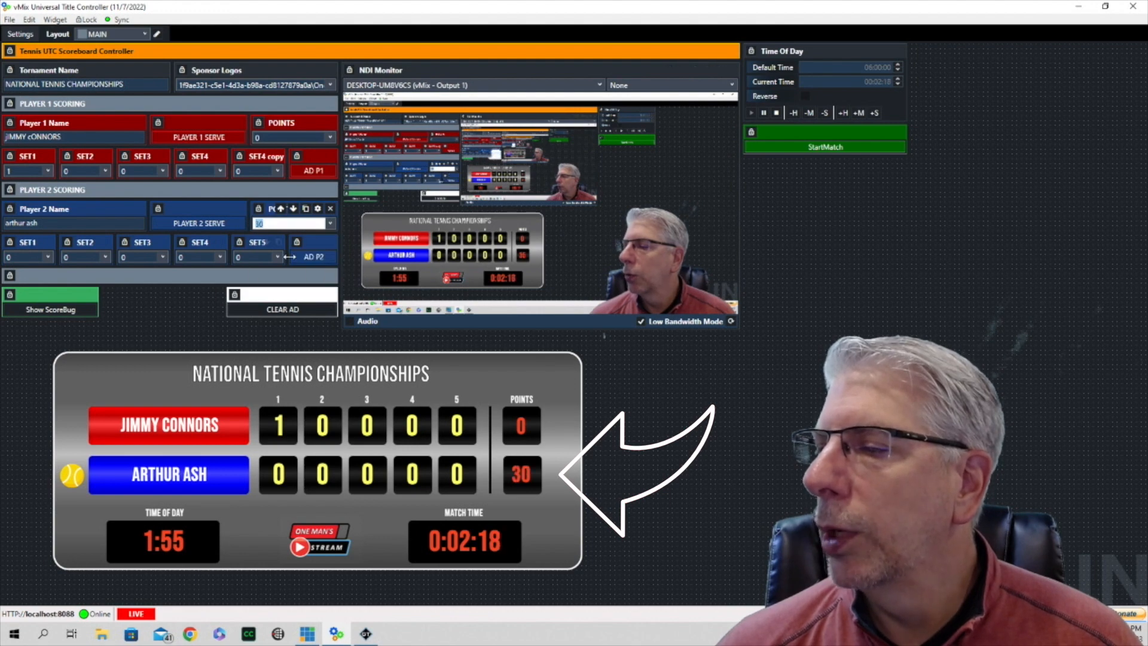
click(328, 223)
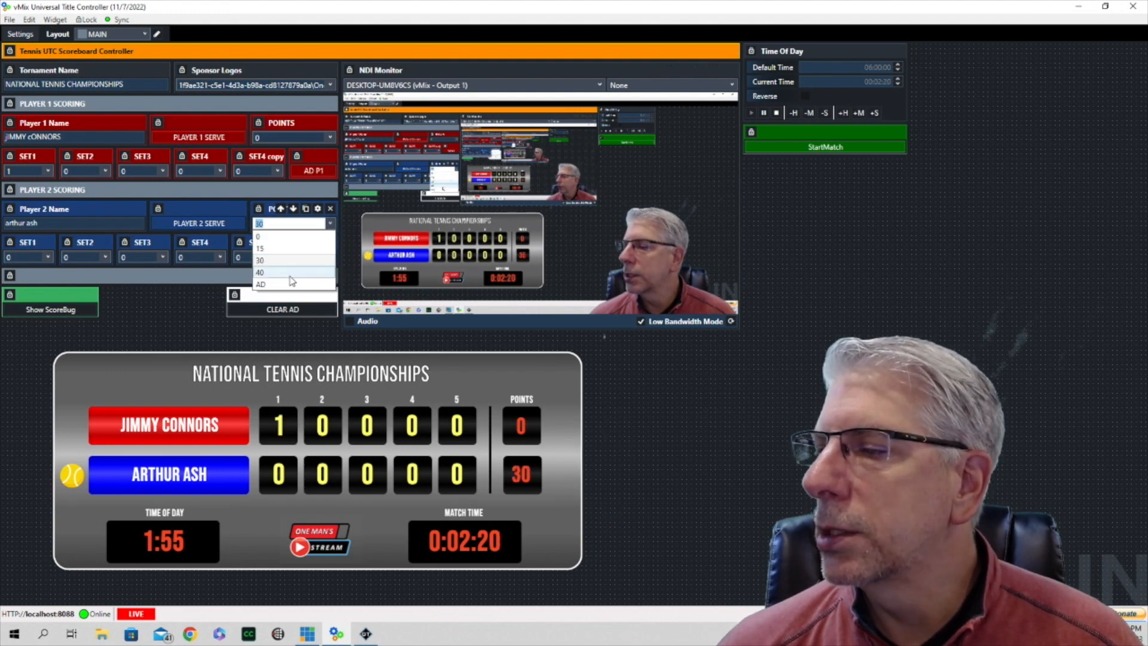
click(302, 272)
Step: Raise Player 1's points to 15, 30 and on to 40 to bring the game to deuce
click(330, 138)
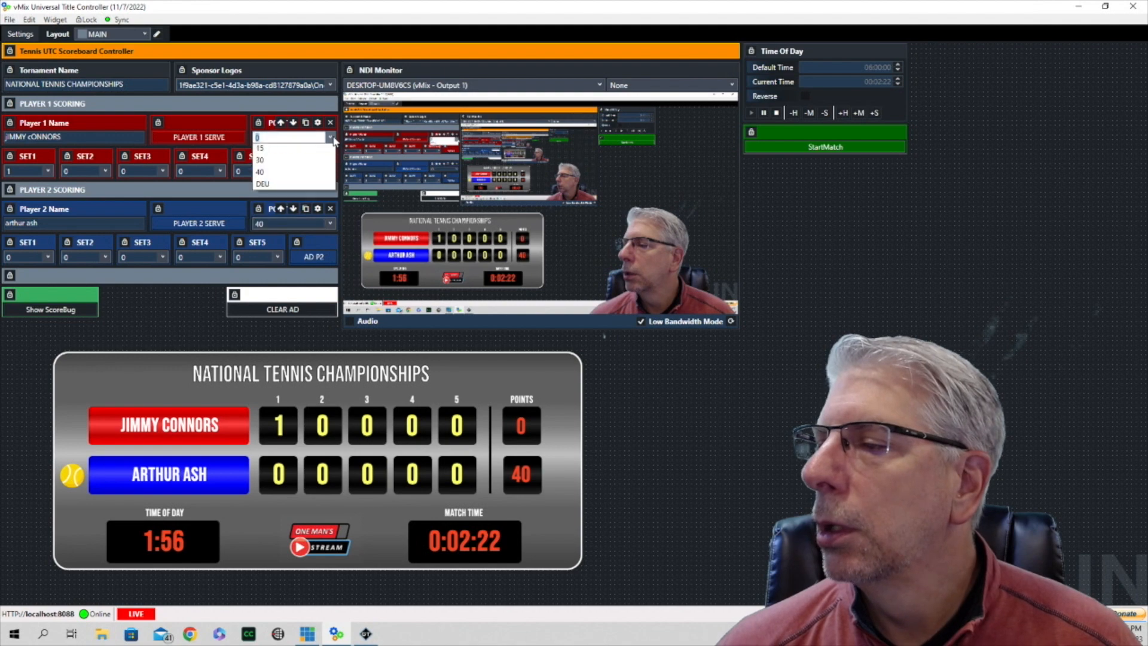
click(305, 162)
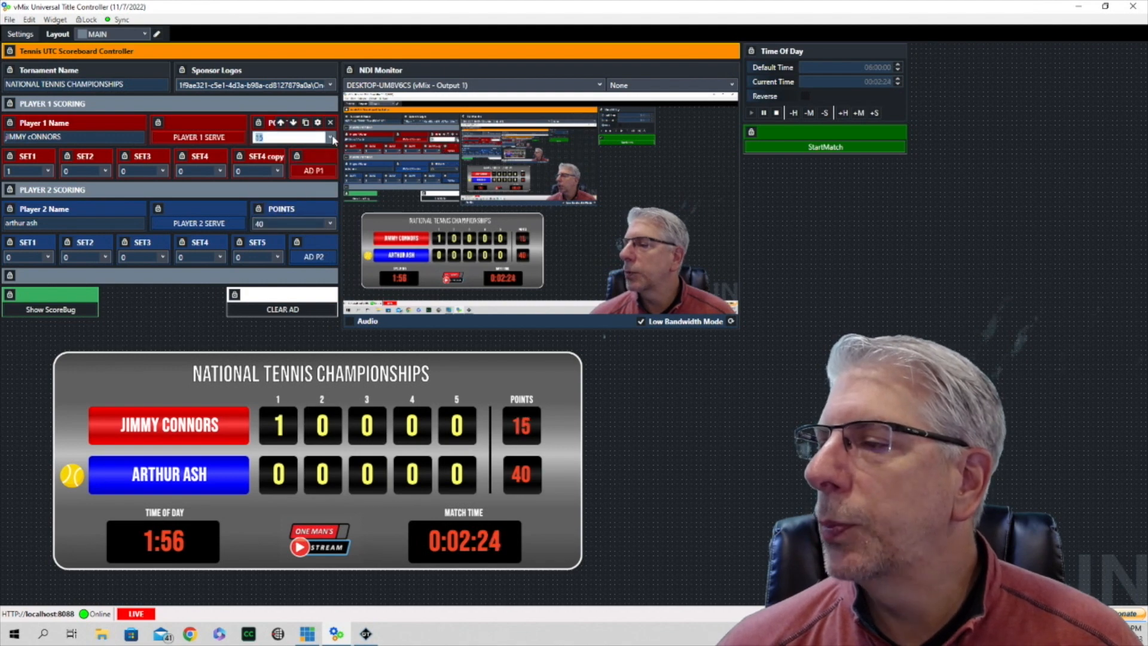
click(330, 138)
click(305, 174)
click(331, 138)
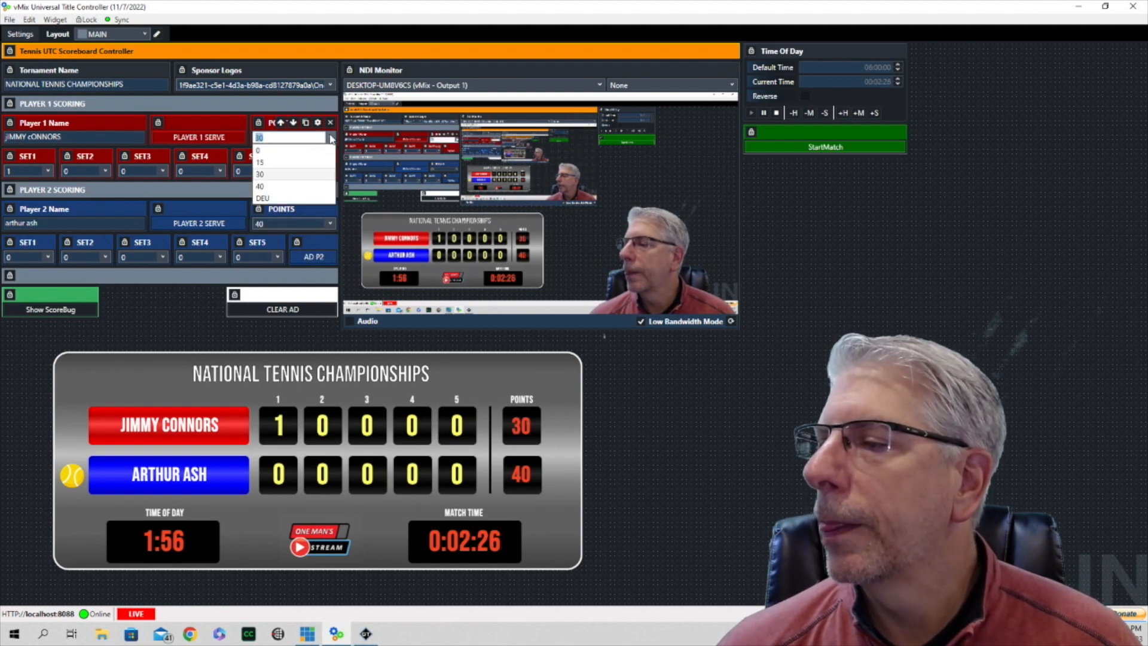
click(287, 185)
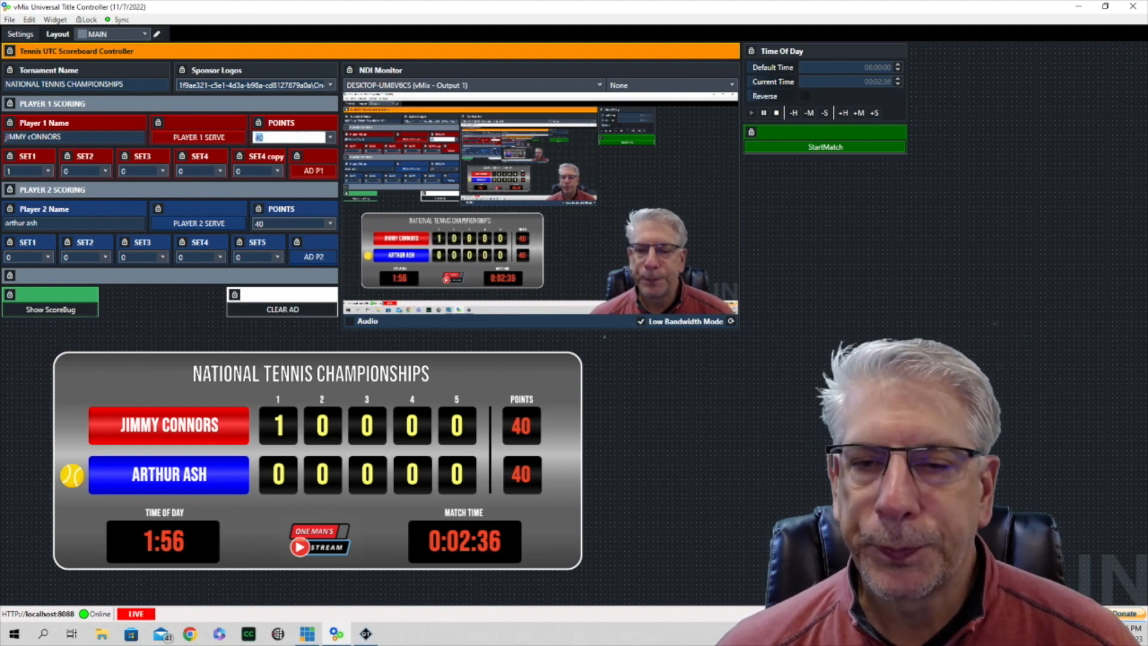
Step: Show AD for Player 2, award them the game by setting their SET1 score to 1, and clear the AD text
click(311, 259)
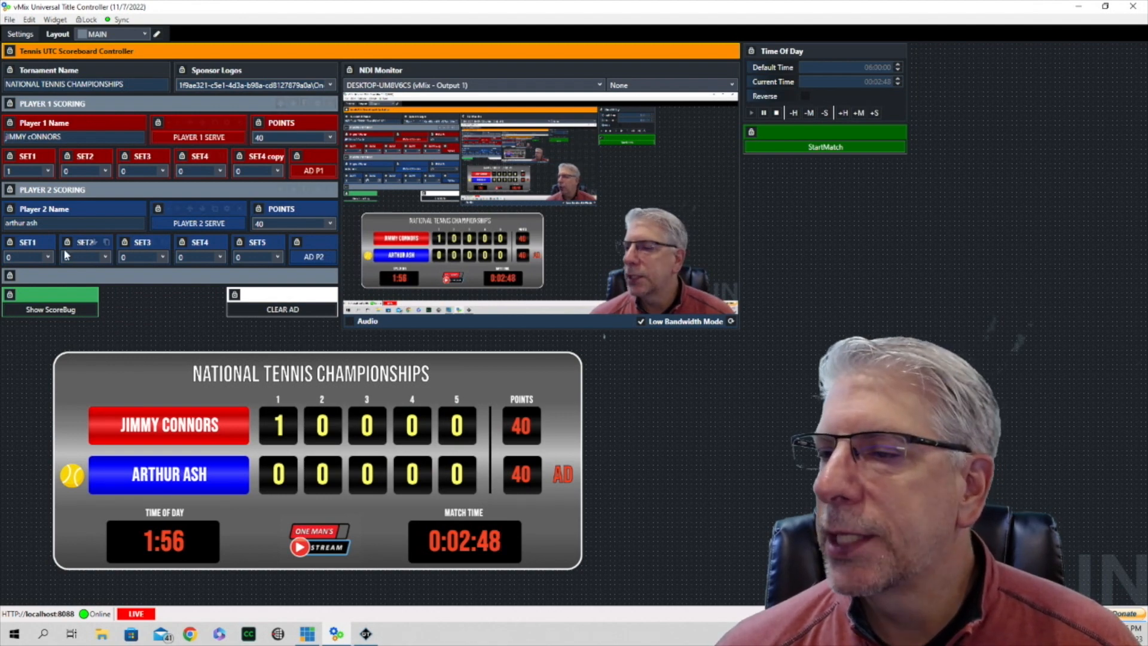
click(48, 258)
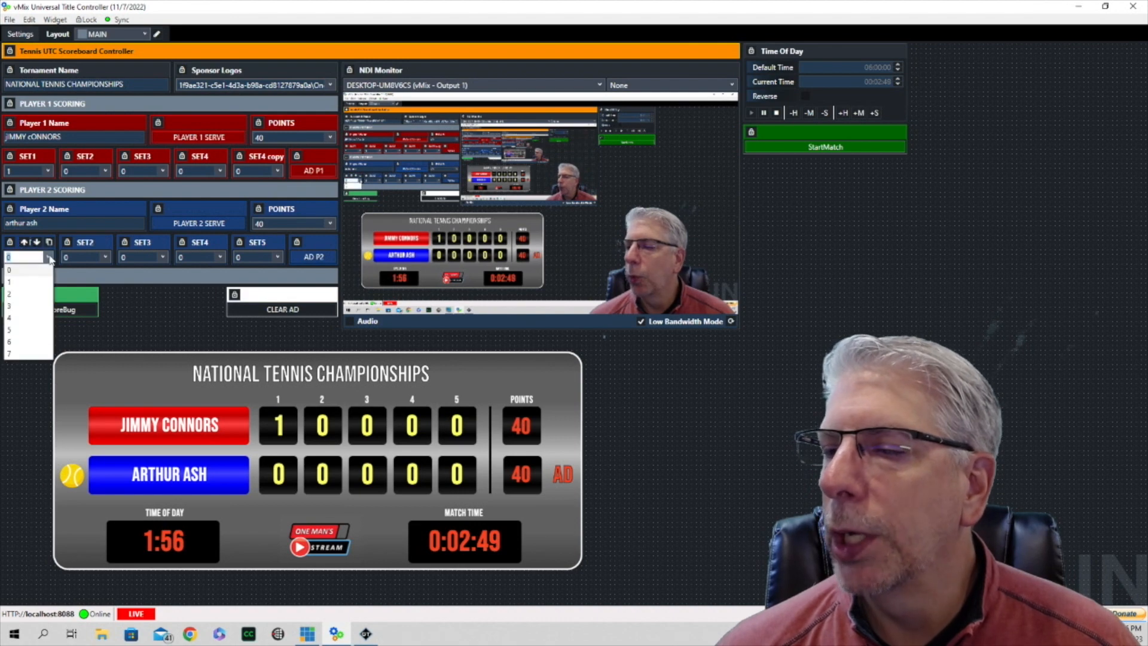
click(17, 286)
click(263, 311)
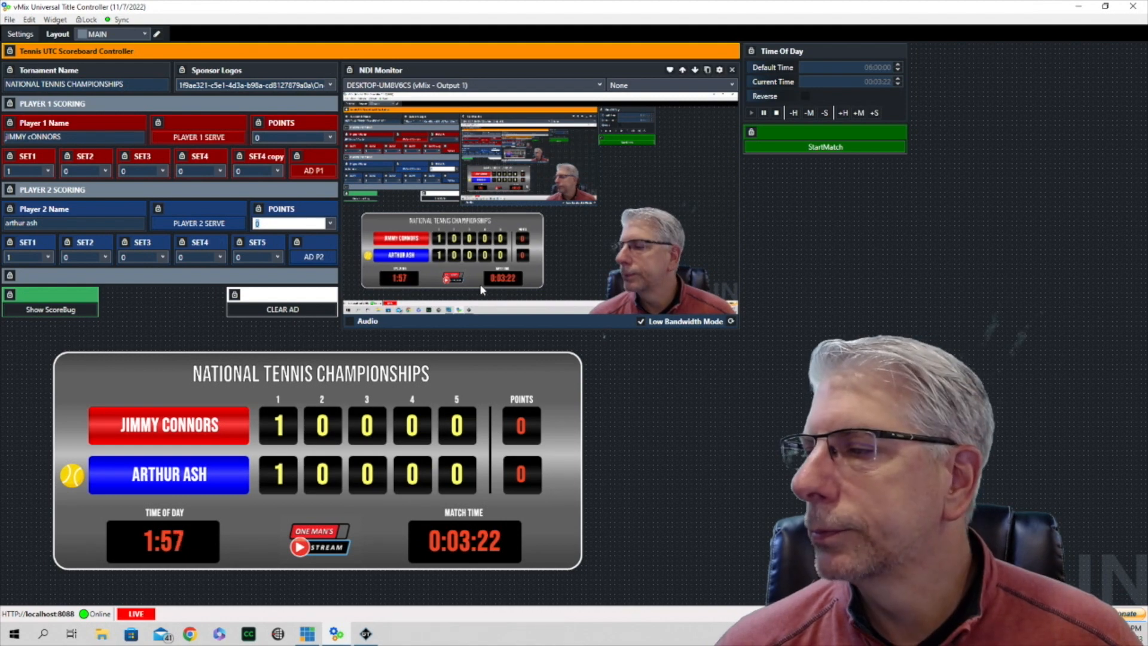
Step: Switch the serve indicator to Player 1
click(200, 138)
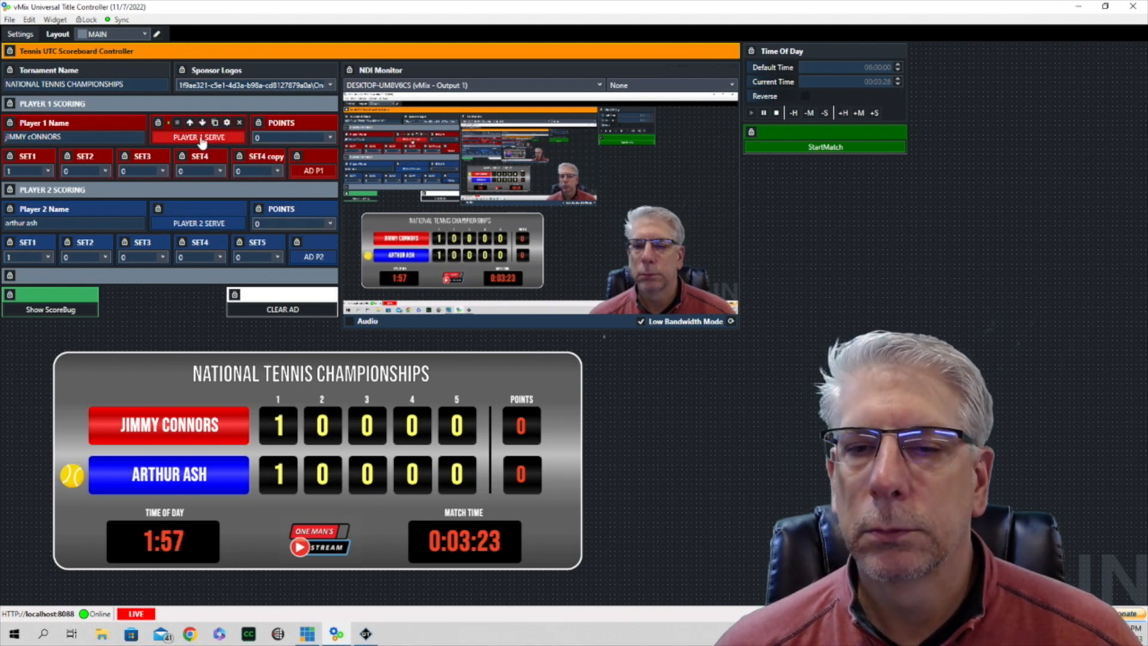